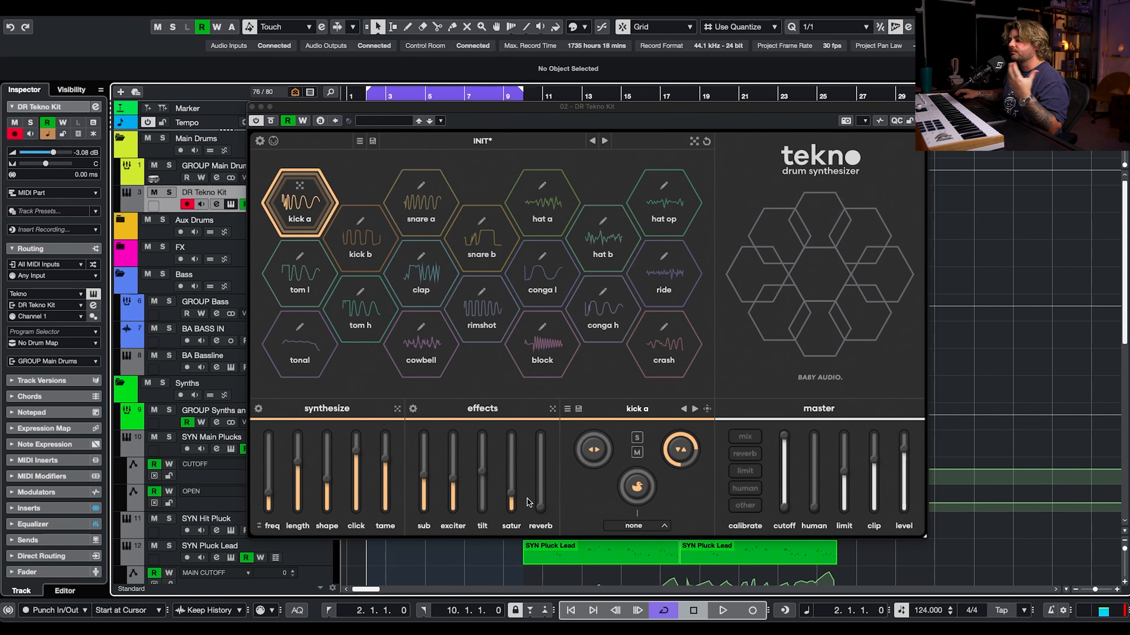
Show Tekno's mixer view and review each drum's output routing in the plugin settings
mouse_move(638, 507)
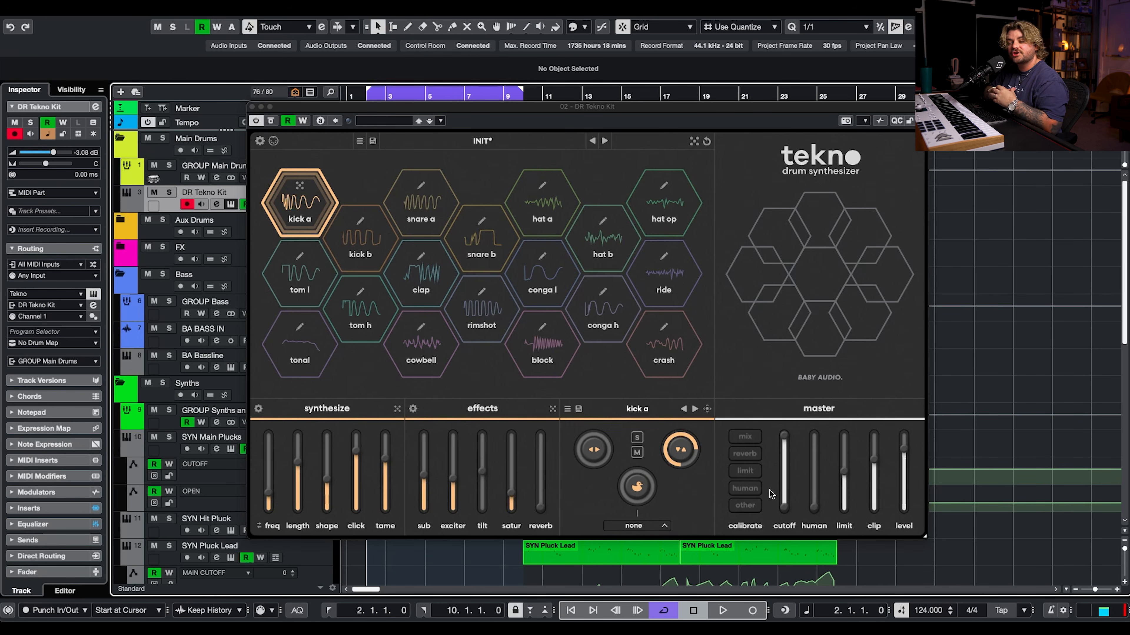
left_click(744, 436)
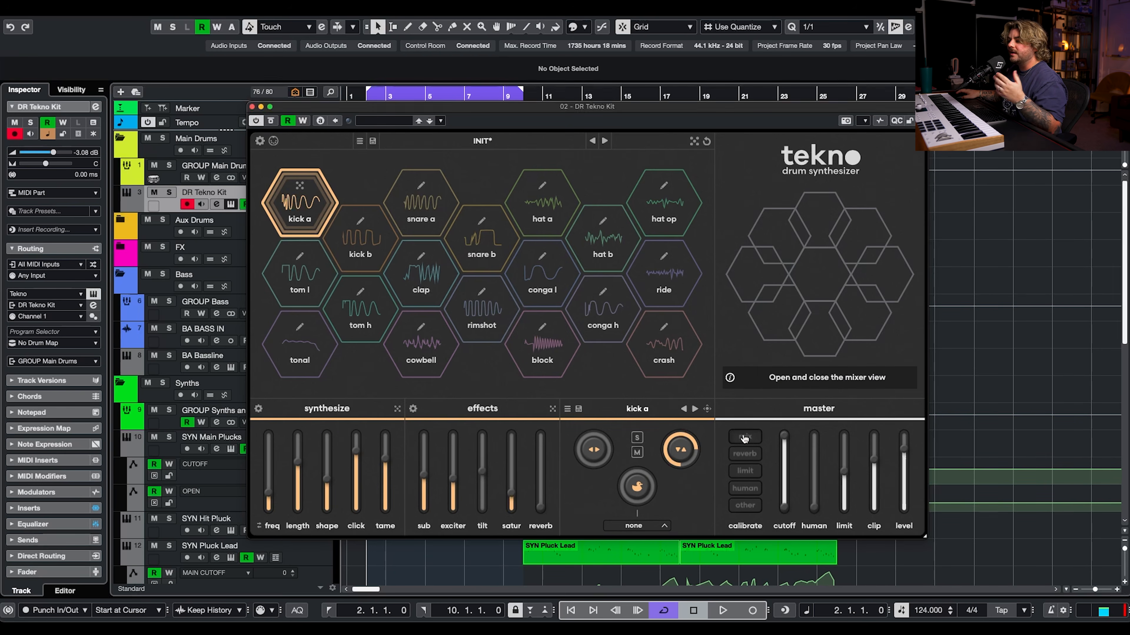
left_click(259, 141)
left_click(310, 194)
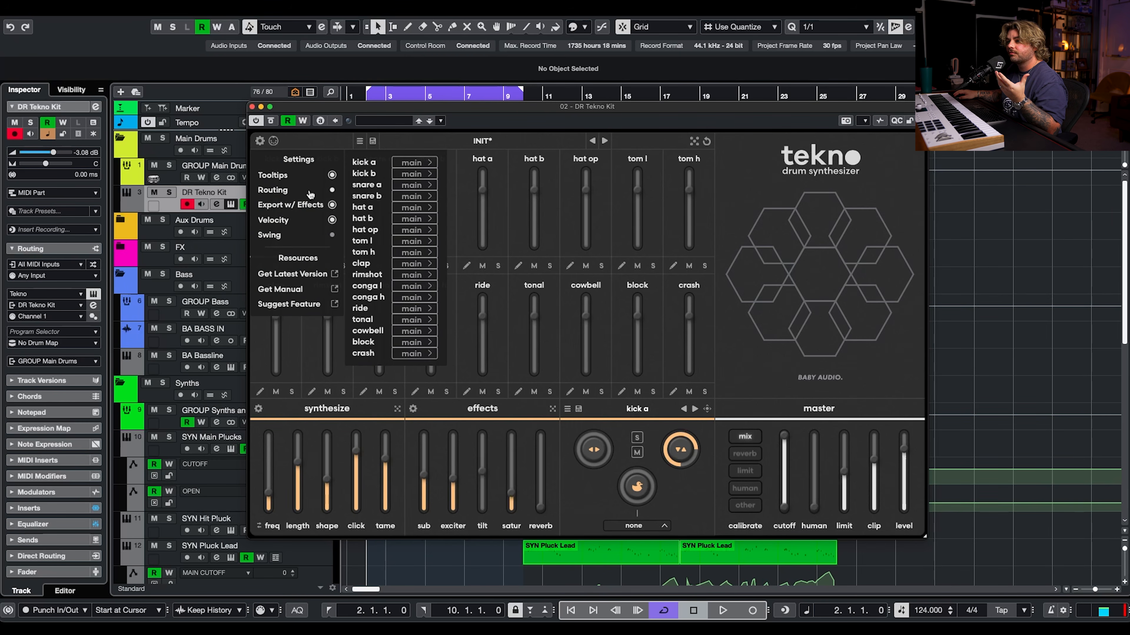
left_click(253, 147)
left_click(260, 141)
left_click(260, 141)
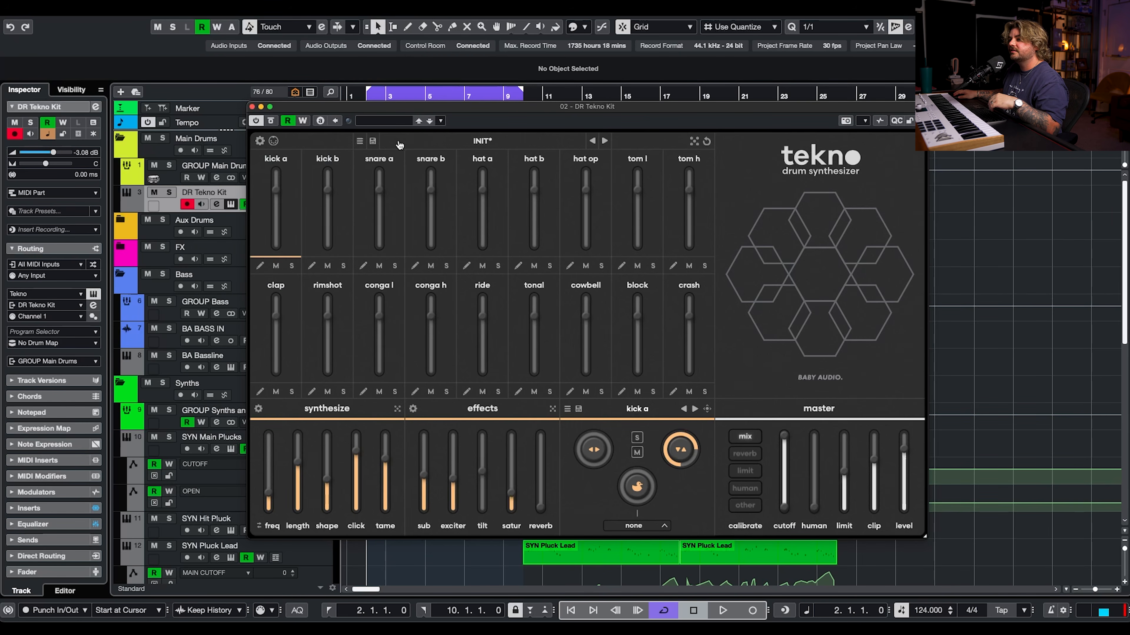
Look over the kit preset list and return to the hexagonal drum pad view
left_click(442, 143)
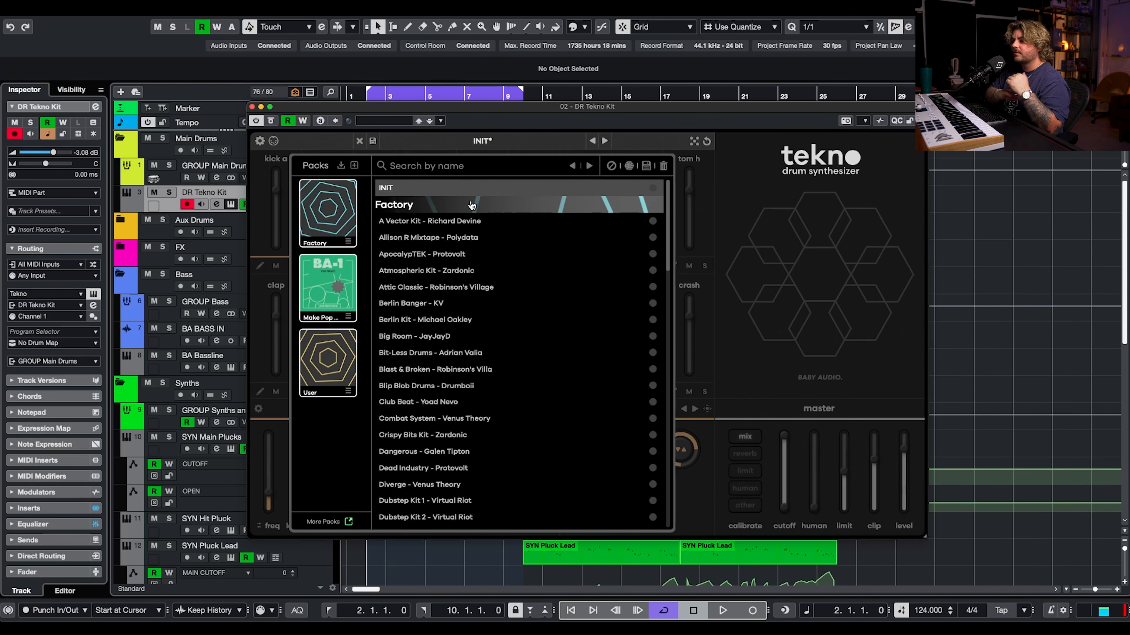
left_click(472, 183)
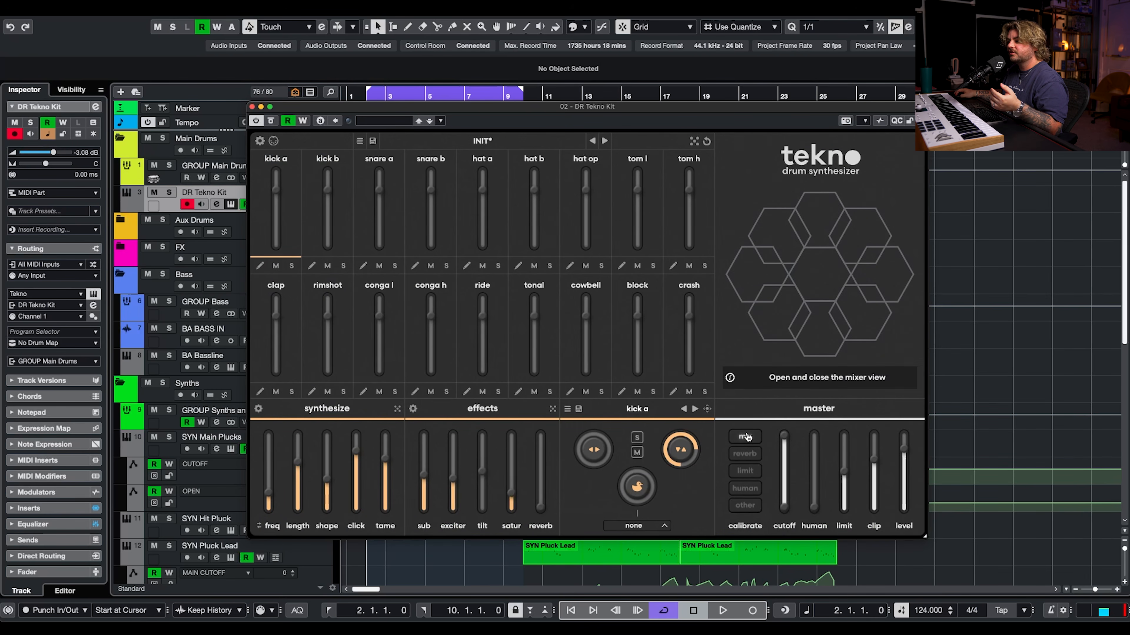
left_click(693, 142)
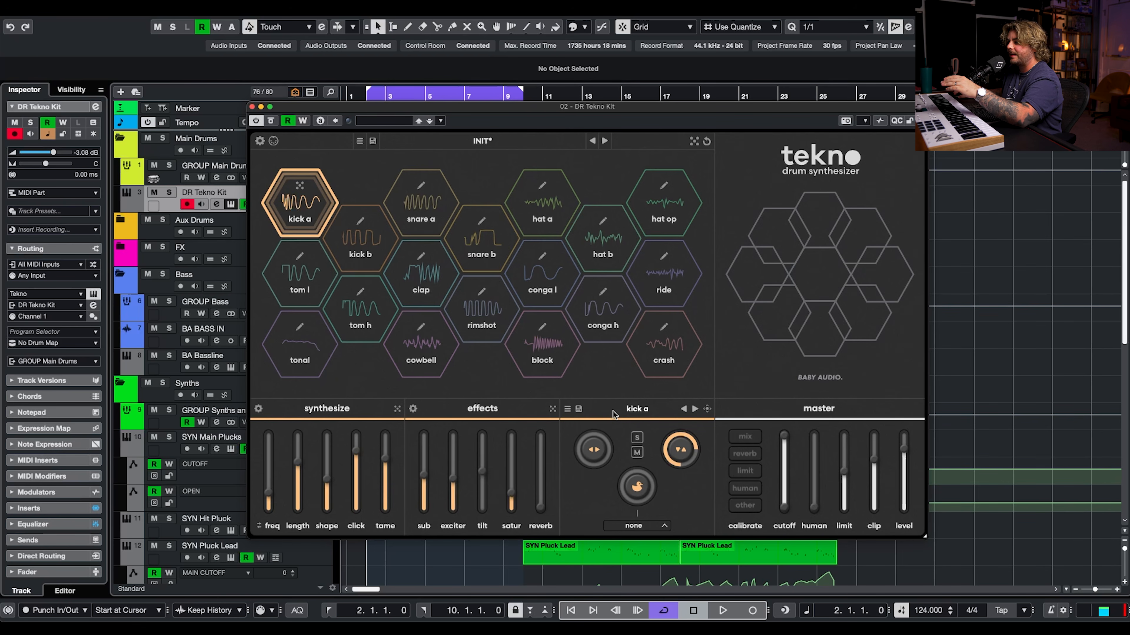
Select the snare a pad and set kick a as its ducking source
mouse_move(672, 452)
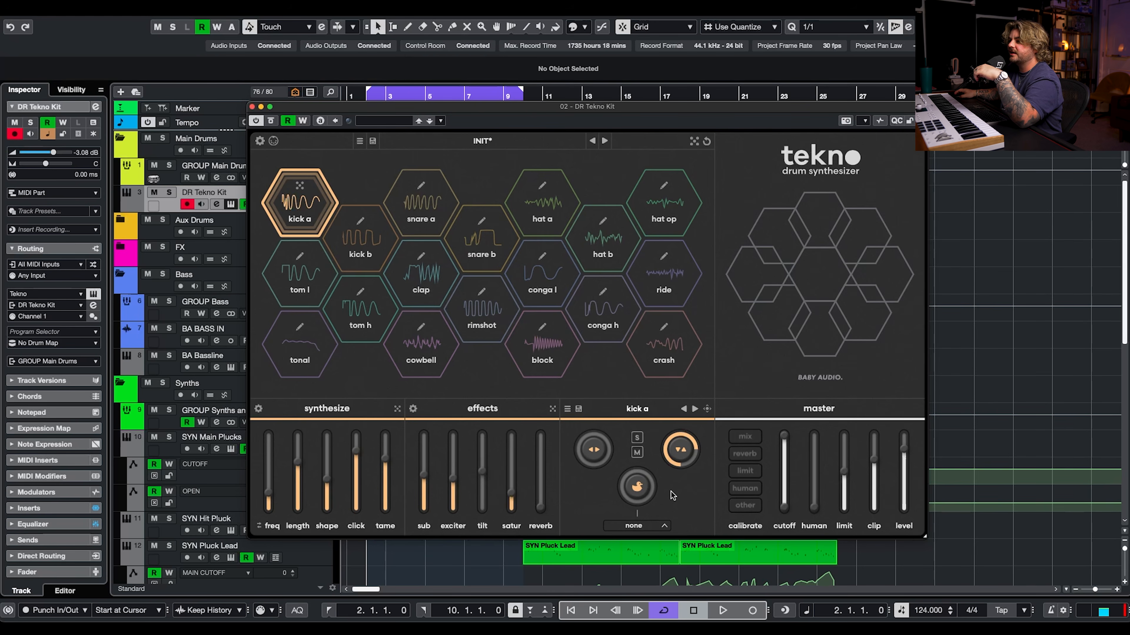
mouse_move(633, 471)
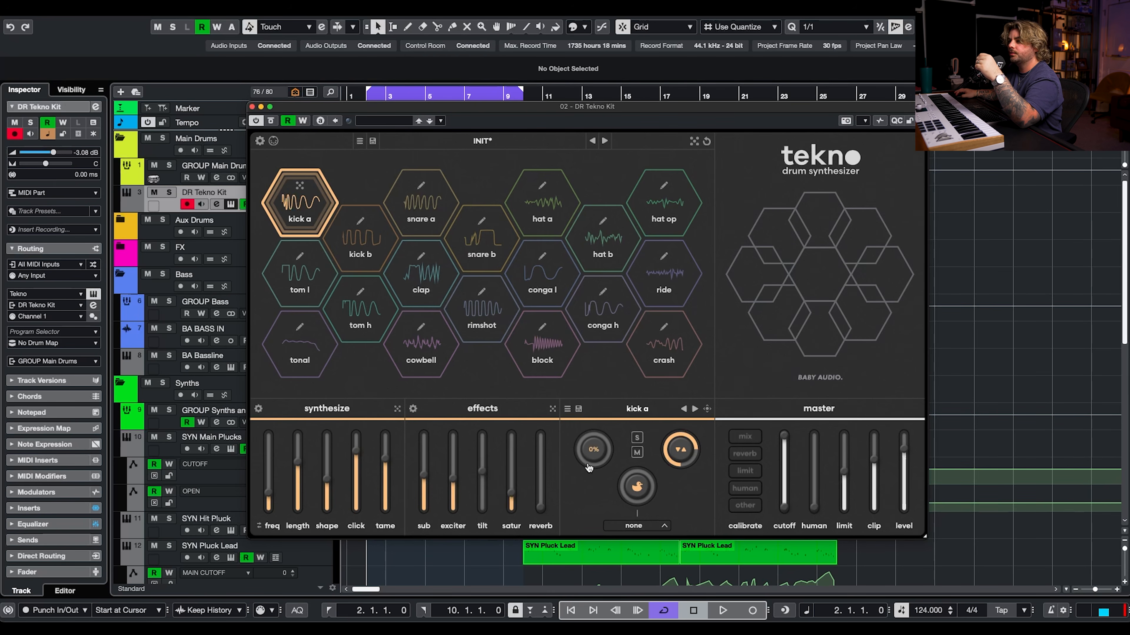
left_click(414, 233)
left_click(633, 526)
left_click(633, 364)
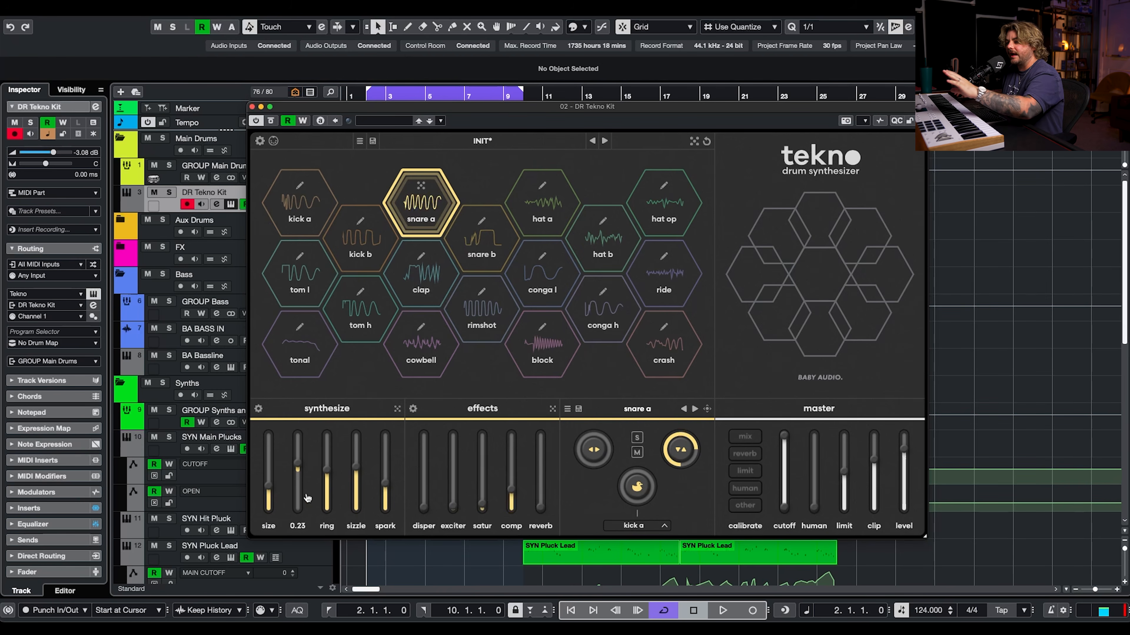
Examine the synthesis calibration and effects calibration parameters of snare a
left_click(259, 409)
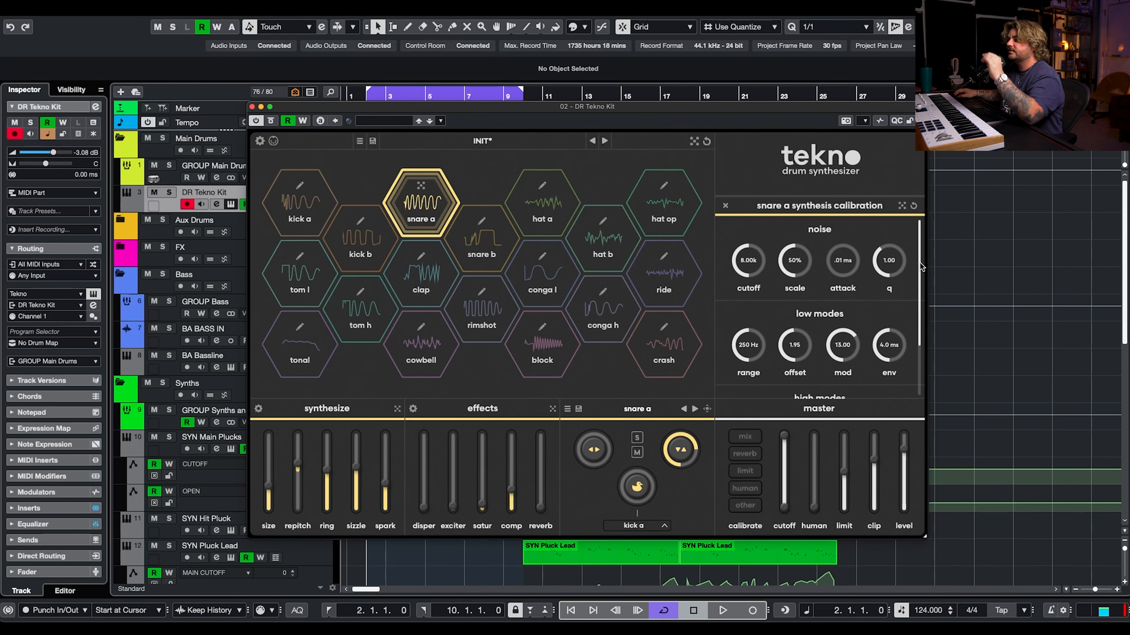
left_click_drag(918, 303, 915, 347)
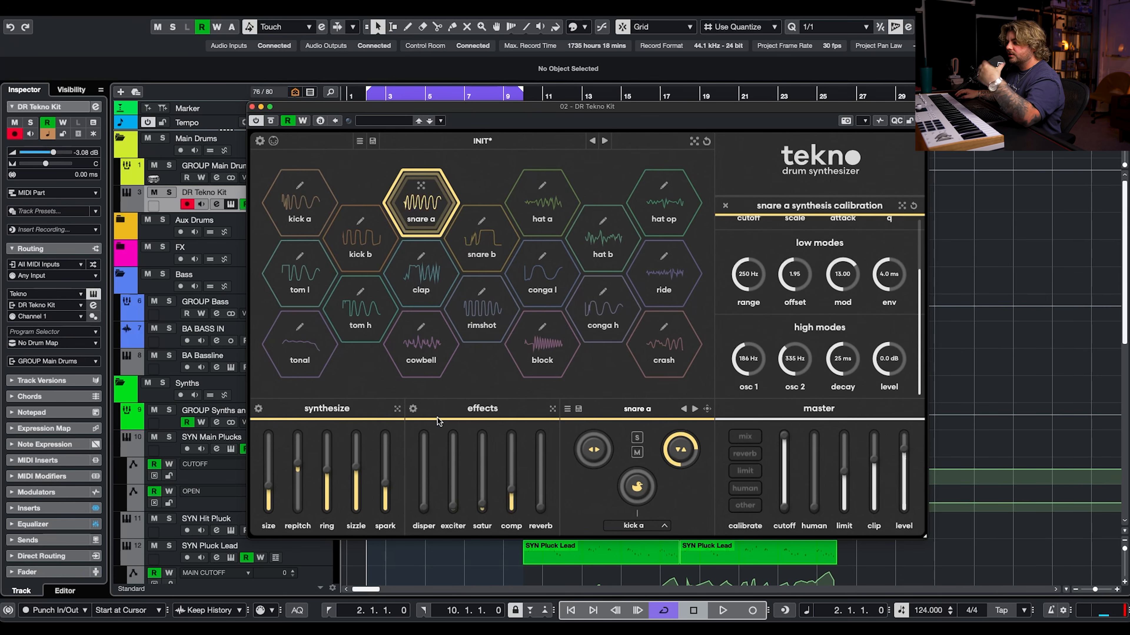
left_click(413, 408)
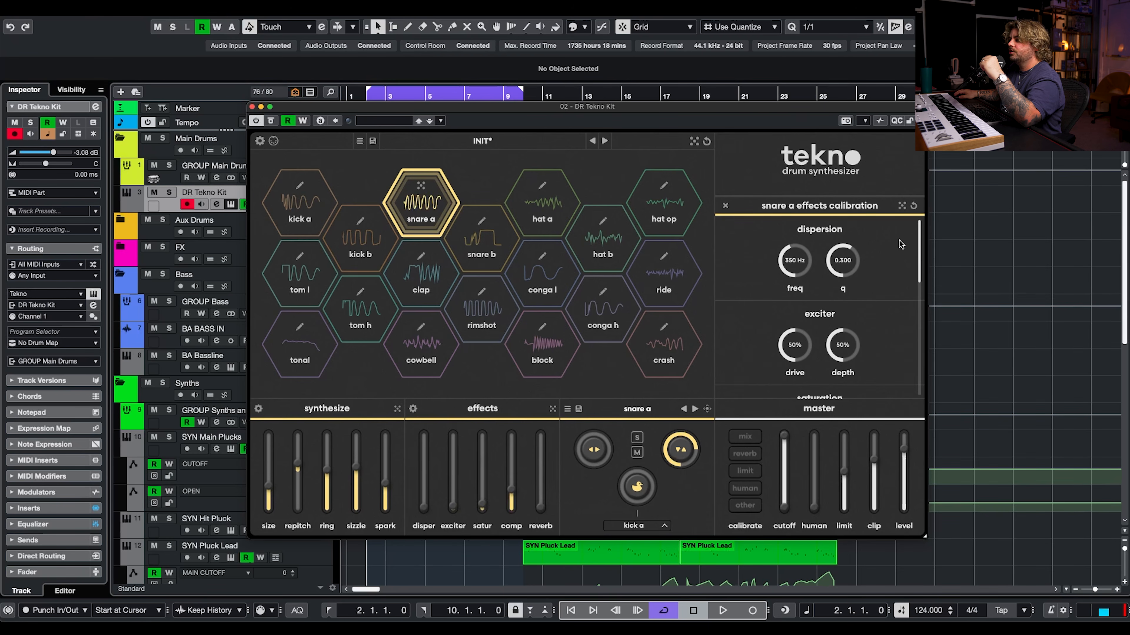
scroll(921, 245, "down", 1)
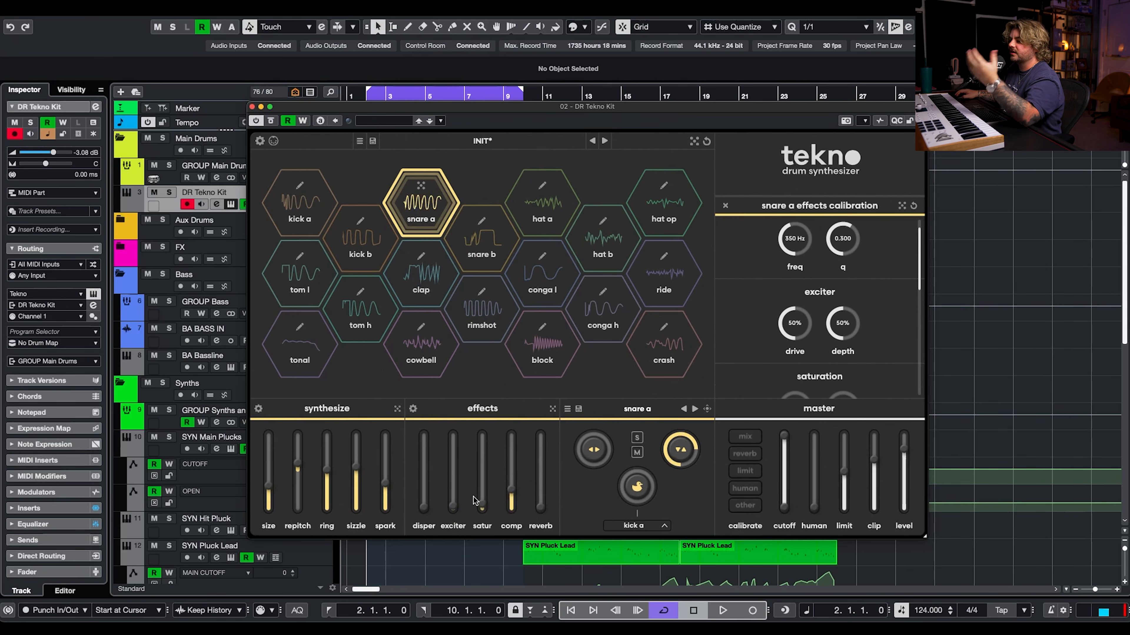
Select kick a, review its effects and synthesis calibration parameters, and close the calibration view
left_click(316, 220)
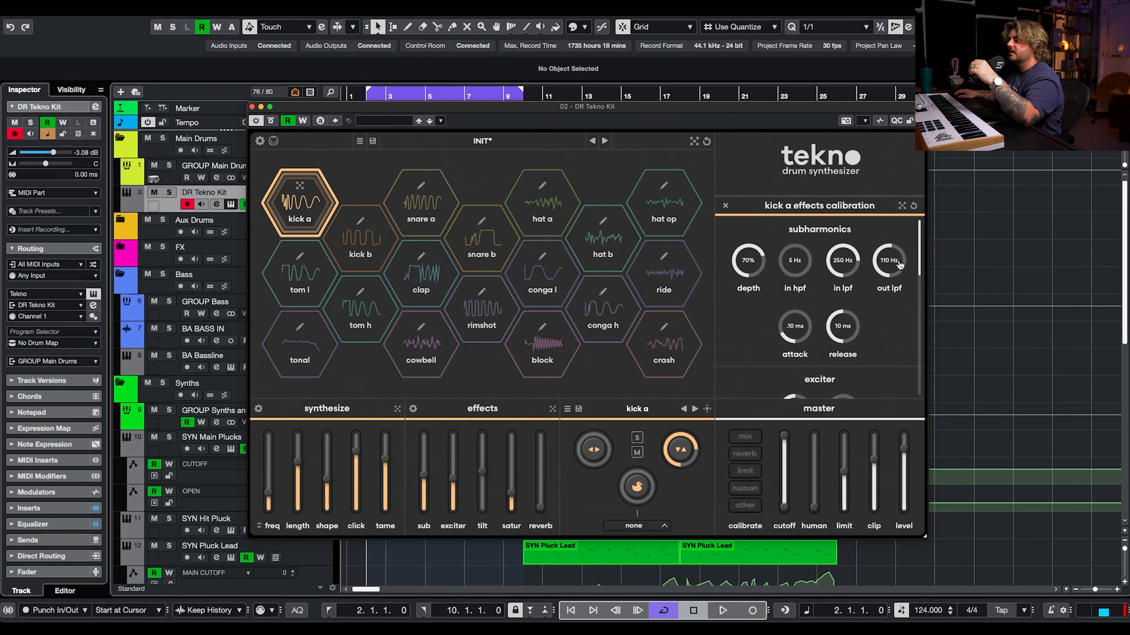
left_click_drag(916, 251, 921, 369)
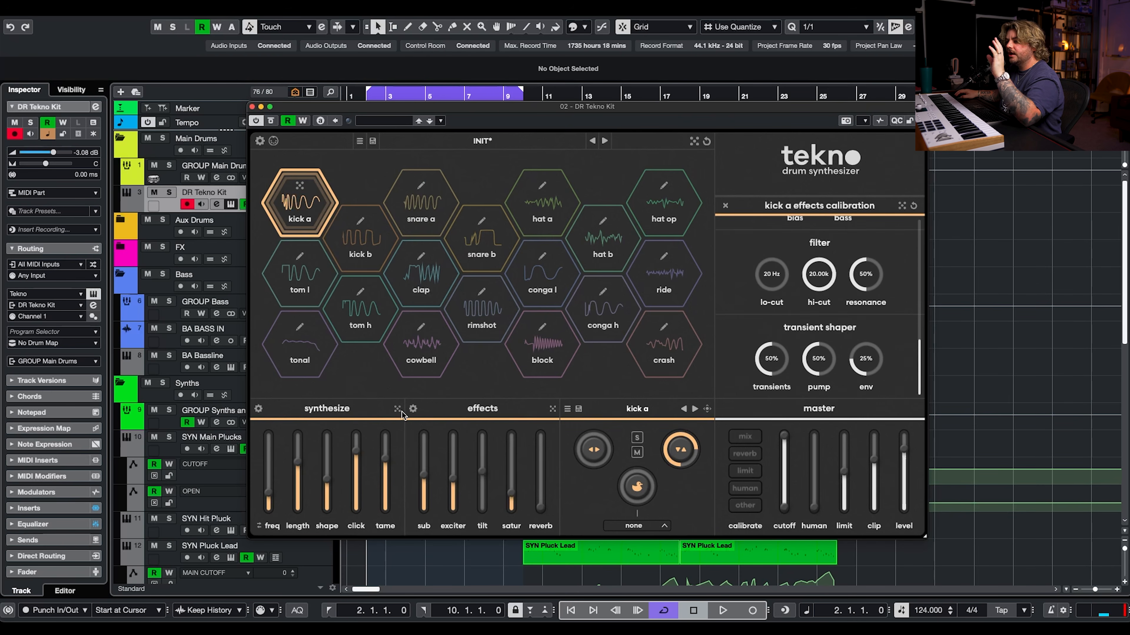
left_click(412, 410)
left_click(412, 409)
left_click(412, 410)
left_click(258, 409)
left_click(258, 409)
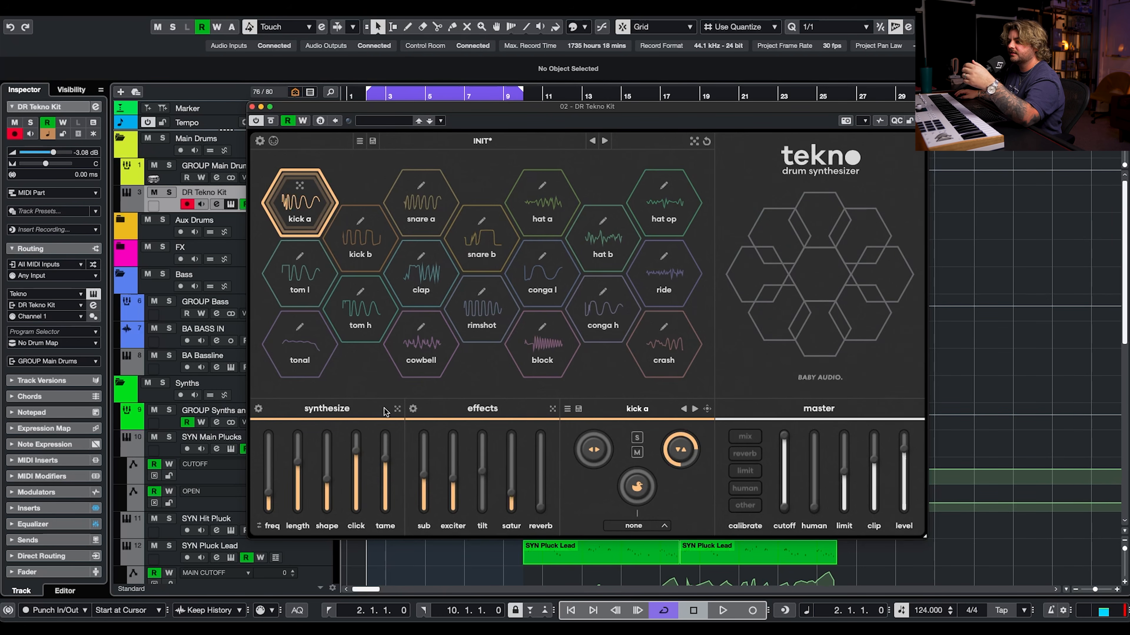
left_click(412, 409)
left_click(412, 409)
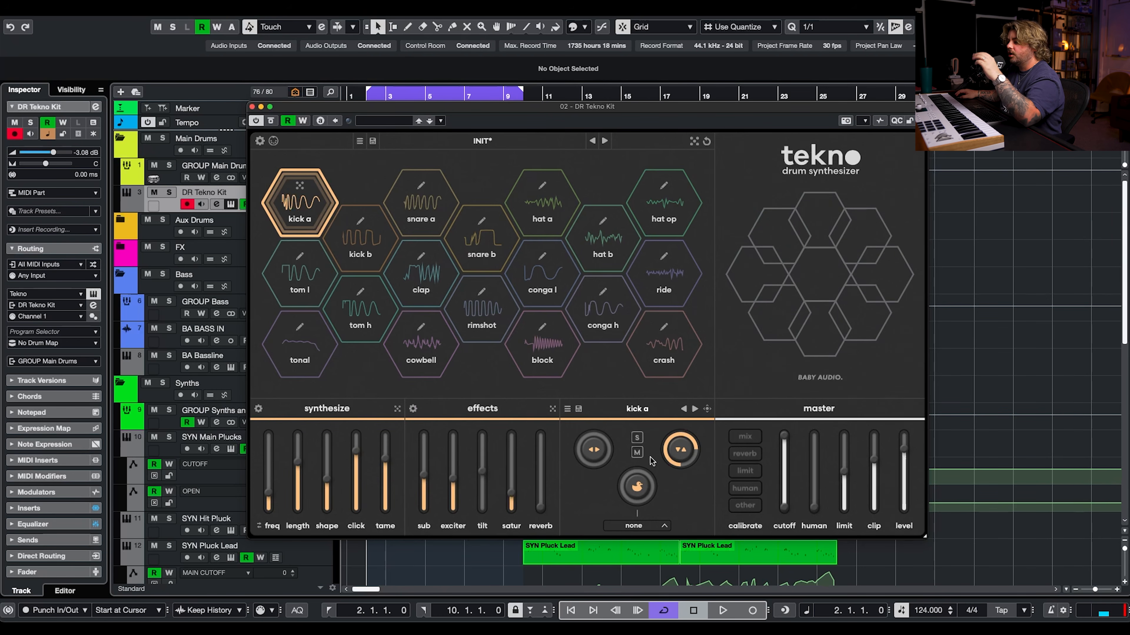
Show the mixer and examine the master calibration parameters for reverb, limit, human and other
left_click(690, 451)
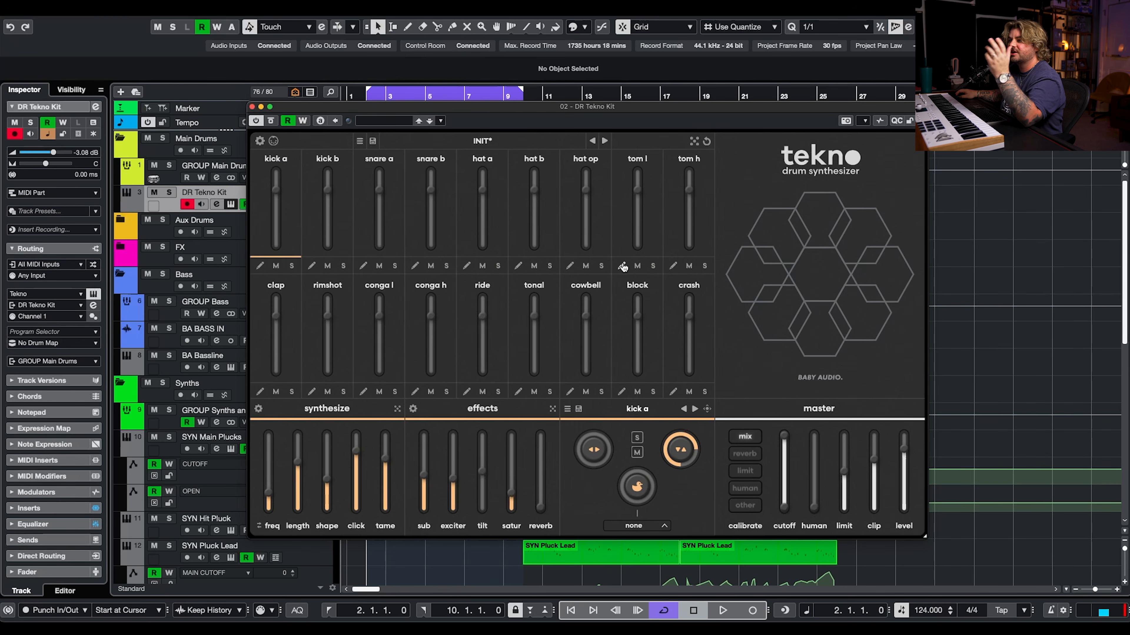
left_click(749, 452)
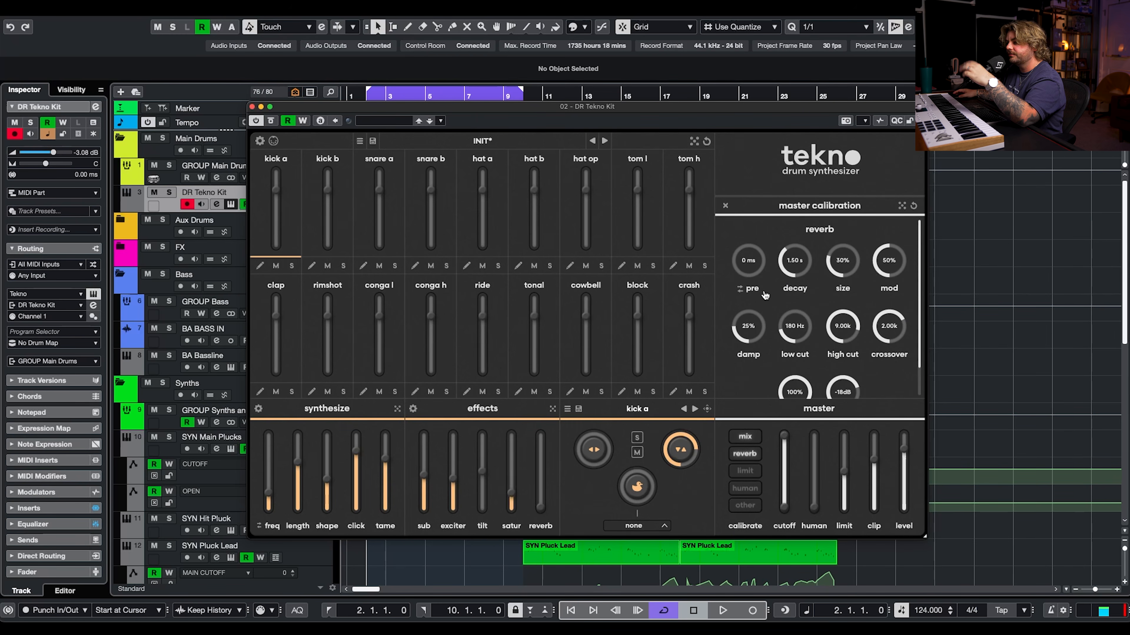
mouse_move(546, 515)
left_mouse_down()
mouse_move(545, 439)
mouse_move(546, 512)
left_mouse_up()
left_click(757, 458)
left_click(755, 473)
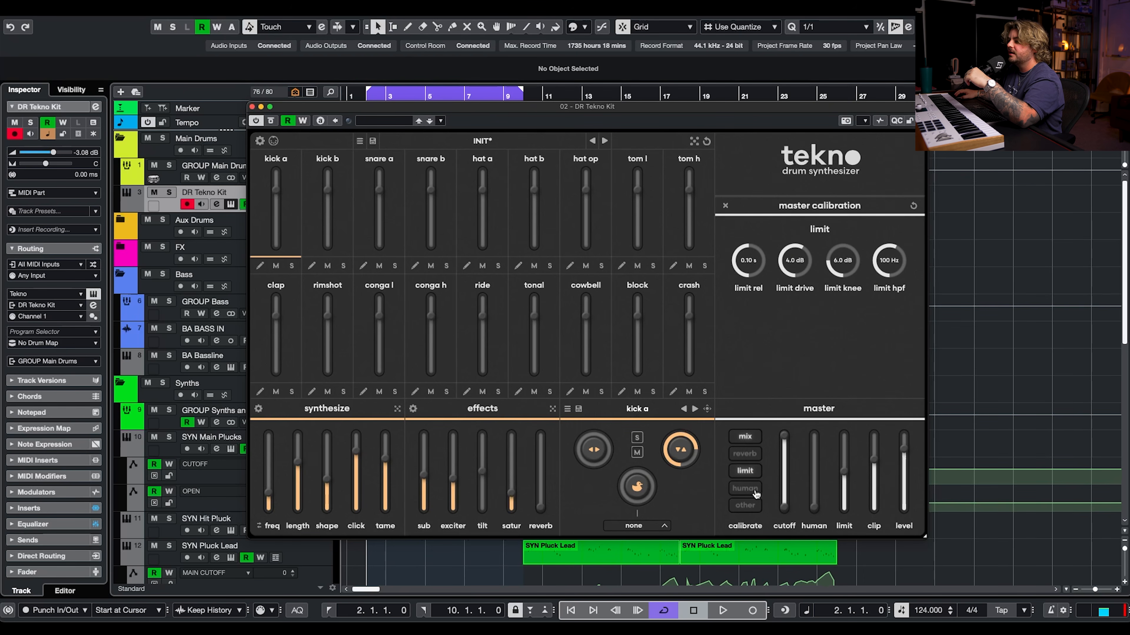
left_click(751, 473)
left_click(750, 488)
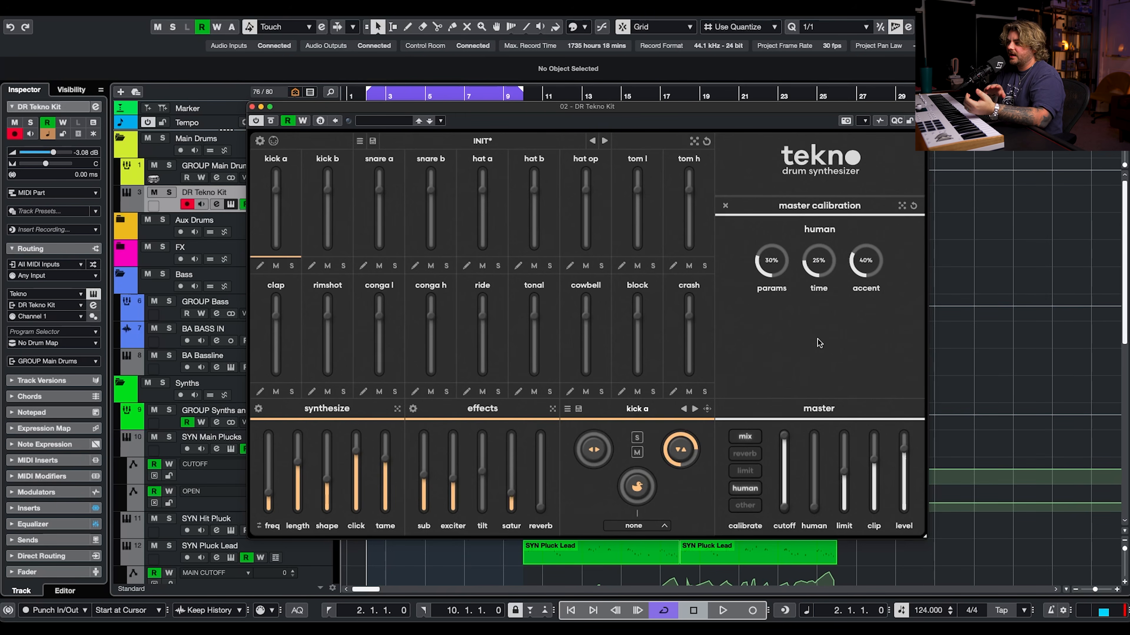
left_click(755, 506)
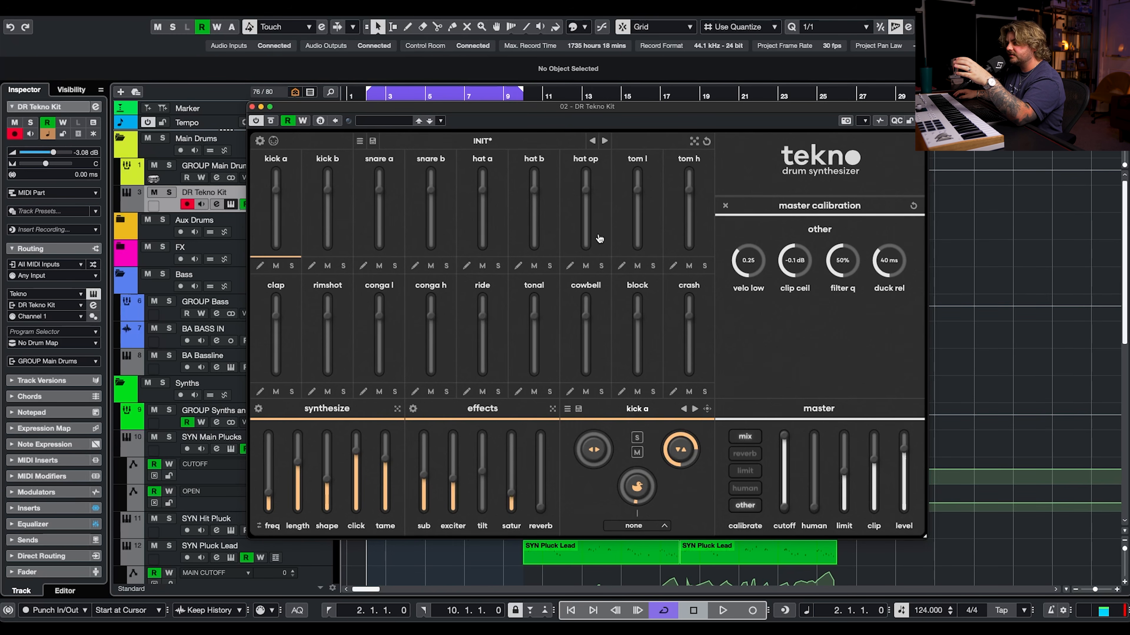
Browse the factory kit presets, and close the mixer view and the master calibration
left_click(447, 143)
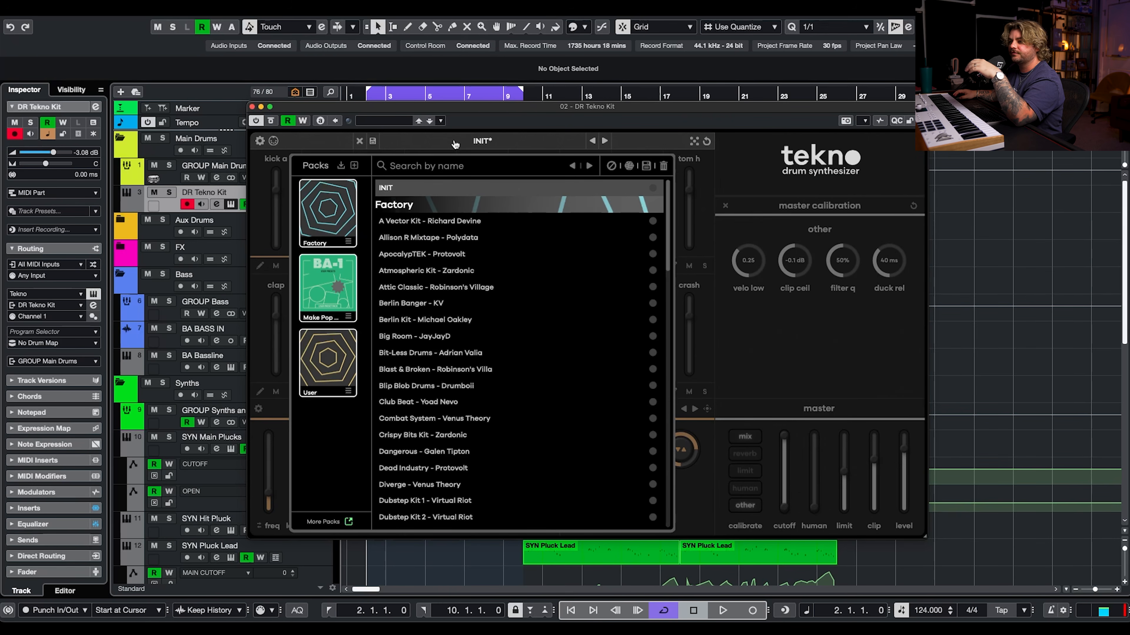
scroll(517, 330, "down", 12)
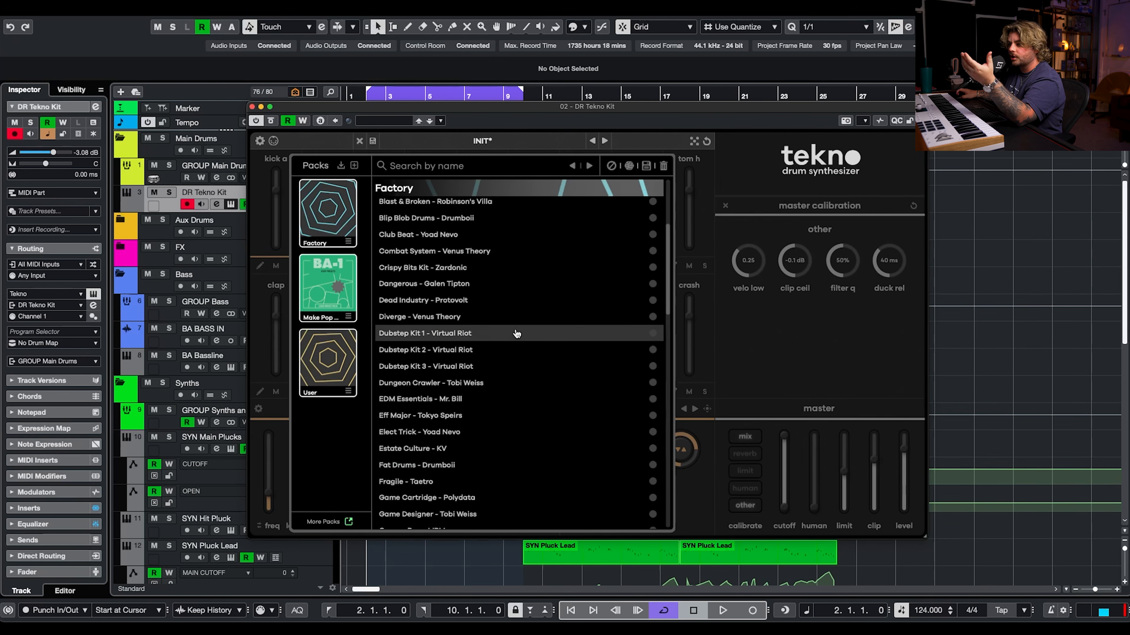
left_click(750, 340)
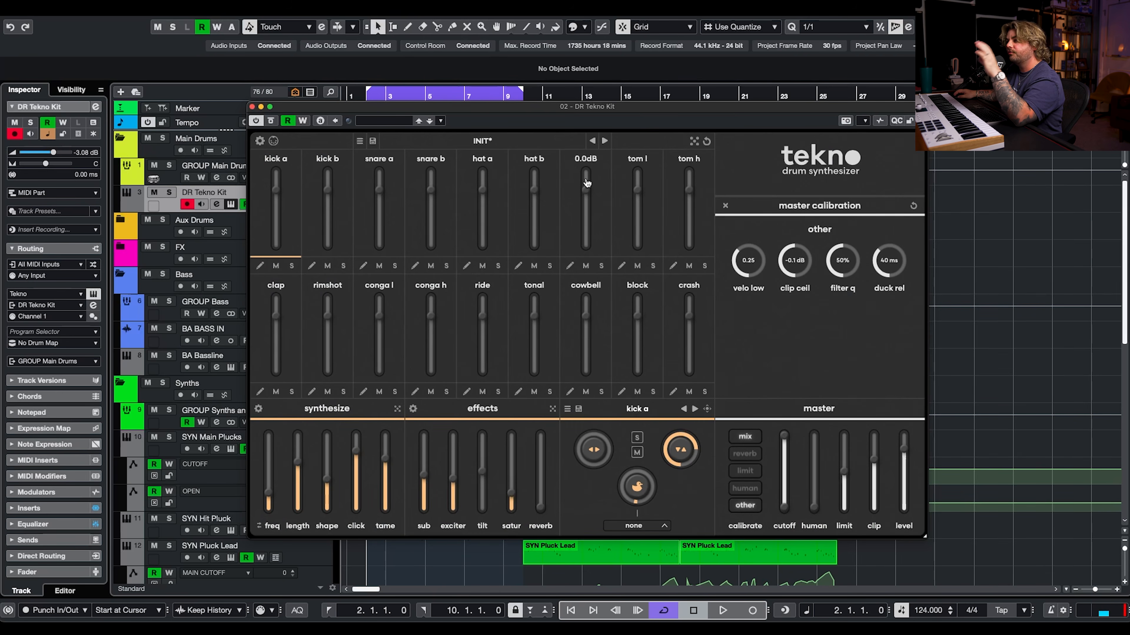
left_click(756, 436)
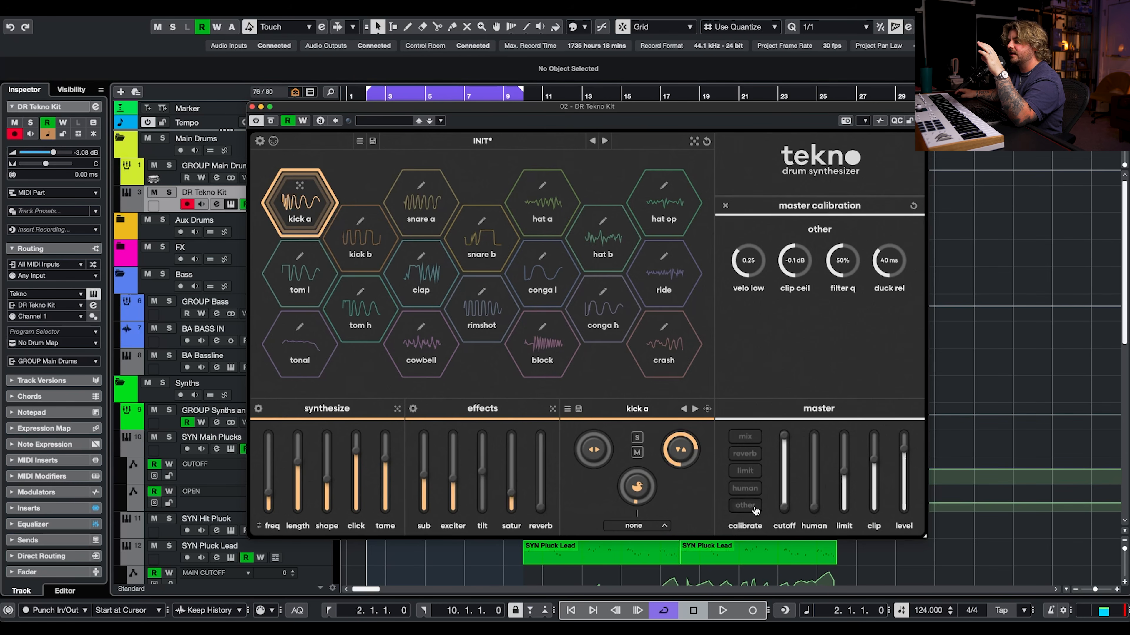
left_click(756, 506)
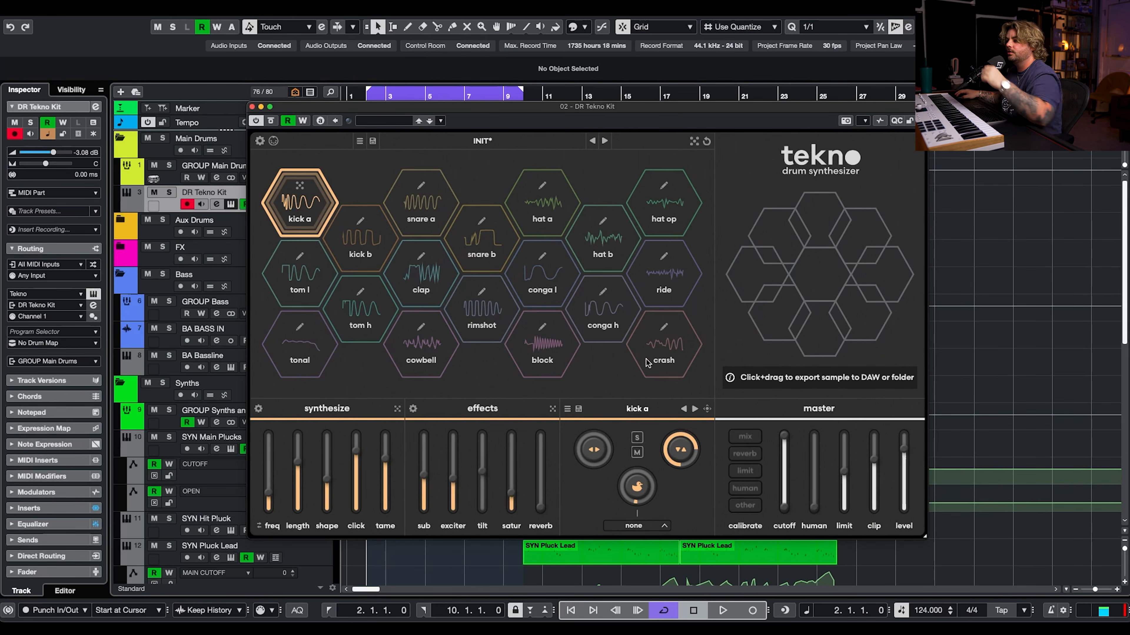
left_click(550, 146)
scroll(444, 198, "up", 15)
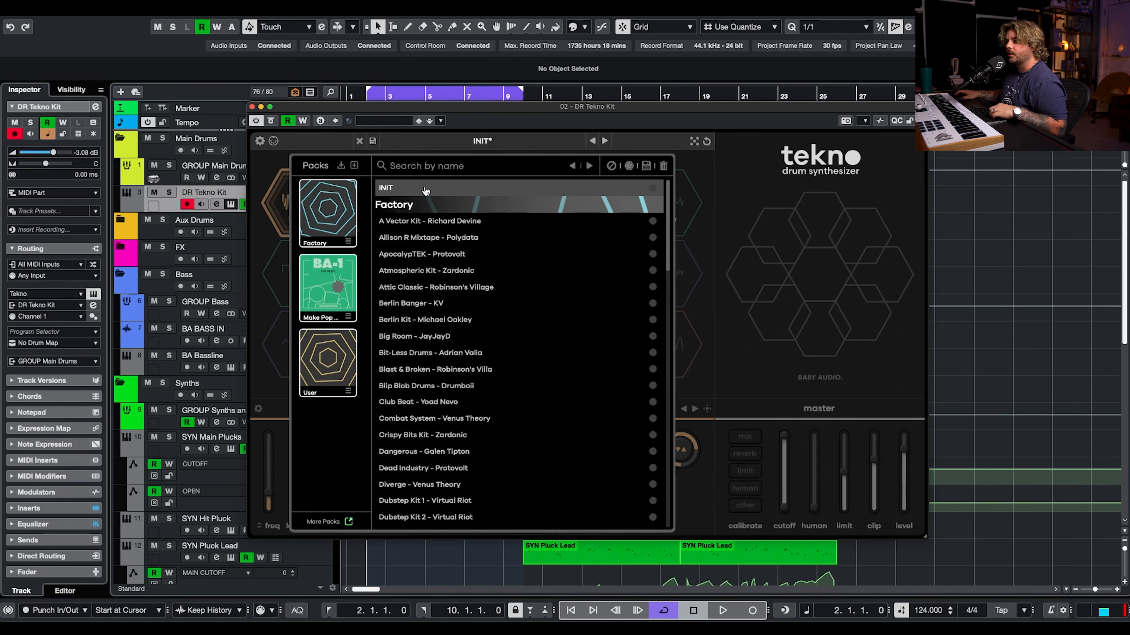
Close the plugin window, listen to the arrangement with the DR Tekno Kit track muted, and unmute the track
left_click(252, 106)
key("m")
key("space")
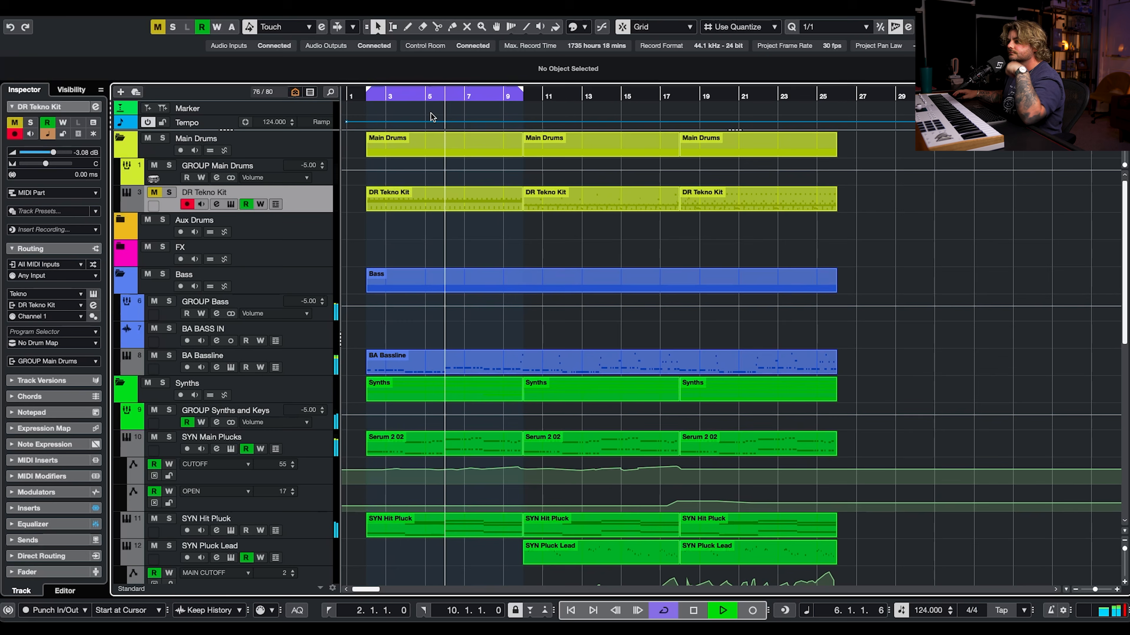
key("space")
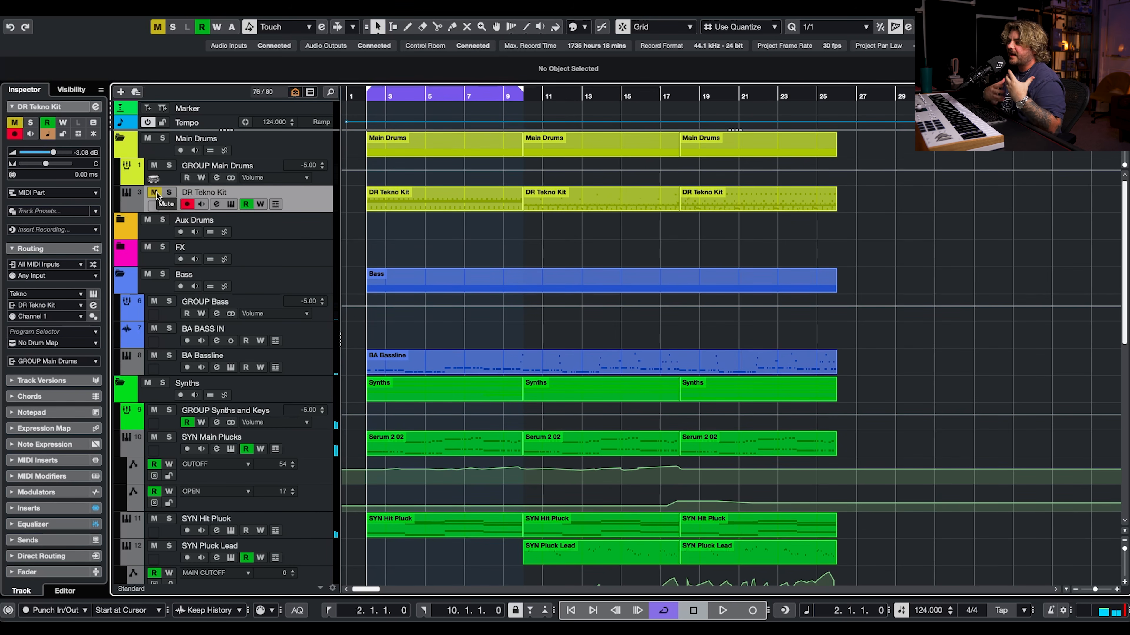
left_click(157, 192)
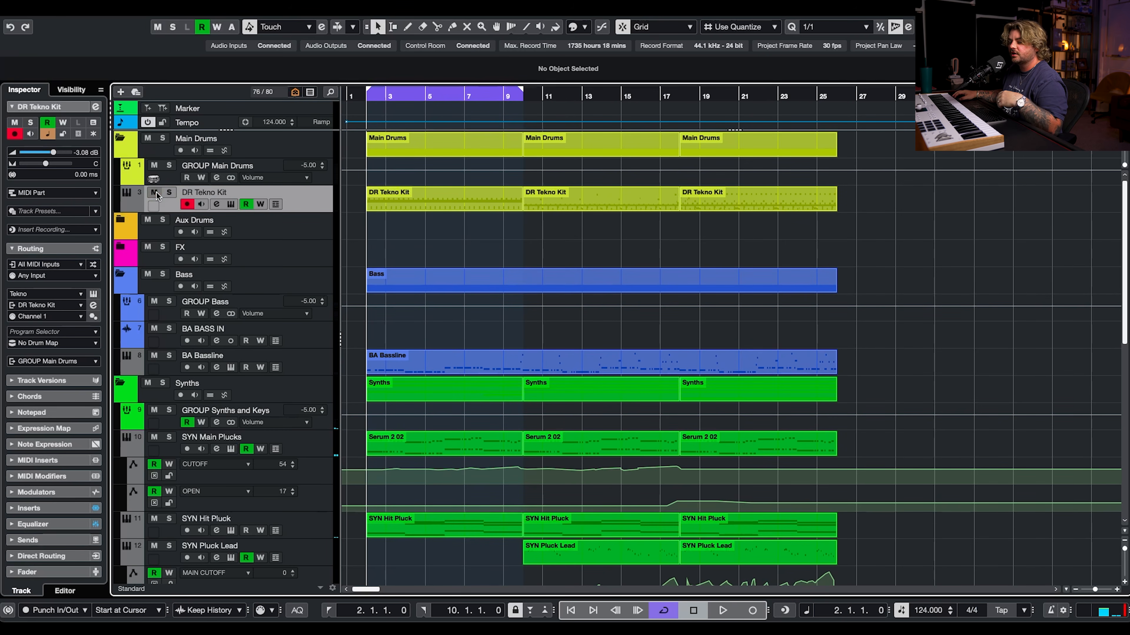
Reopen the DR Tekno Kit instrument, solo kick a, and shorten its length slightly
left_click(230, 204)
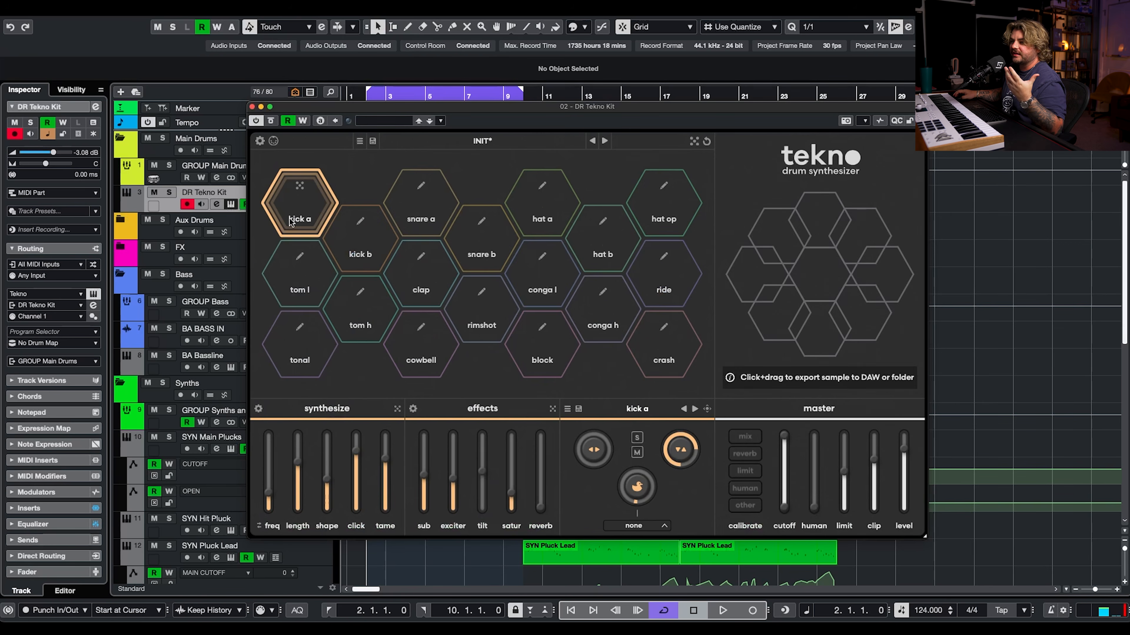
left_click(636, 438)
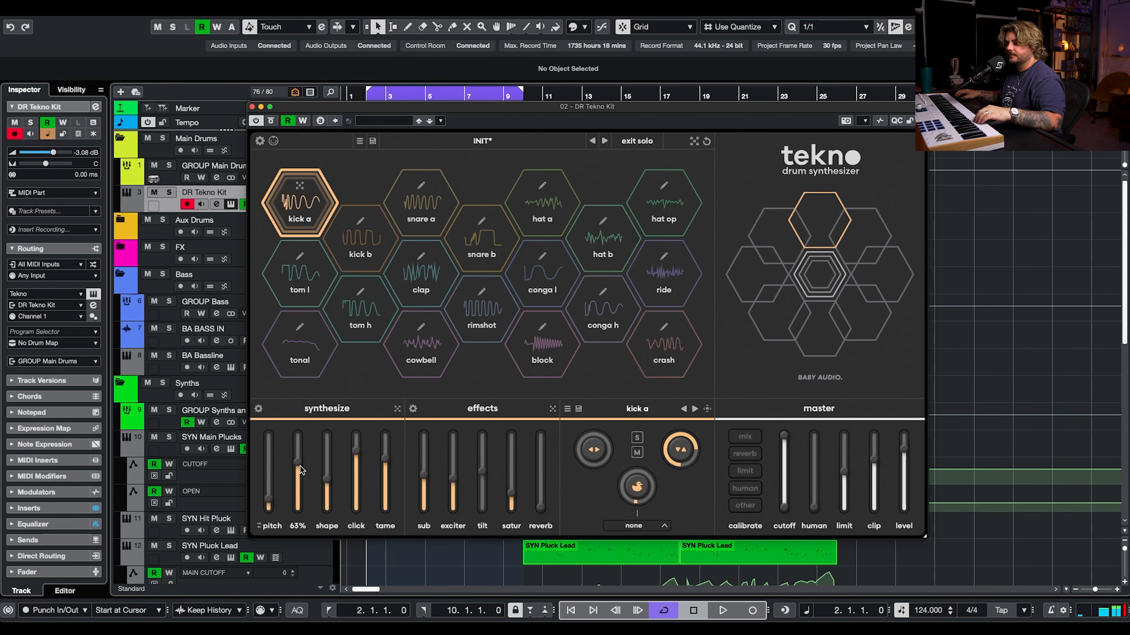
left_click_drag(300, 466, 301, 481)
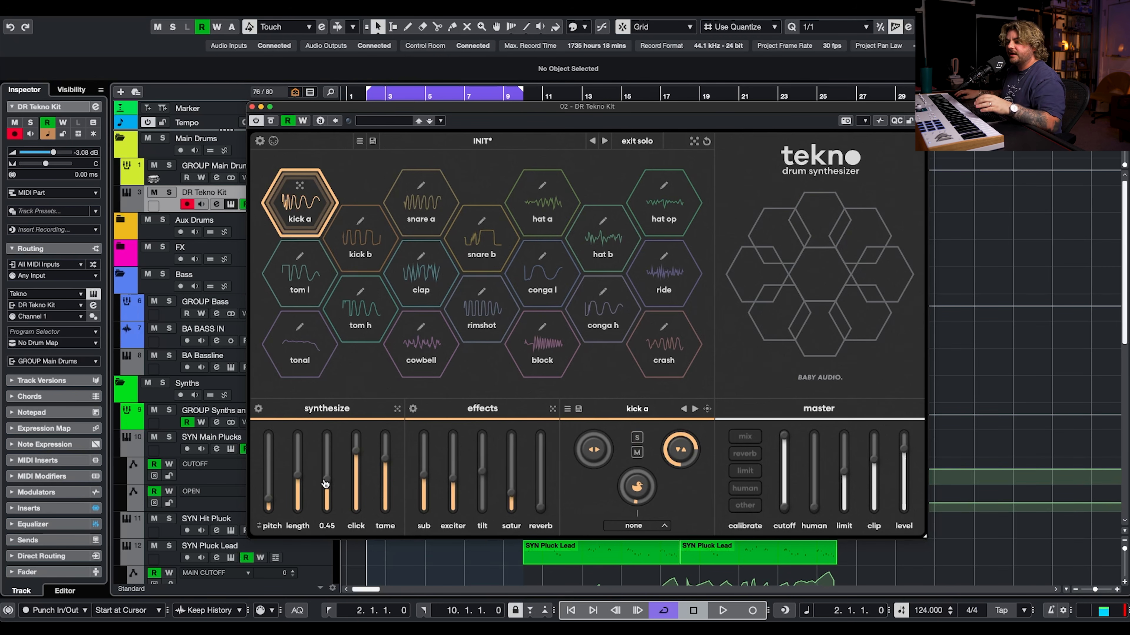
Try different shape and length amounts on kick a, leaving the shape low and the length at 71%
mouse_move(328, 485)
left_mouse_down()
mouse_move(327, 497)
mouse_move(328, 484)
mouse_move(300, 488)
mouse_move(300, 502)
mouse_move(330, 470)
left_mouse_up()
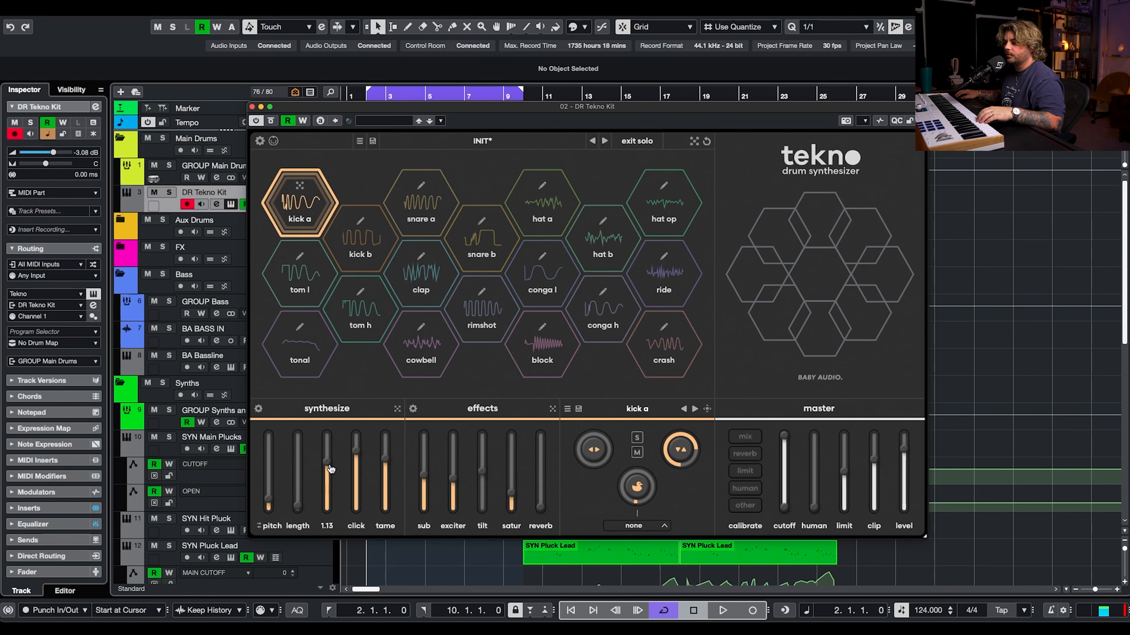
left_click_drag(298, 505, 300, 500)
left_click_drag(327, 456, 304, 474)
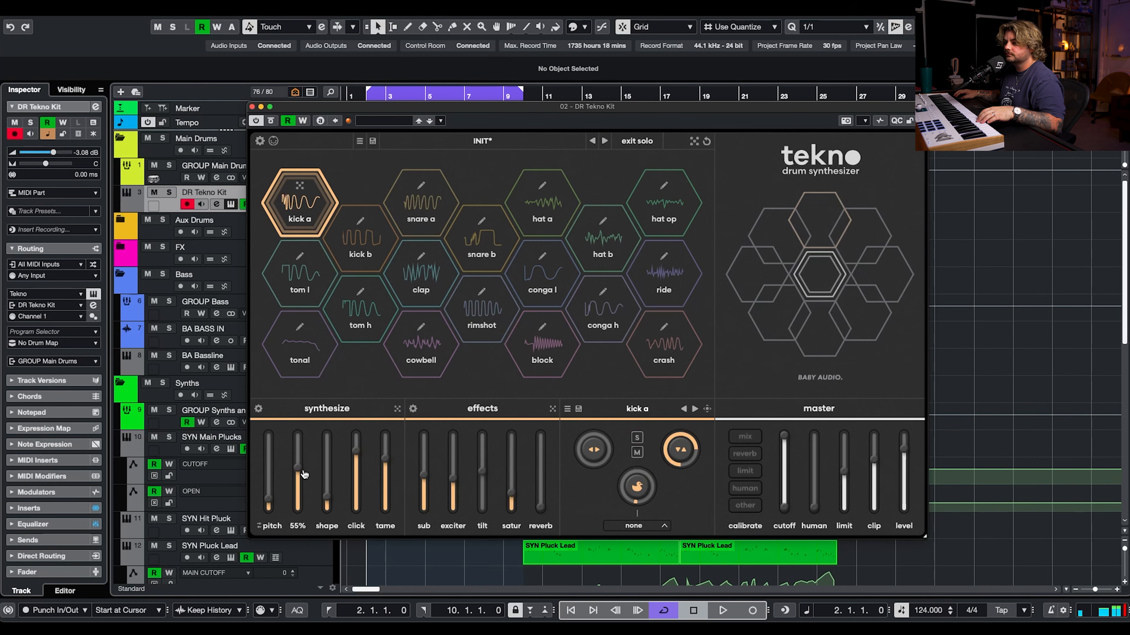
mouse_move(304, 474)
left_mouse_down()
mouse_move(301, 461)
mouse_move(301, 471)
left_mouse_up()
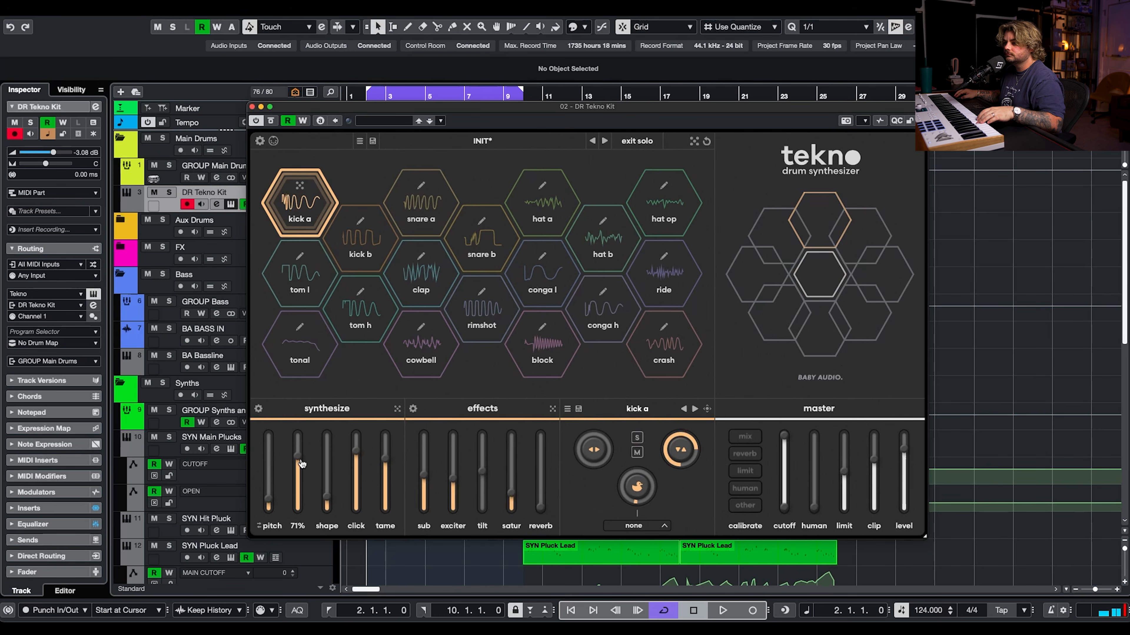
Pull kick a's sub and tame down to minimum, shorten the length to about half, and raise the click to maximum
left_click_drag(426, 481, 426, 510)
left_click_drag(272, 502, 273, 506)
mouse_move(297, 502)
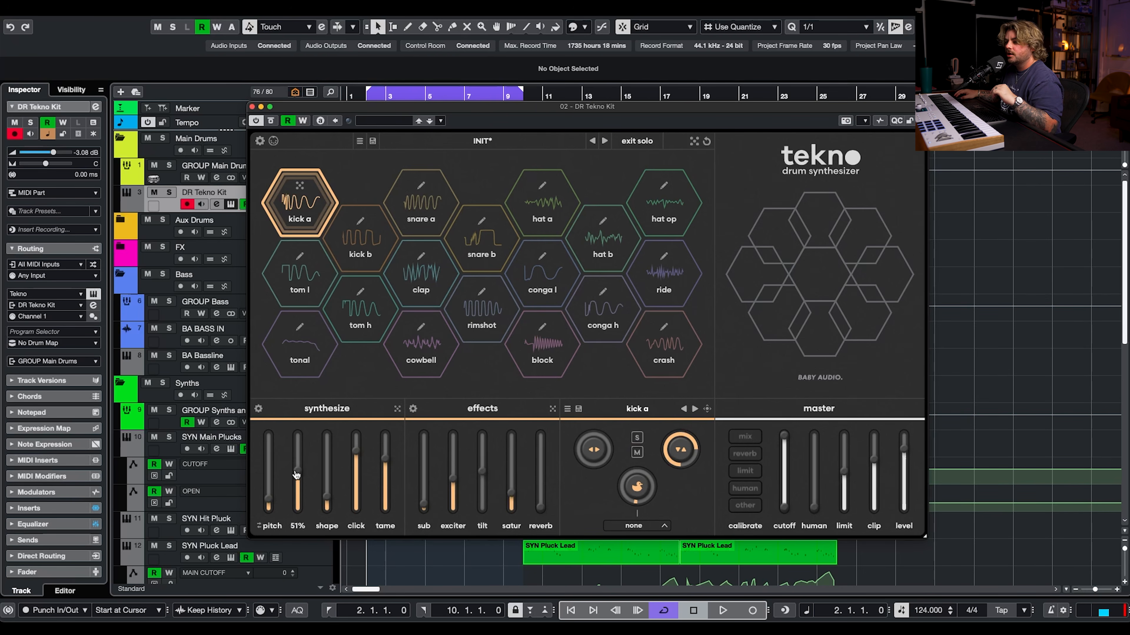
left_click_drag(298, 472, 297, 475)
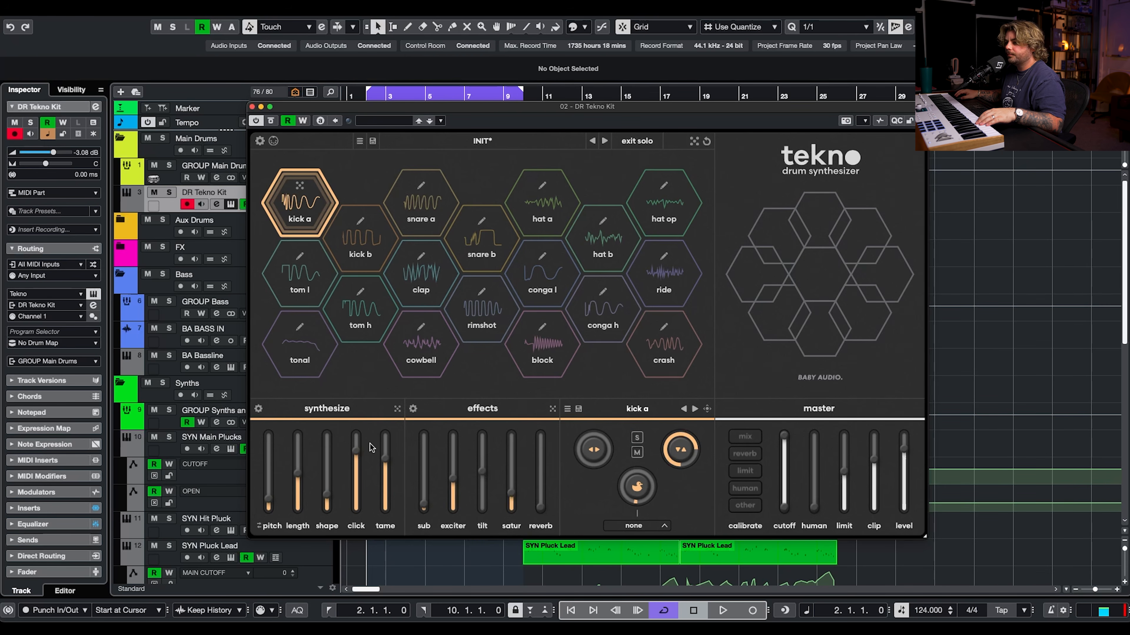
left_click_drag(360, 451, 387, 506)
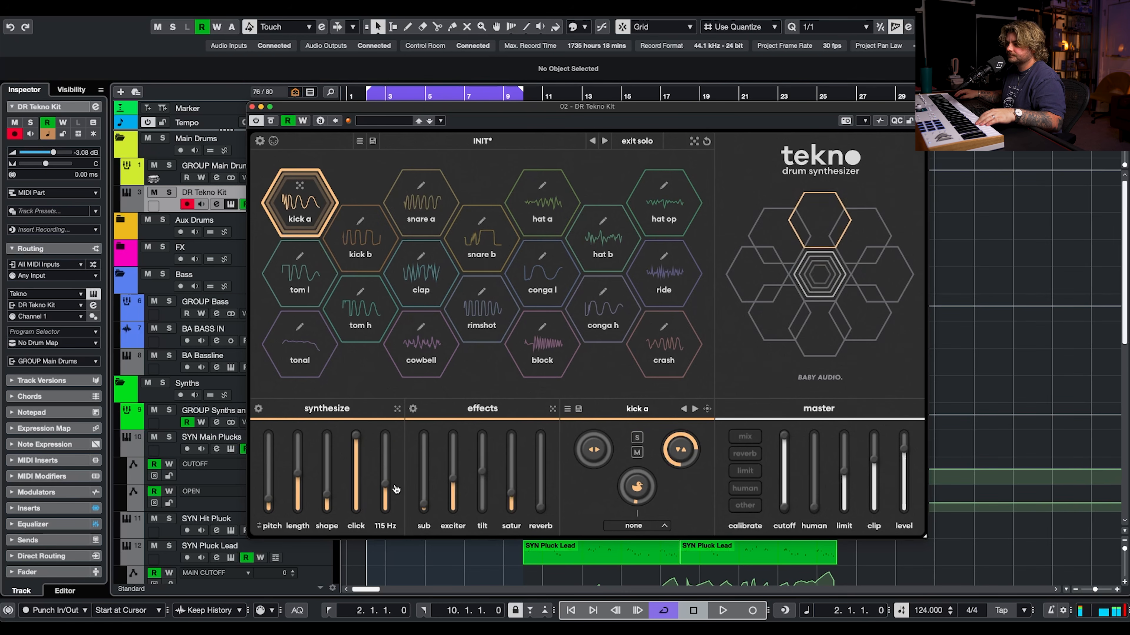
Open kick a's synthesis calibration and set resonator drive 1 to 1.89, drive 2 to 2.10 and drive 3 to 1.45, checking during playback
left_click(259, 408)
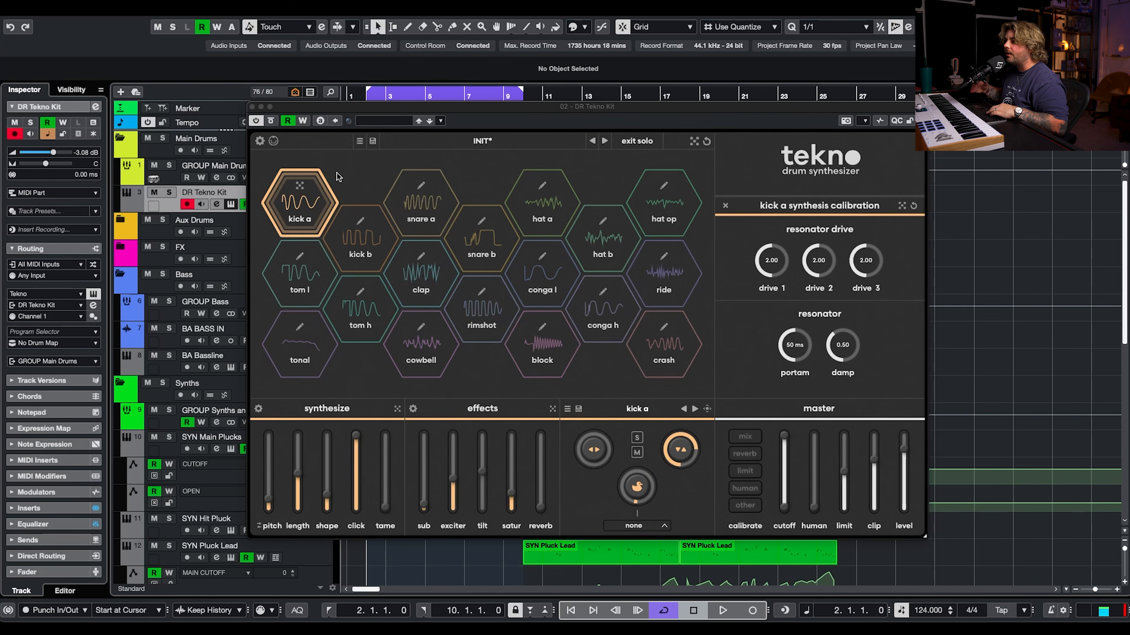
key("space")
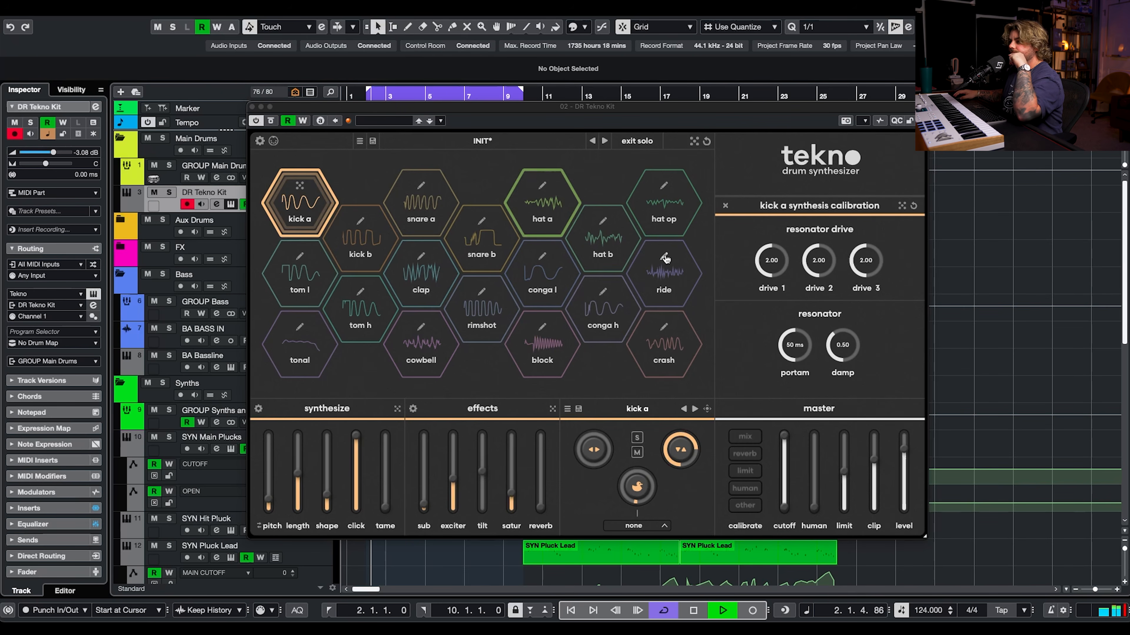
key("space")
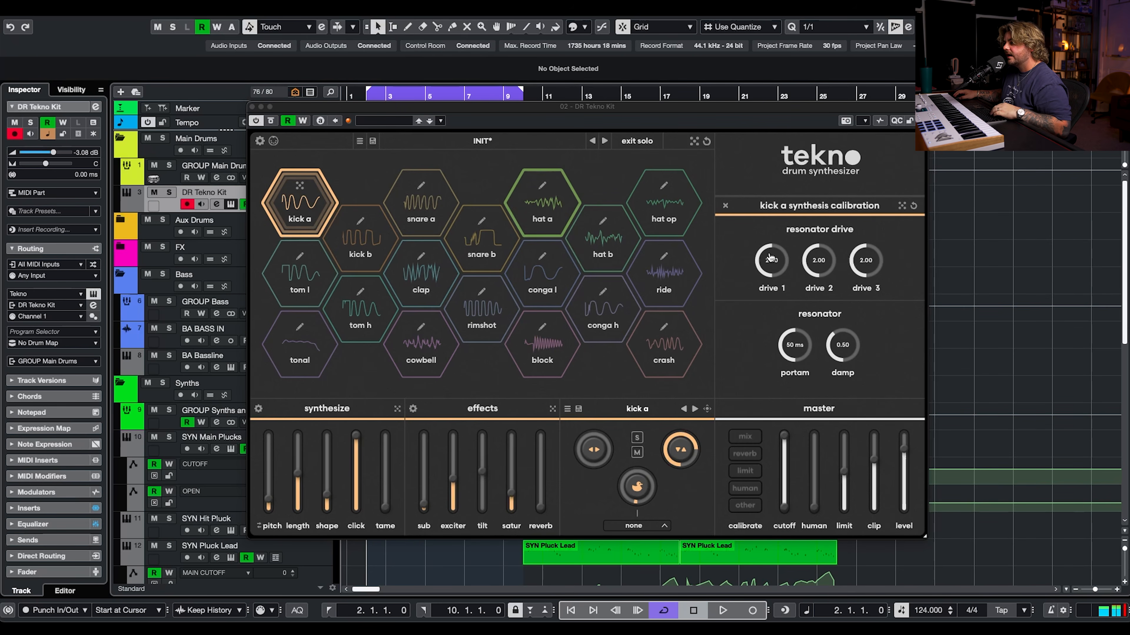
left_click_drag(773, 261, 774, 264)
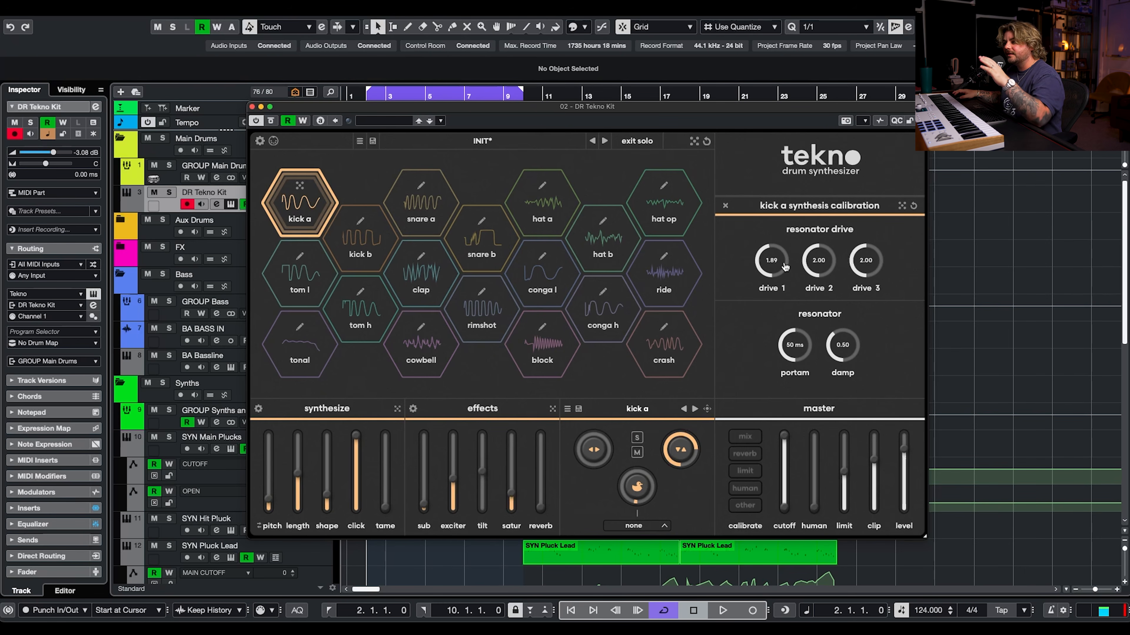
key("space")
mouse_move(819, 273)
left_mouse_down()
mouse_move(868, 274)
mouse_move(833, 274)
left_mouse_up()
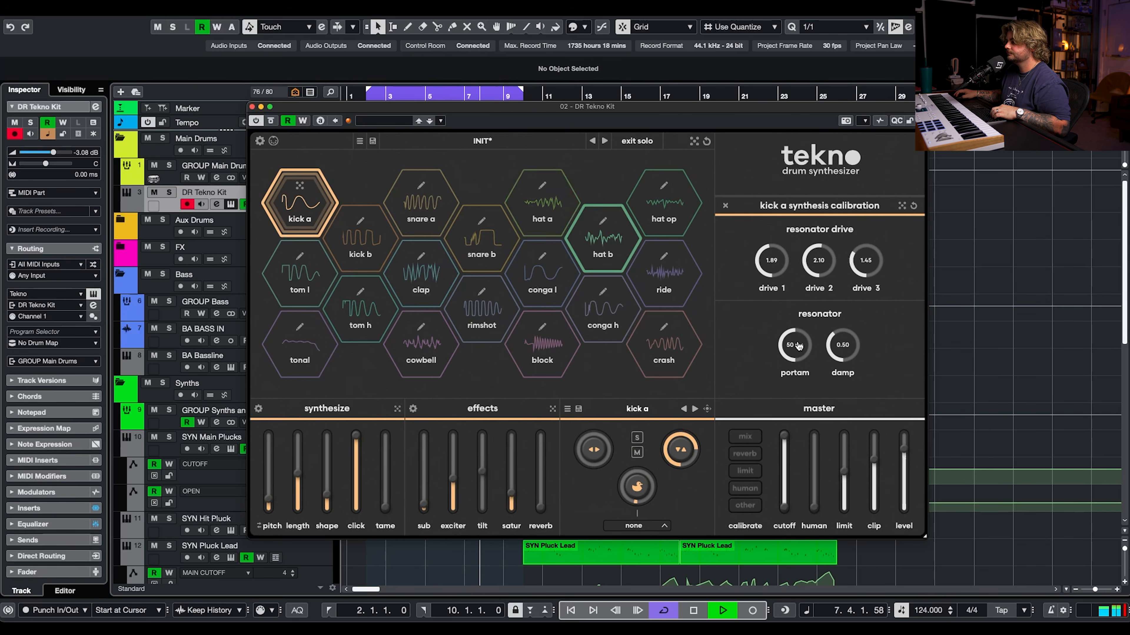
Set kick a's resonator portam to 13 ms and damp to 0.43, and audition it with the DR Tekno Kit track soloed
key("space")
left_click_drag(799, 334, 799, 359)
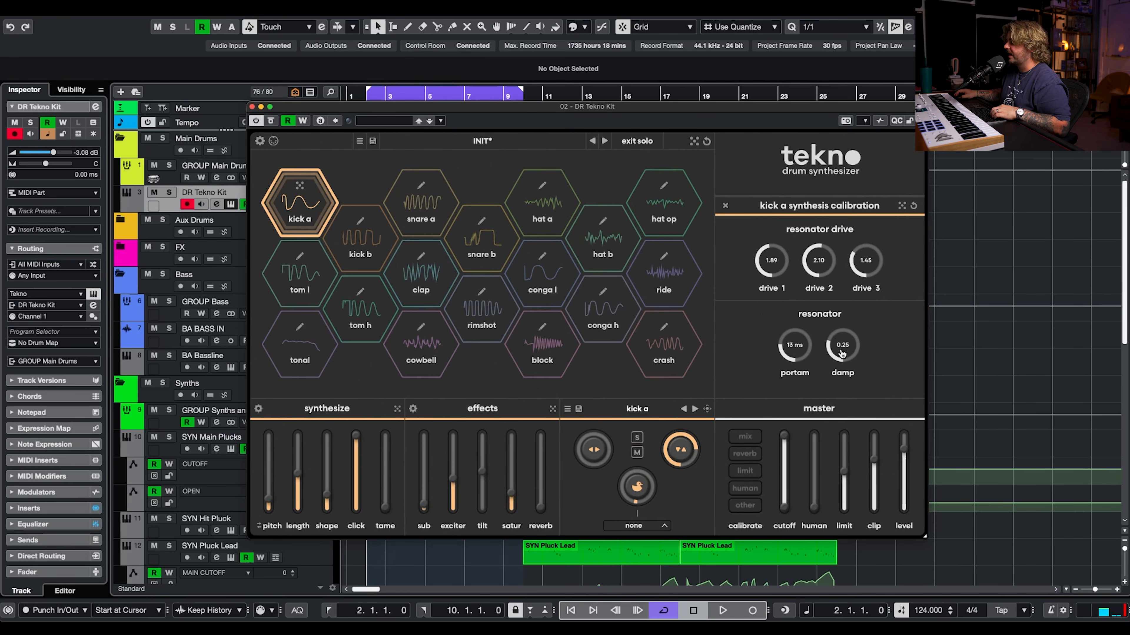
left_click_drag(842, 353, 848, 333)
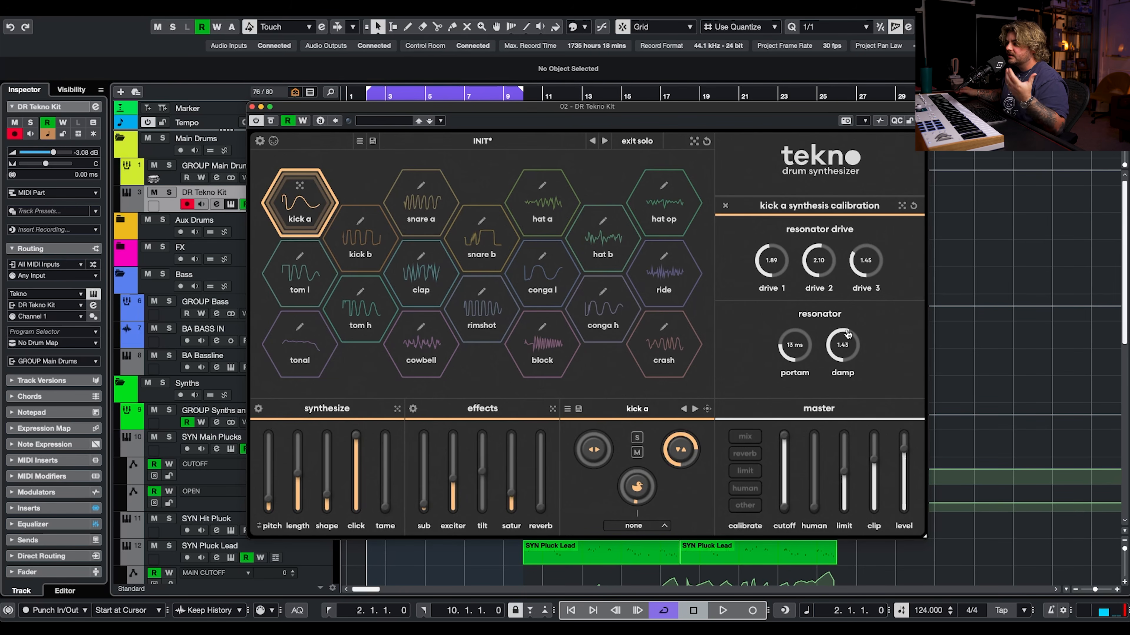
key("space")
left_click_drag(848, 334, 835, 355)
left_click(169, 192)
key("space")
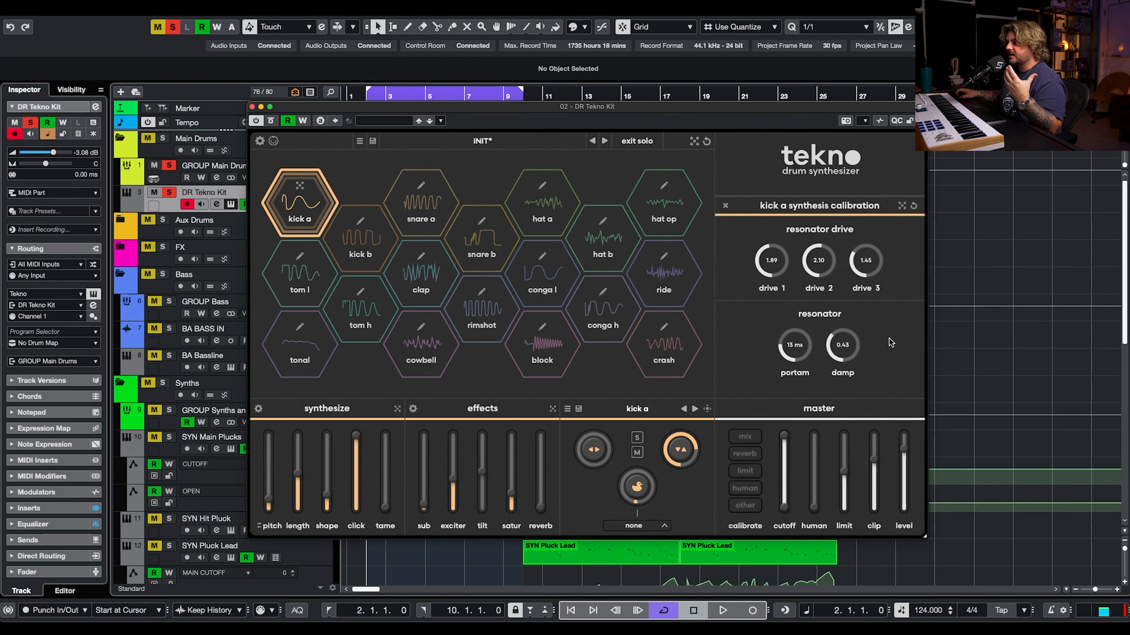
Open kick a's effects calibration and set the filter's hi-cut to 3.18k and resonance to 19%
left_click(413, 409)
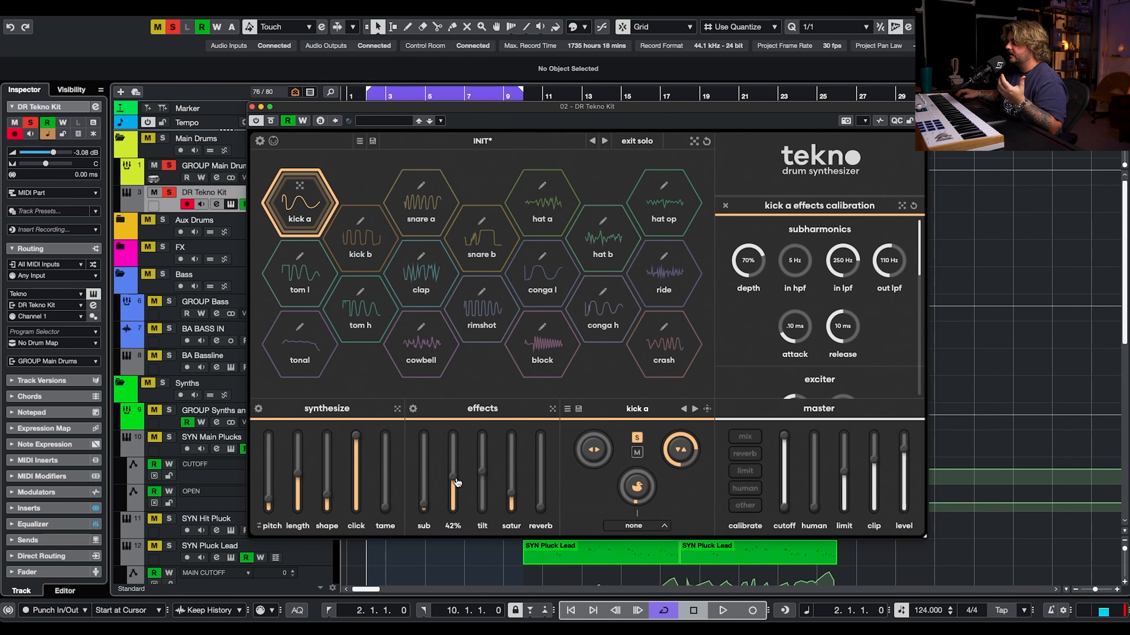
scroll(879, 304, "down", 2)
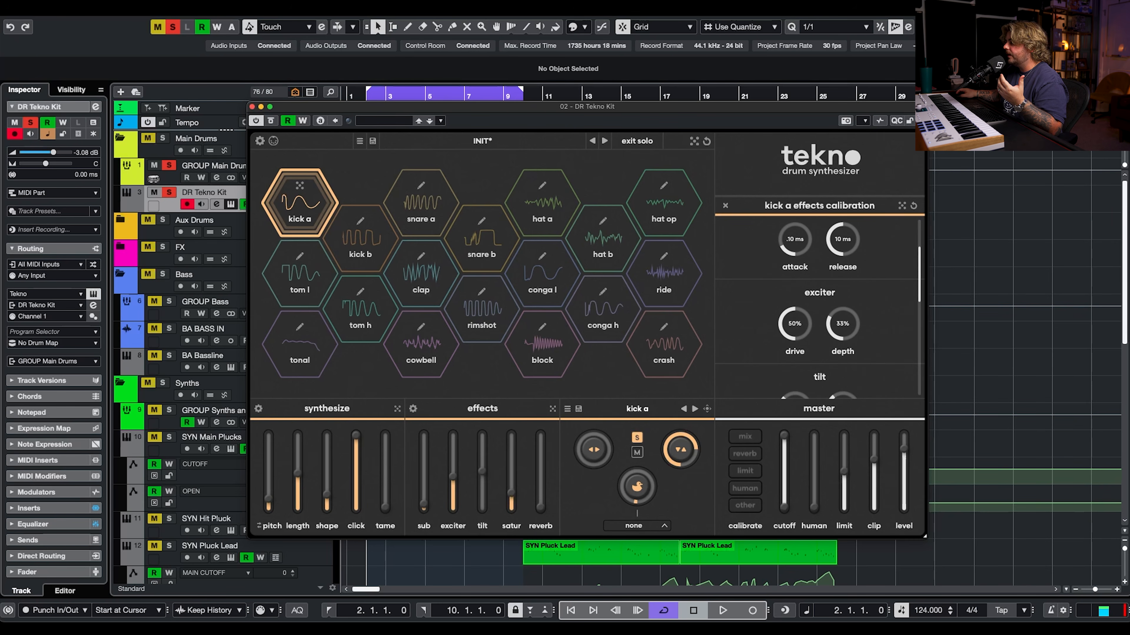
scroll(870, 315, "down", 4)
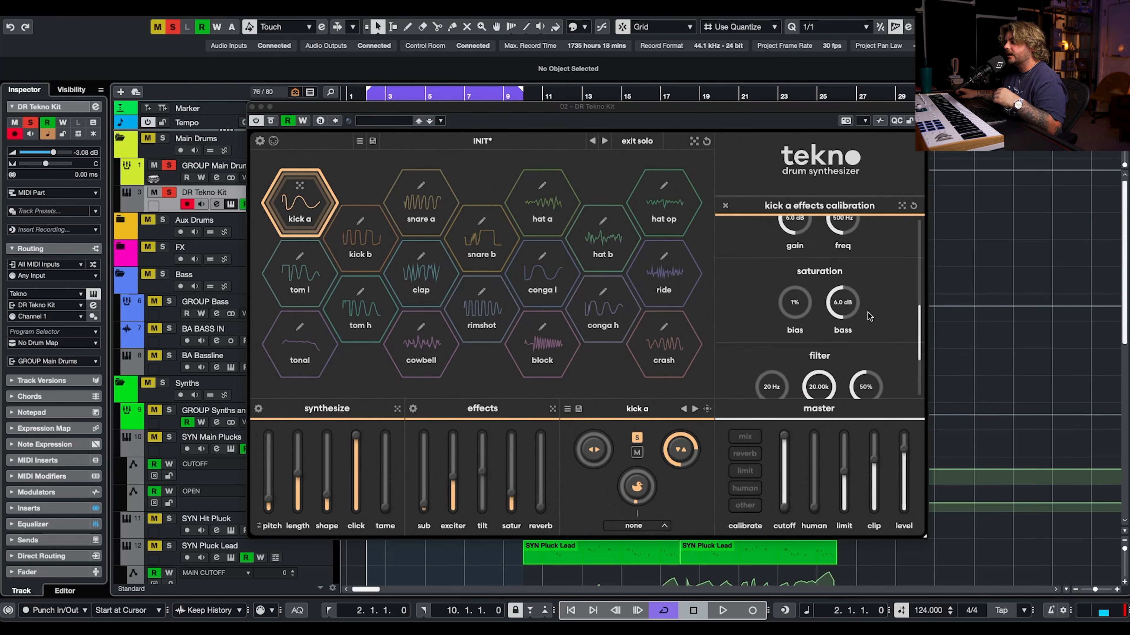
mouse_move(821, 279)
left_mouse_down()
mouse_move(810, 312)
mouse_move(822, 287)
left_mouse_up()
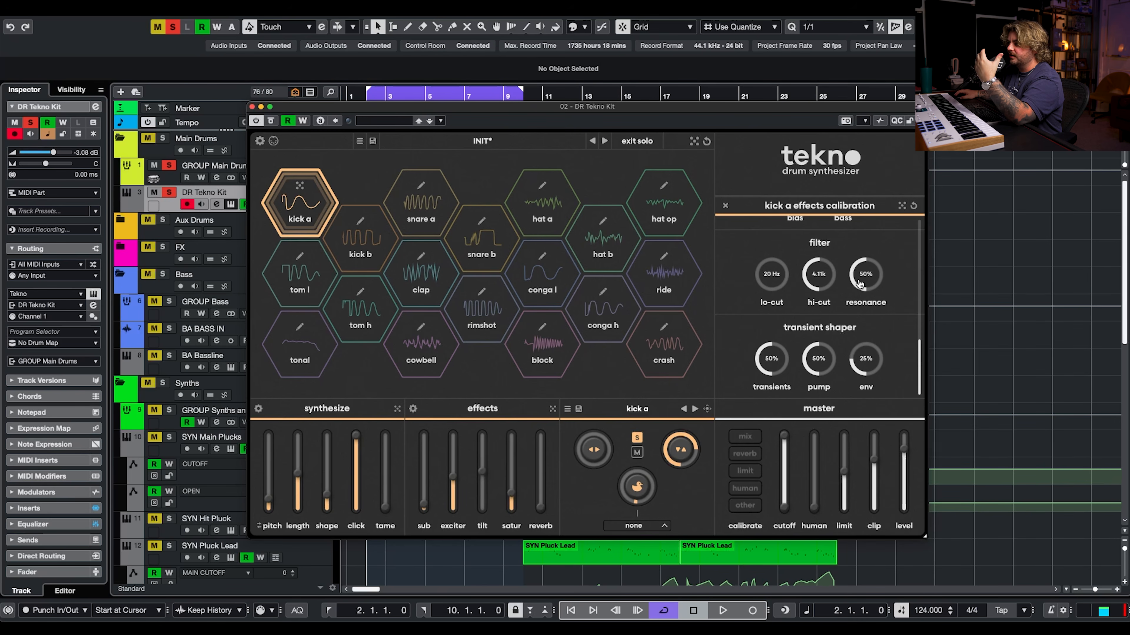
left_click_drag(860, 285, 829, 285)
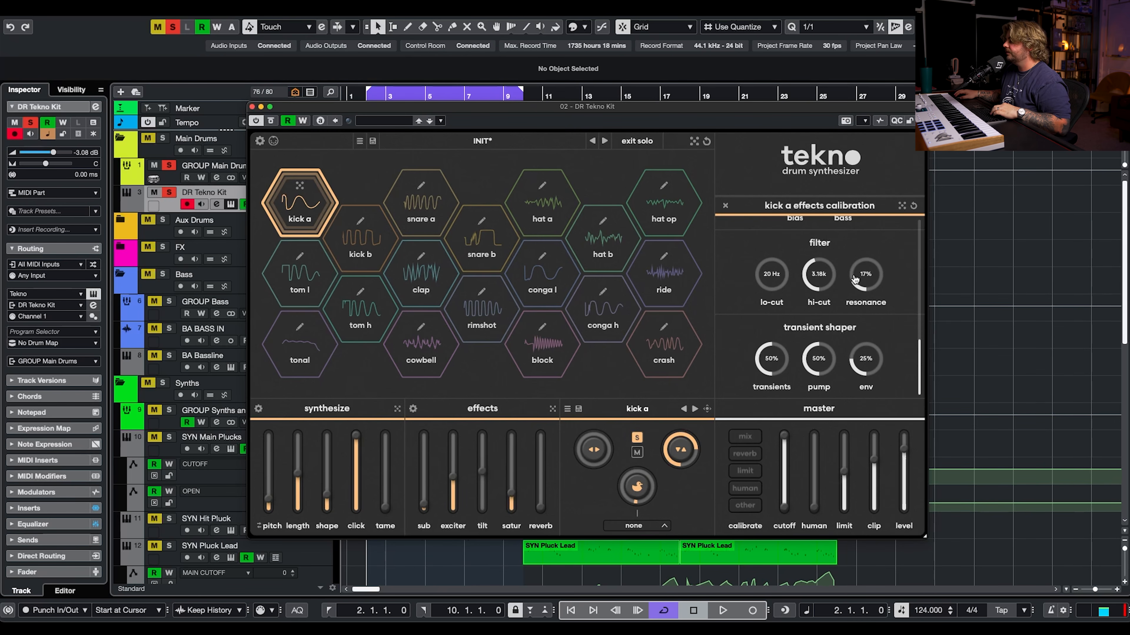
left_click_drag(855, 279, 855, 278)
Play the arrangement with the DR Tekno Kit track unsoloed, fine-tune the filter resonance, and return to the subharmonics parameters
key("space")
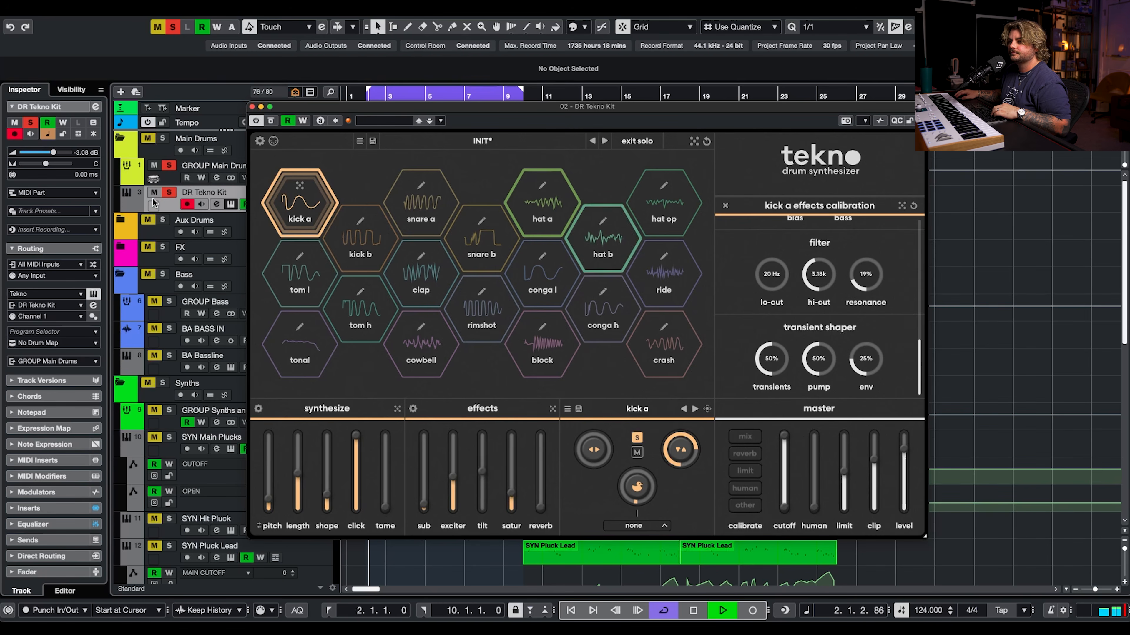
left_click(169, 193)
left_click_drag(875, 284, 876, 282)
scroll(888, 287, "up", 10)
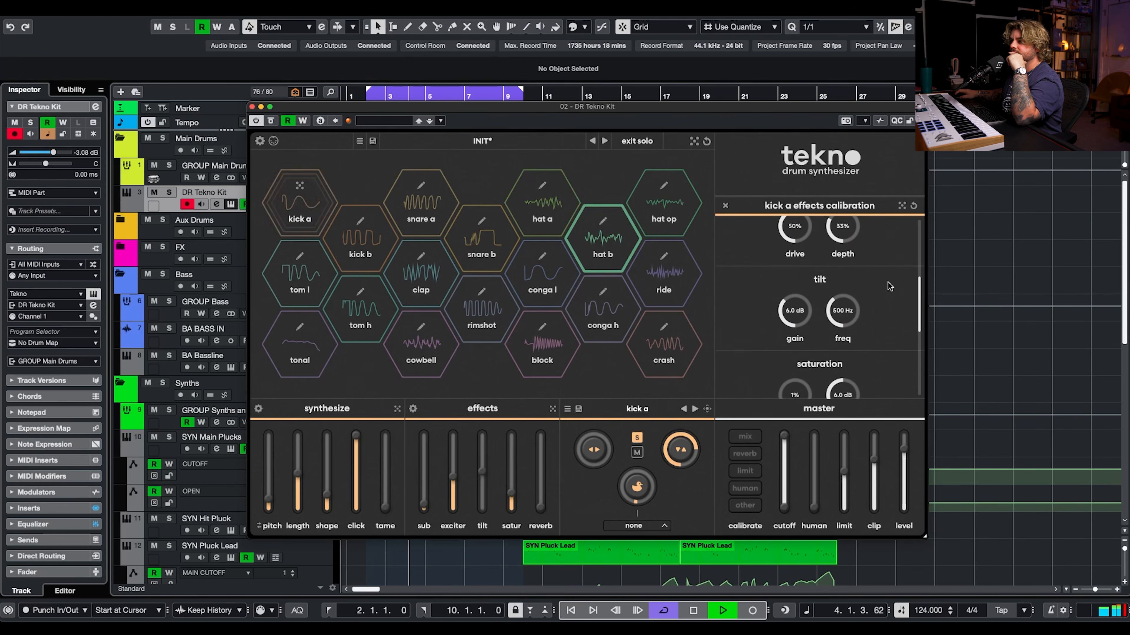
scroll(781, 288, "up", 2)
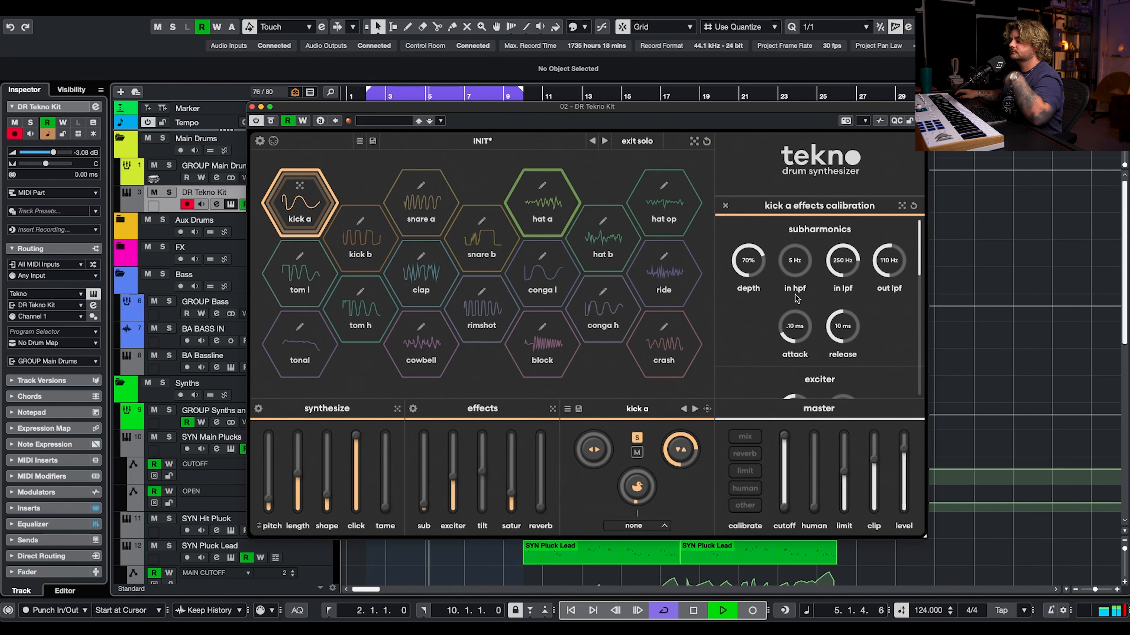
key("space")
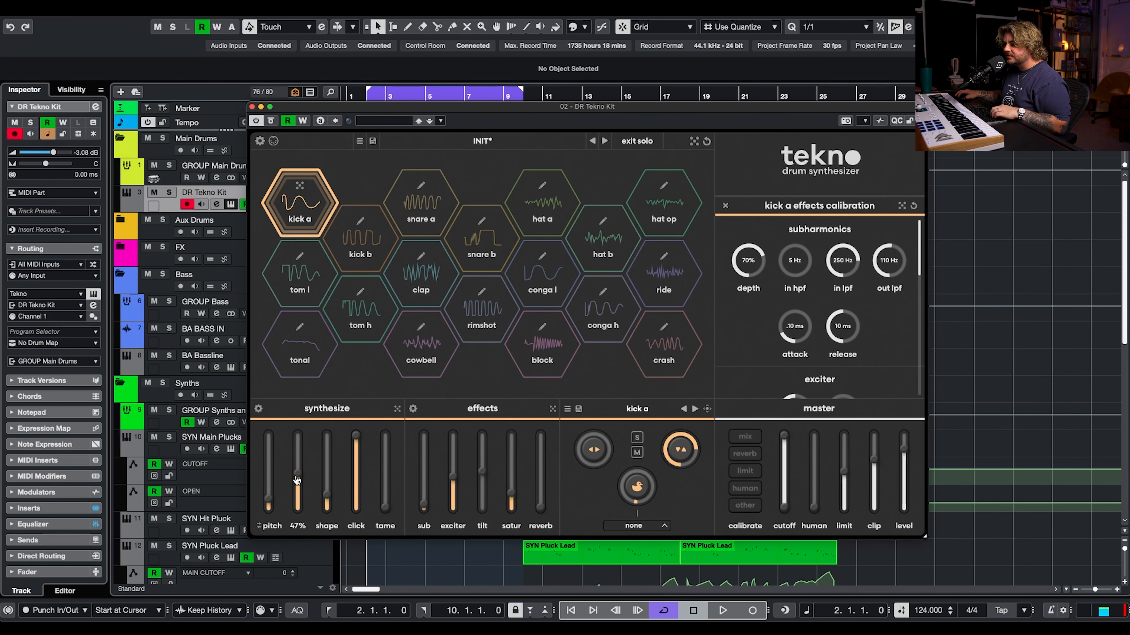
Set kick a's length to about 52% during playback, and solo the DR Tekno Kit track
key("space")
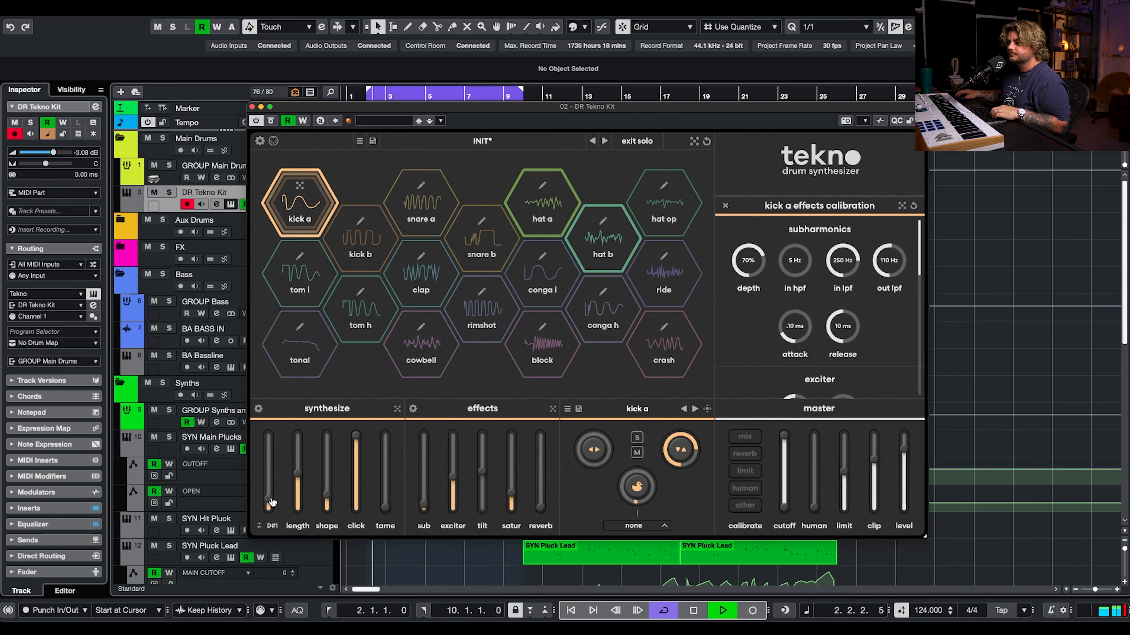
left_click_drag(299, 485, 300, 477)
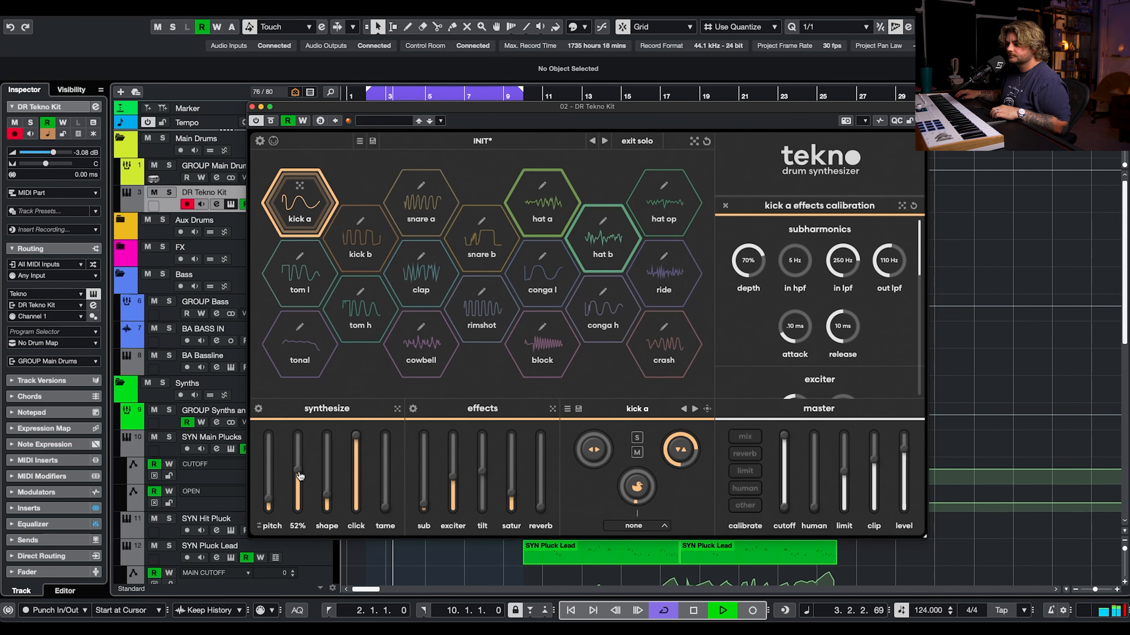
left_click(170, 192)
key("space")
Set kick a's volume to -1.4 dB and the master clip to 1.9 dB, auditioning the soloed kit
left_click(694, 459)
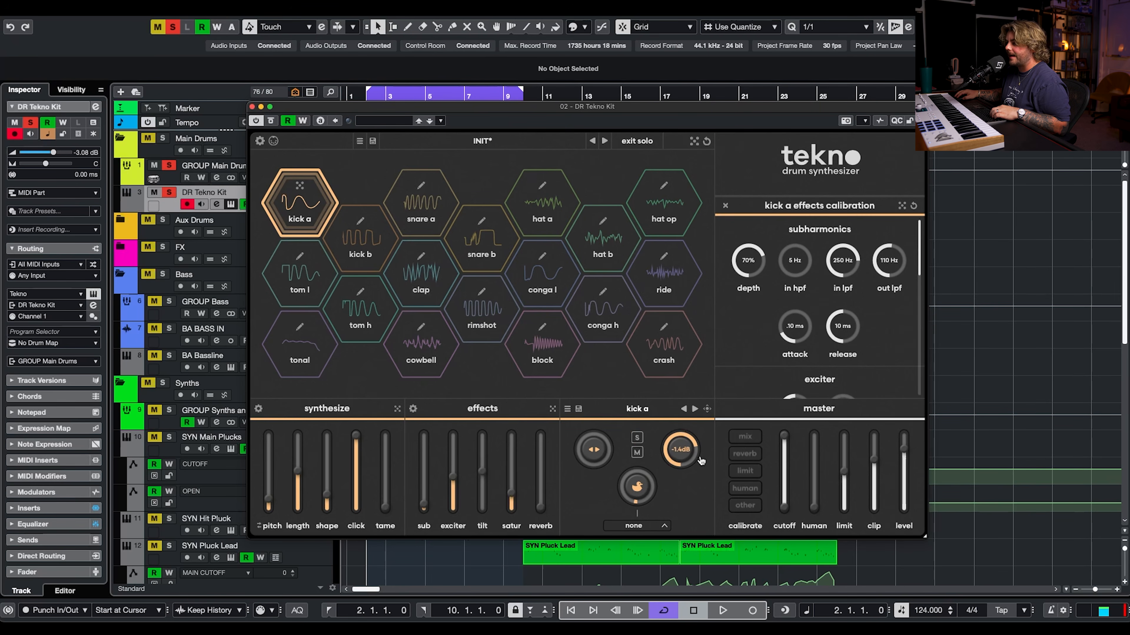
key("space")
key("space")
left_click_drag(871, 467, 871, 463)
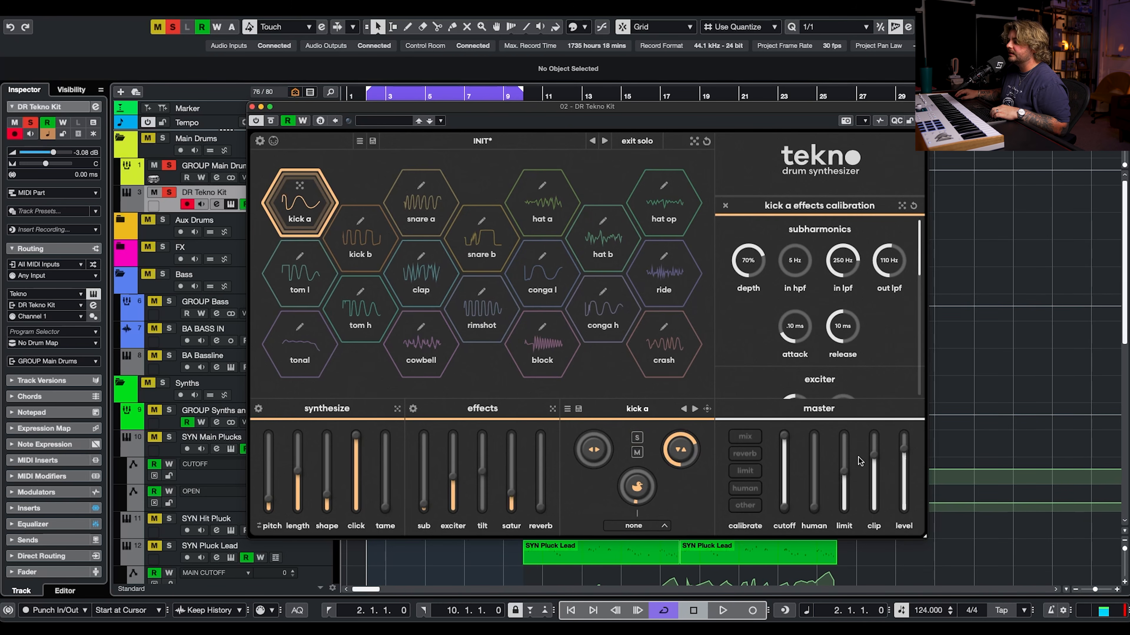
left_click_drag(873, 463, 872, 458)
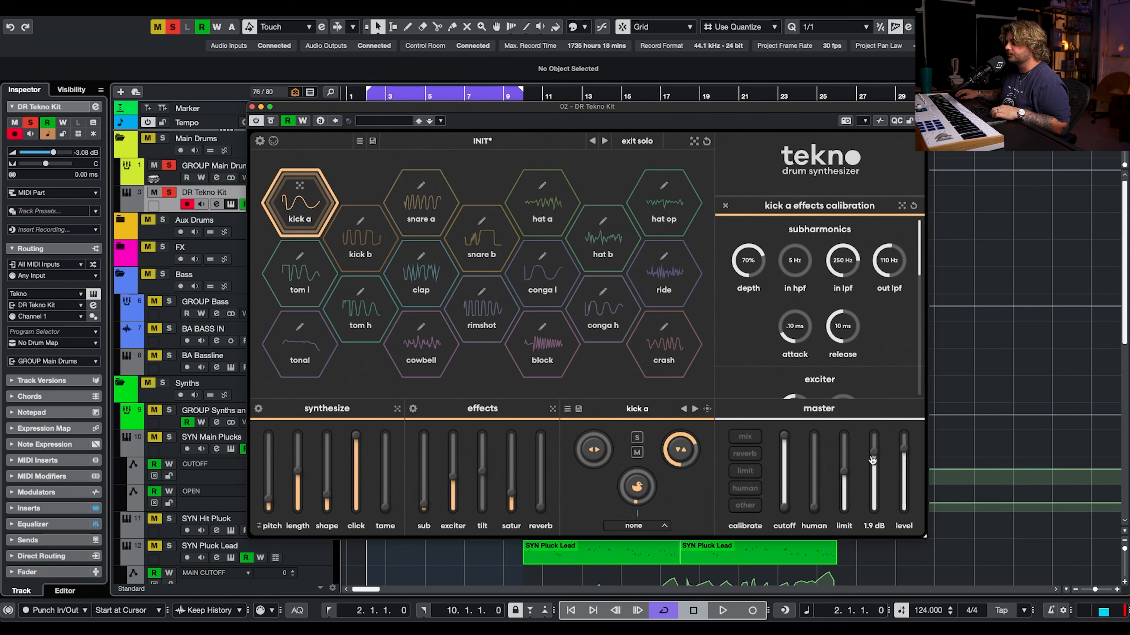
key("space")
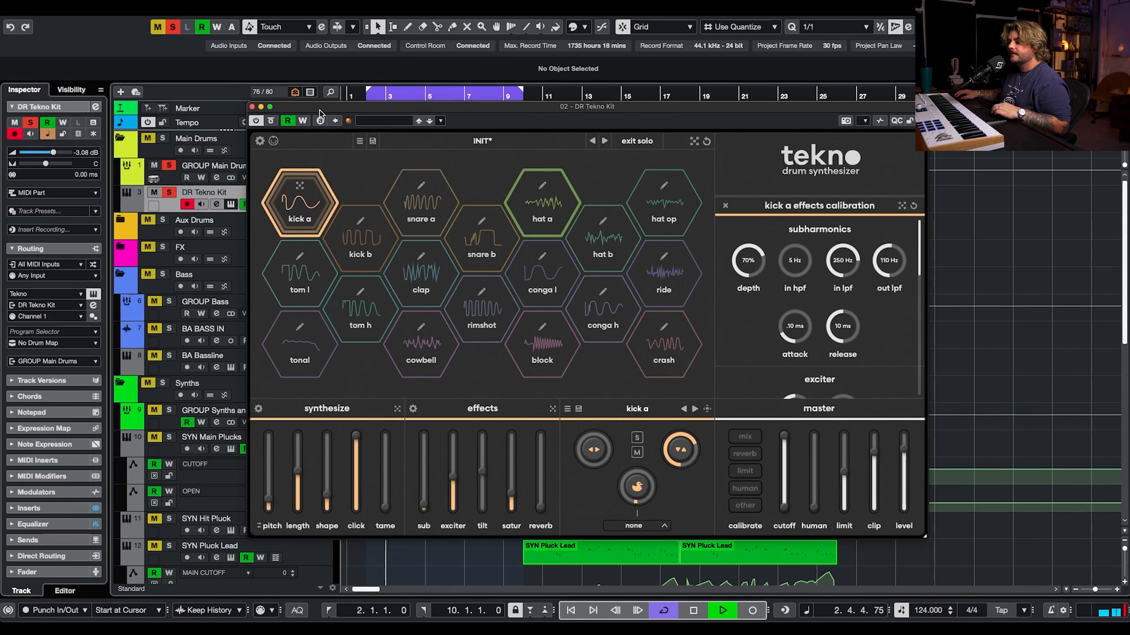
key("space")
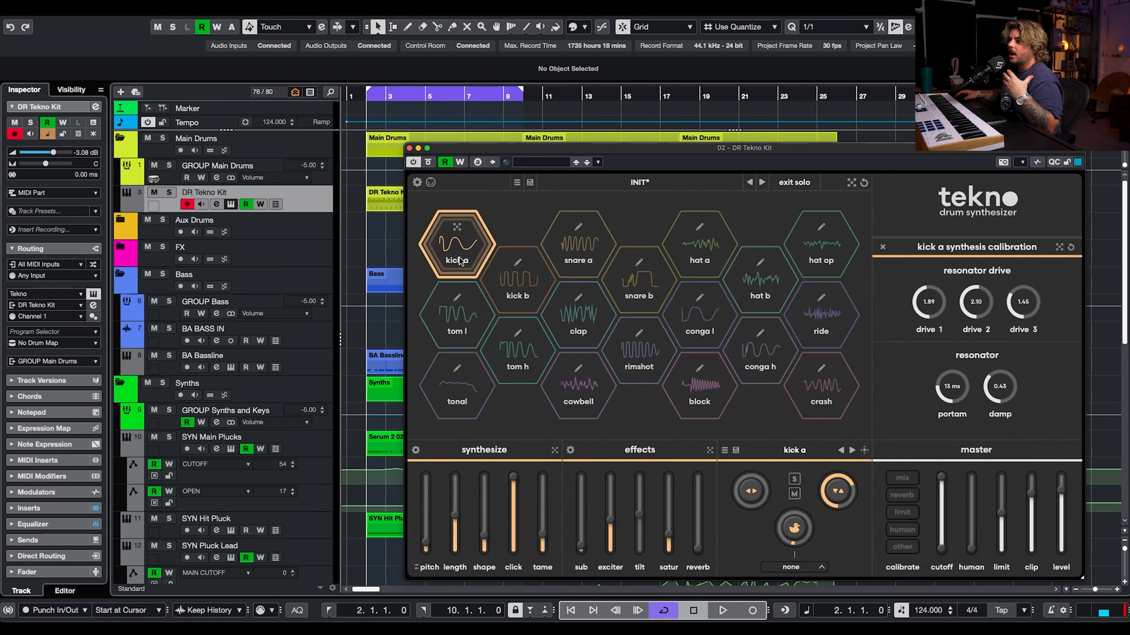
Export kick a from the synthesizer into the project as an audio clip, and show its new track at the end of the track list
left_click_drag(382, 232, 315, 186)
left_click_drag(449, 146, 476, 164)
scroll(431, 249, "down", 10)
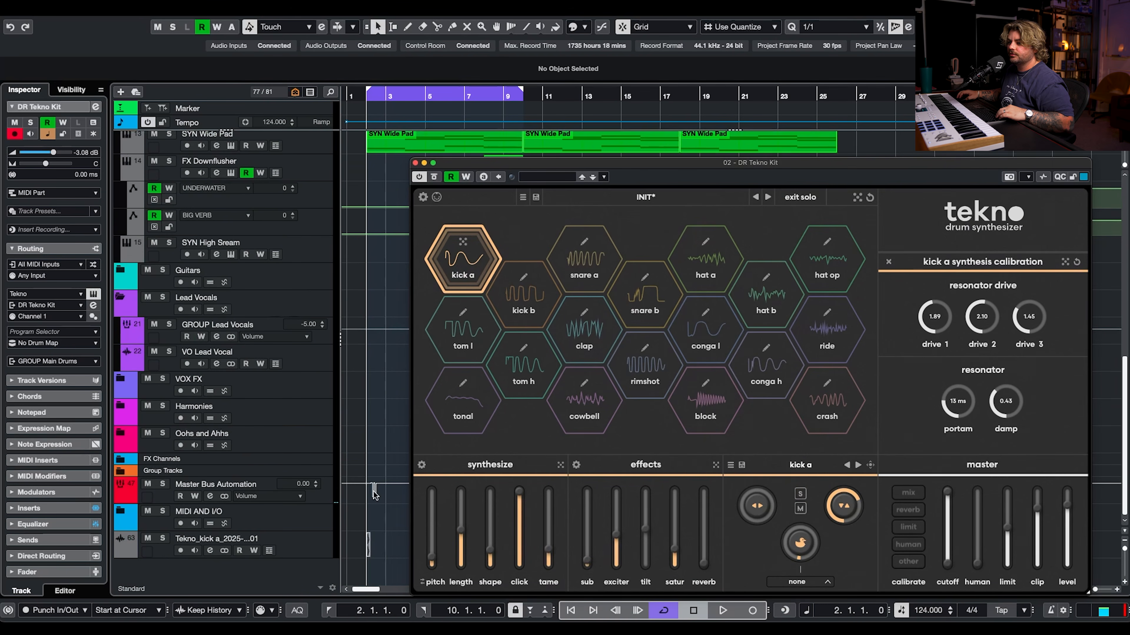
Solo and audition the exported kick a audio track, and remove that track from the project
scroll(363, 543, "up", 6)
left_click(162, 539)
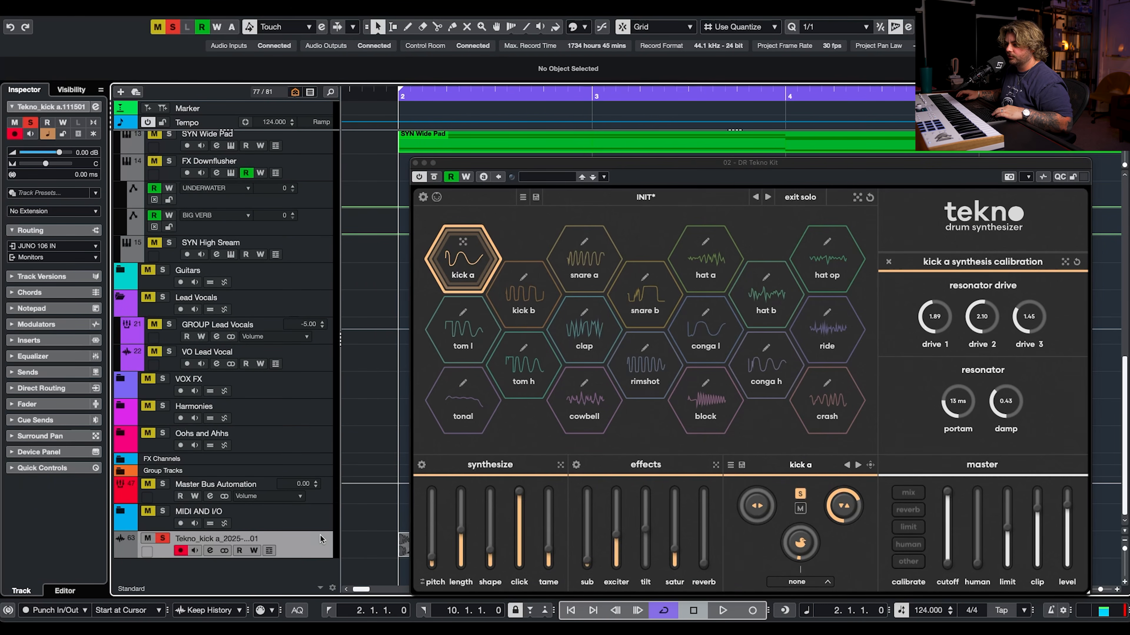
scroll(387, 509, "down", 3)
key("space")
key("space")
scroll(387, 509, "down", 2)
scroll(387, 508, "down", 1)
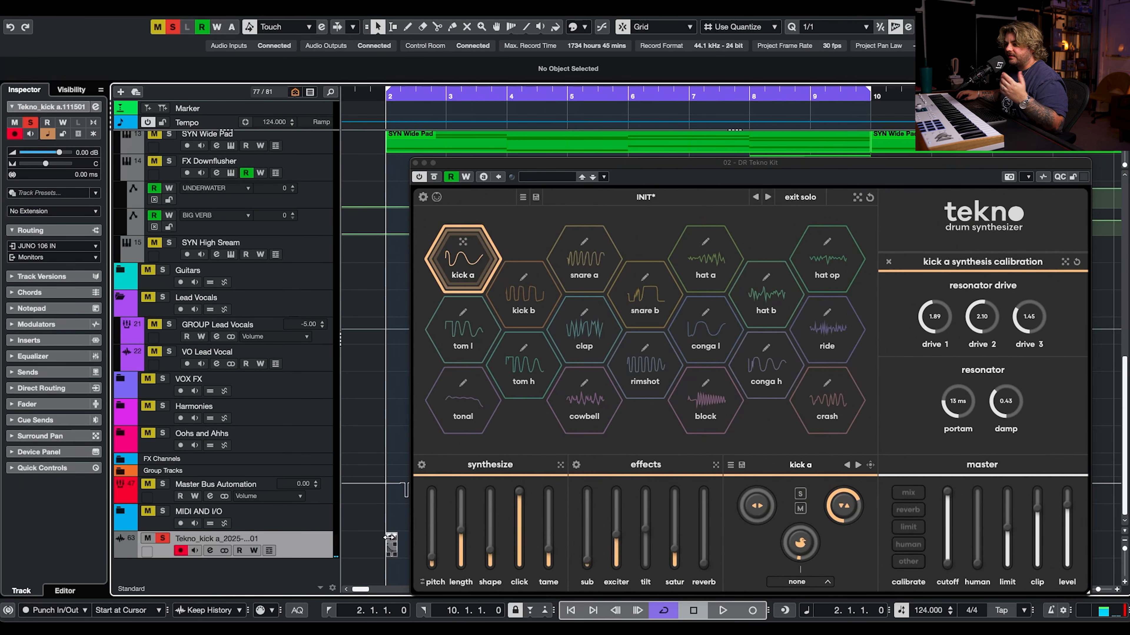
right_click(299, 556)
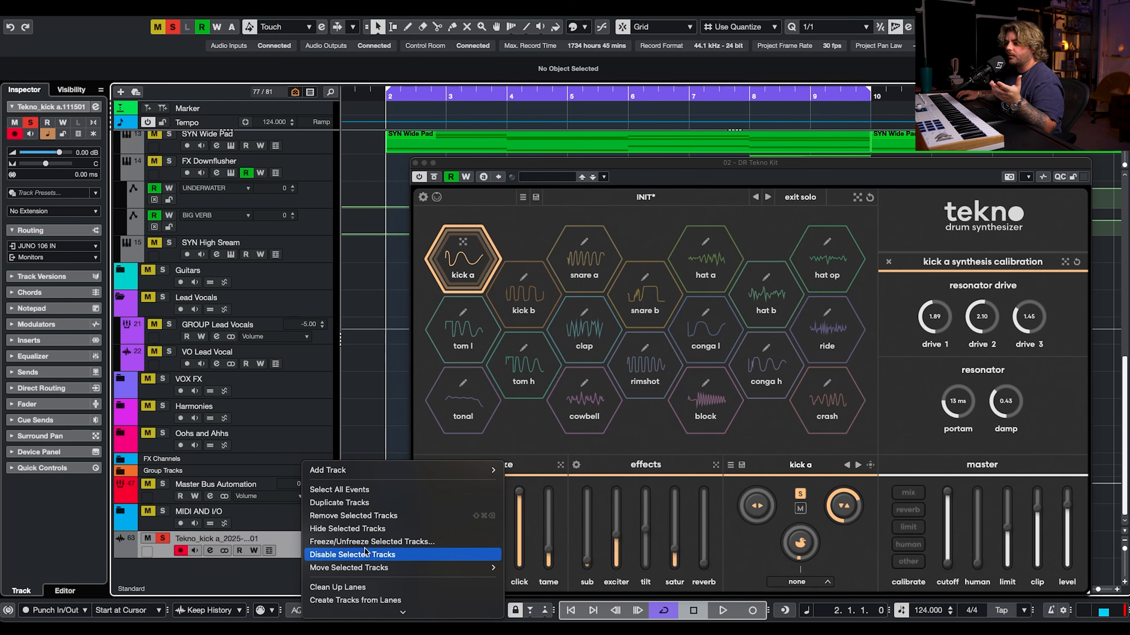
left_click(371, 516)
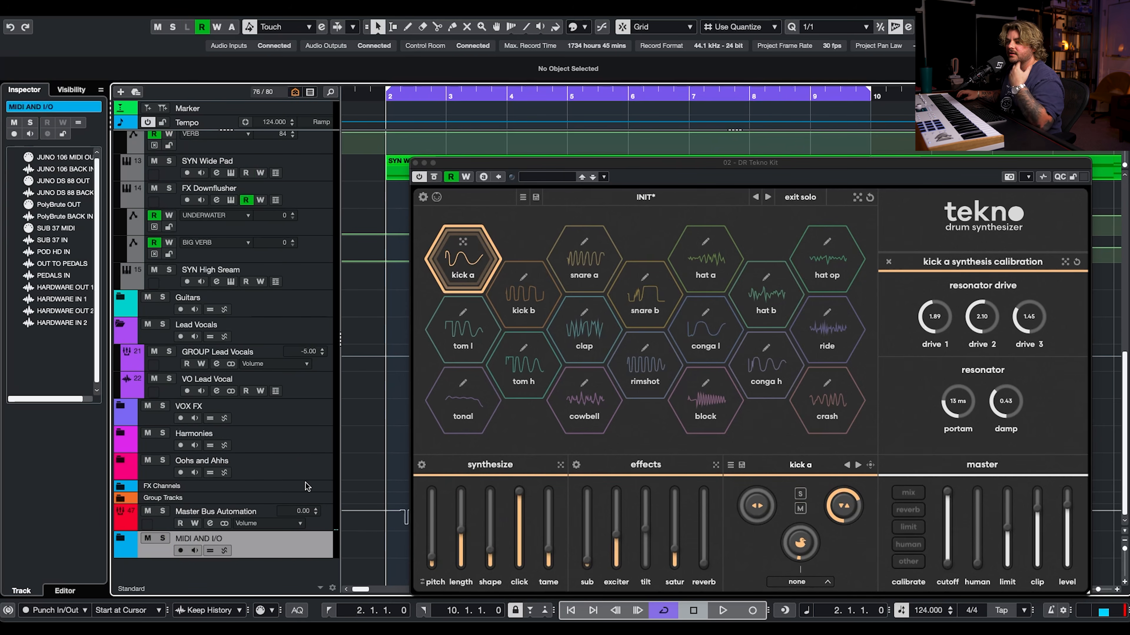
Return to the DR Tekno Kit track near the start of the track list, and select and audition hat a in the synthesizer
scroll(363, 503, "up", 4)
scroll(363, 498, "up", 5)
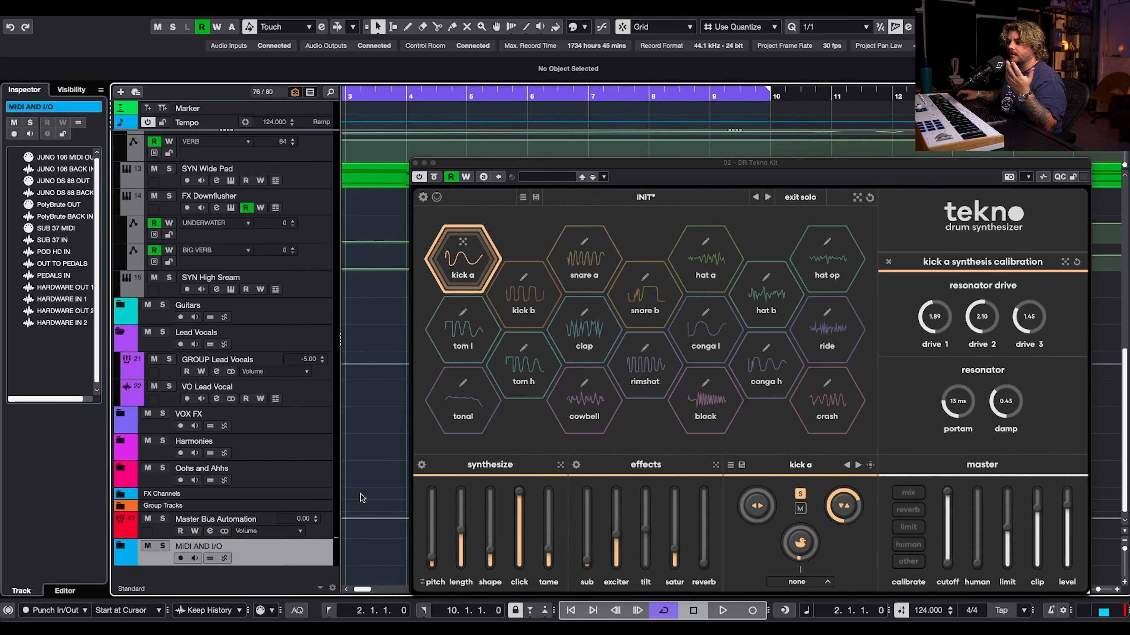
scroll(364, 490, "up", 1)
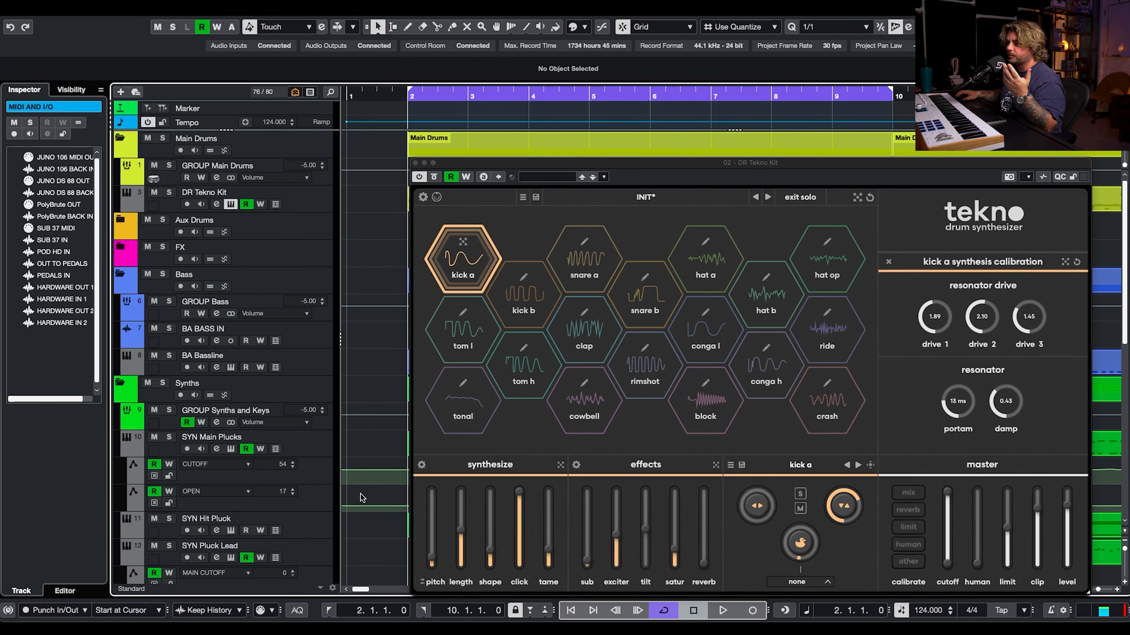
left_click_drag(481, 166, 411, 80)
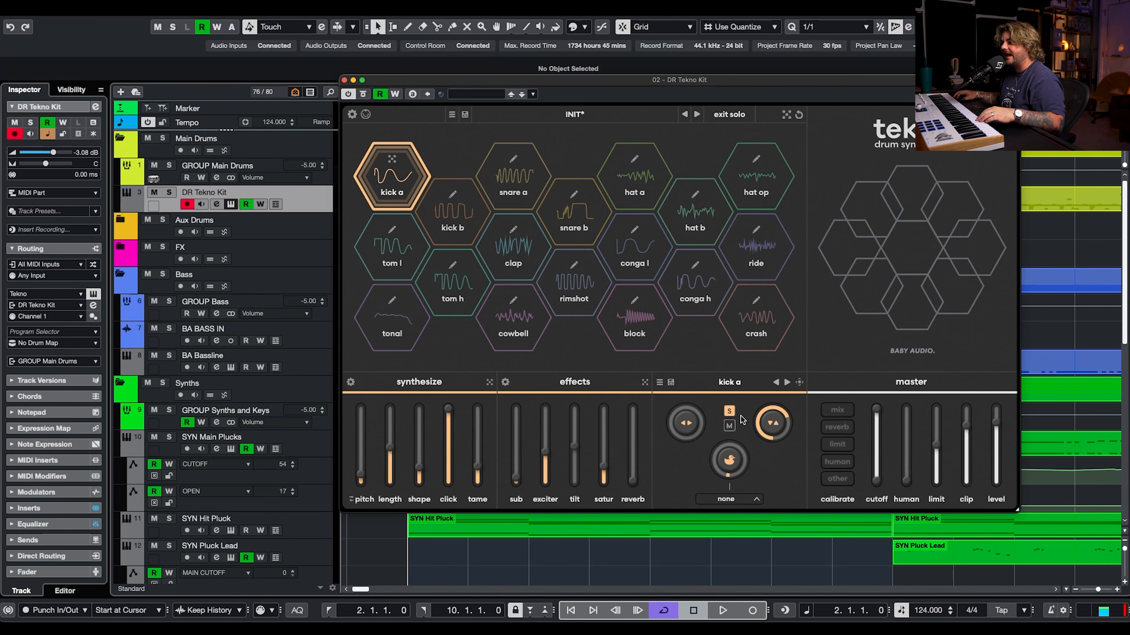
left_click(648, 206)
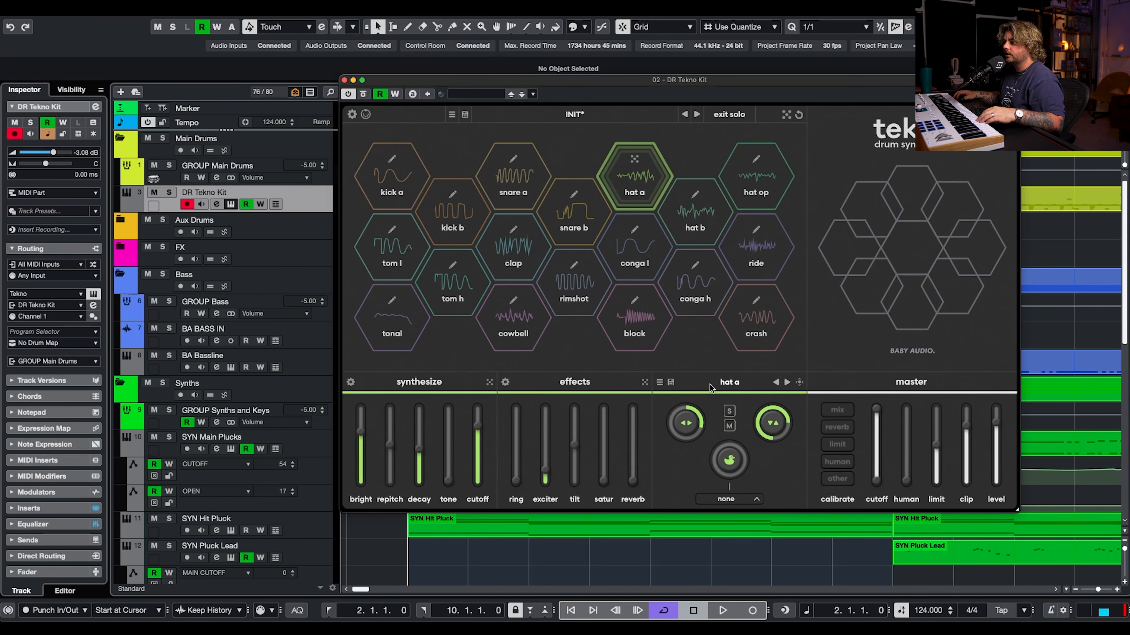
left_click(627, 174)
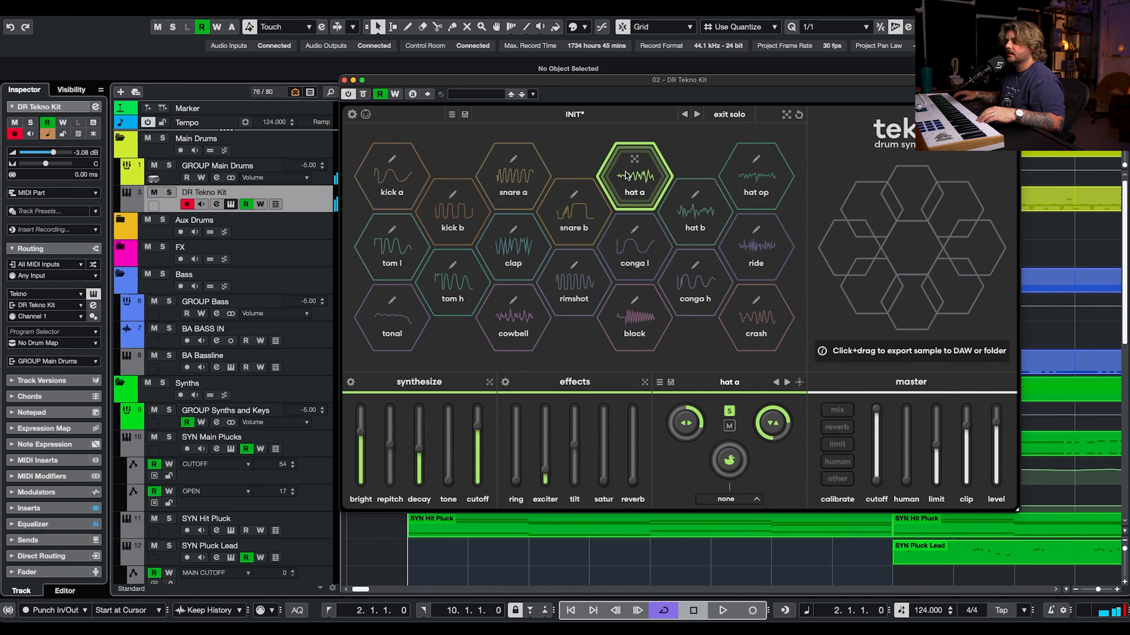
Reveal the hat a pan automation lane under the DR Tekno Kit track and audition it, briefly soloing the track
left_click_drag(492, 78, 465, 311)
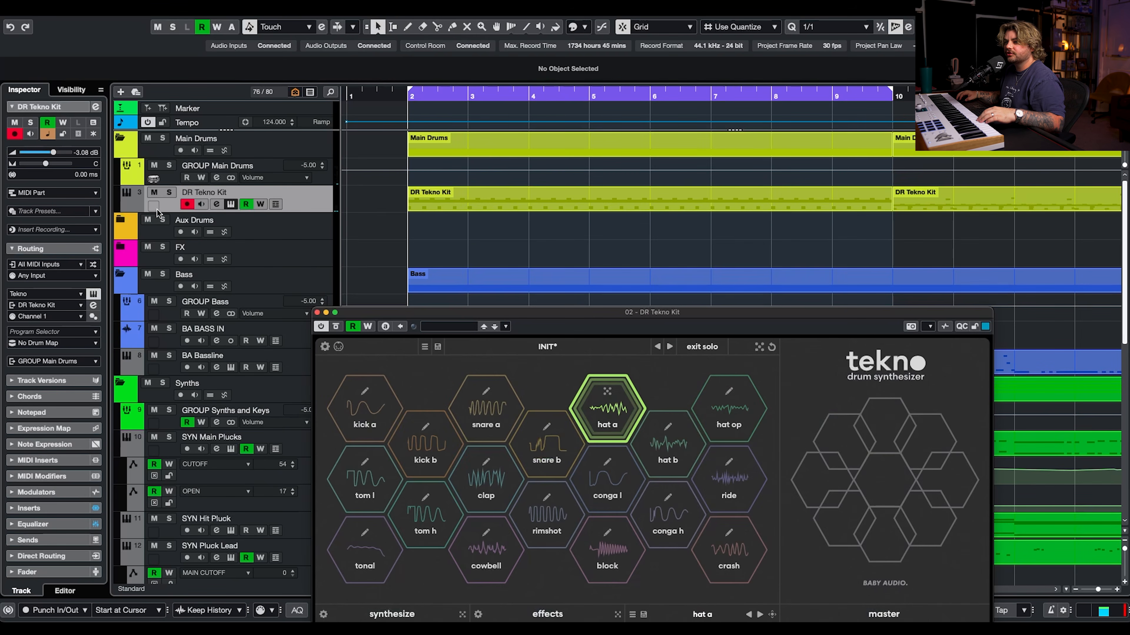
left_click(126, 207)
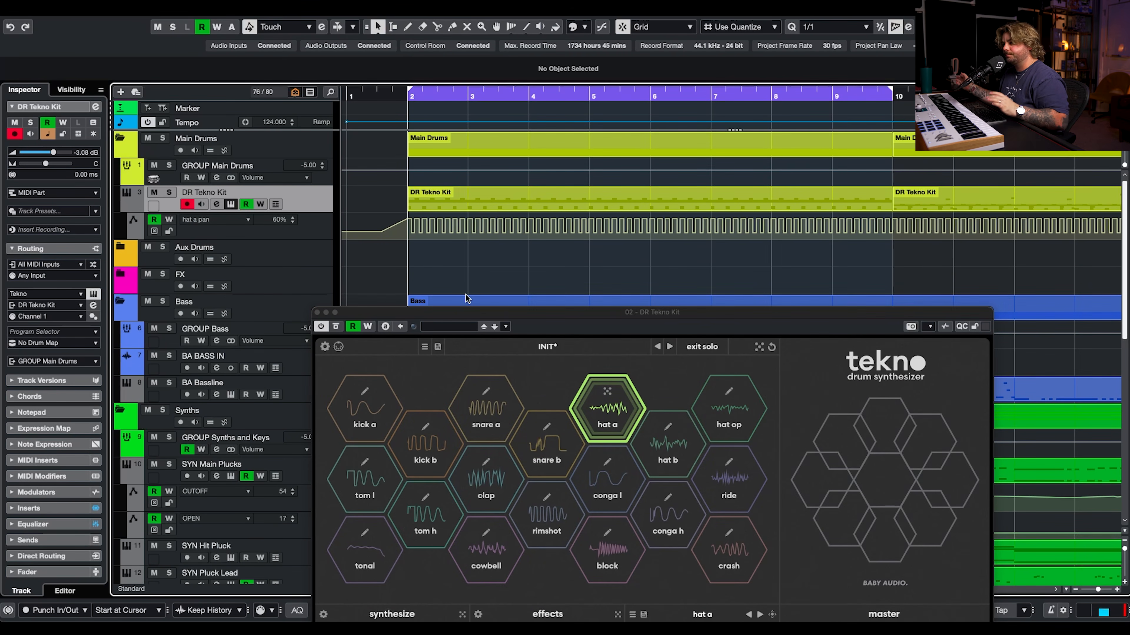
key("space")
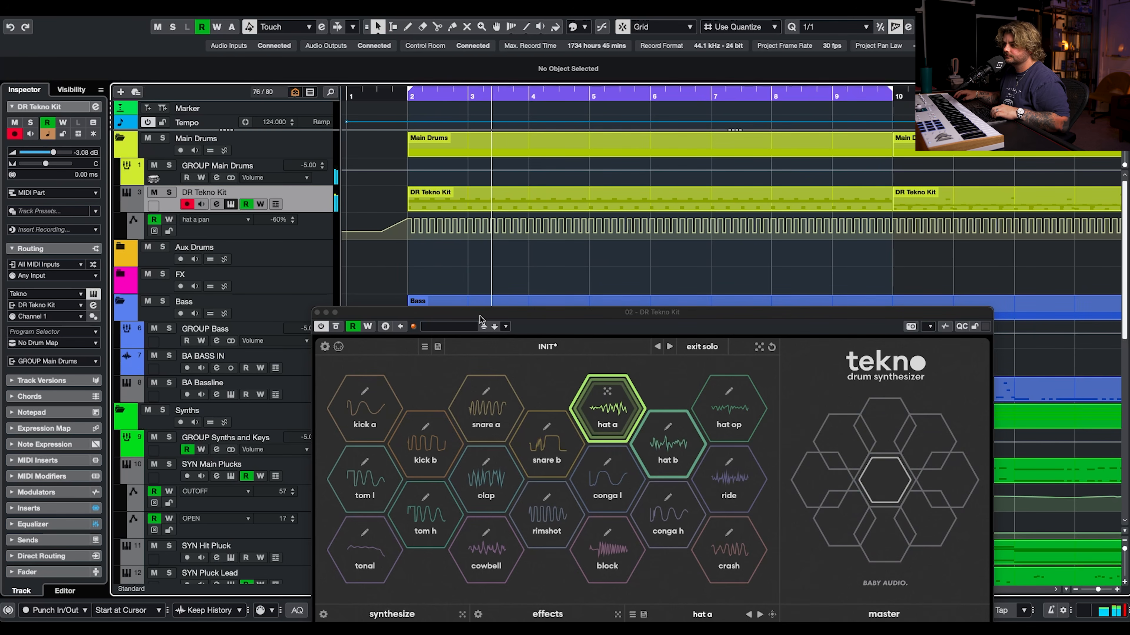
left_click(169, 193)
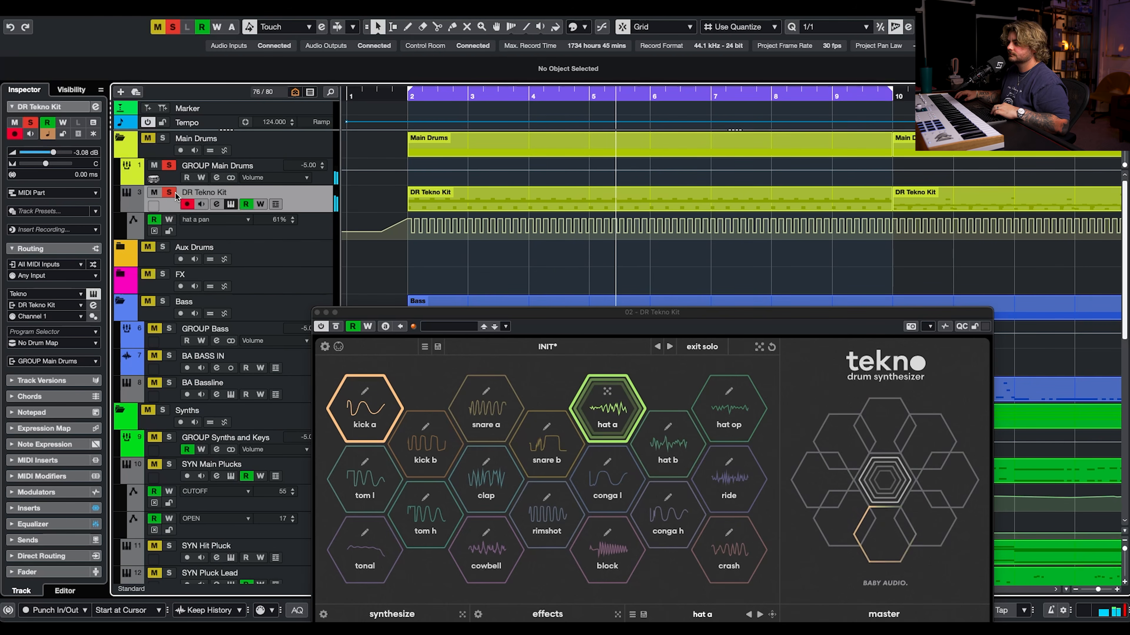
key("space")
left_click(169, 193)
Lower hat a's brightness to 4.7 kHz and its repitch to about -57% while auditioning the soloed kit
left_click_drag(415, 313, 391, 59)
left_click(679, 389)
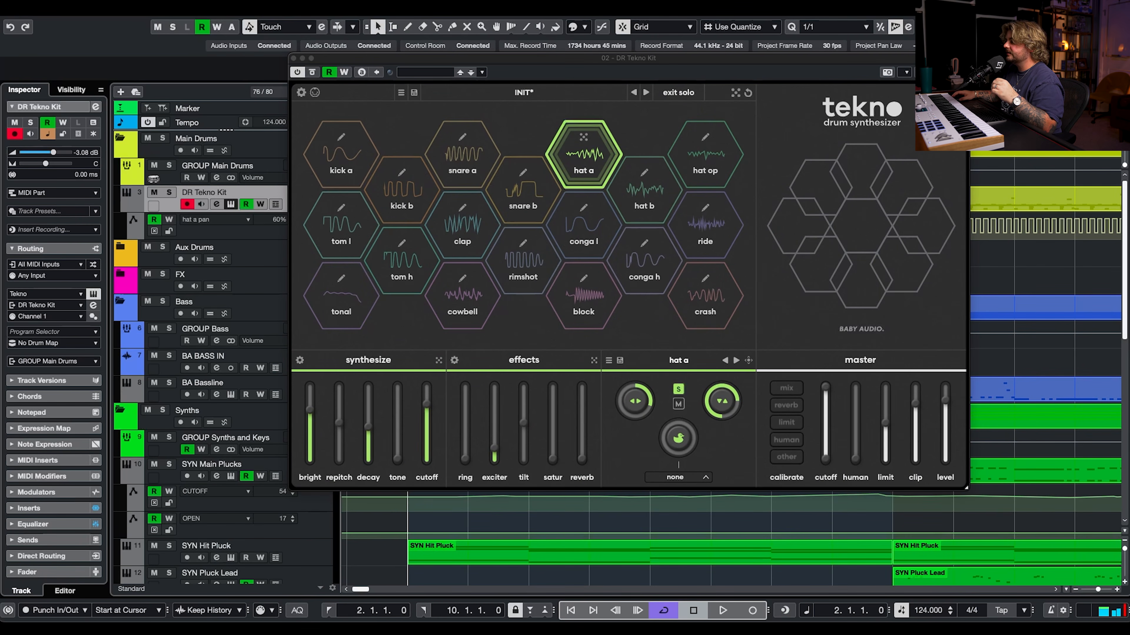
left_click(312, 423)
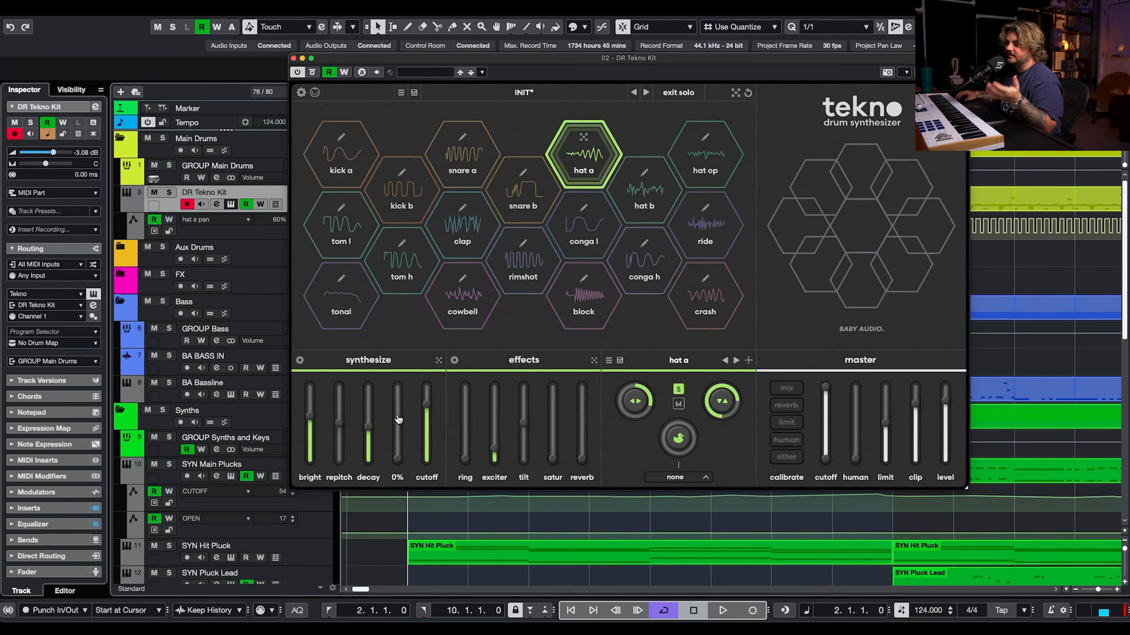
left_click_drag(337, 431, 338, 445)
key("space")
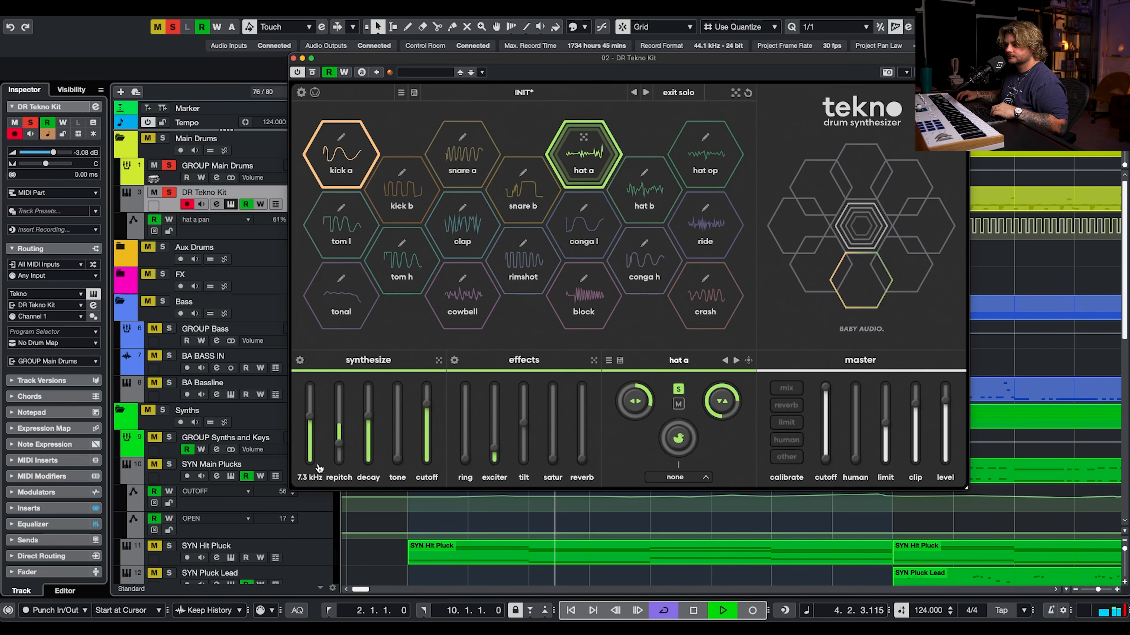
left_click_drag(311, 417, 312, 430)
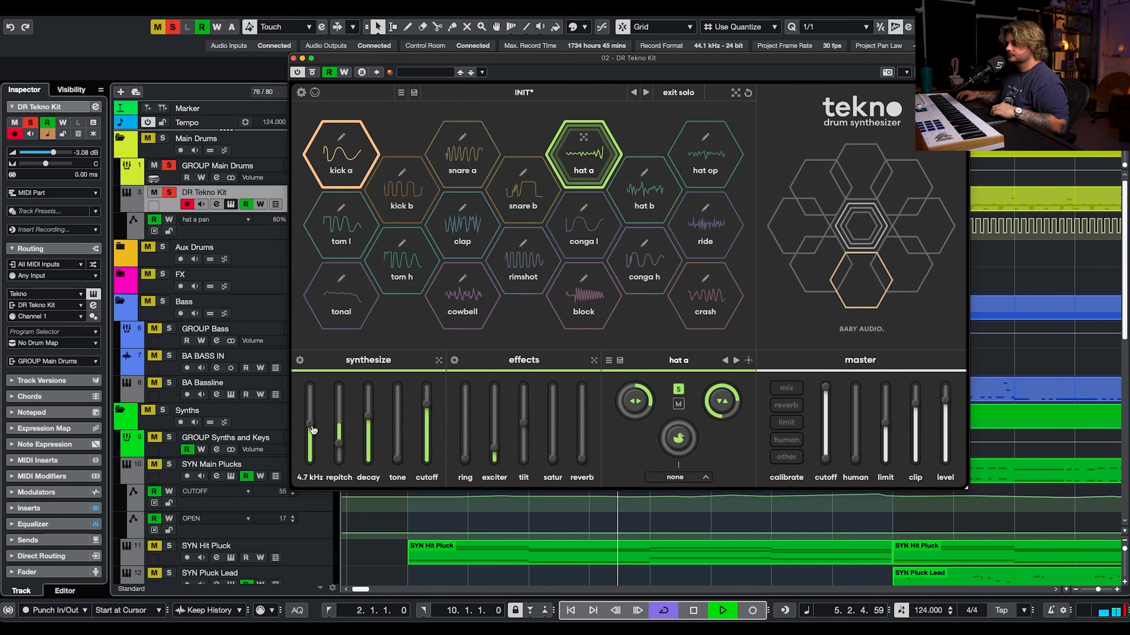
key("space")
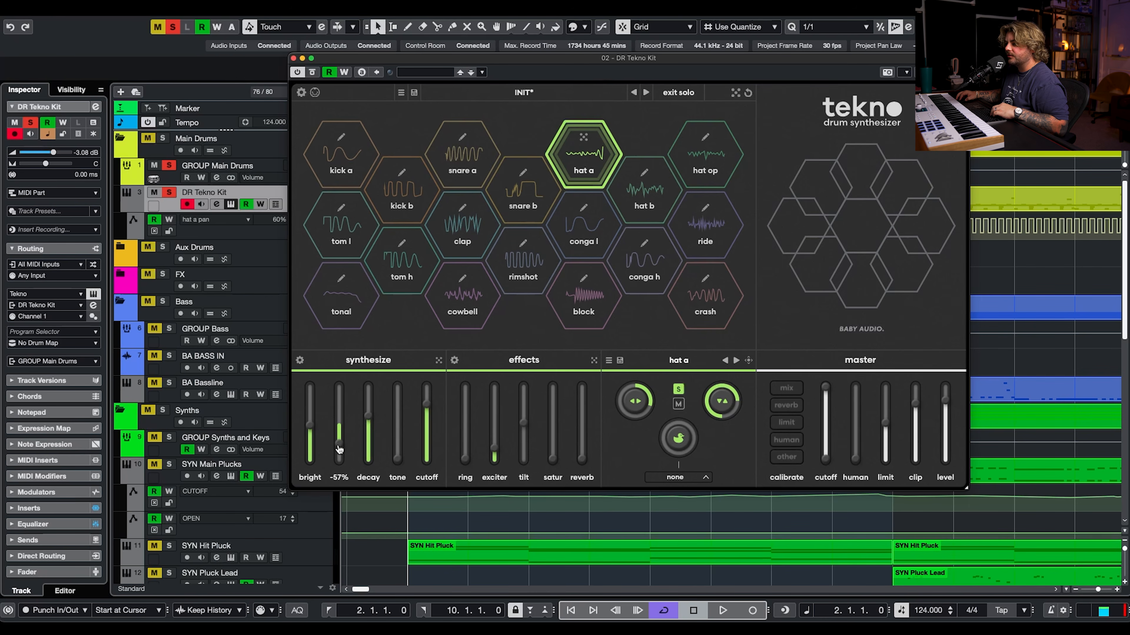
Compare short and long decays on hat a during playback, settling the decay at 72 ms
key("space")
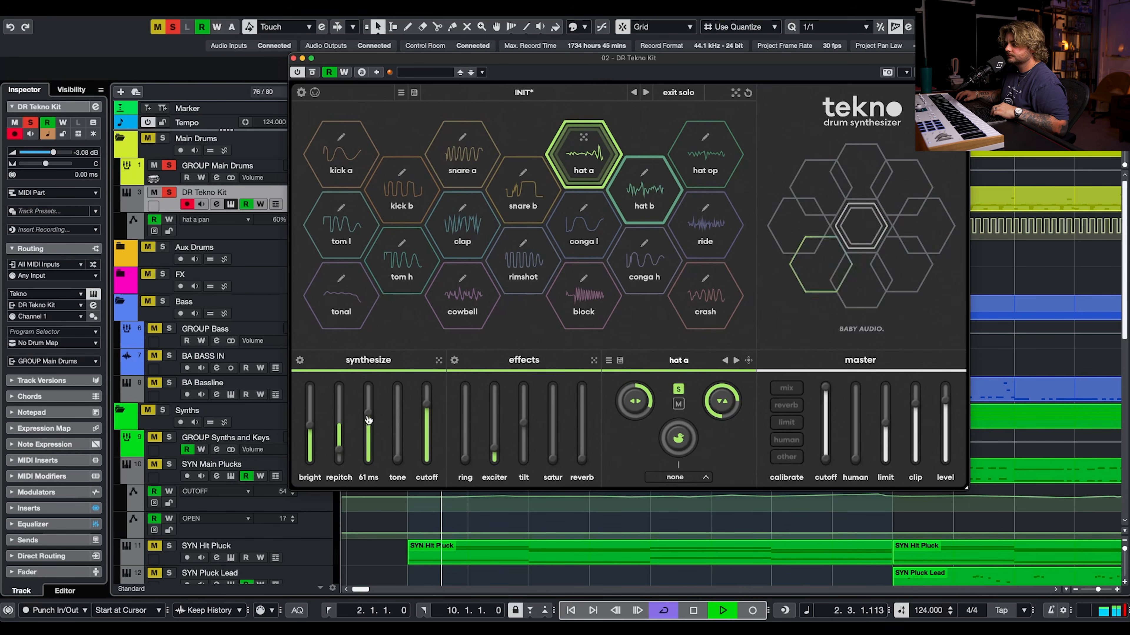
key("space")
mouse_move(369, 420)
left_mouse_down()
mouse_move(369, 436)
mouse_move(376, 404)
left_mouse_up()
key("space")
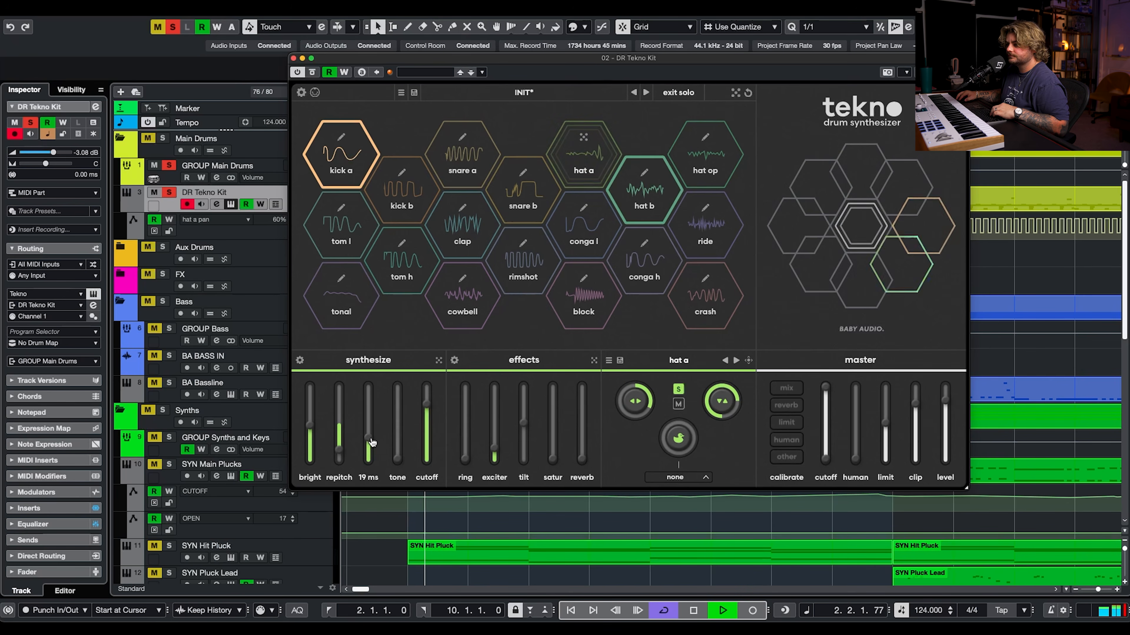
key("space")
left_click_drag(376, 404, 373, 410)
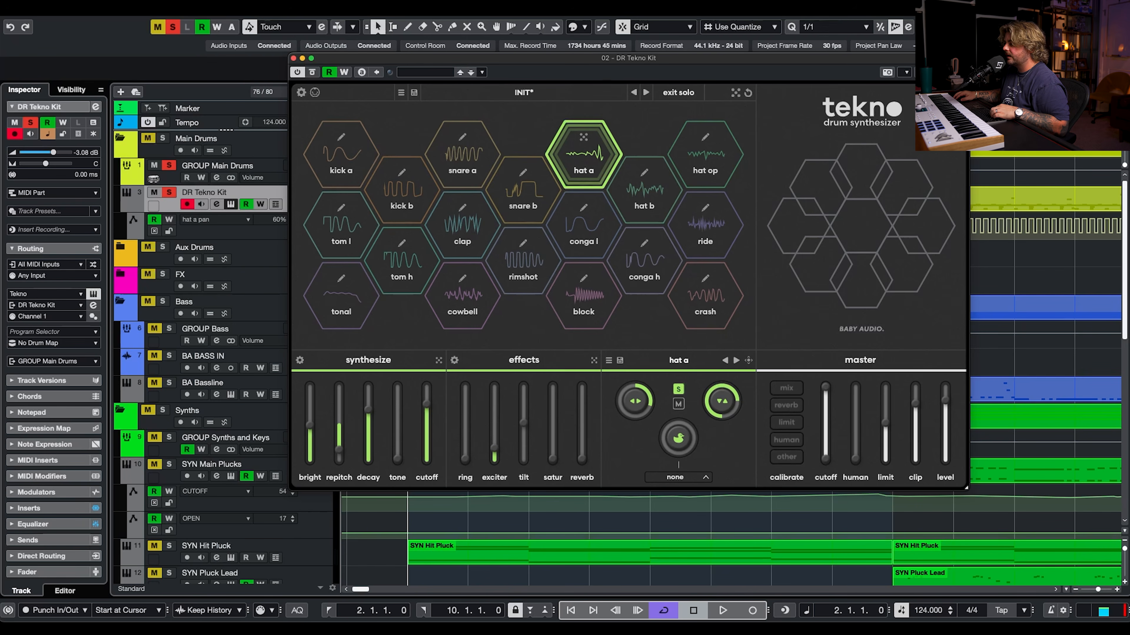
mouse_move(371, 418)
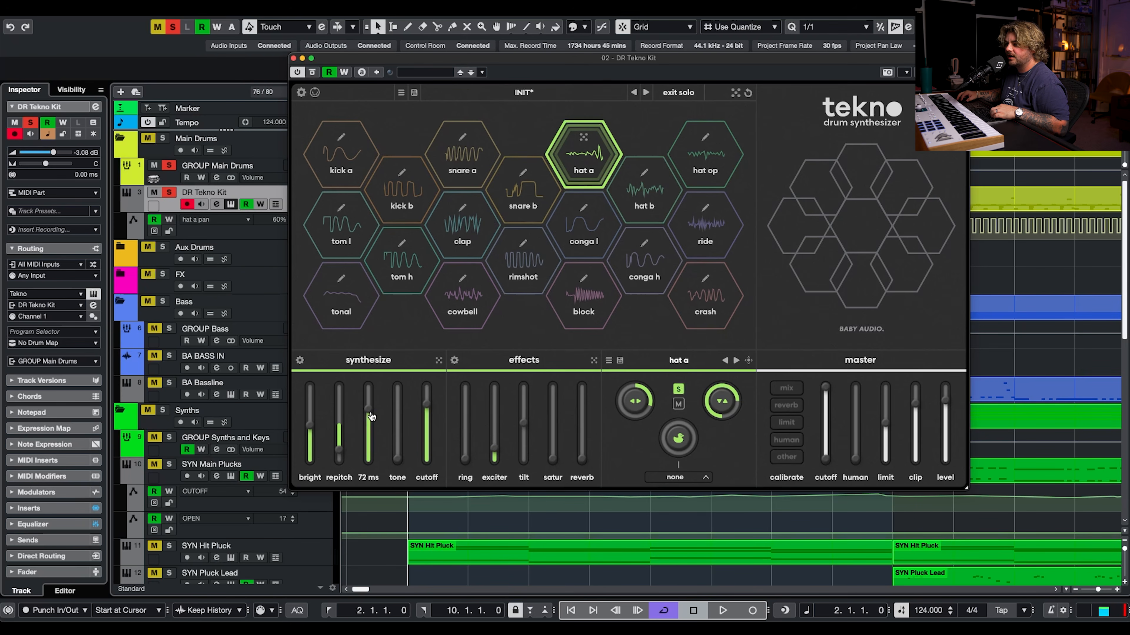
Sweep hat a's cutoff down to 767 Hz and back up to about 7.2 kHz during playback, and add about 8% saturation
key("space")
mouse_move(435, 409)
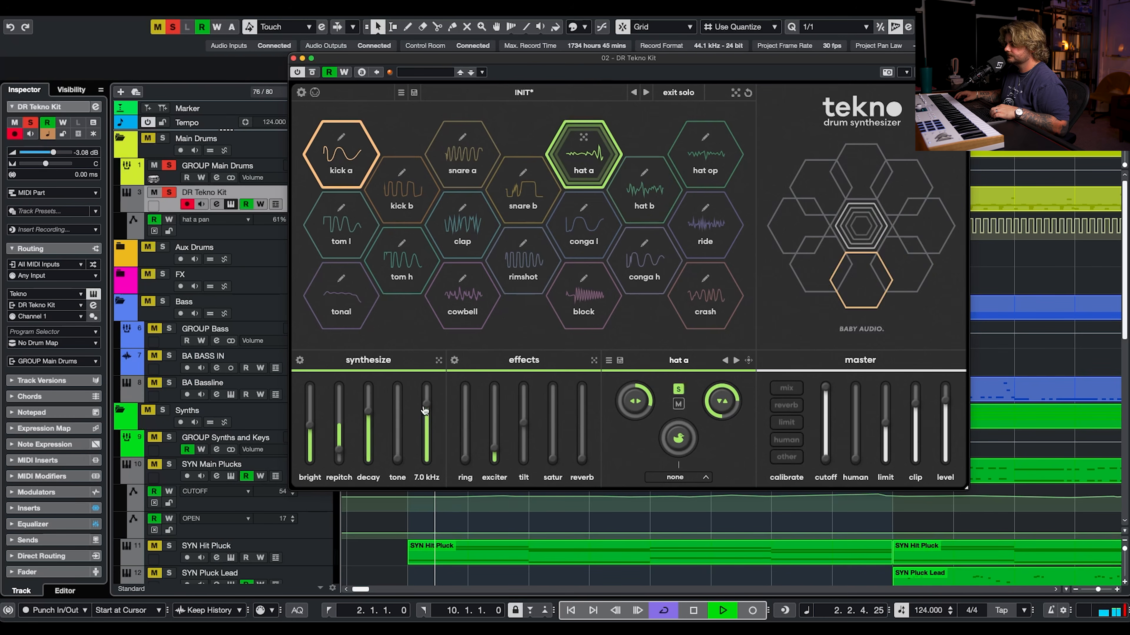
left_click_drag(435, 408, 429, 454)
key("space")
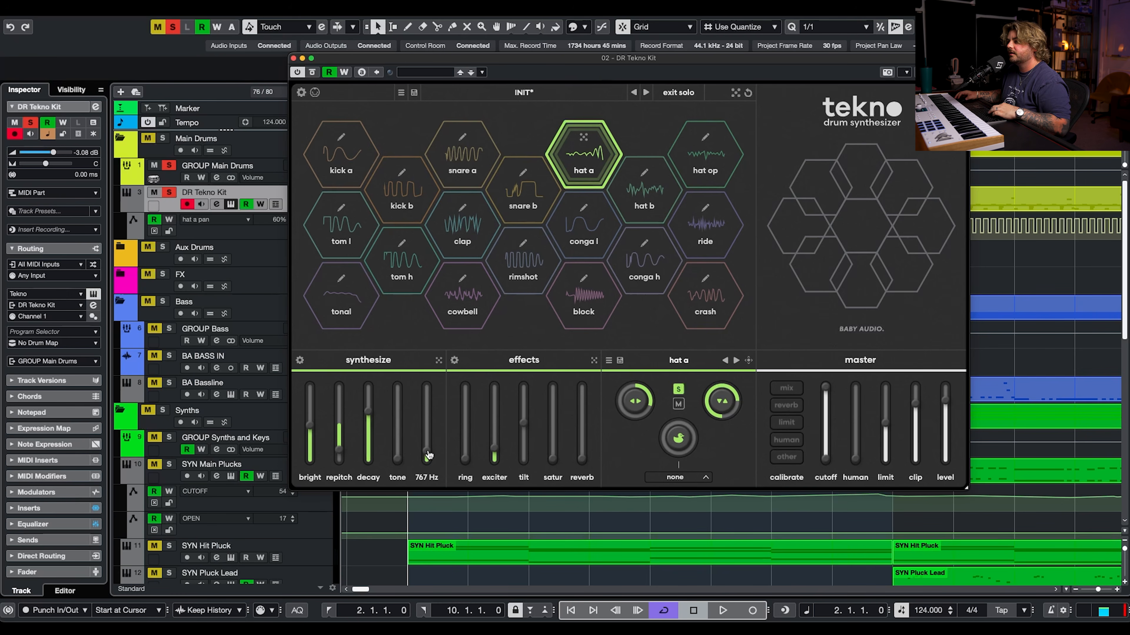
key("space")
left_click_drag(424, 456, 432, 407)
key("space")
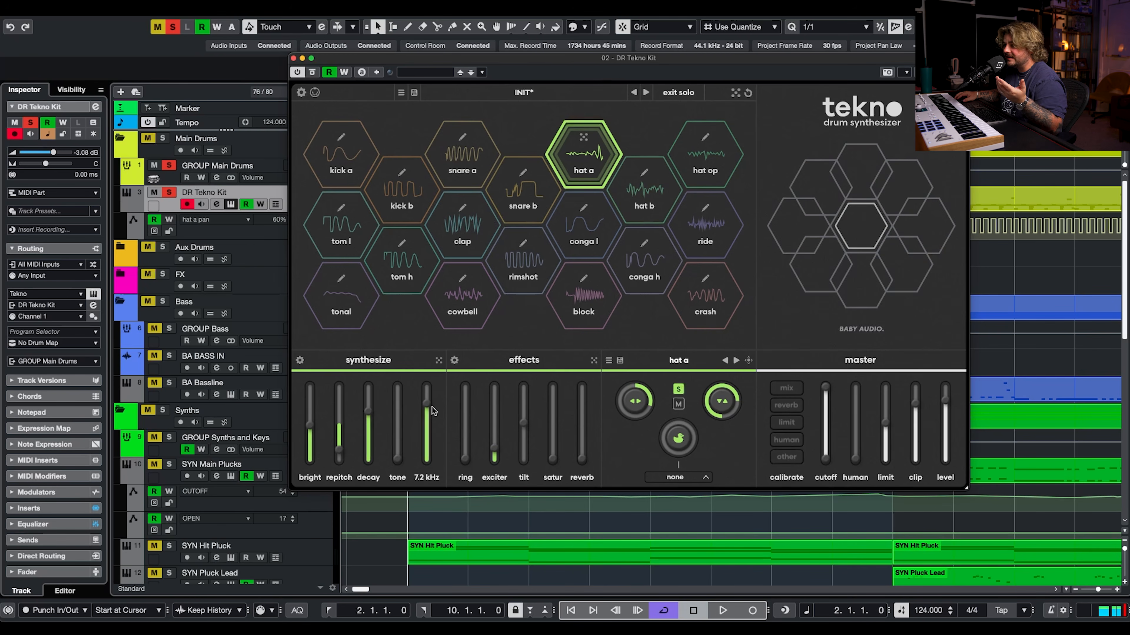
left_click_drag(427, 409, 426, 405)
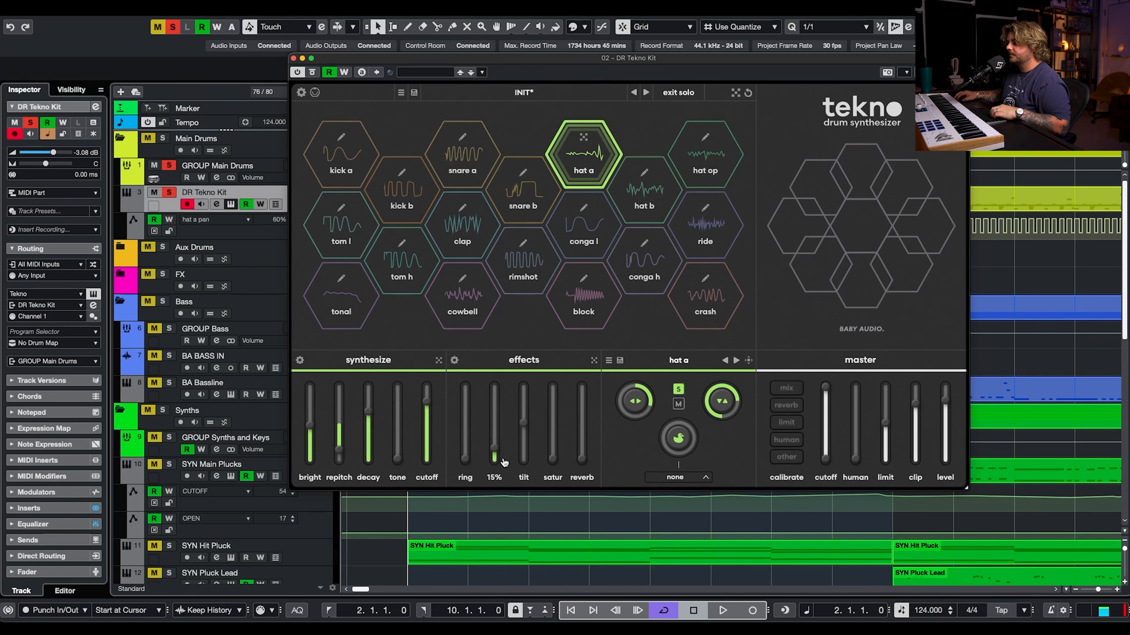
left_click_drag(553, 458, 553, 450)
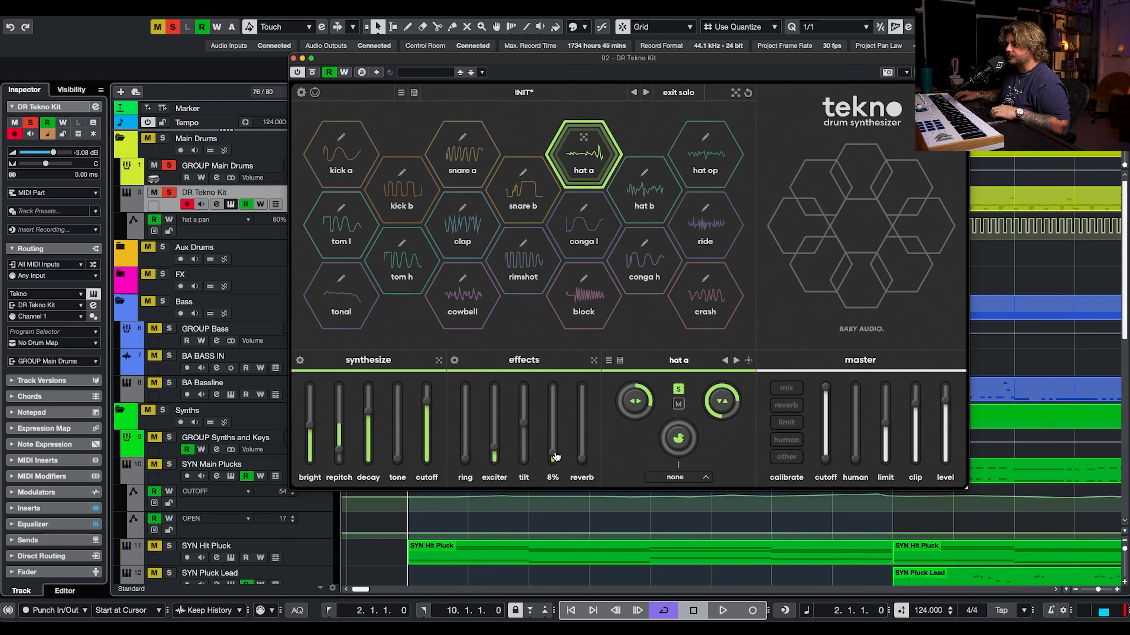
Try out the resonator scale and feedback in hat a's synthesis calibration during playback, restoring both to 0.60 and 82.0k
left_click(299, 360)
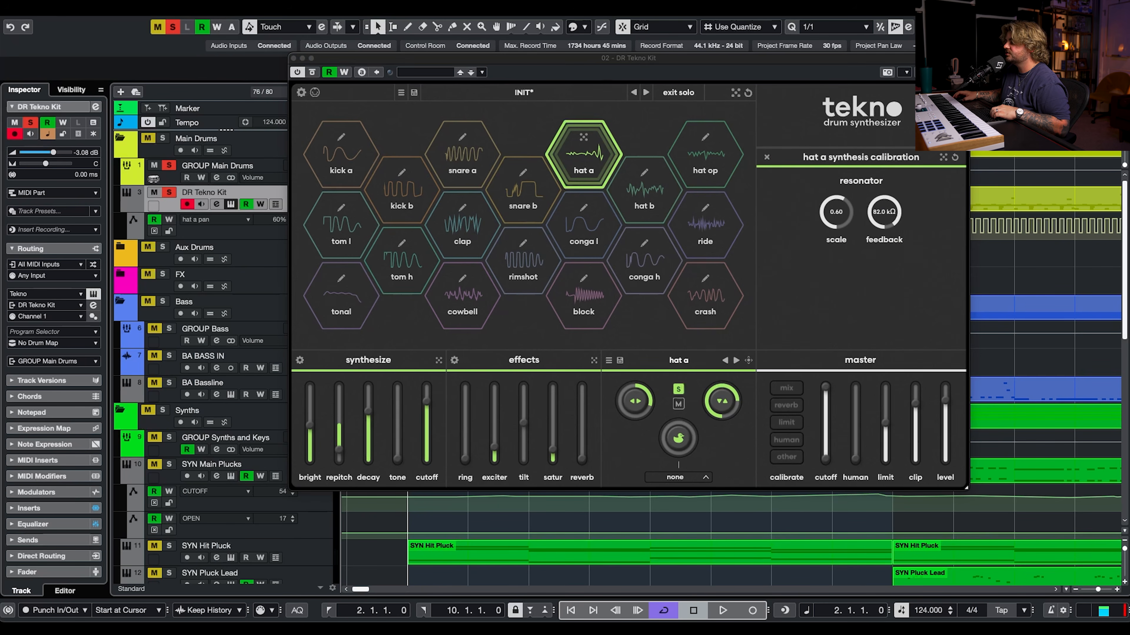
key("space")
left_click_drag(837, 213, 901, 188)
double_click(885, 214)
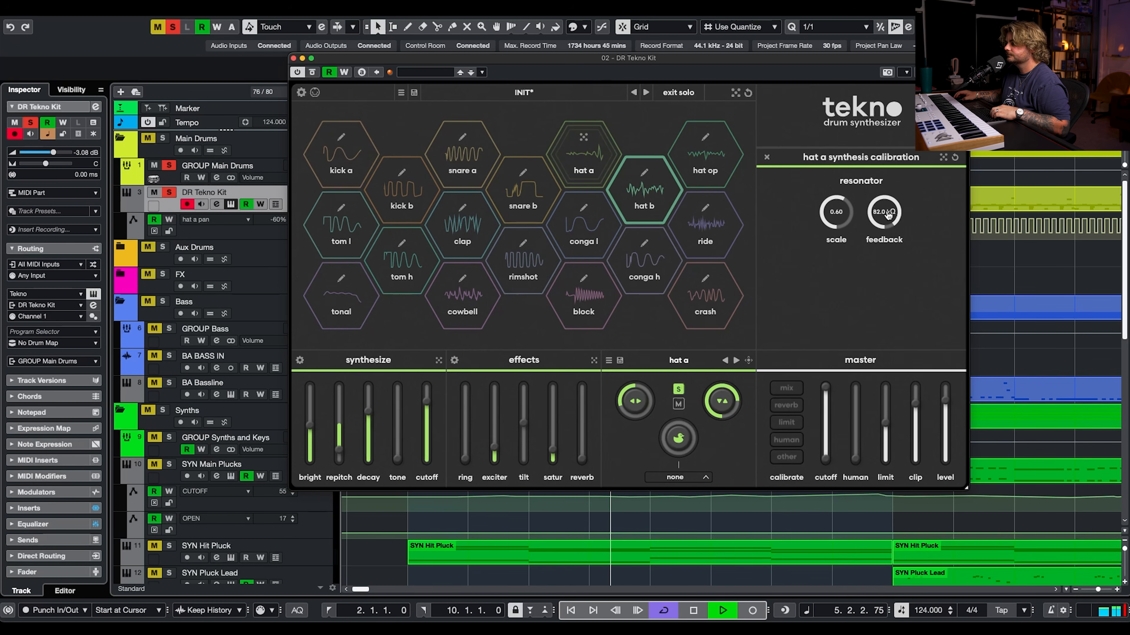
key("space")
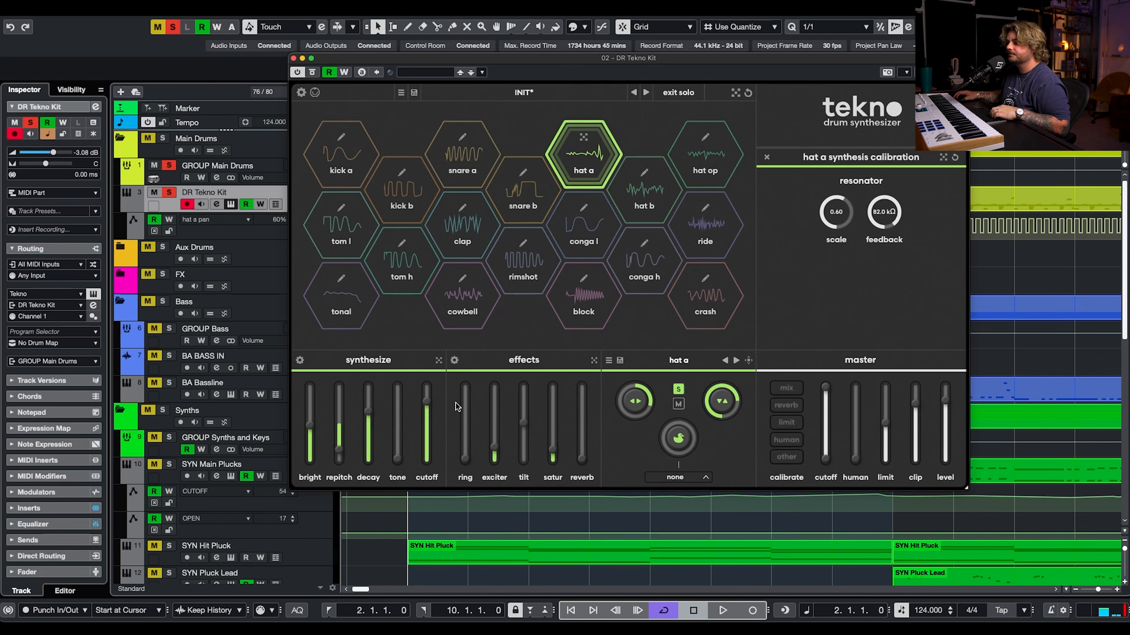
Open hat a's effects calibration and look through the exciter, tilt, saturation and filter settings
left_click(454, 361)
scroll(925, 292, "down", 5)
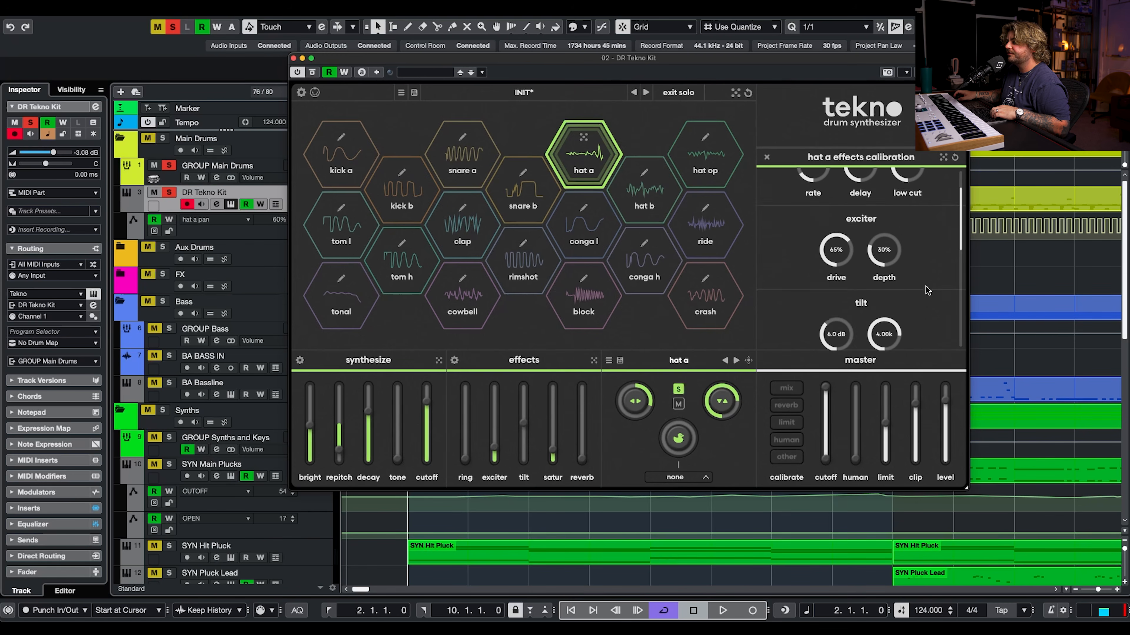
scroll(927, 291, "down", 1)
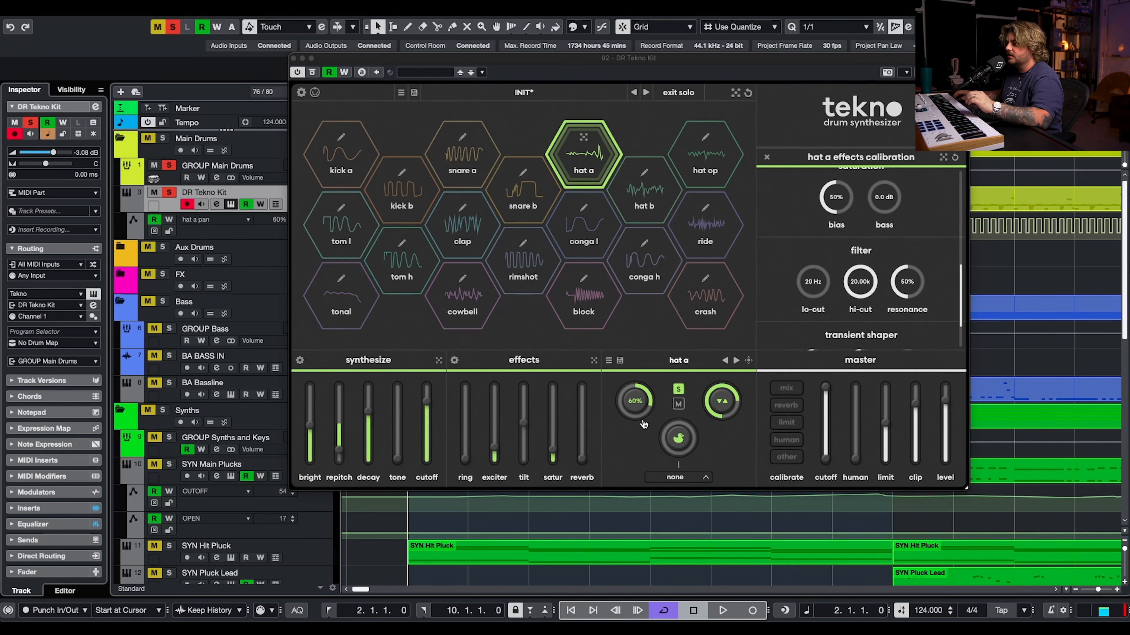
Review the choices in the selector attached to hat a's duck control, keeping it at none
left_click(692, 477)
left_click(728, 460)
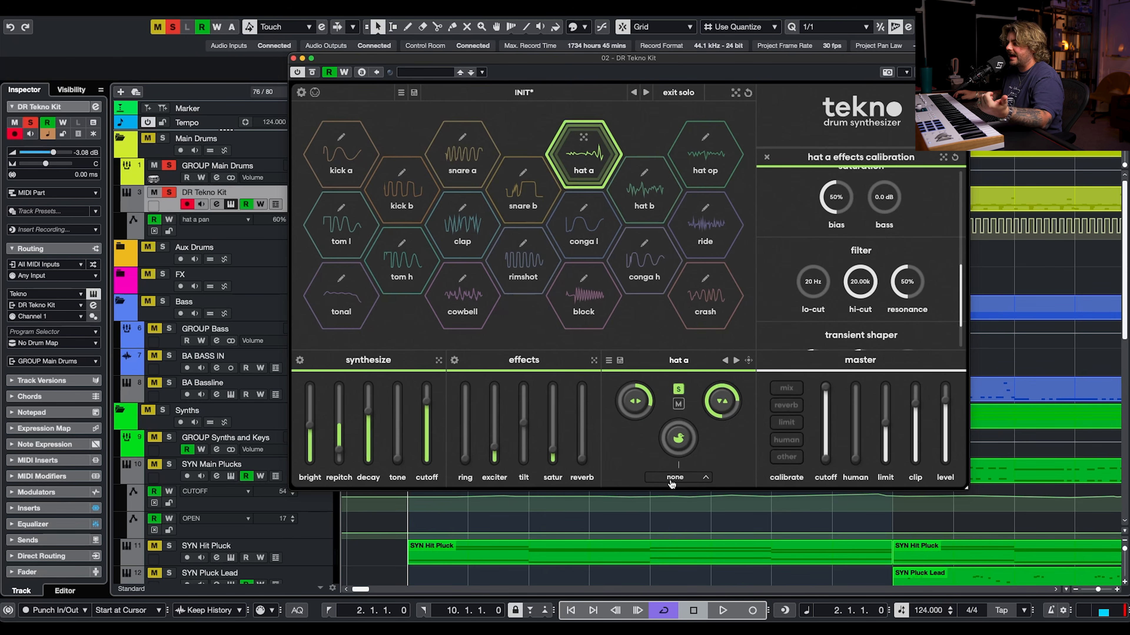
left_click(673, 477)
left_click(723, 465)
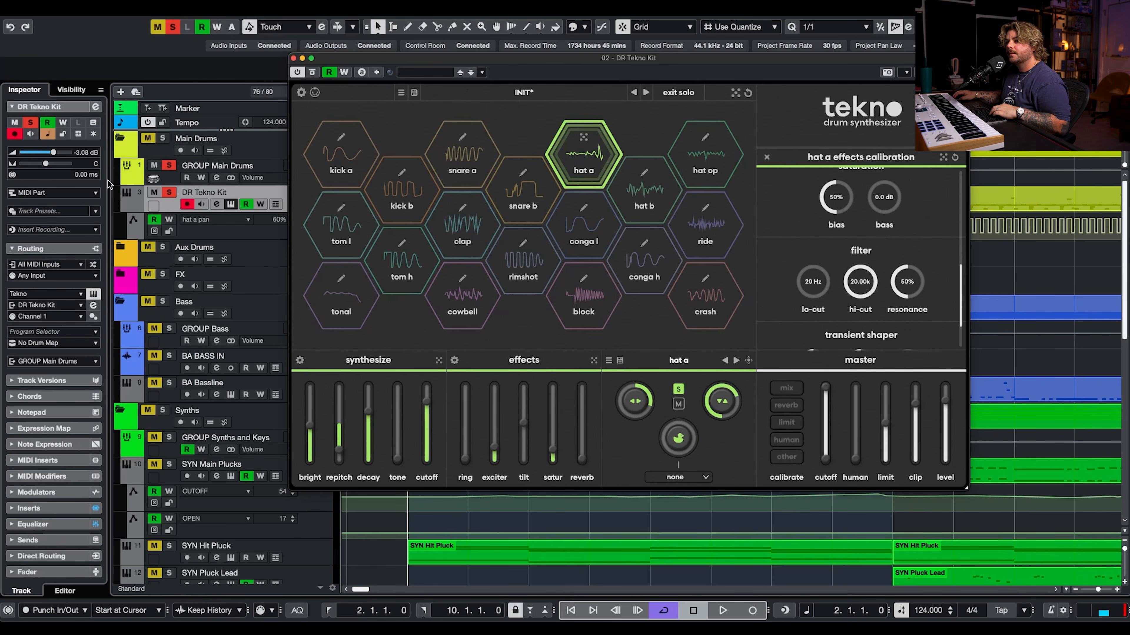
Unsolo the Main Drums group and the kit track, then select and audition hat b
left_click(169, 166)
key("space")
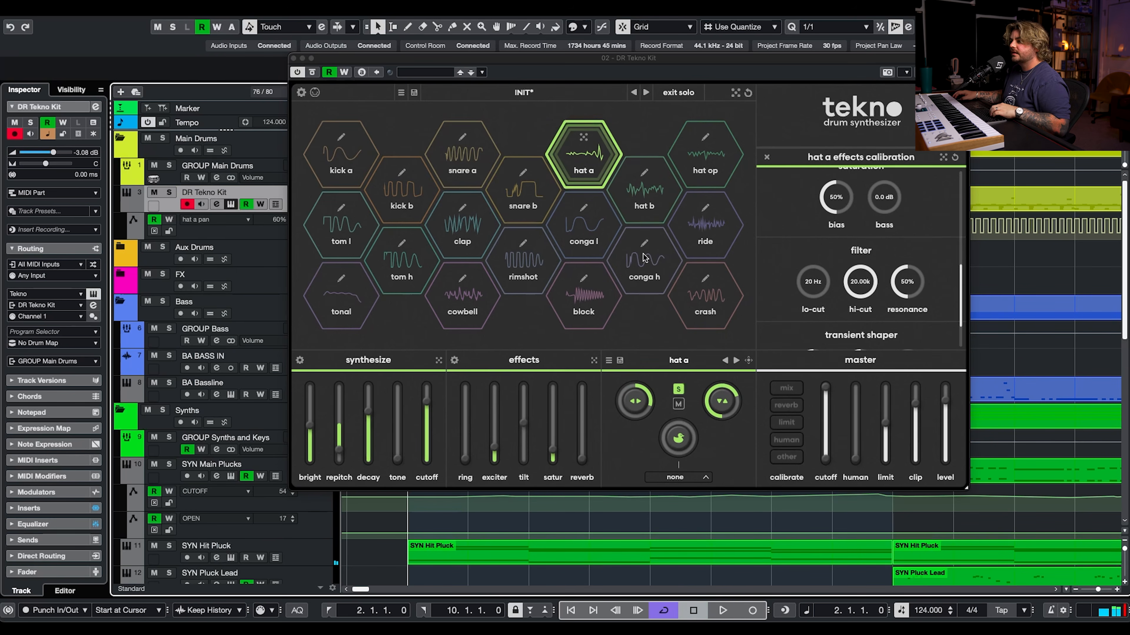
left_click(638, 209)
key("space")
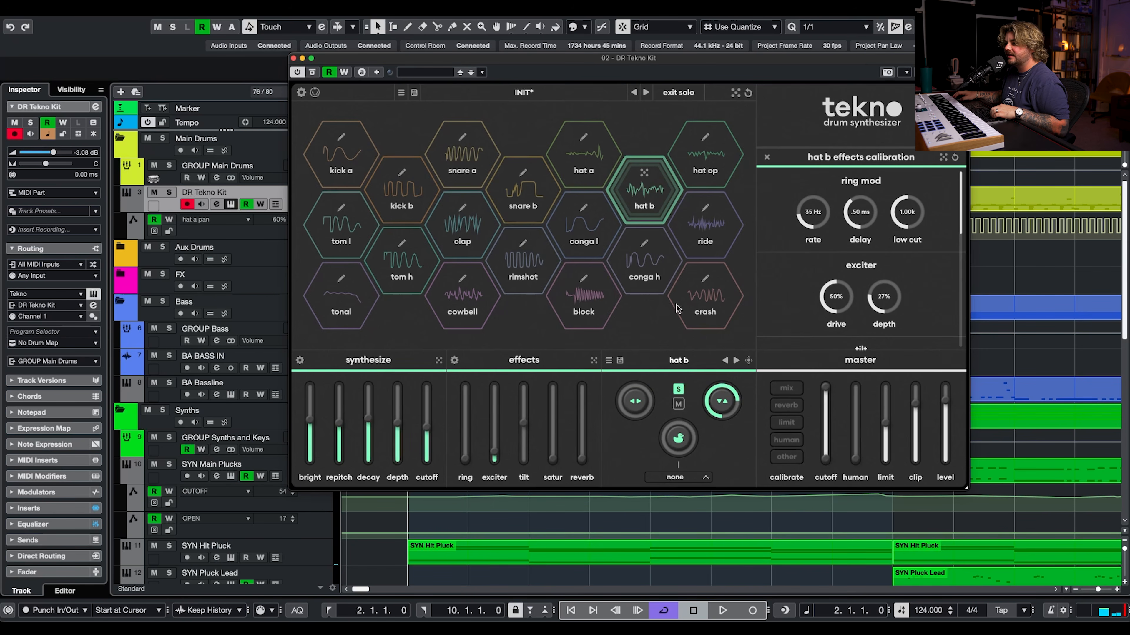
left_click(661, 204)
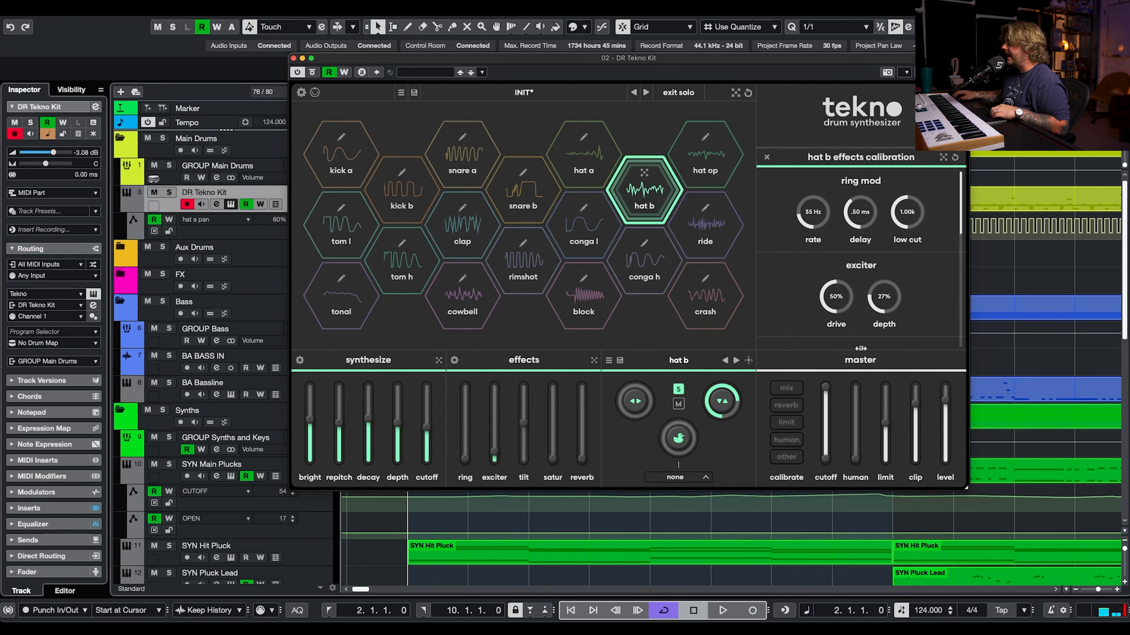
Lower hat b's brightness and repitch, and lengthen its decay to about 0.10 s
left_click(313, 433)
left_click_drag(343, 424, 371, 413)
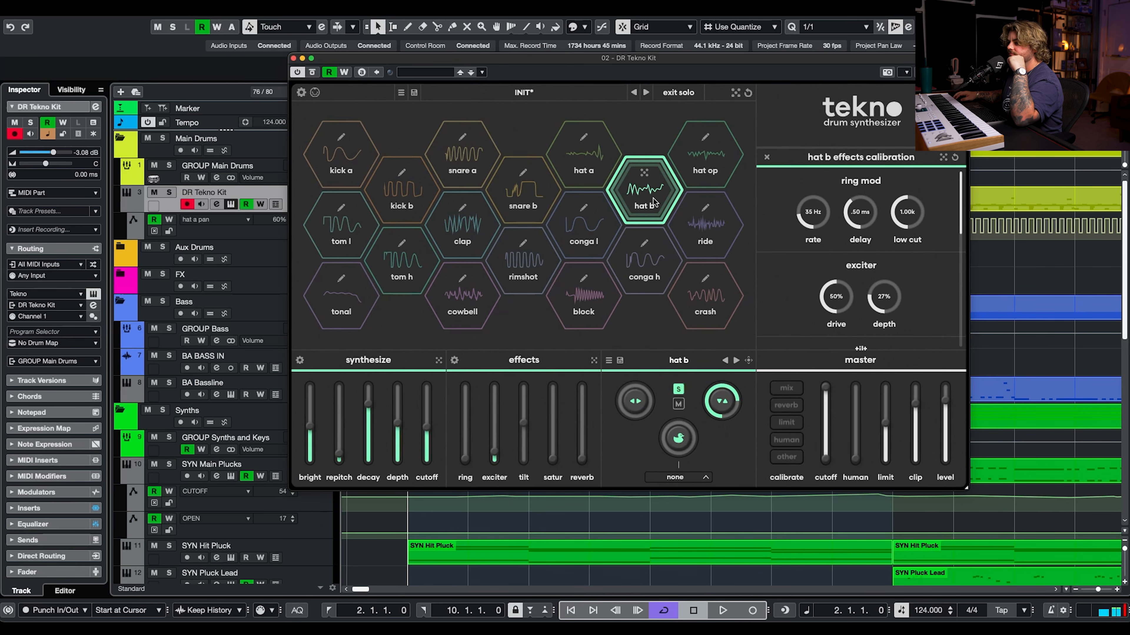
left_click_drag(369, 405, 370, 390)
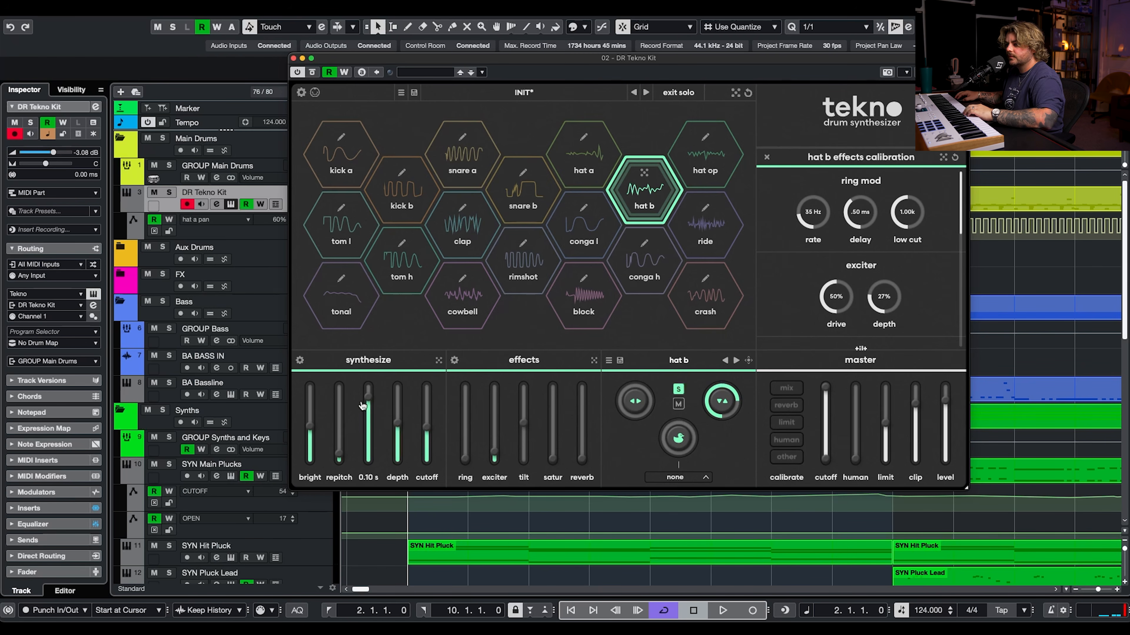
In hat b's synthesis calibration, set the metal oscillators to 929, 484, 243 and 135 Hz and the pulse width and attack to 1.1 ms
left_click(299, 362)
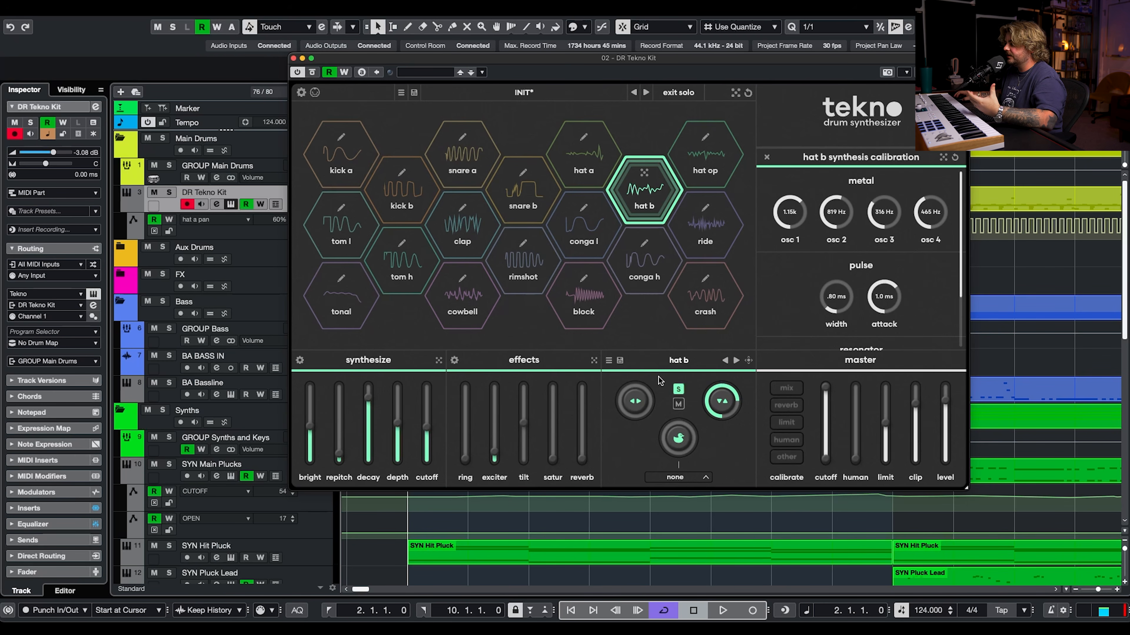
scroll(931, 276, "down", 3)
scroll(932, 276, "up", 3)
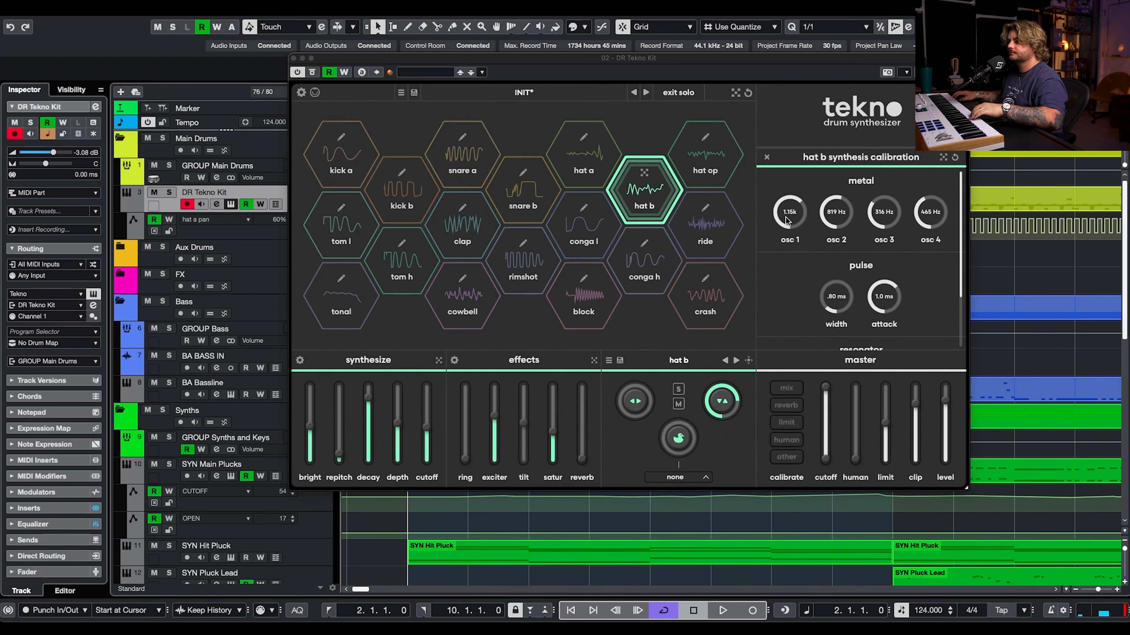
left_click_drag(787, 223, 915, 226)
scroll(933, 309, "down", 3)
left_click_drag(838, 274, 873, 258)
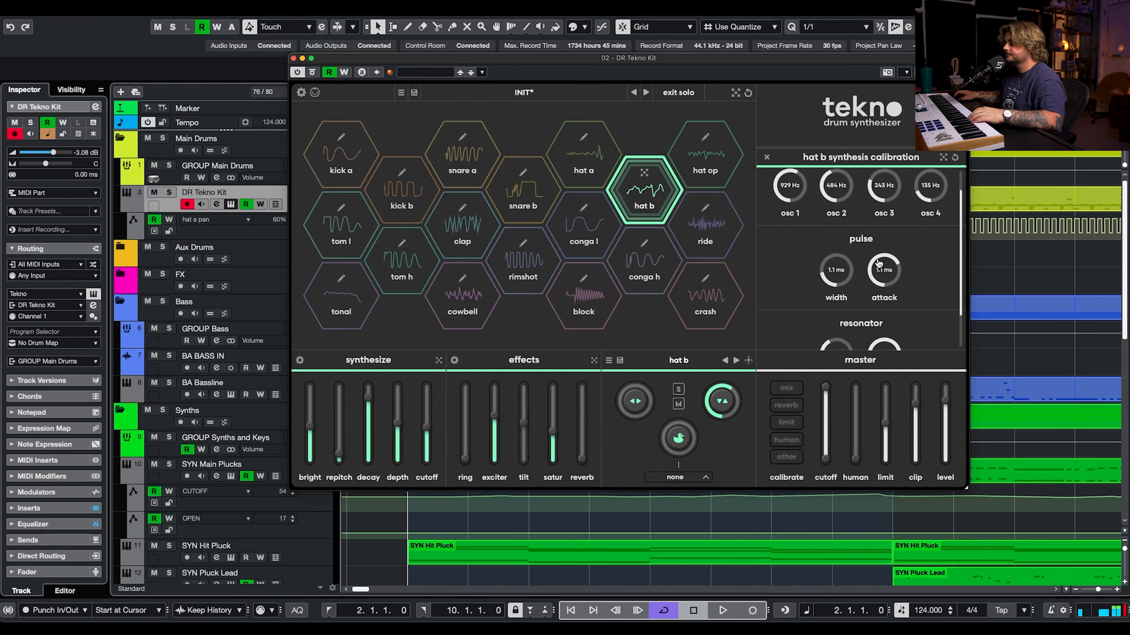
scroll(907, 267, "down", 3)
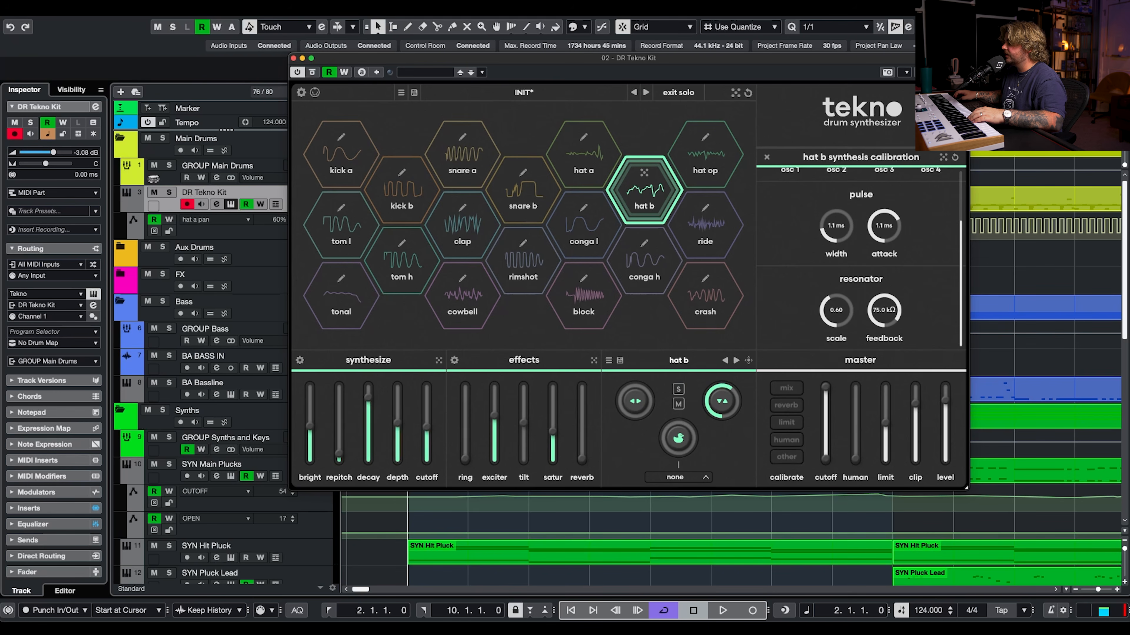
Open hat b's effects calibration, keep the ring effect at zero, and shorten the decay to 80 ms
left_click(454, 360)
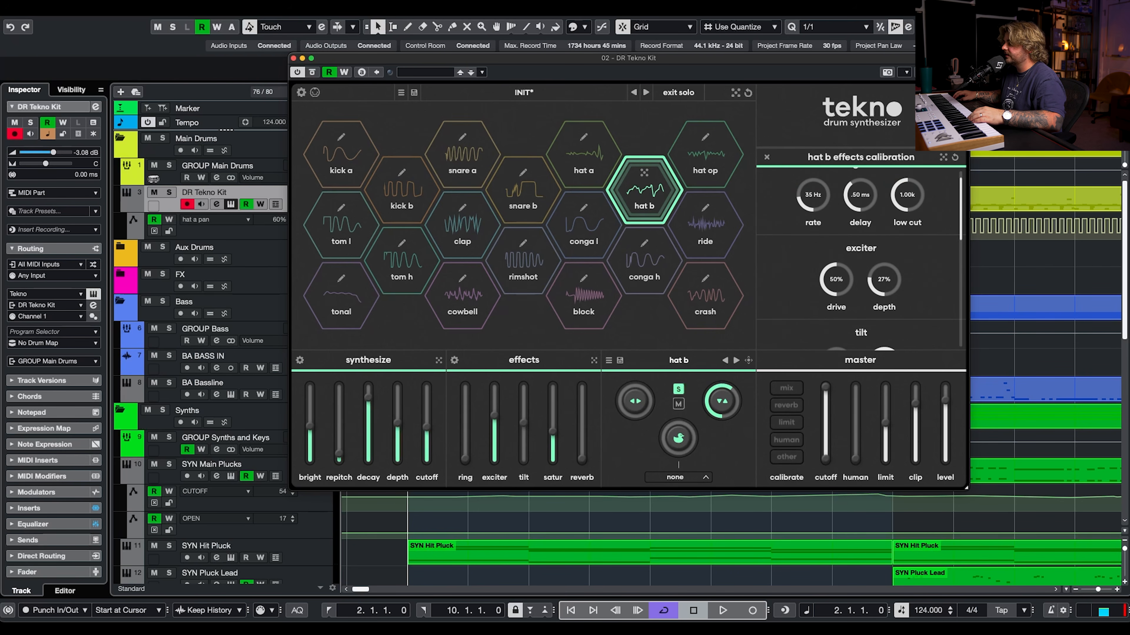
scroll(936, 273, "up", 1)
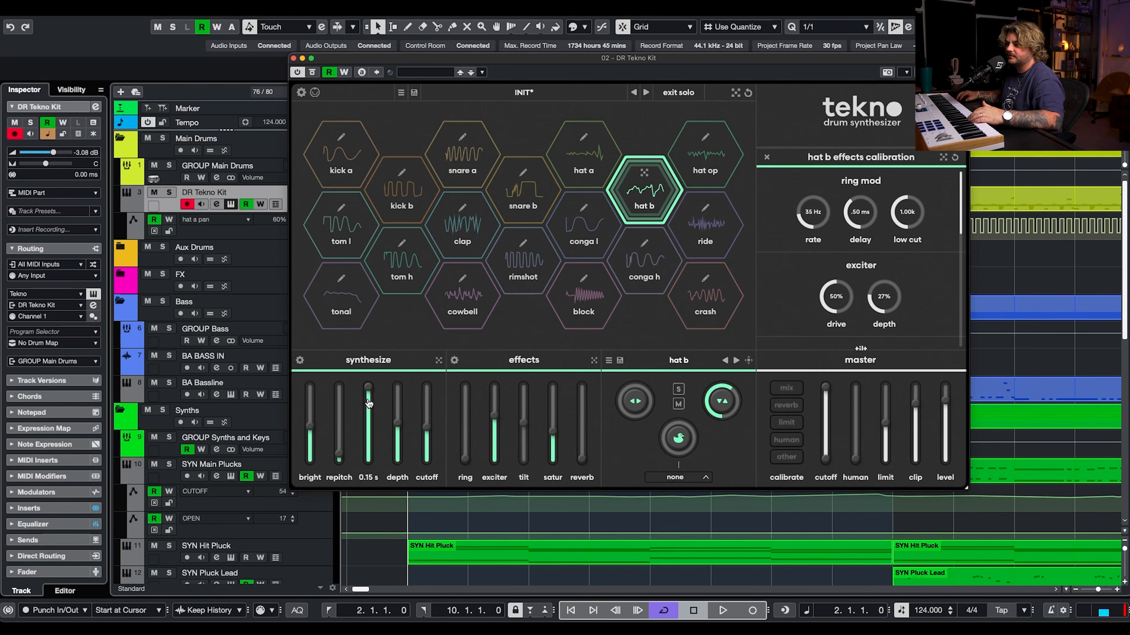
left_click_drag(470, 463, 477, 523)
left_click_drag(368, 388, 371, 411)
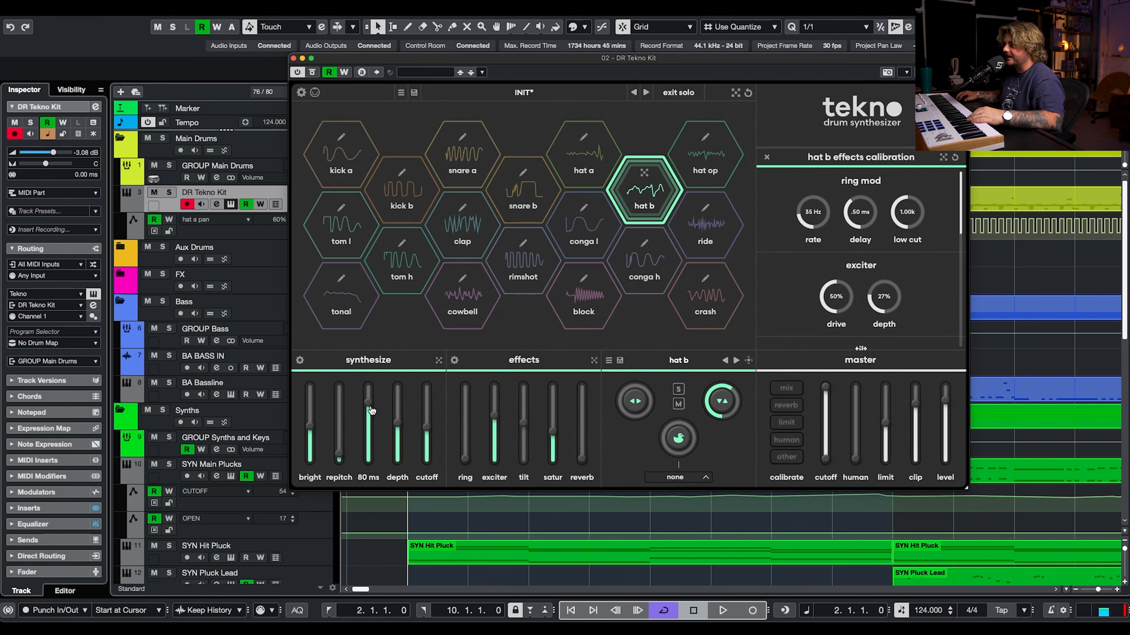
Raise the filter lo-cut in hat b's effects calibration to 368 Hz
scroll(923, 305, "down", 5)
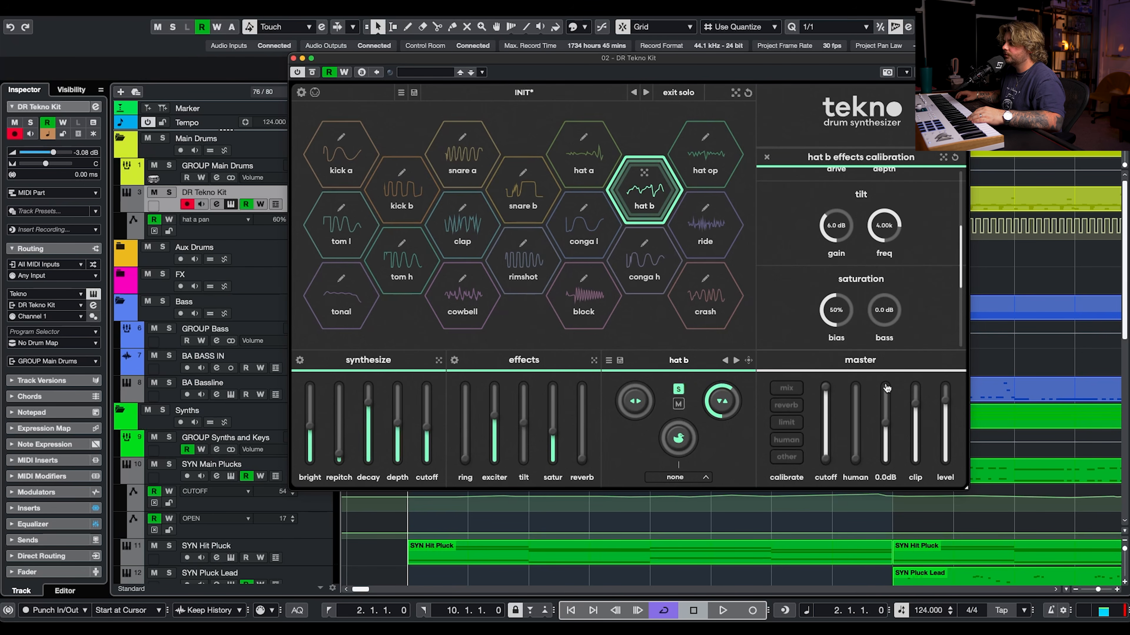
scroll(935, 313, "down", 5)
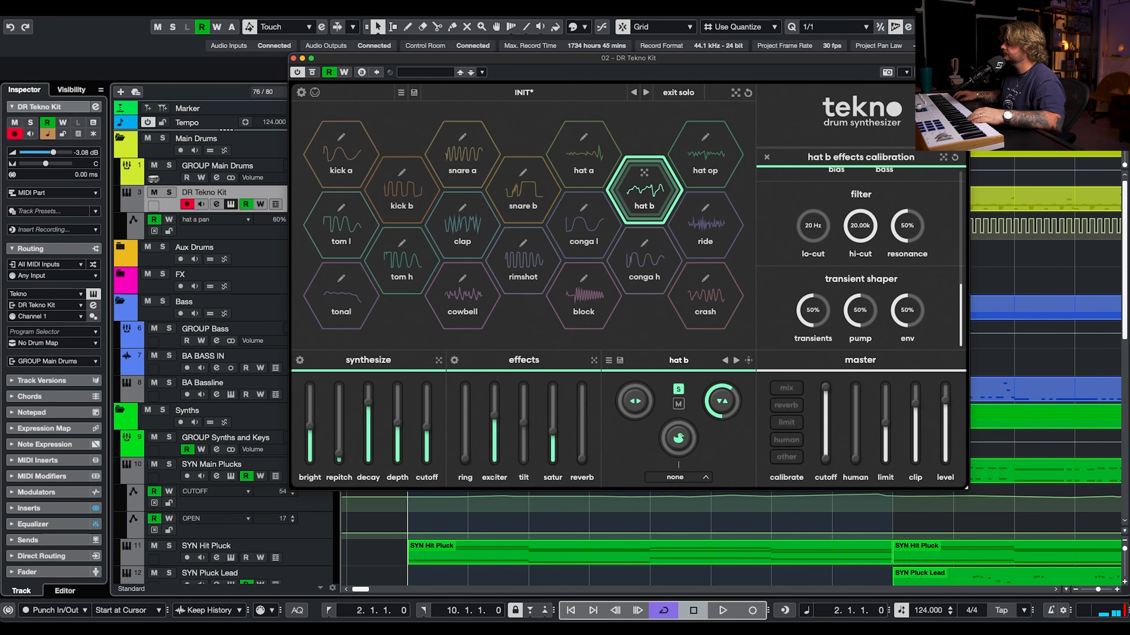
left_click(658, 208)
left_click_drag(818, 244, 821, 232)
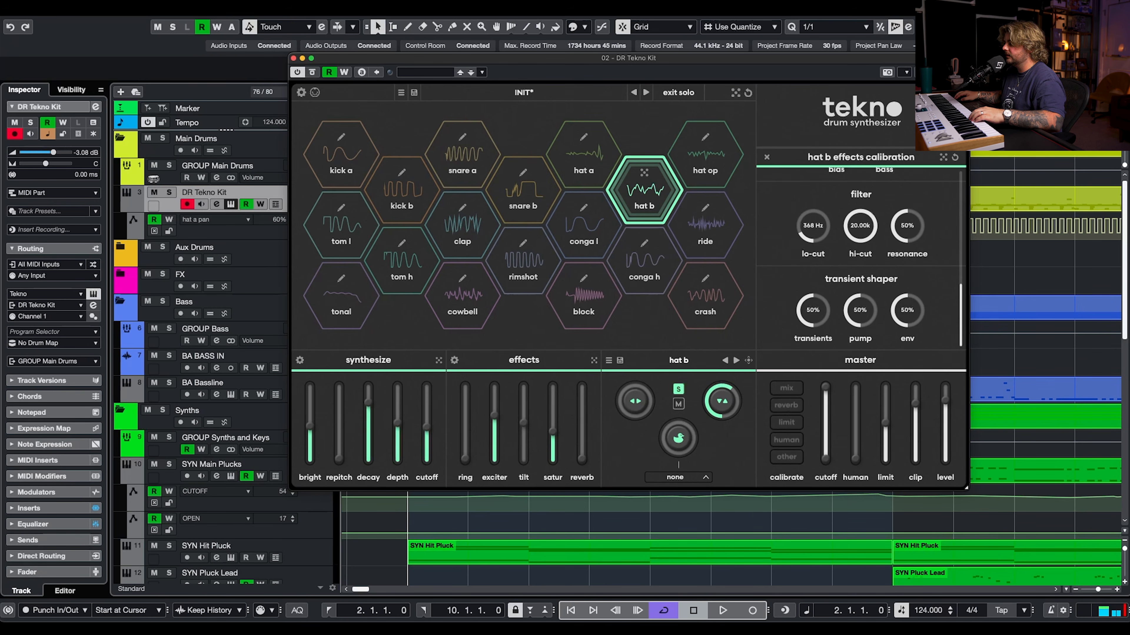
Reduce hat b's depth to about 18%, then set its decay to 0.11 s and cutoff to 2.9 kHz during playback
left_click_drag(306, 432, 311, 430)
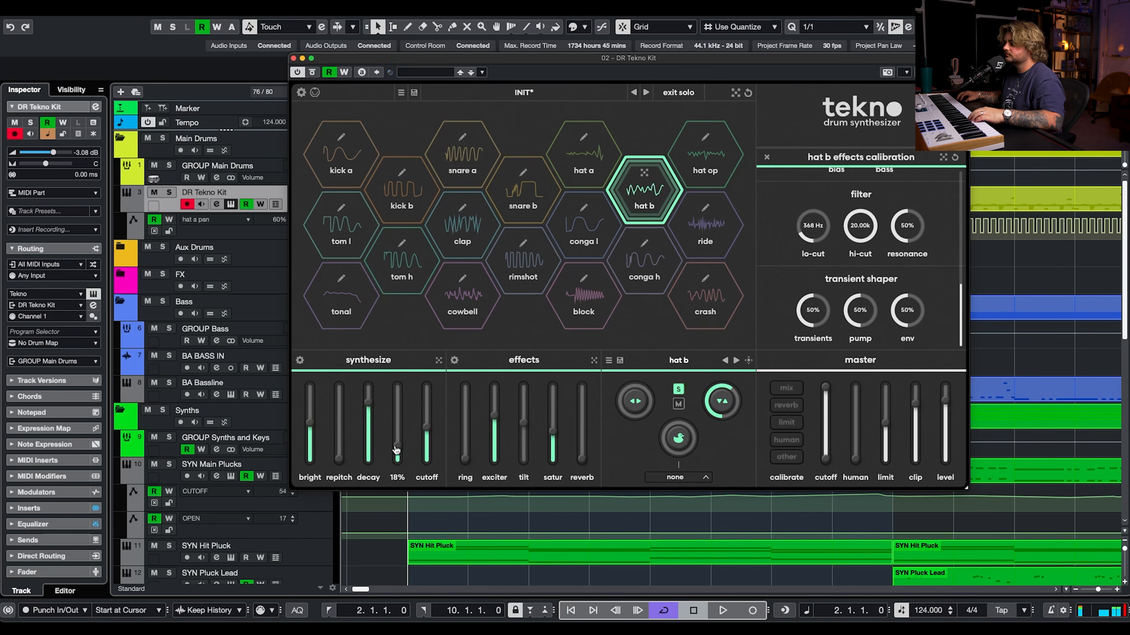
mouse_move(427, 428)
left_mouse_down()
mouse_move(433, 452)
mouse_move(437, 422)
left_mouse_up()
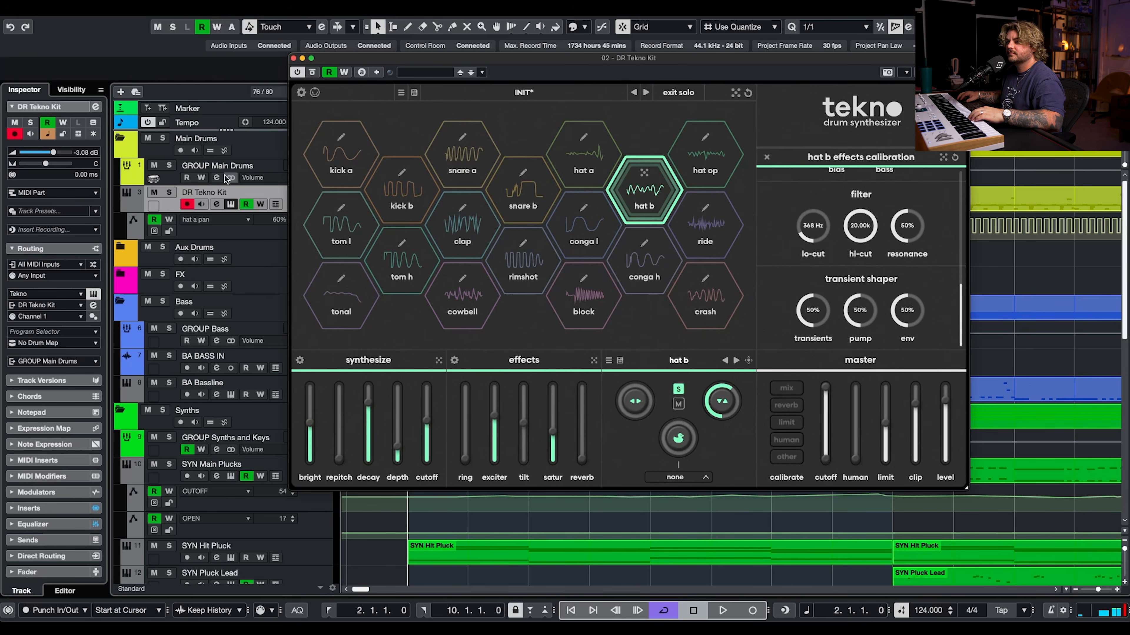
key("space")
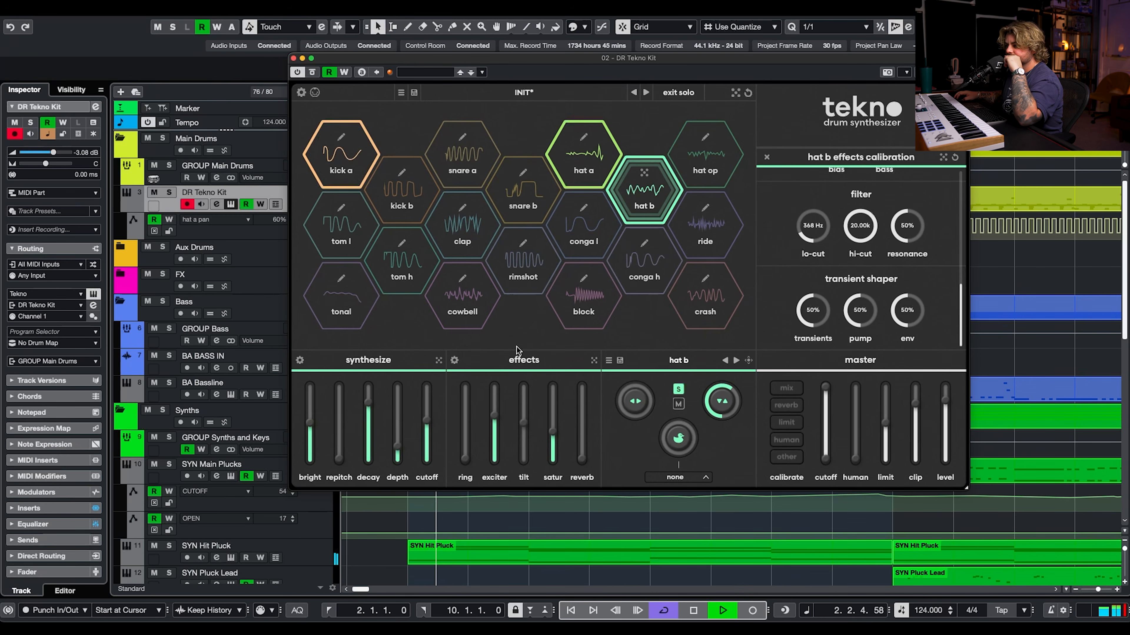
mouse_move(733, 399)
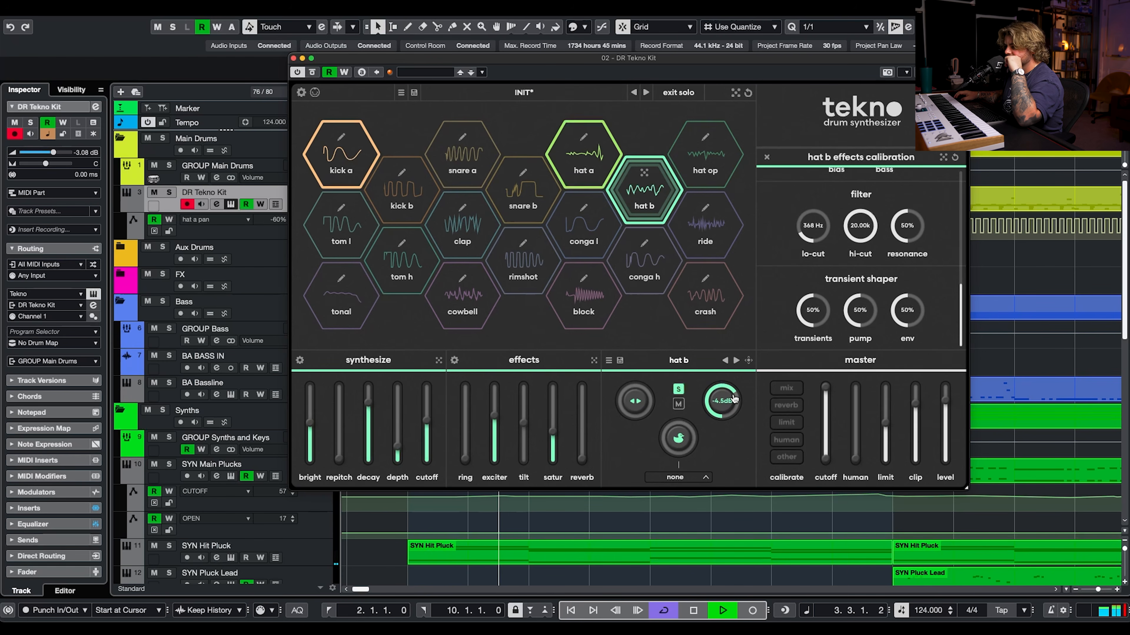
mouse_move(463, 441)
mouse_move(374, 404)
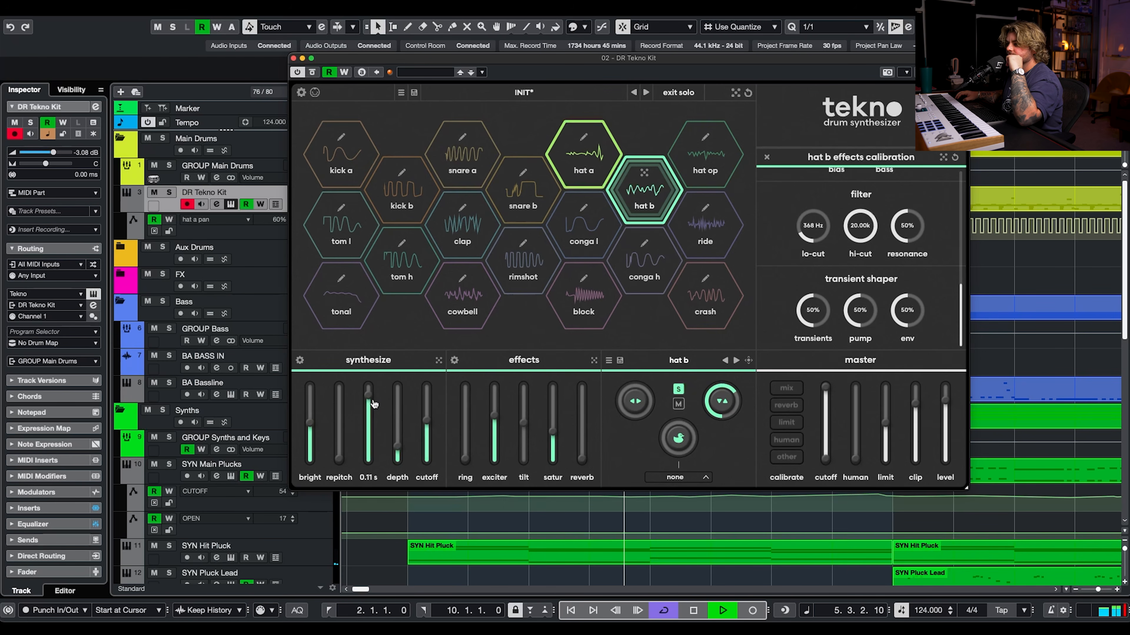
mouse_move(426, 404)
Solo the DR Tekno Kit track, raise hat b's brightness slightly, and hold its repitch at 0%
key("s")
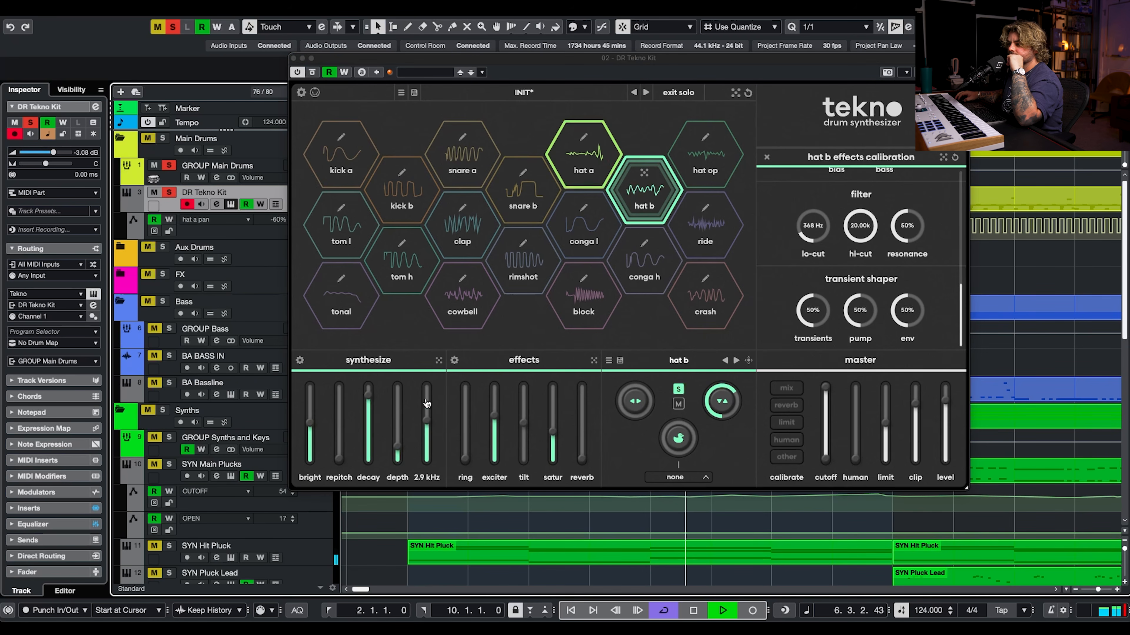
mouse_move(305, 425)
left_click_drag(305, 426, 314, 424)
left_click_drag(341, 462, 340, 464)
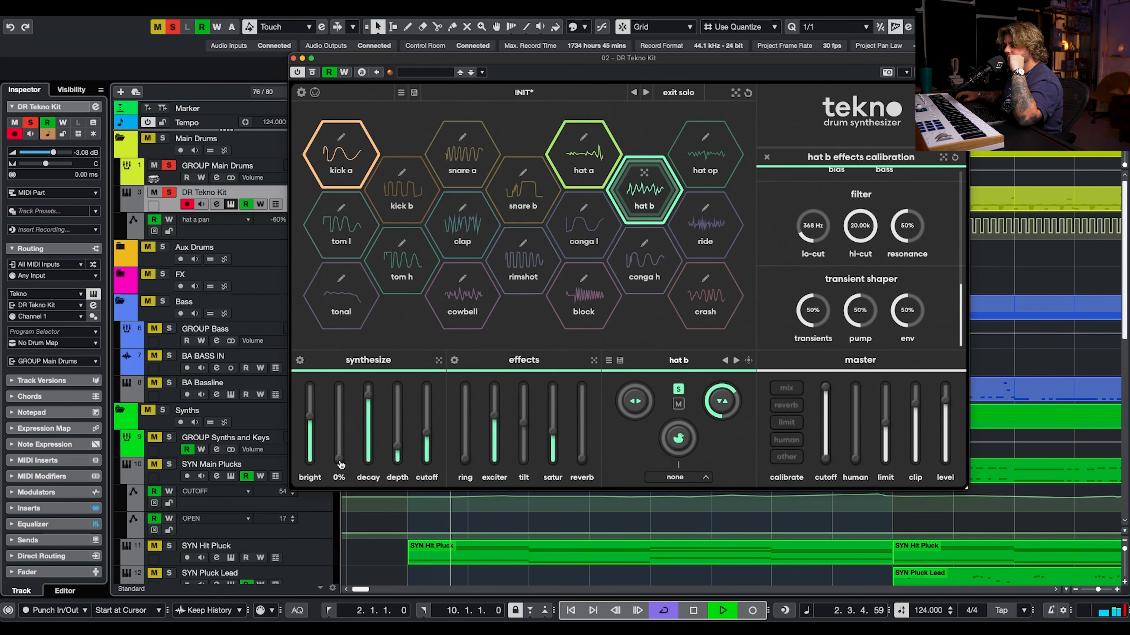
Retune hat b's four metal oscillators to about 889, 470, 234 and 462 Hz while auditioning the soloed kit
left_click(300, 360)
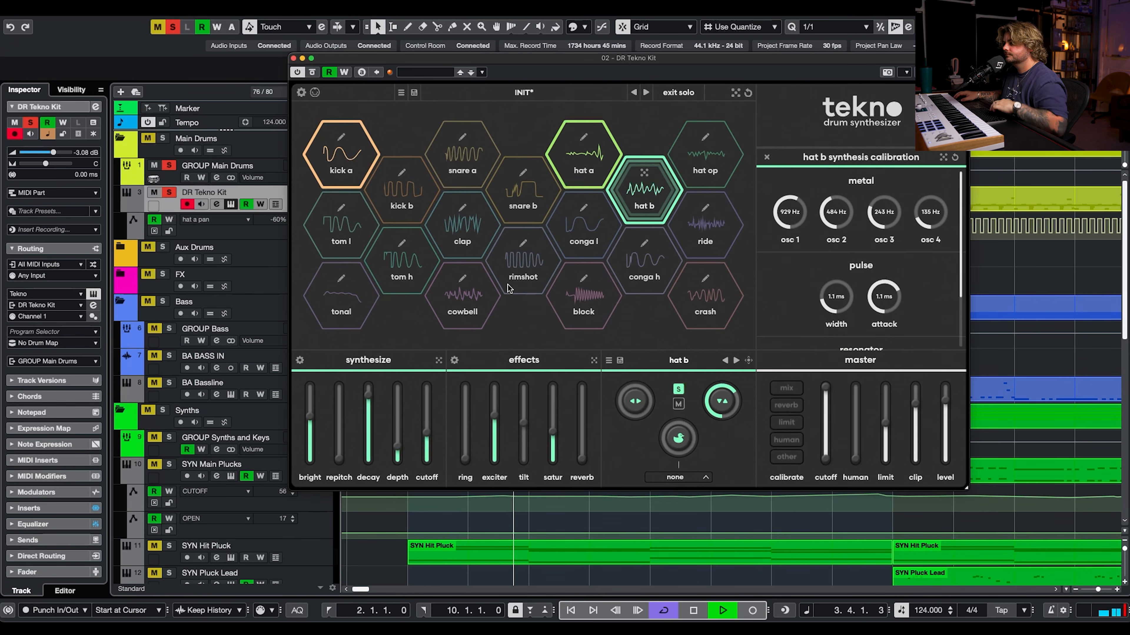
key("space")
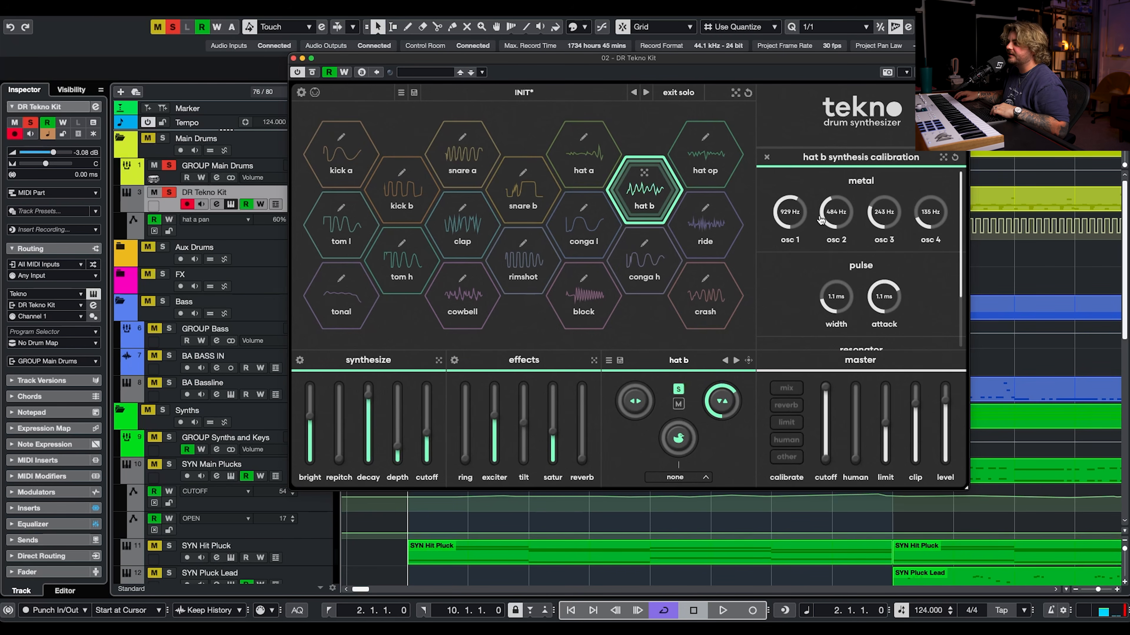
left_click_drag(805, 217, 801, 226)
key("space")
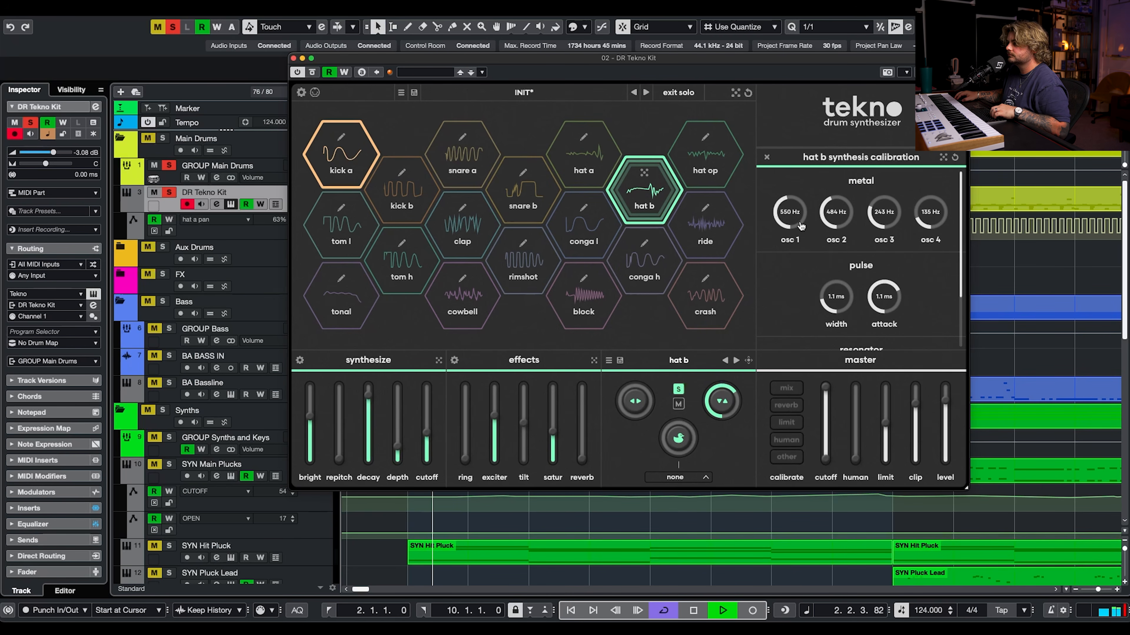
mouse_move(800, 226)
left_mouse_down()
mouse_move(818, 216)
mouse_move(824, 227)
mouse_move(833, 210)
mouse_move(879, 211)
mouse_move(794, 205)
left_mouse_up()
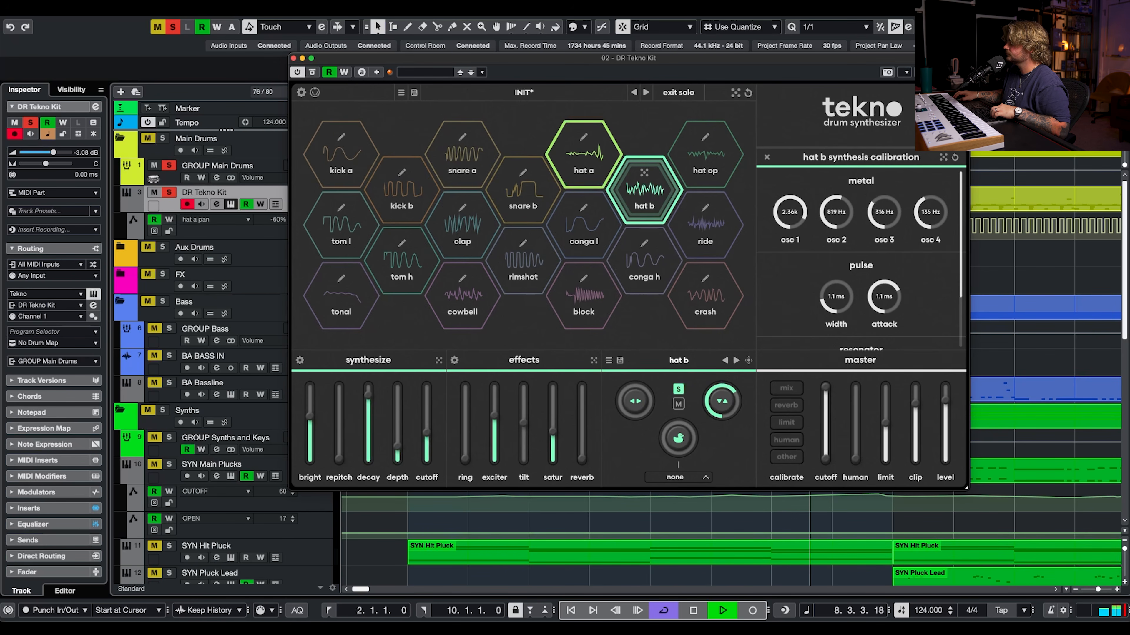
left_click_drag(790, 213, 781, 238)
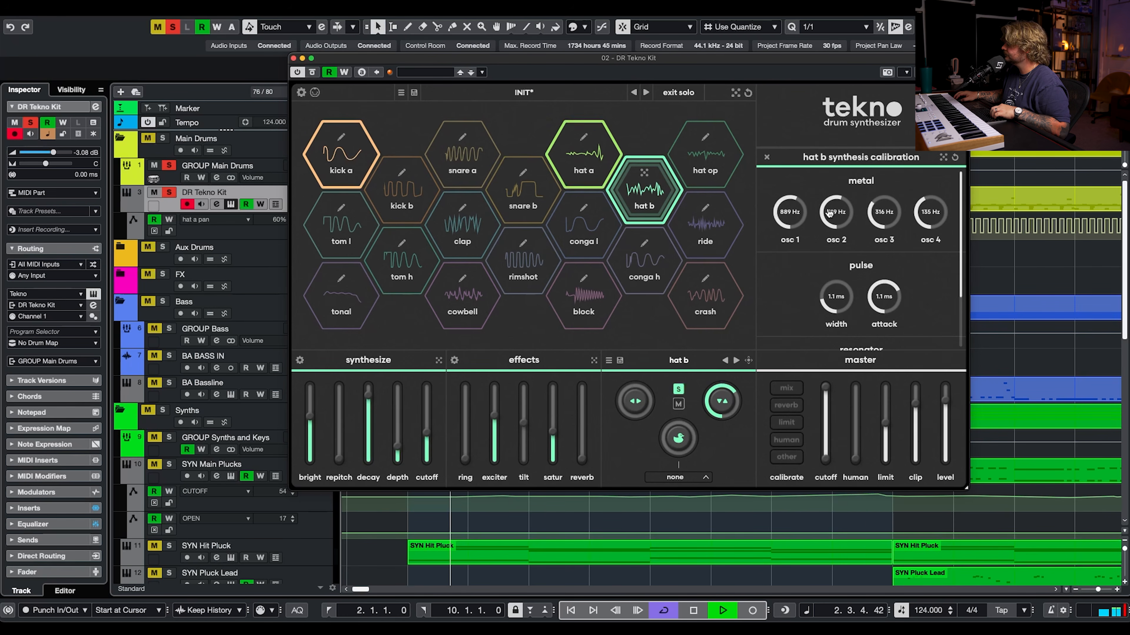
left_click_drag(837, 213, 948, 202)
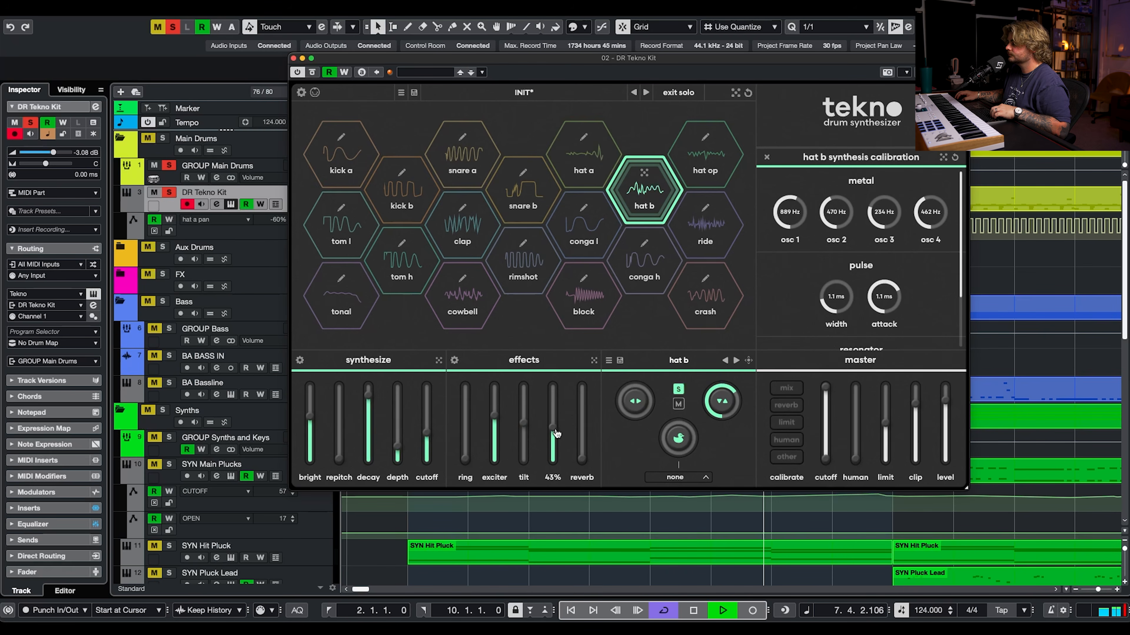
key("space")
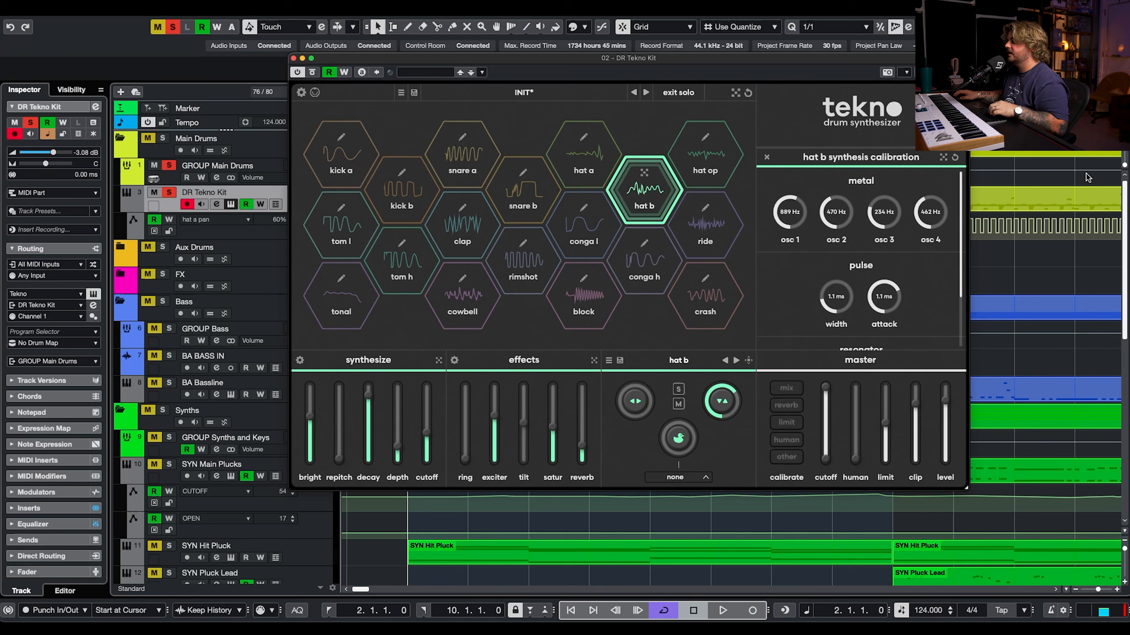
Open the master reverb calibration and raise hat b's reverb send strongly while auditioning the kit
left_click(788, 406)
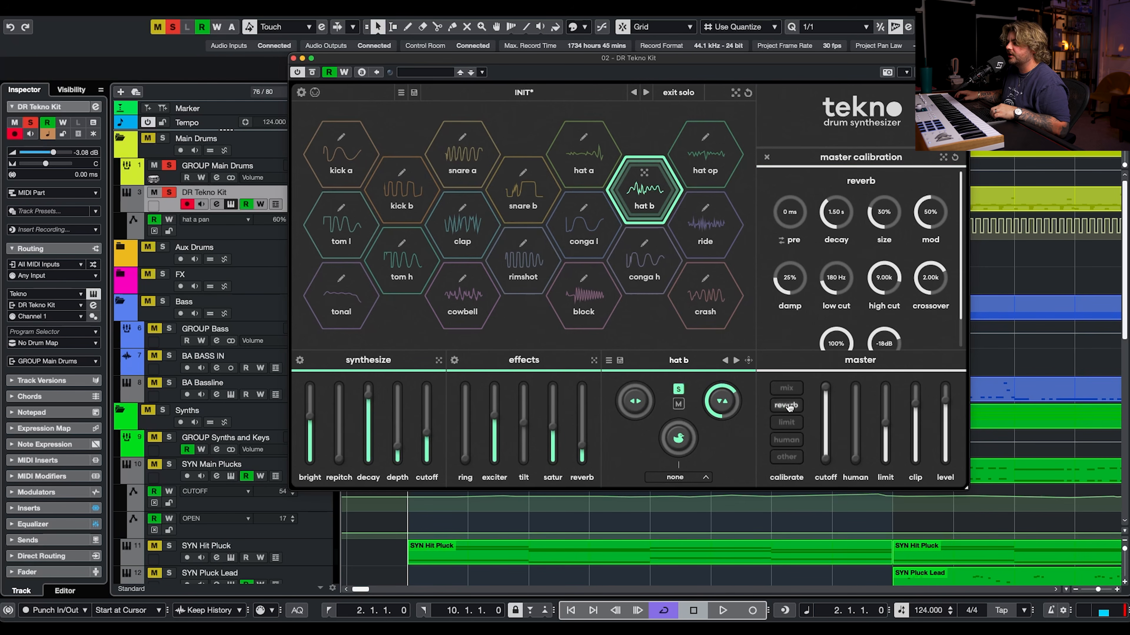
key("space")
left_click_drag(584, 453, 587, 411)
key("space")
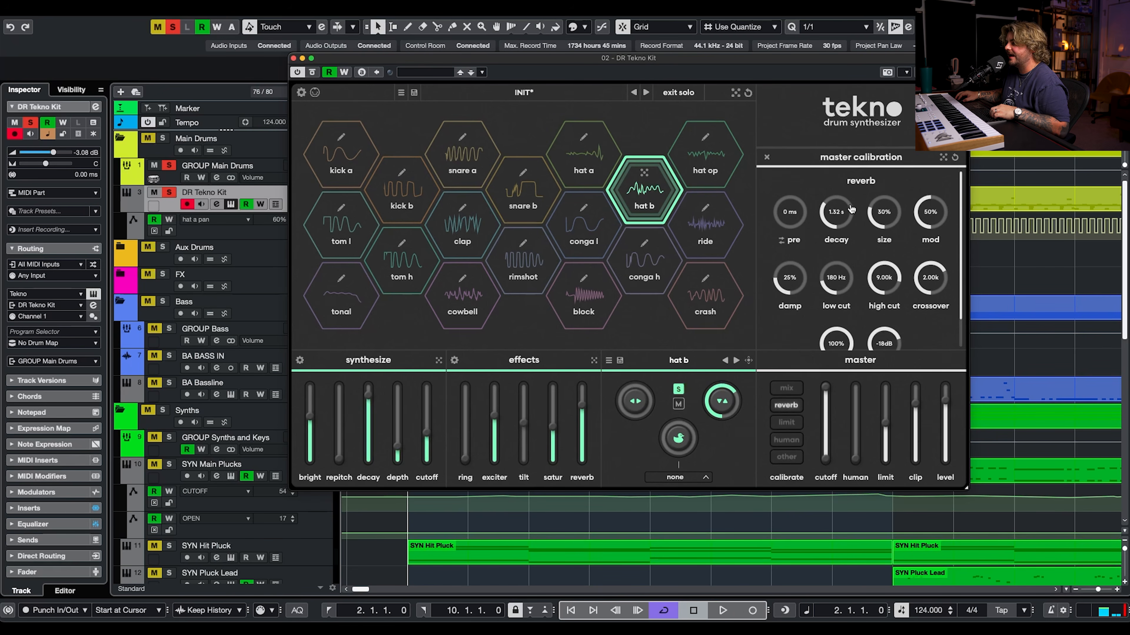
Set the master reverb to 27 ms pre-delay, 0.80 s decay, 8% size, 26% mod, 220 Hz low cut and 6.65k high cut
scroll(849, 218, "down", 1)
left_click_drag(848, 215, 849, 219)
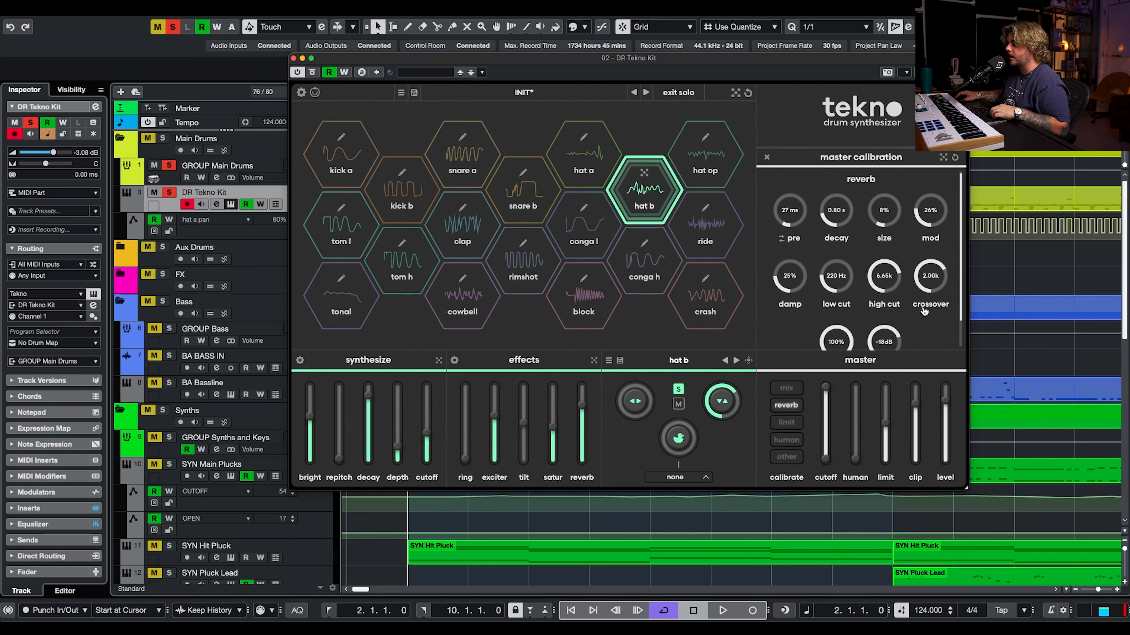
scroll(923, 309, "down", 1)
Audition the adjusted reverb and lower hat b's reverb send to about -42 dB
key("space")
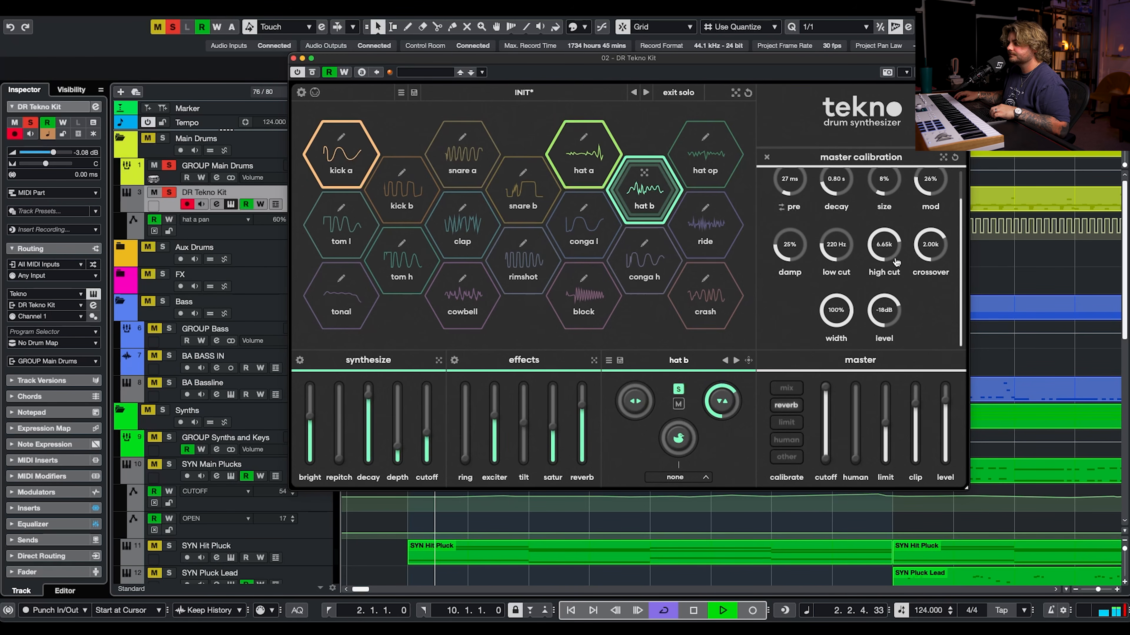
left_click_drag(581, 402, 581, 457)
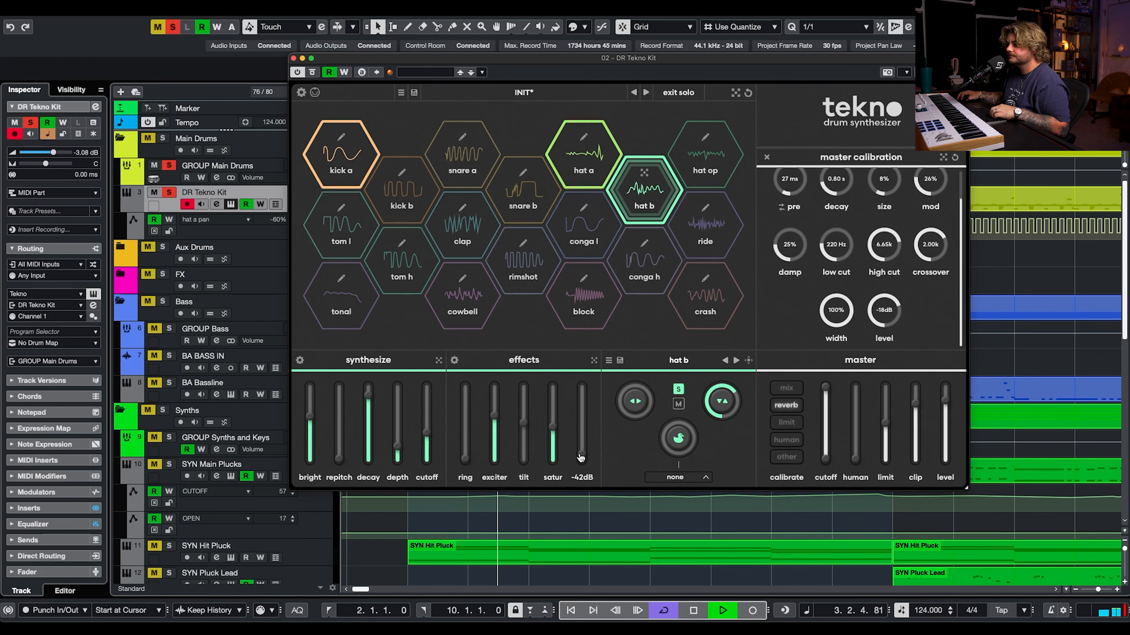
key("space")
Unsolo the kit track and lower hat b's brightness, decay and cutoff while the full mix plays
left_click(168, 192)
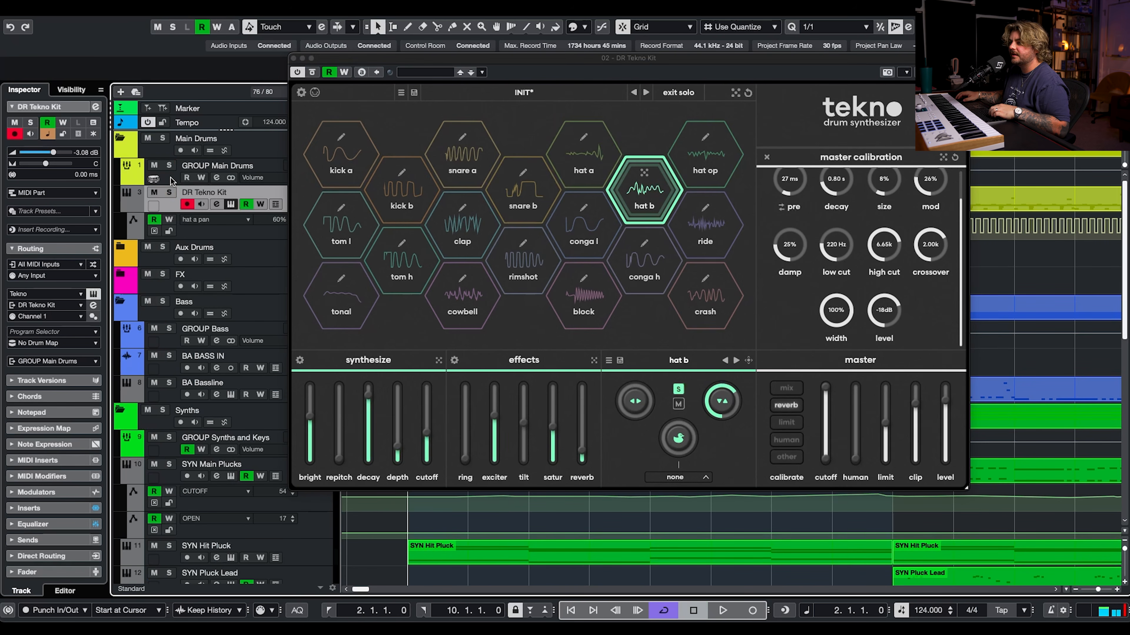
key("space")
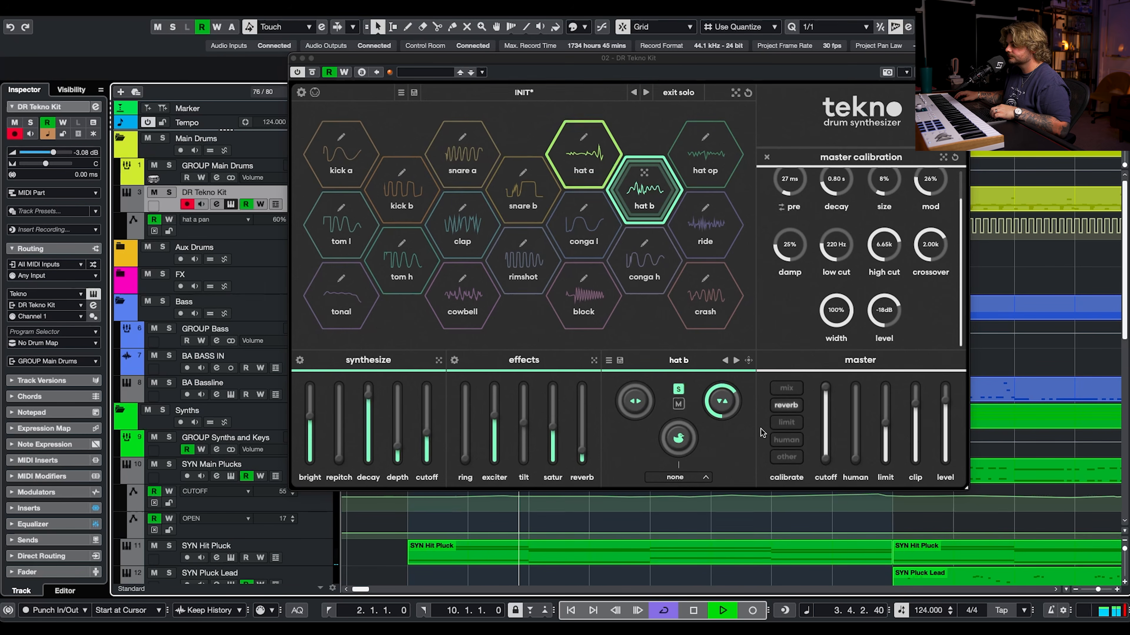
left_click(741, 413)
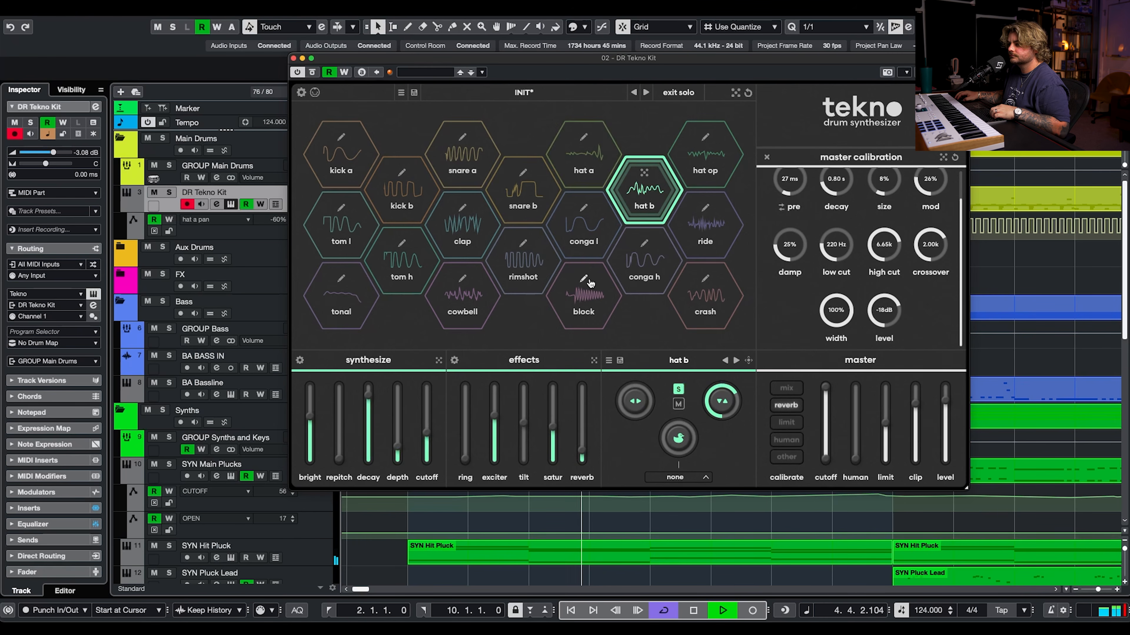
left_click_drag(311, 419, 311, 431)
left_click_drag(369, 389, 431, 452)
key("space")
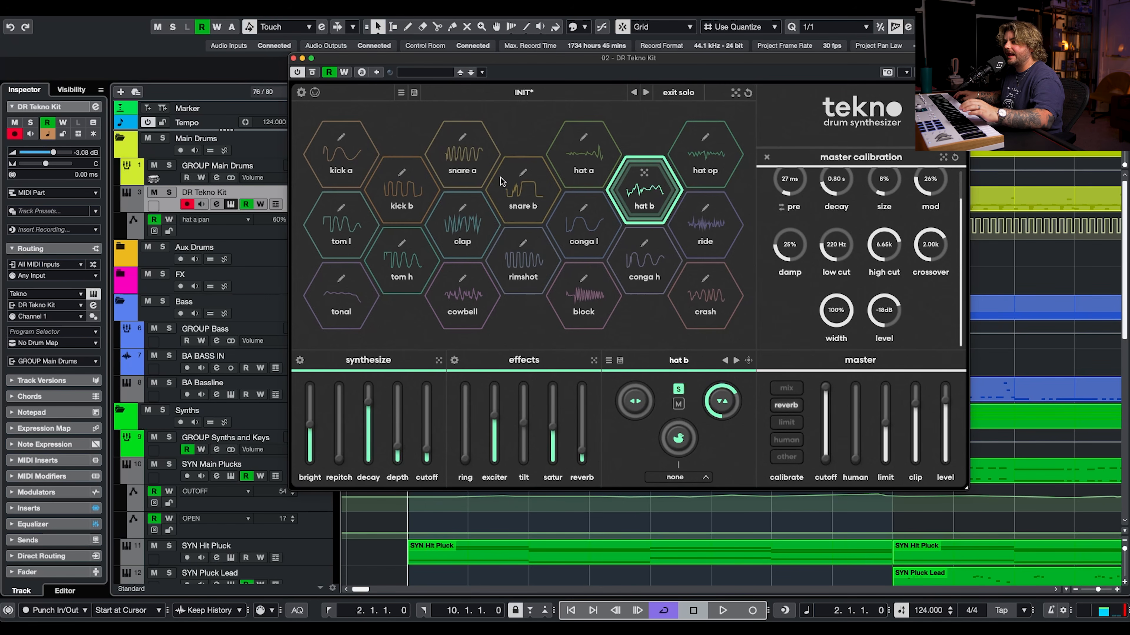
Select the snare a voice and solo it
left_click(433, 171)
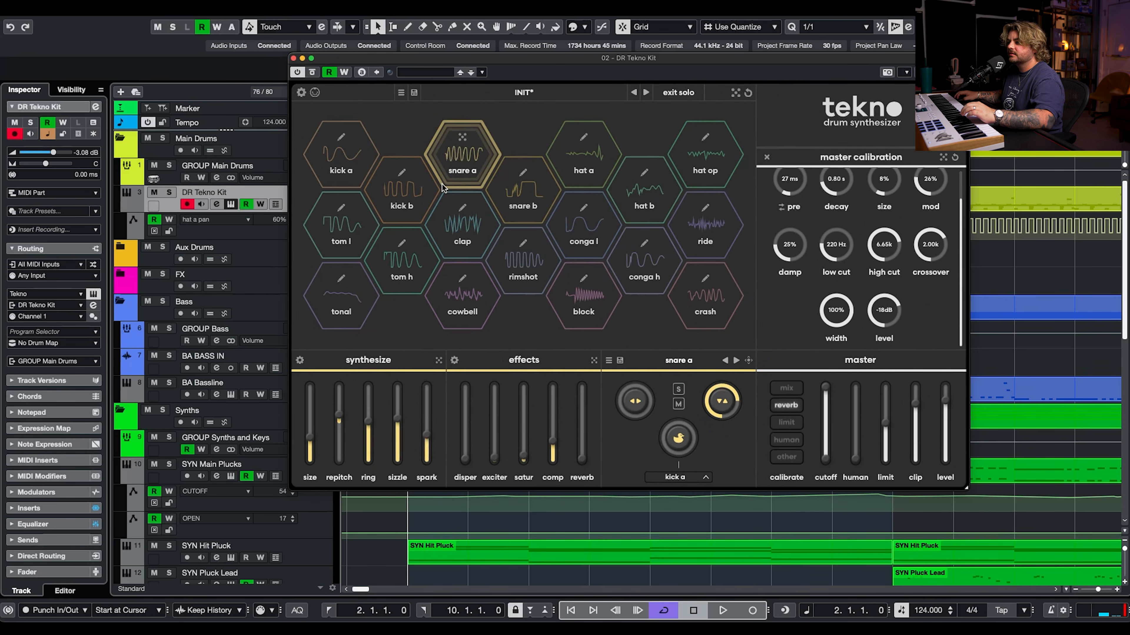
left_click(678, 391)
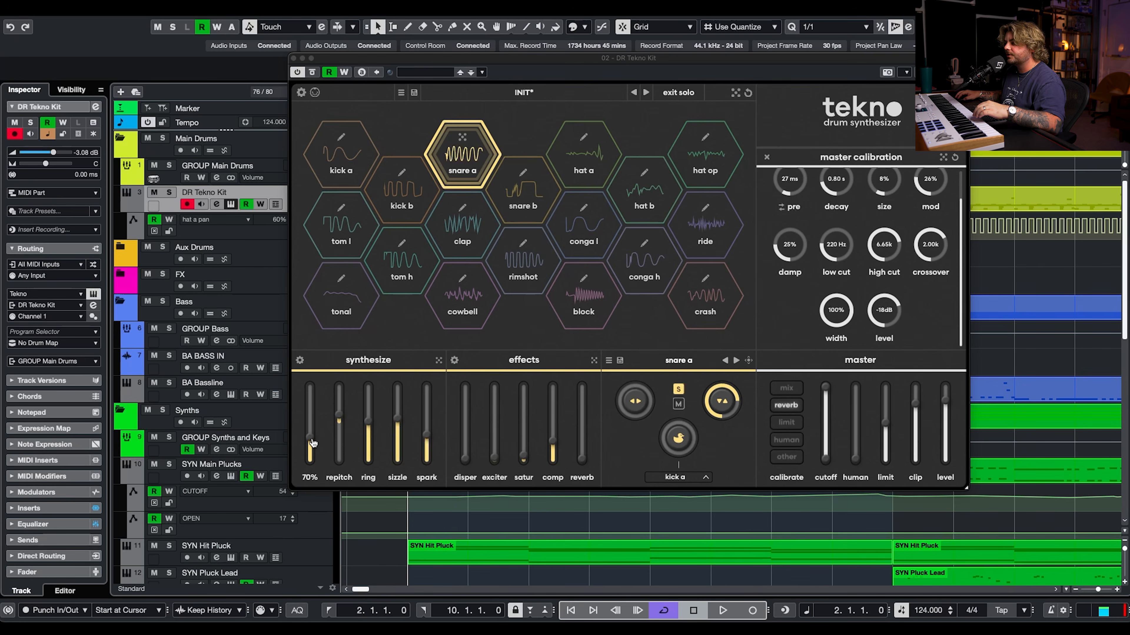
Raise snare a's size and spark, set its ring to 50 ms, and lower its sizzle
left_click_drag(313, 443, 363, 422)
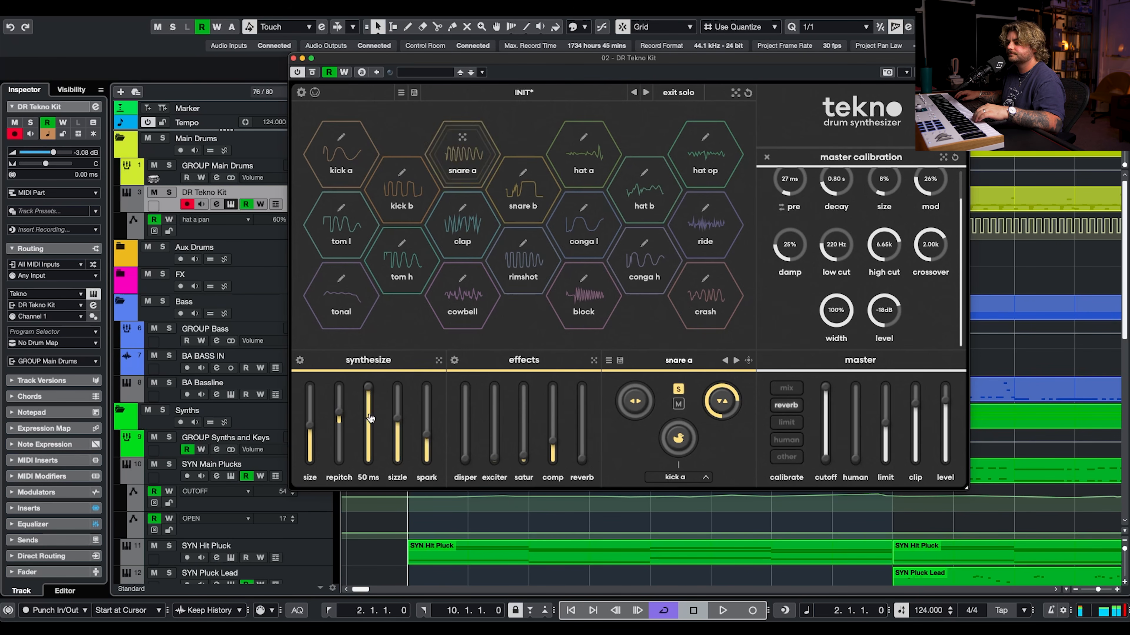
left_click_drag(405, 424, 430, 410)
left_click_drag(404, 447, 405, 443)
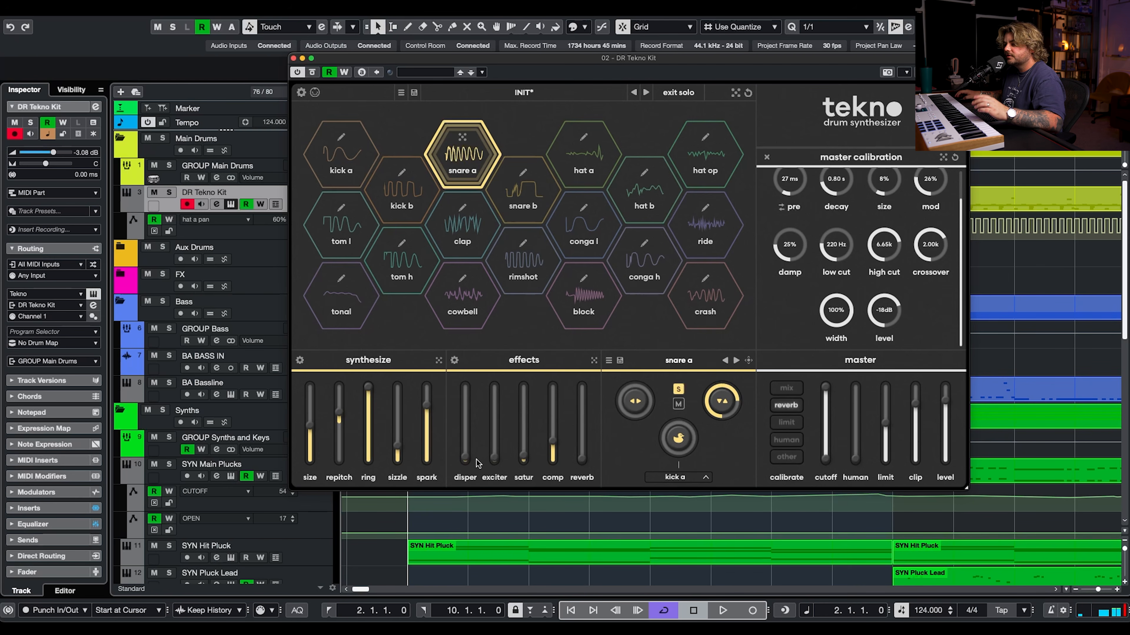
Set snare a's dispersion to 150 Hz with q 0.137, its filter lo-cut to 264 Hz and its transients to 13%
left_click(454, 361)
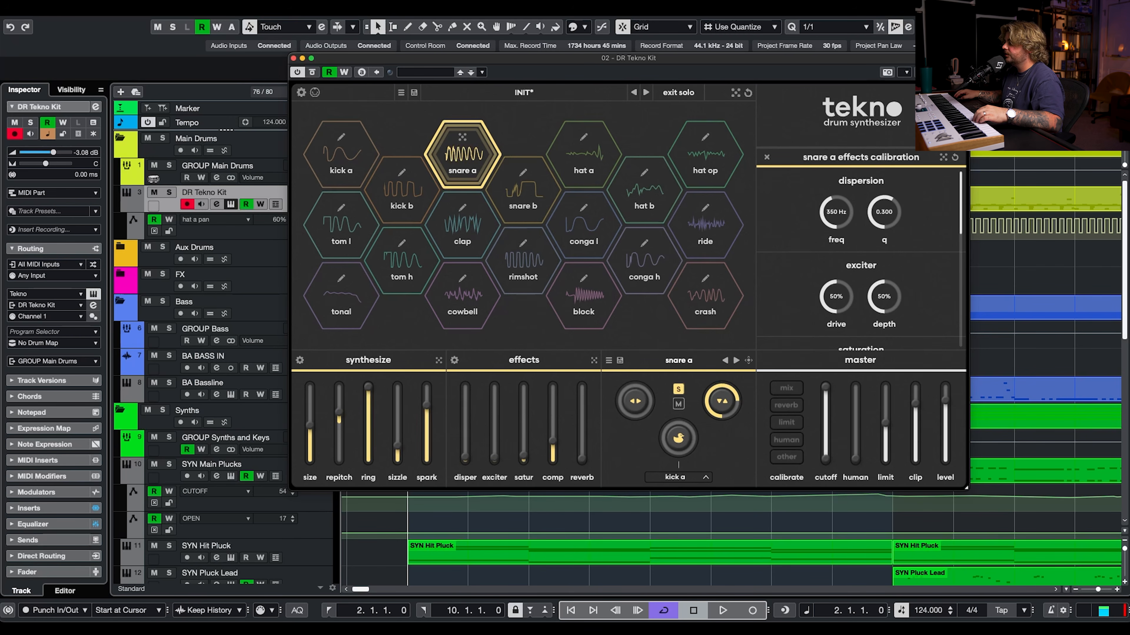
left_click_drag(823, 209, 831, 230)
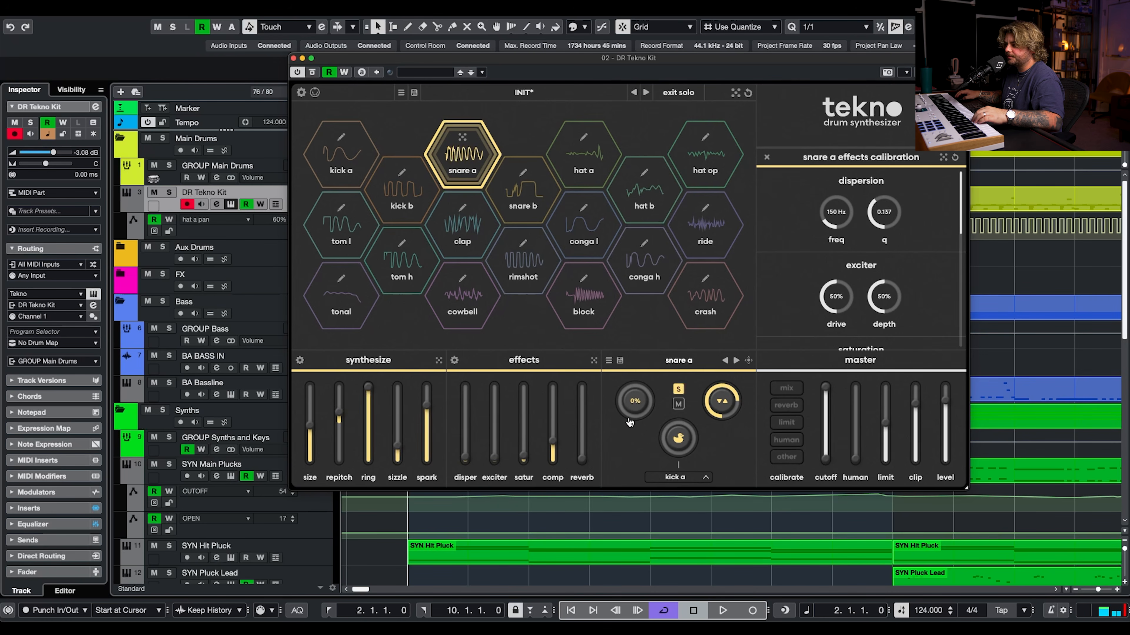
scroll(936, 262, "down", 5)
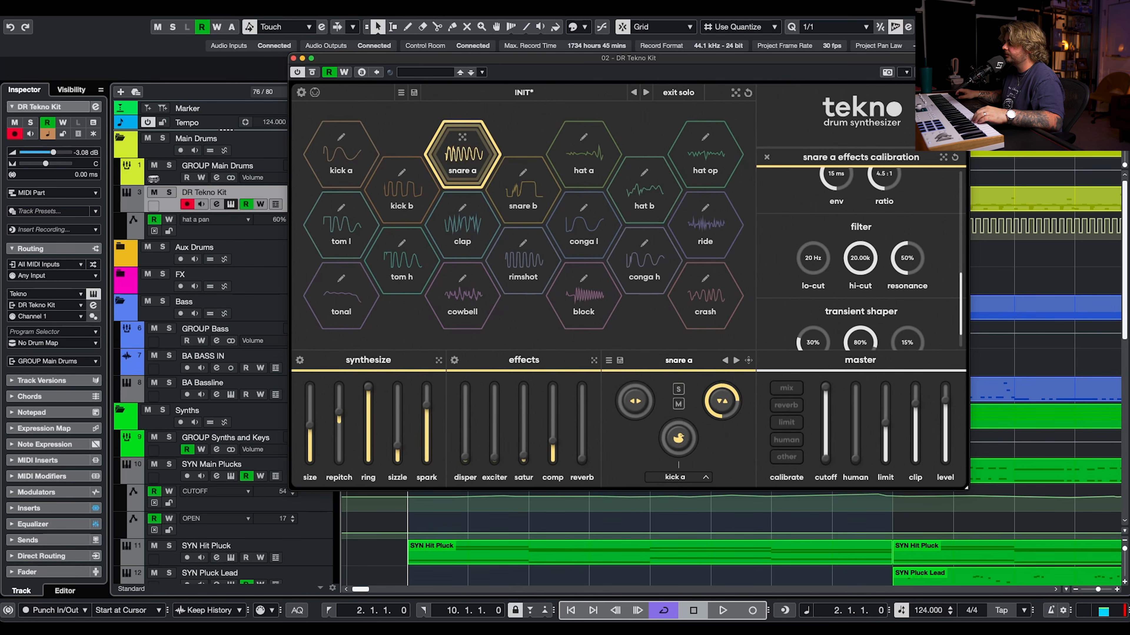
left_click_drag(814, 289, 821, 260)
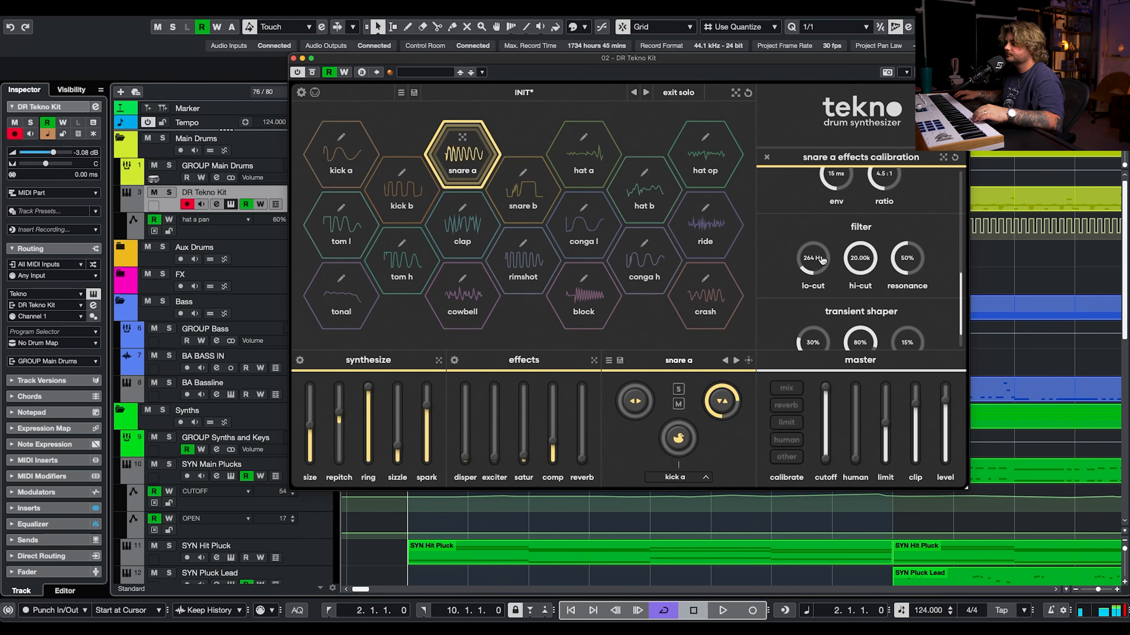
left_click_drag(828, 344, 826, 357)
scroll(776, 321, "down", 2)
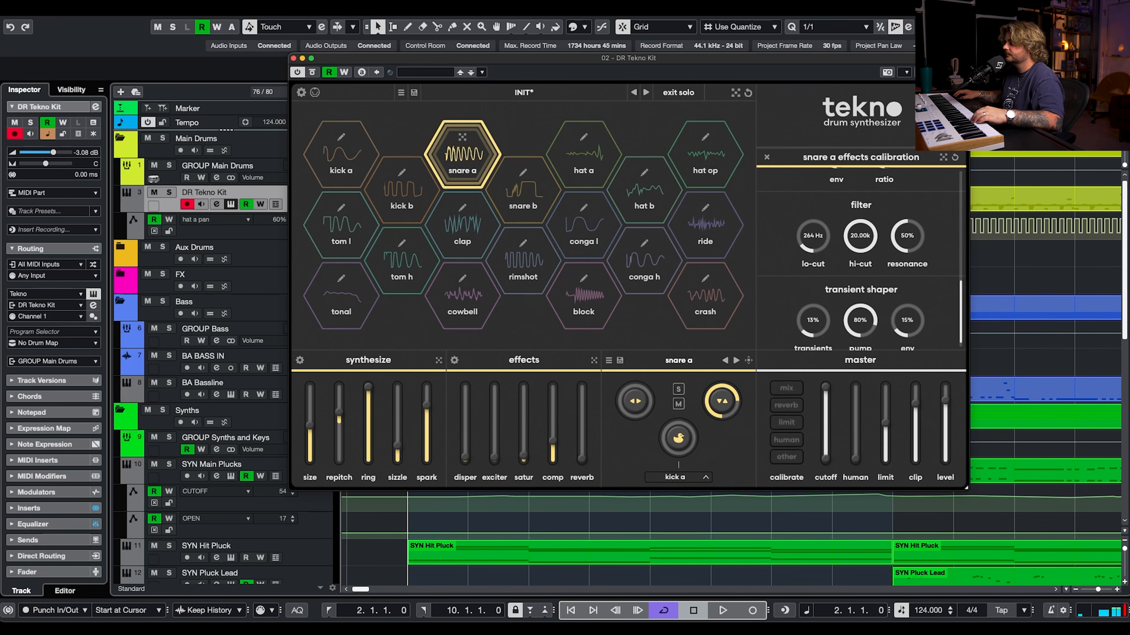
Set snare a's noise cutoff to 15.39k and noise scale to 47%
left_click(300, 361)
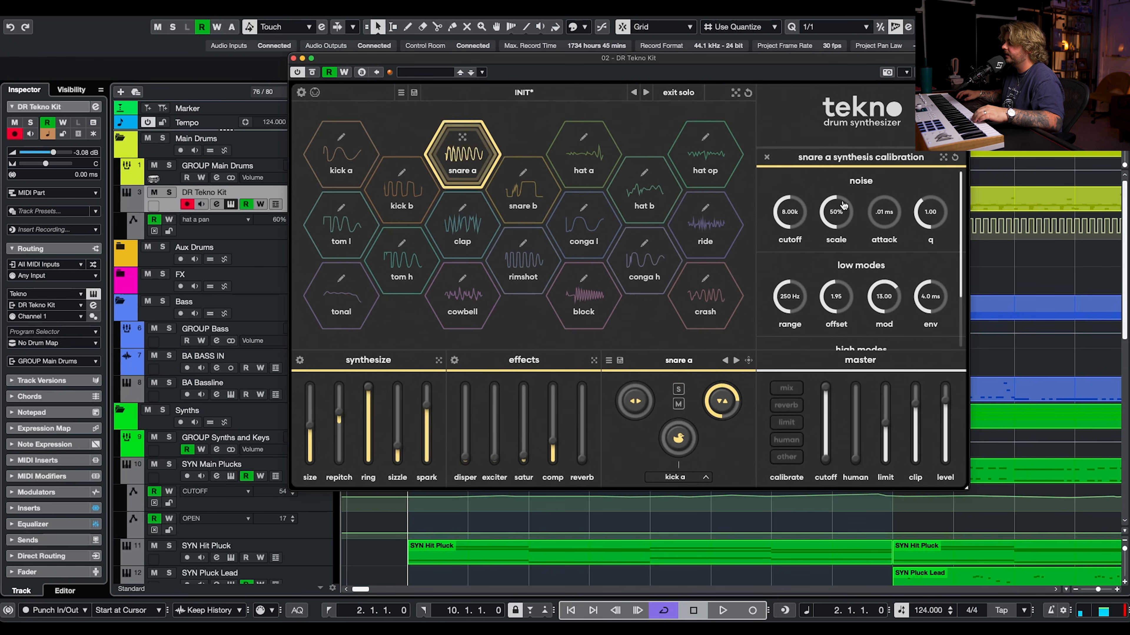
left_click_drag(815, 208, 810, 192)
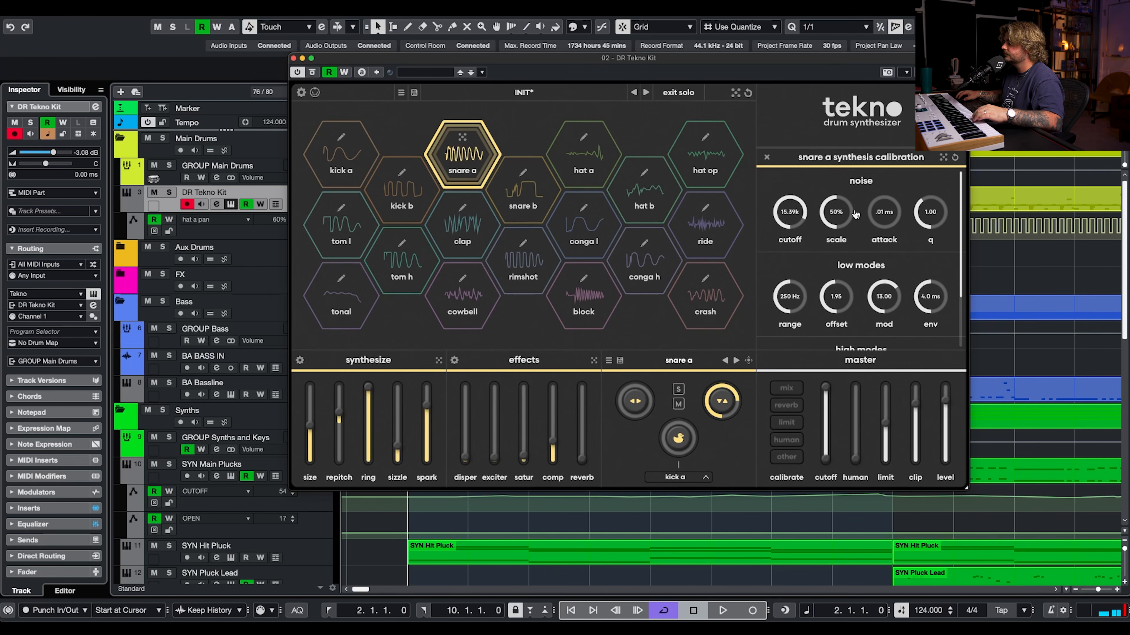
left_click_drag(836, 245, 849, 205)
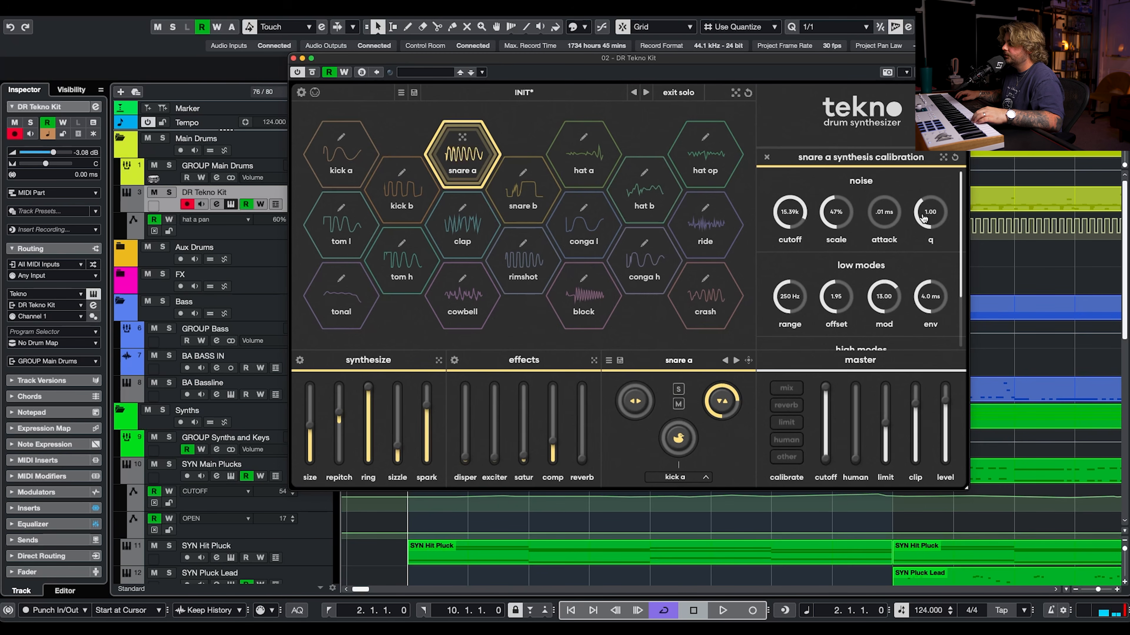
Set snare a's low modes to 201 Hz range, 1.16 offset, 11.90 mod and 3.5 ms env, and high-mode osc 1 to 271 Hz
scroll(946, 262, "down", 3)
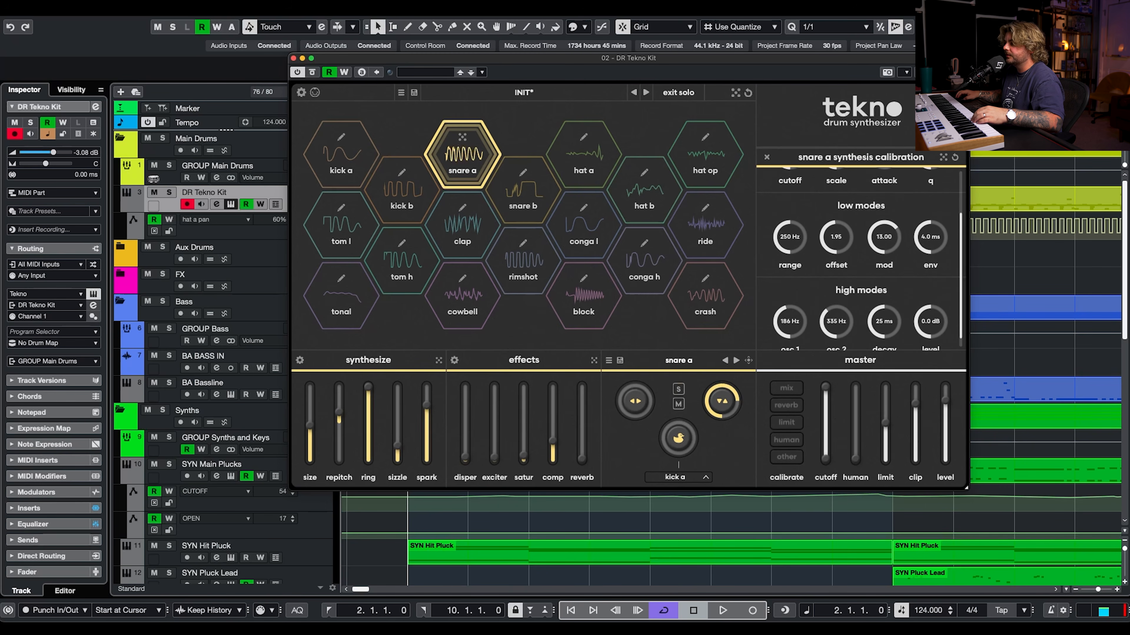
left_click_drag(789, 237, 783, 281)
left_click_drag(835, 237, 830, 266)
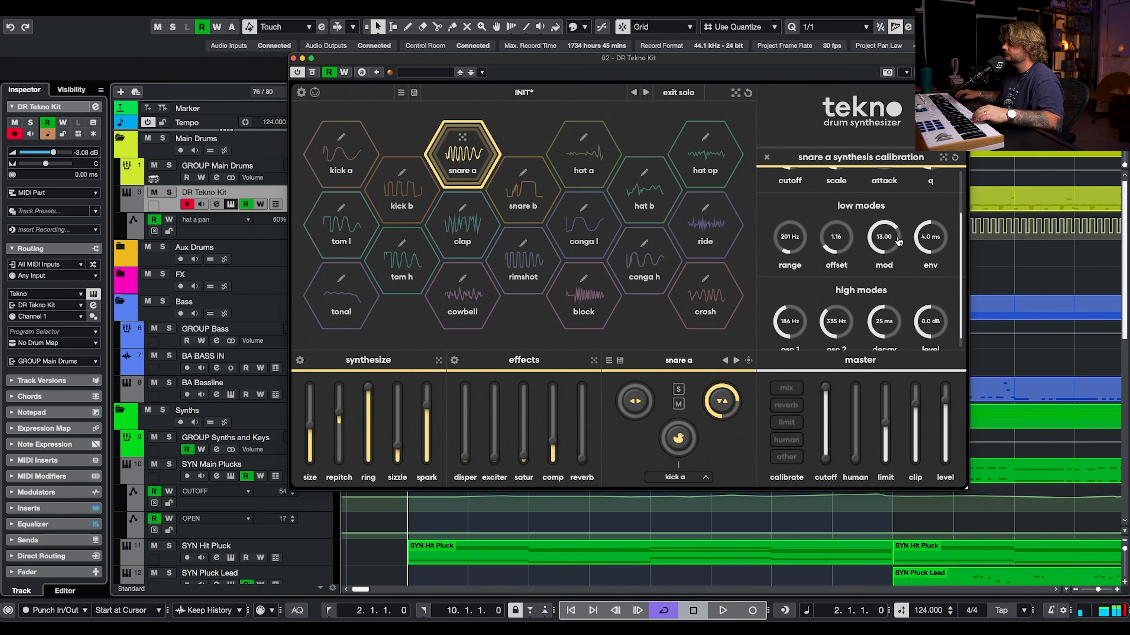
left_click_drag(898, 241, 916, 264)
left_click_drag(809, 336, 808, 319)
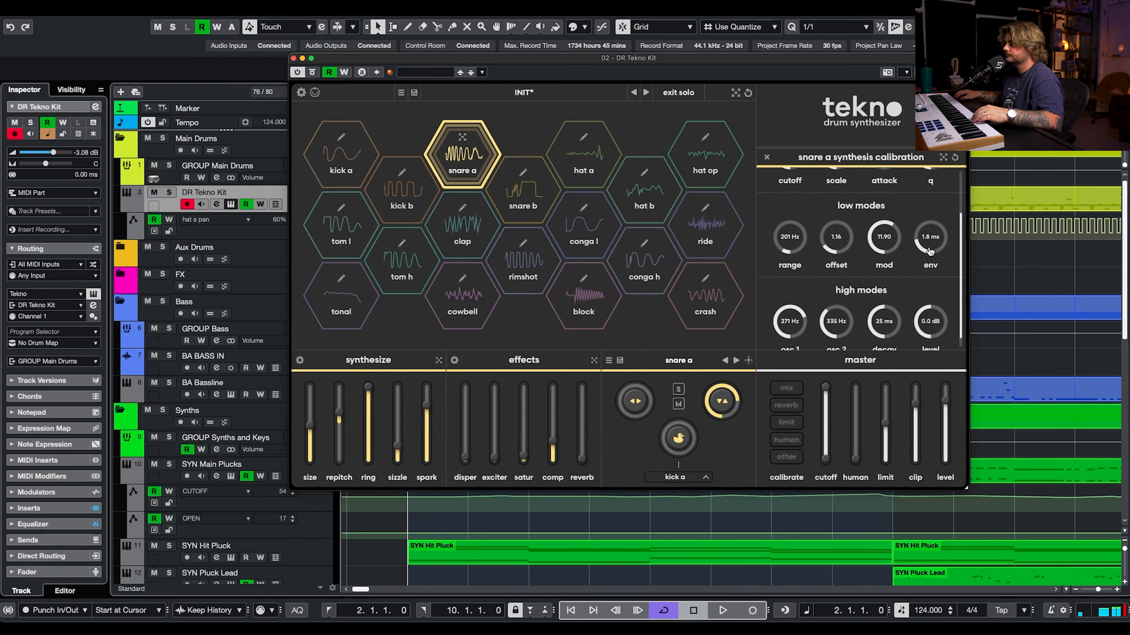
left_click_drag(930, 252, 937, 239)
Set snare a's high-mode osc 2 to 463 Hz, decay to 18 ms and level to 0.5 dB
left_click_drag(844, 336, 845, 327)
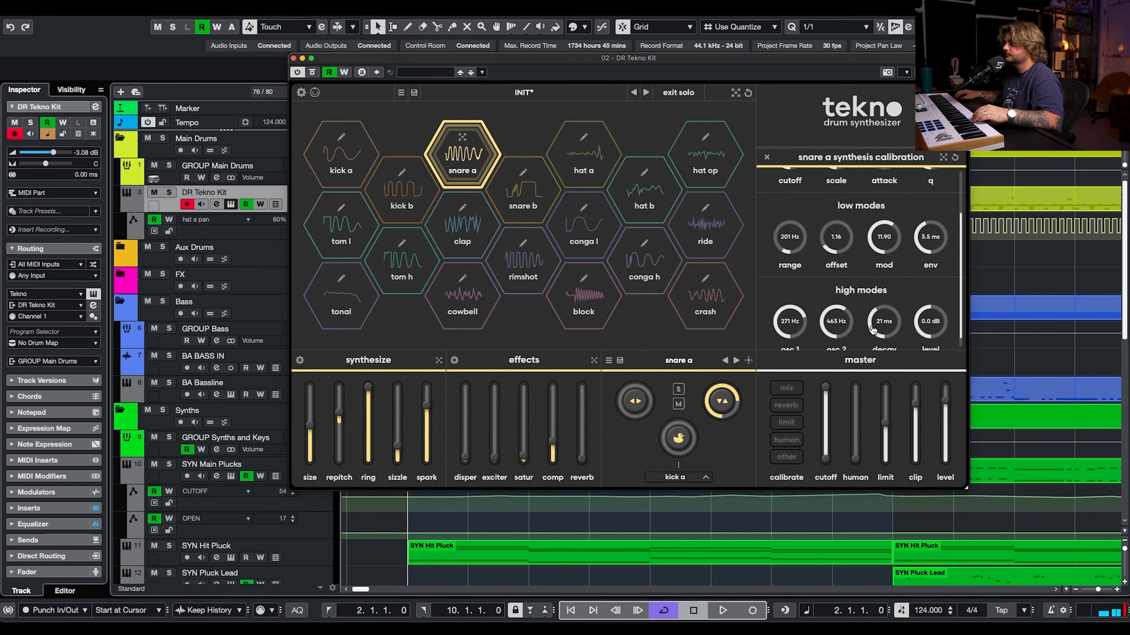
left_click_drag(926, 317, 939, 298)
scroll(938, 291, "down", 1)
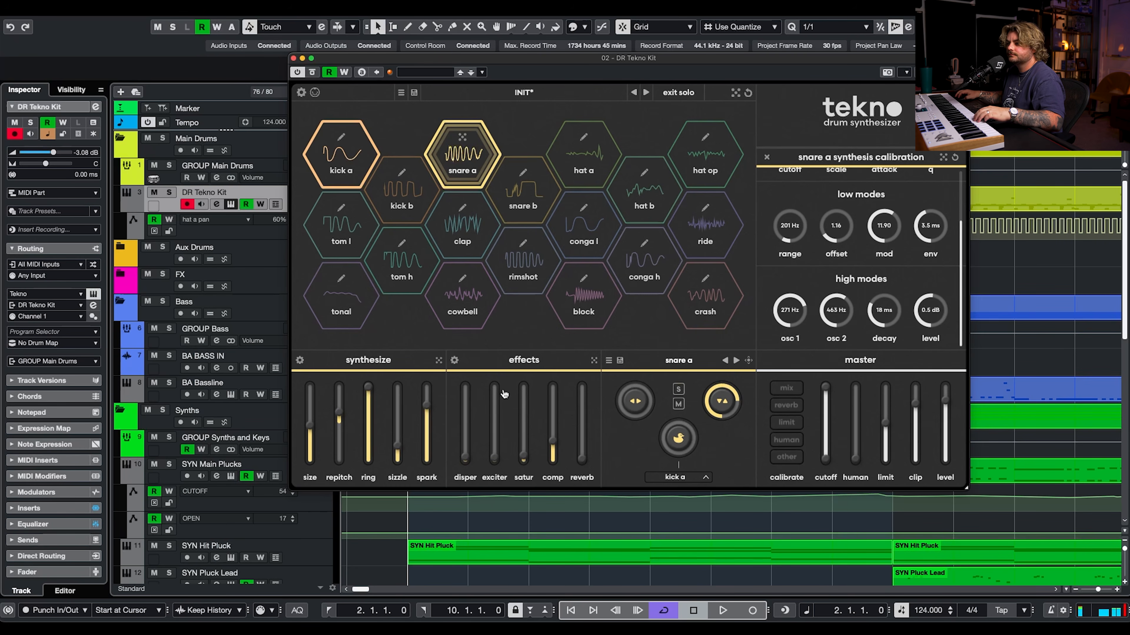
Lower snare a's sizzle slightly and raise its exciter to roughly half
left_click_drag(401, 454, 403, 456)
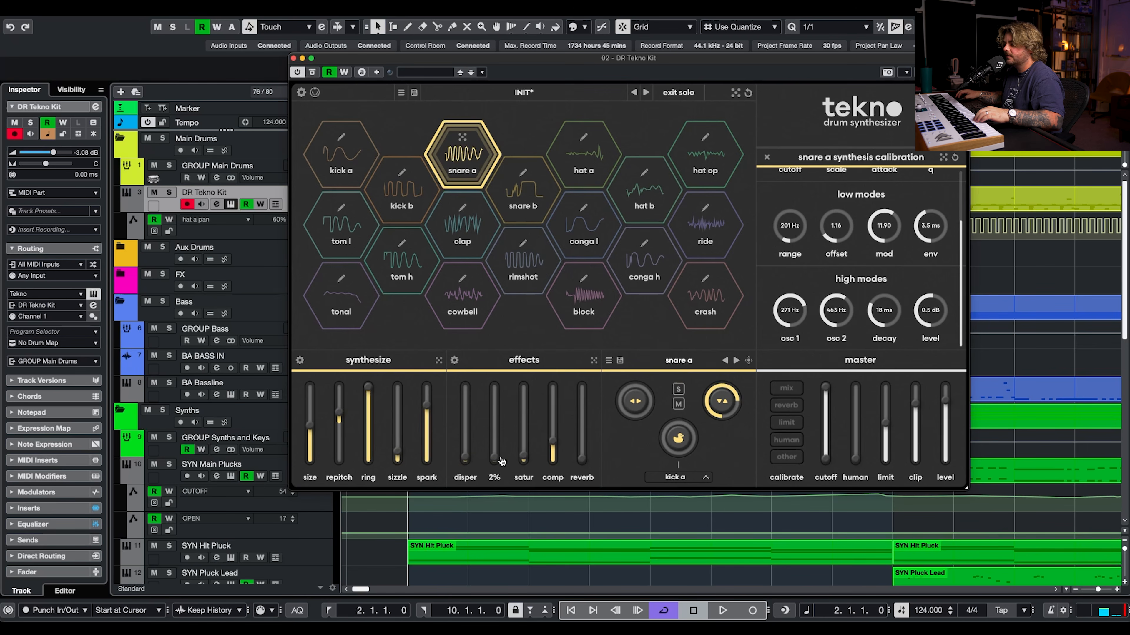
left_click_drag(505, 439, 506, 427)
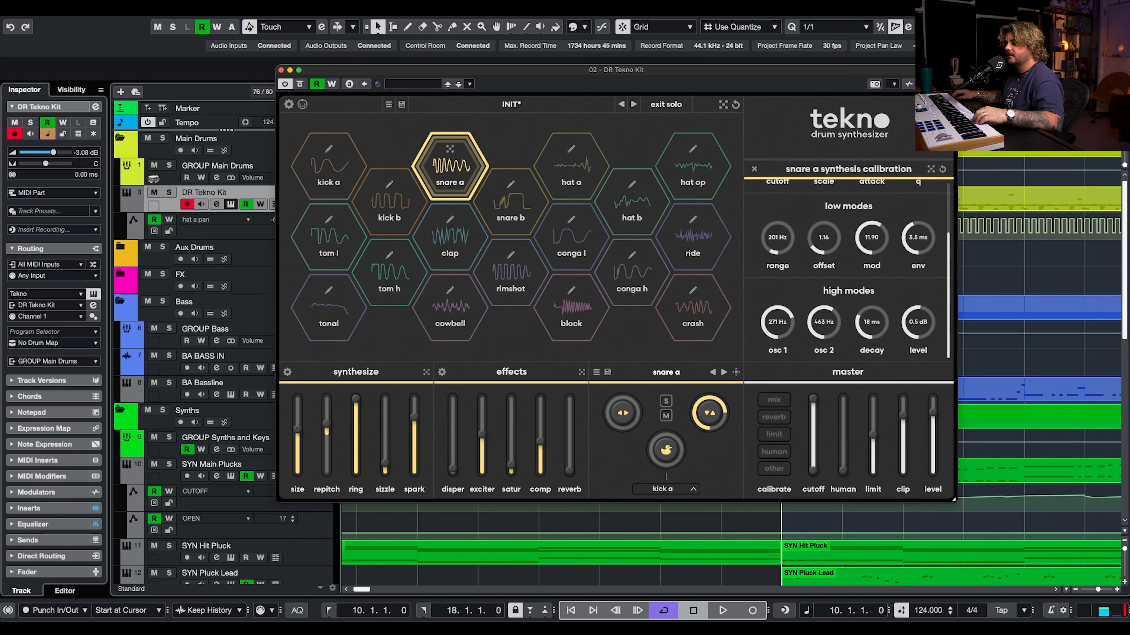
Retune snare a's high modes to 107 Hz for osc 1 and 522 Hz for osc 2, with a 16 ms decay
left_click(287, 373)
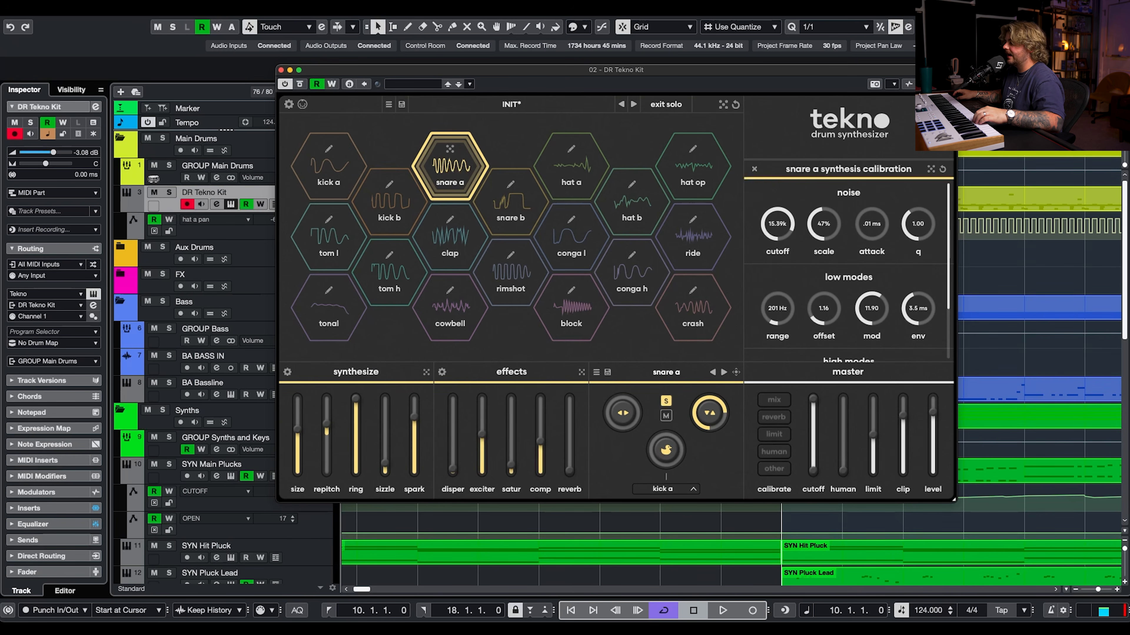
scroll(779, 310, "down", 3)
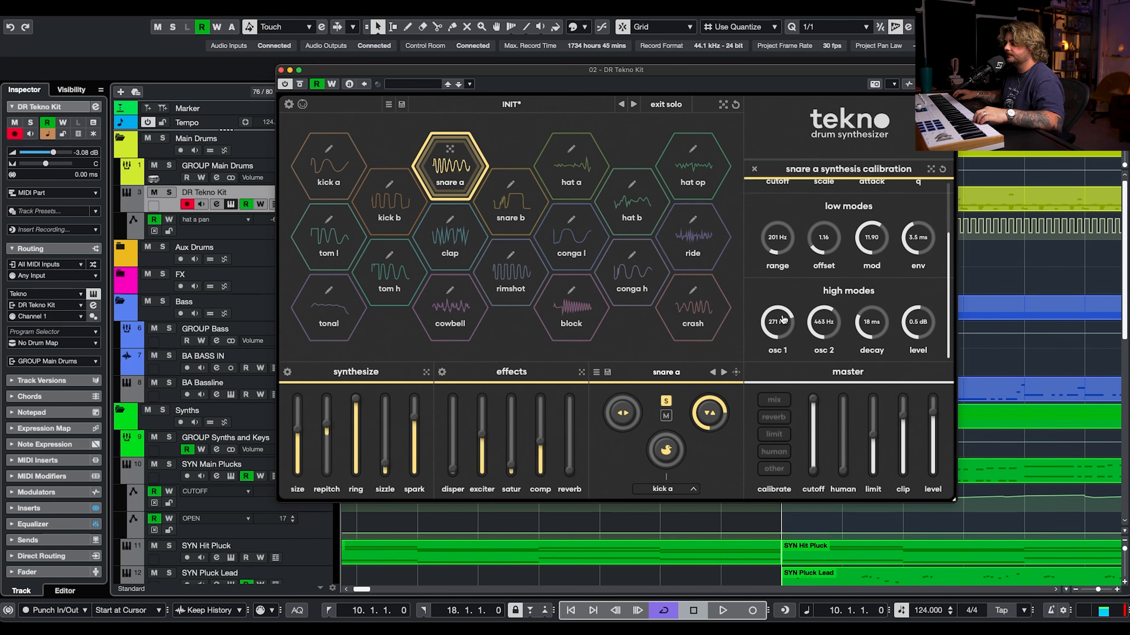
scroll(832, 331, "up", 2)
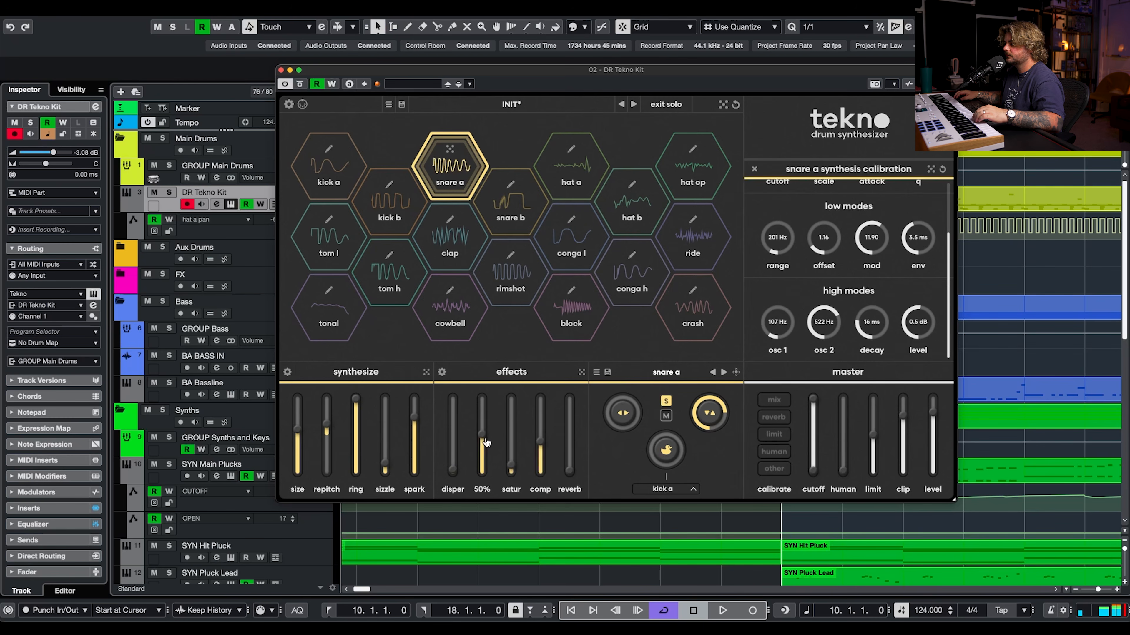
Trim snare a's exciter slightly and set its repitch to 0.11
left_click_drag(487, 439, 503, 440)
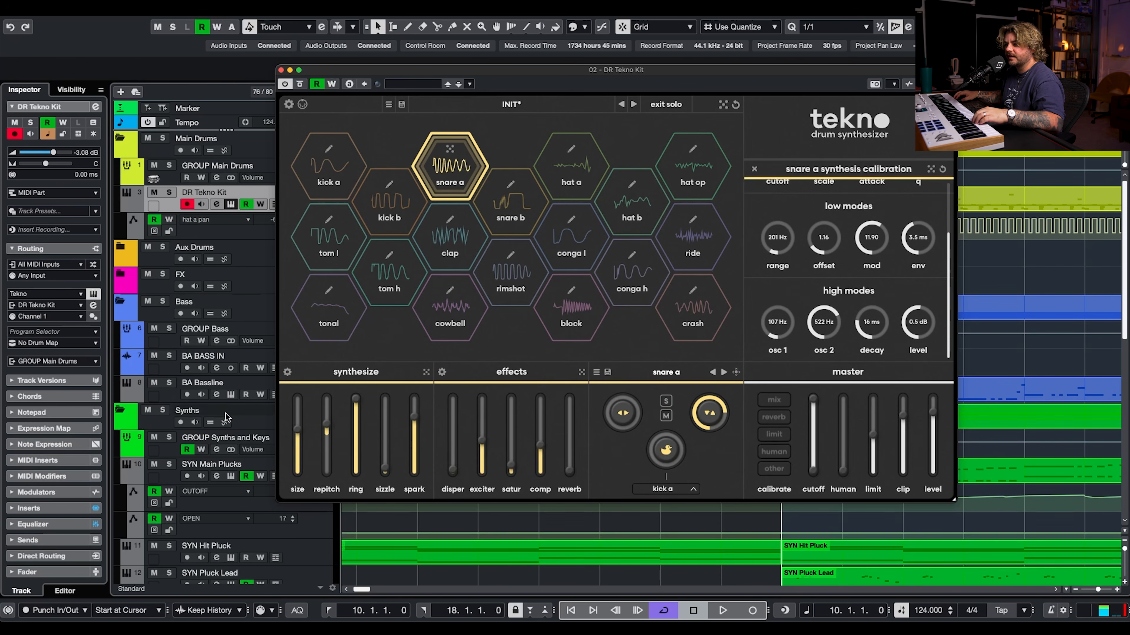
left_click_drag(328, 436, 323, 435)
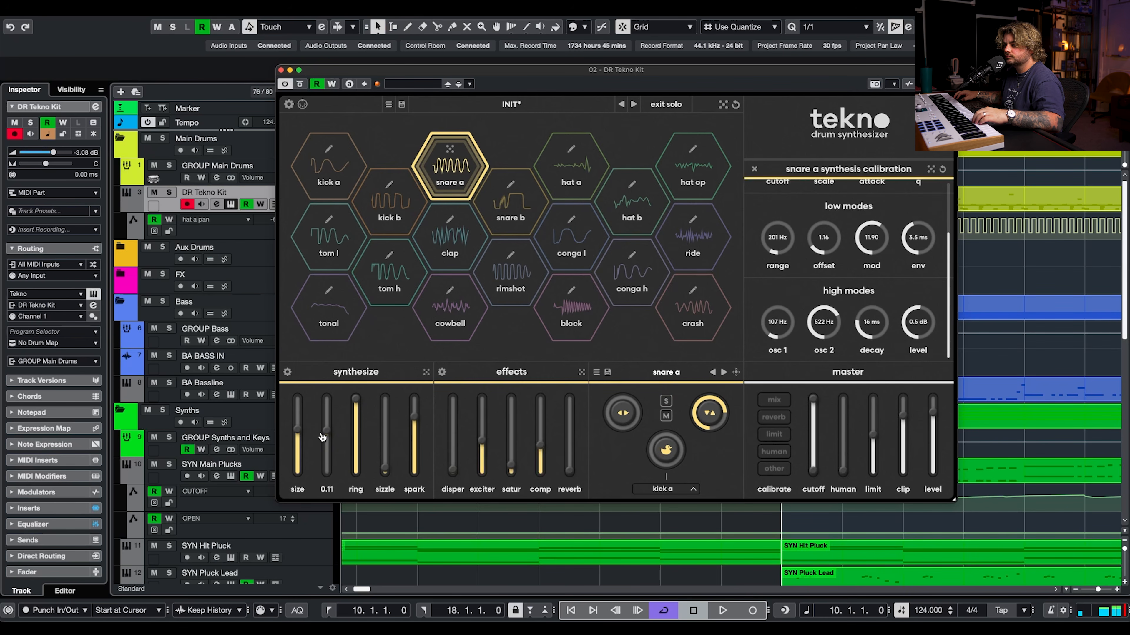
Apply slight ducking from kick a to snare a while the mix plays
key("space")
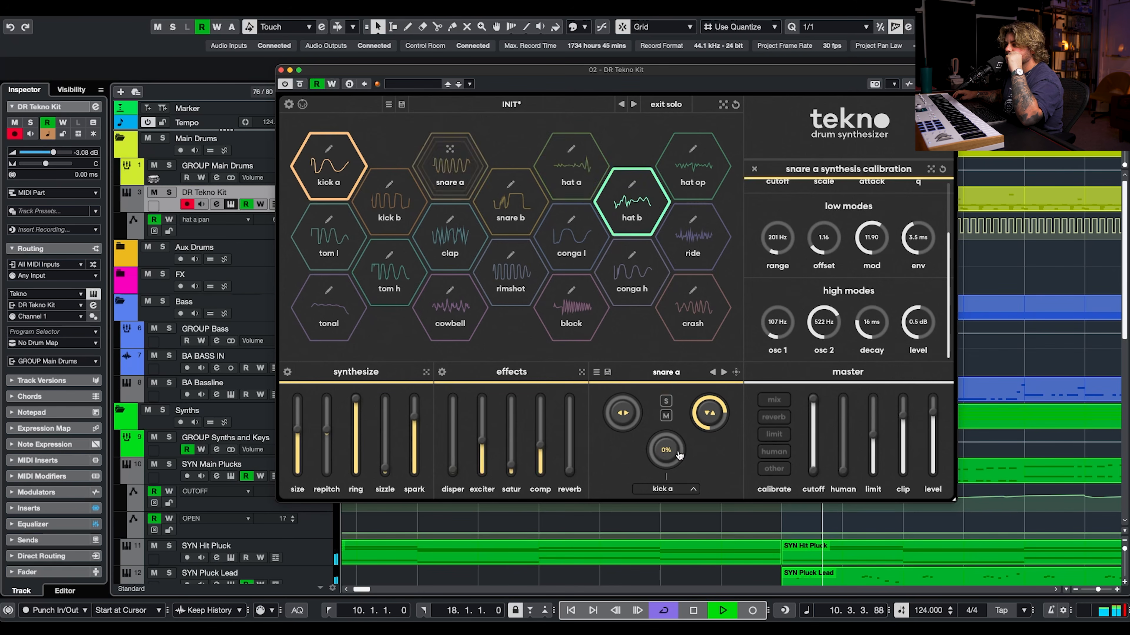
left_click_drag(673, 467, 675, 460)
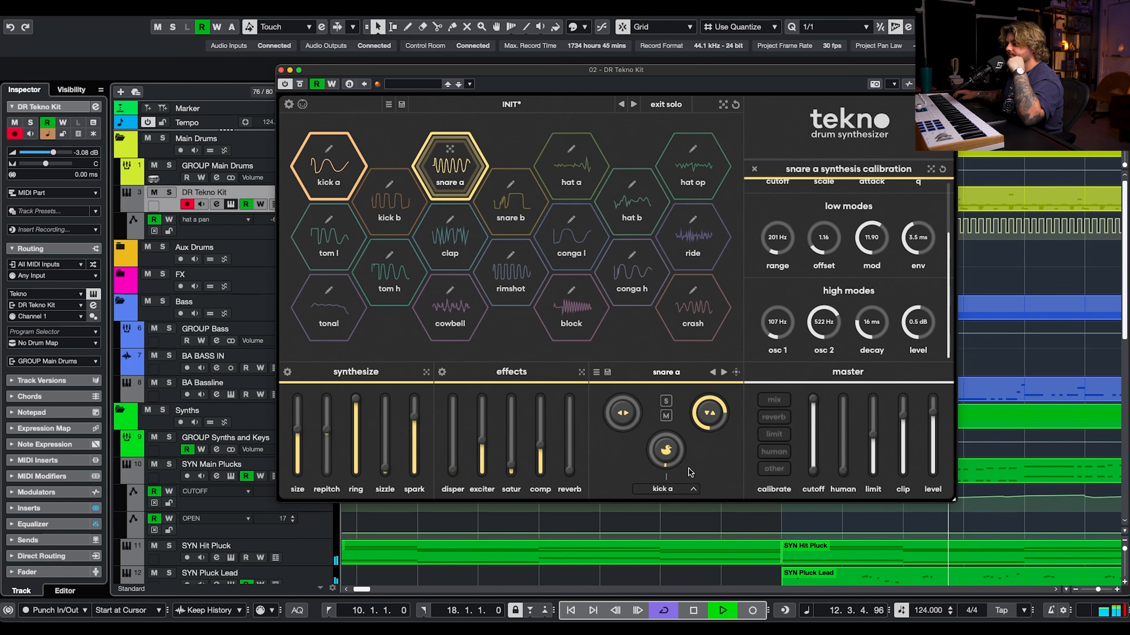
key("space")
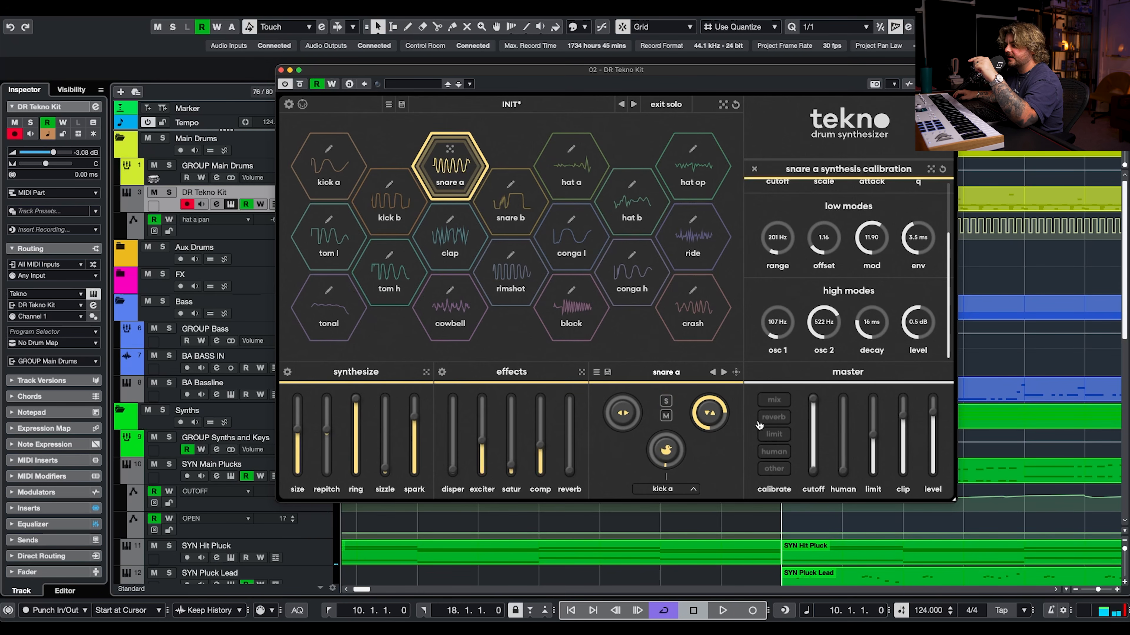
Set the master duck release to 7.2 ms and audition the pattern
left_click(773, 472)
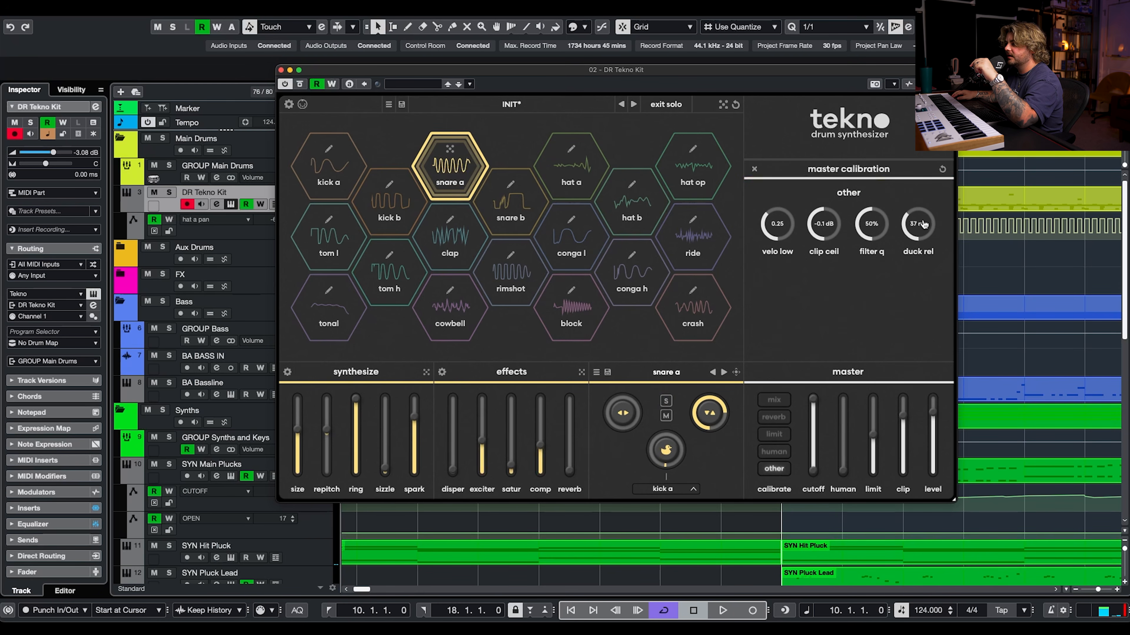
key("space")
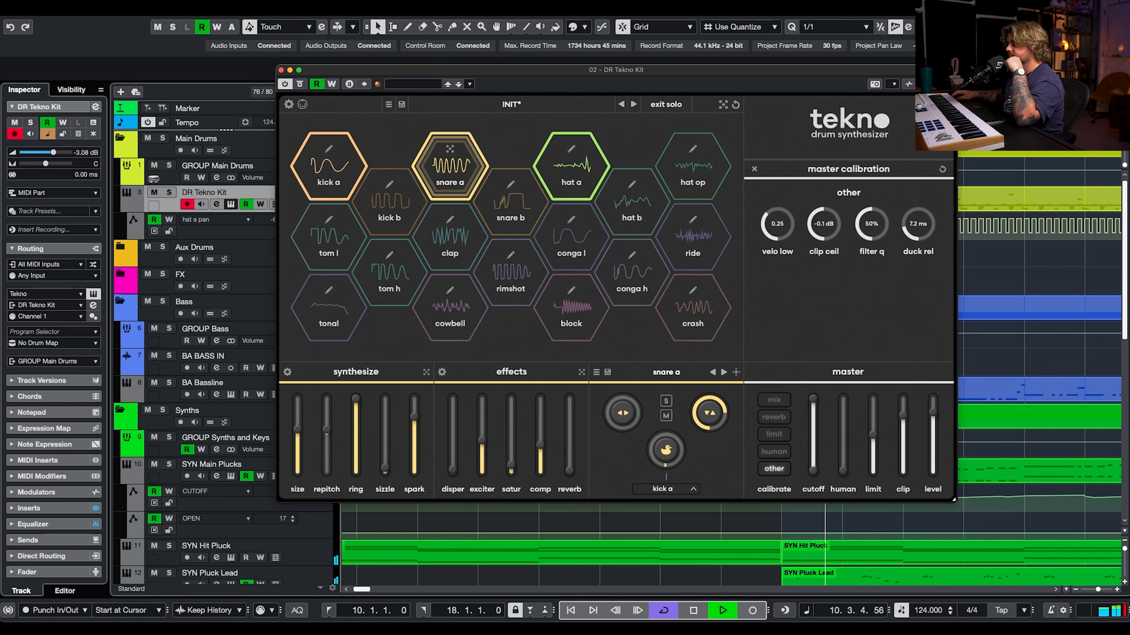
key("space")
Set snare a's reverb send to about -42 dB and raise its sizzle slightly during playback
left_click(451, 176)
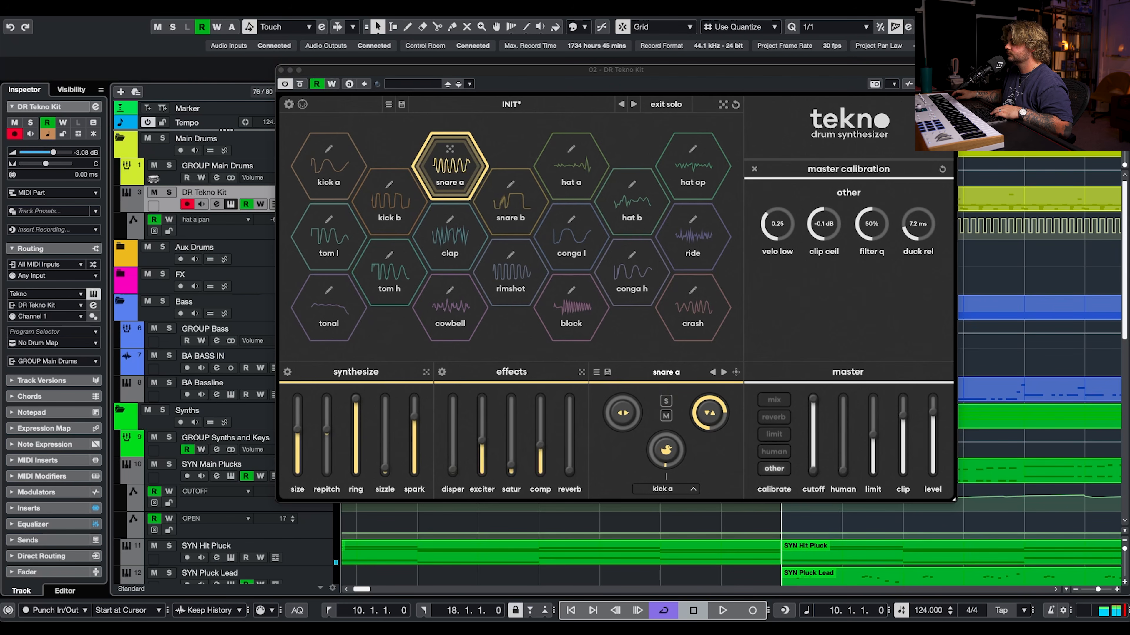
left_click(573, 471)
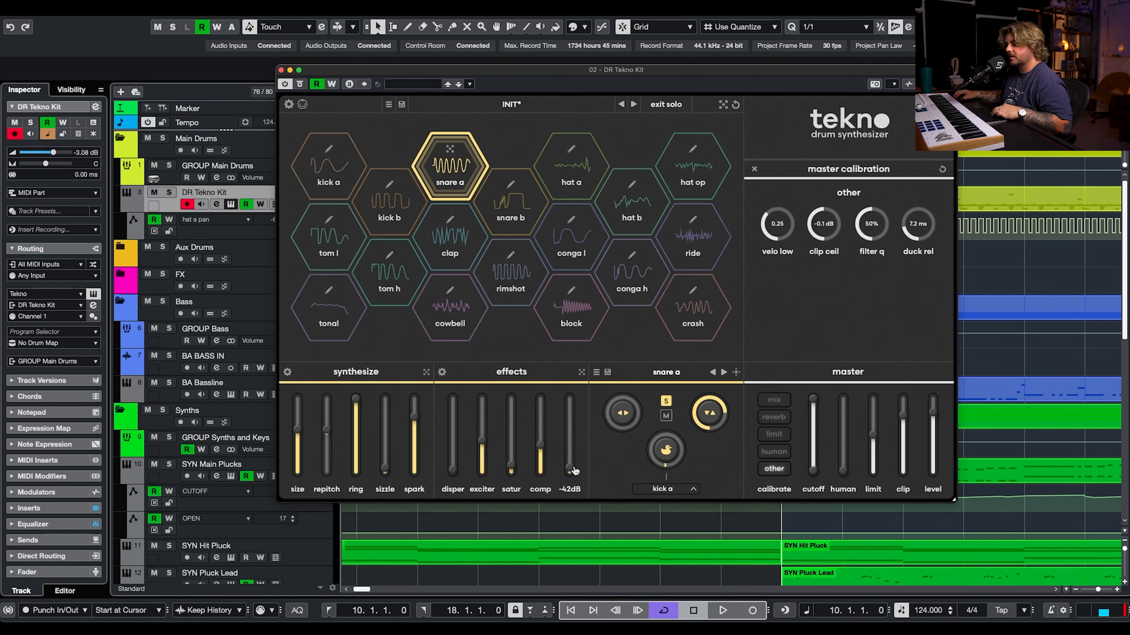
key("space")
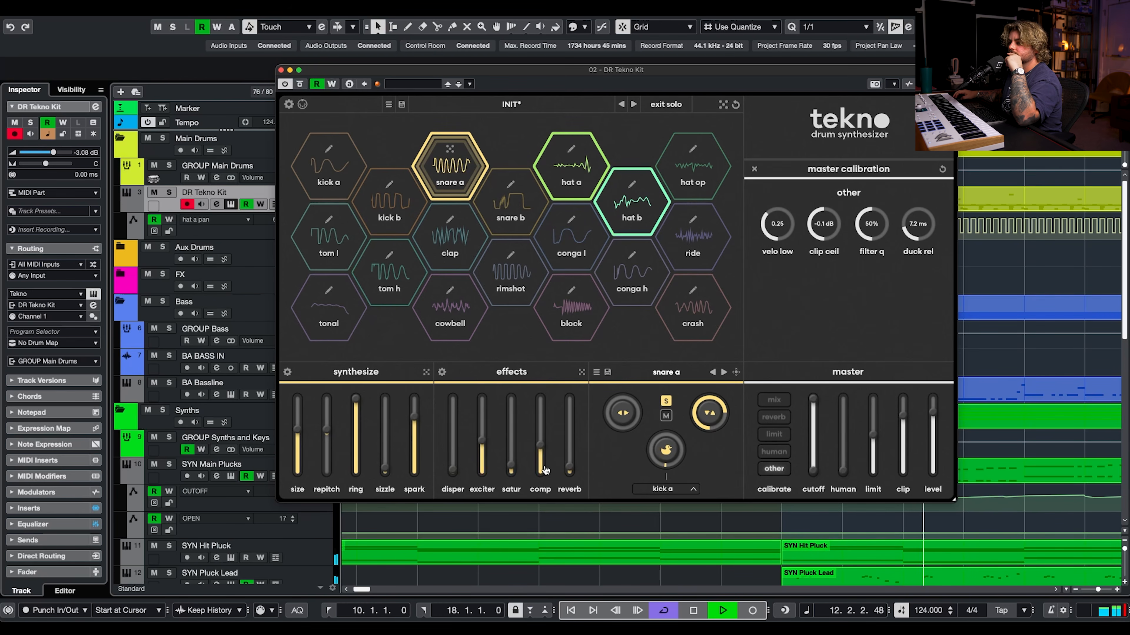
left_click_drag(386, 472, 388, 467)
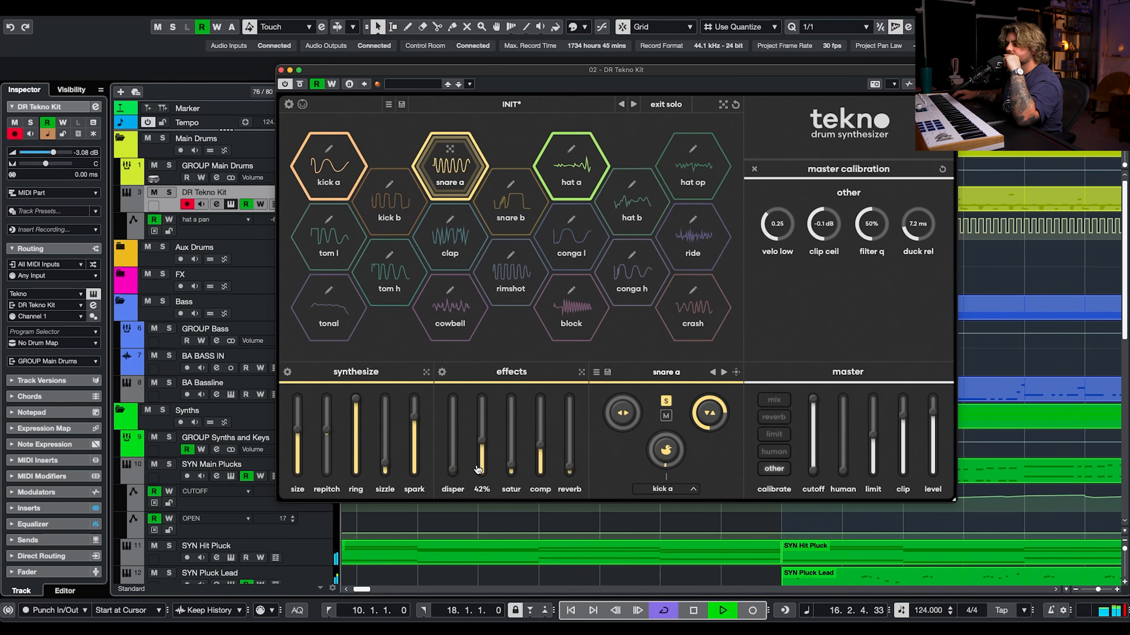
Set snare a's dispersion frequency to 135 Hz, filter lo-cut to 399 Hz and resonance to 6% during playback
left_click(442, 372)
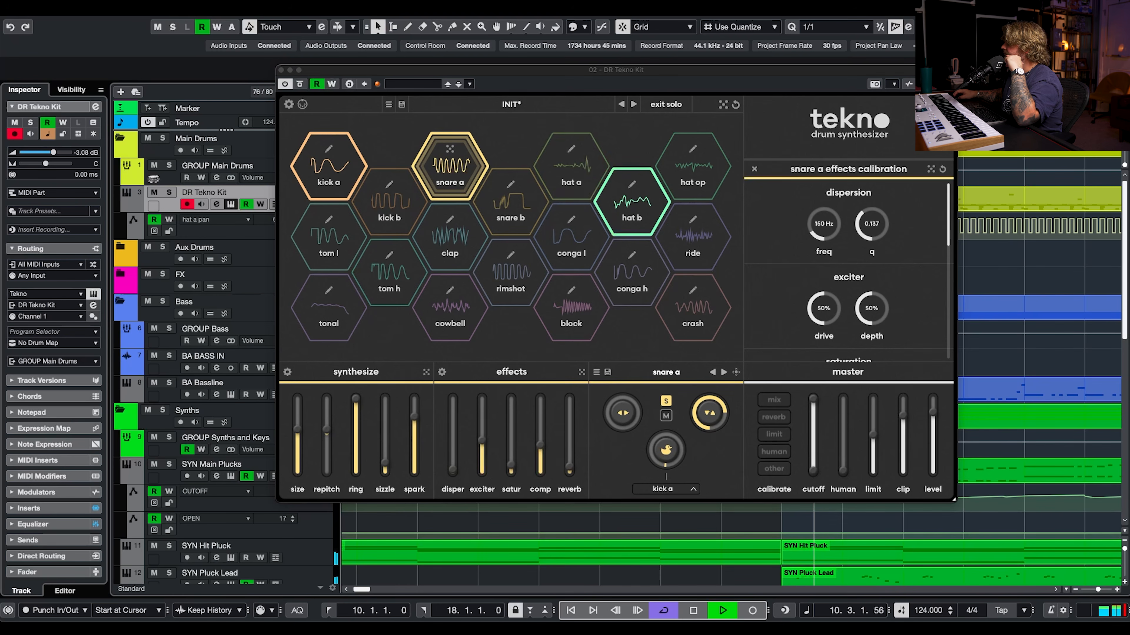
left_click_drag(828, 225, 829, 230)
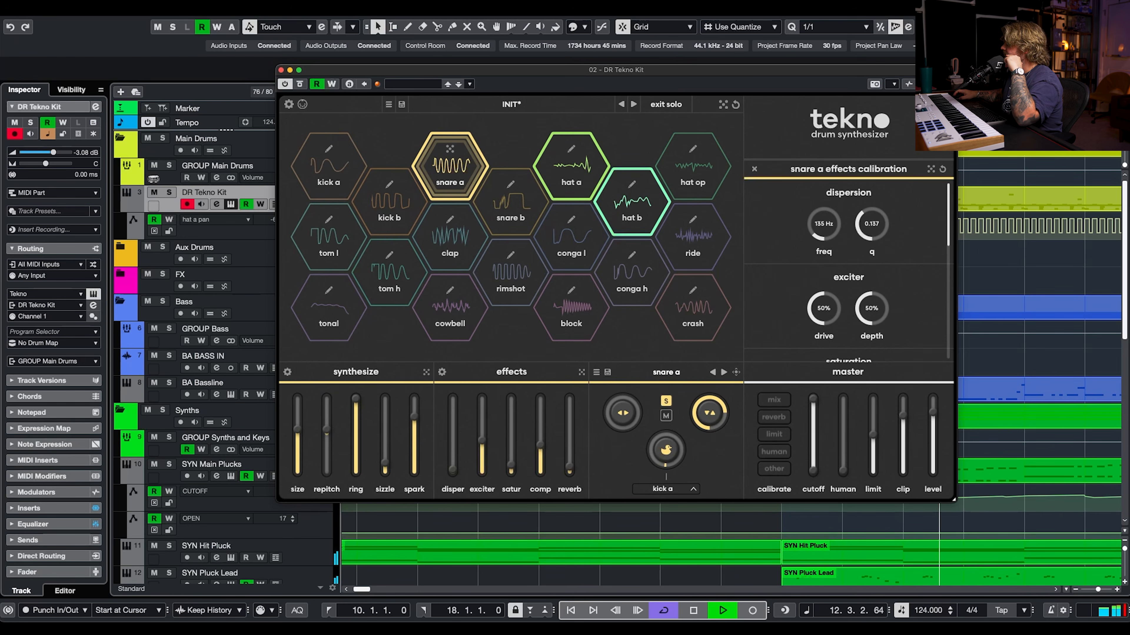
scroll(804, 308, "down", 2)
scroll(803, 308, "down", 3)
left_click_drag(876, 322, 873, 337)
left_click_drag(813, 314, 813, 311)
key("space")
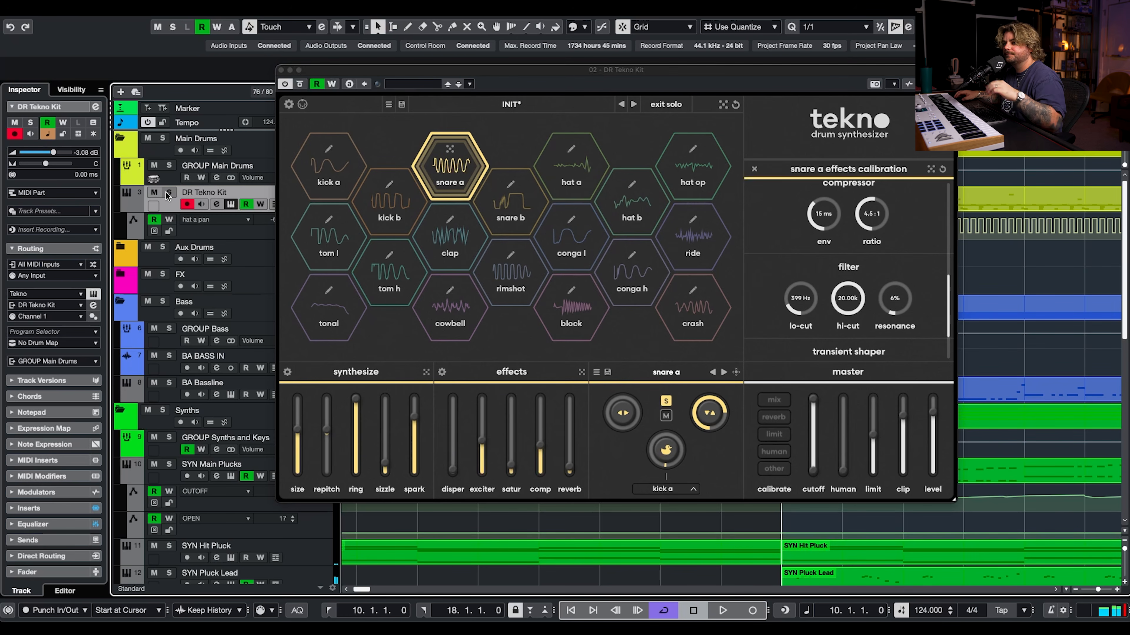
Solo the DR Tekno Kit track and toggle the solo of snare a
left_click(169, 192)
left_click(665, 401)
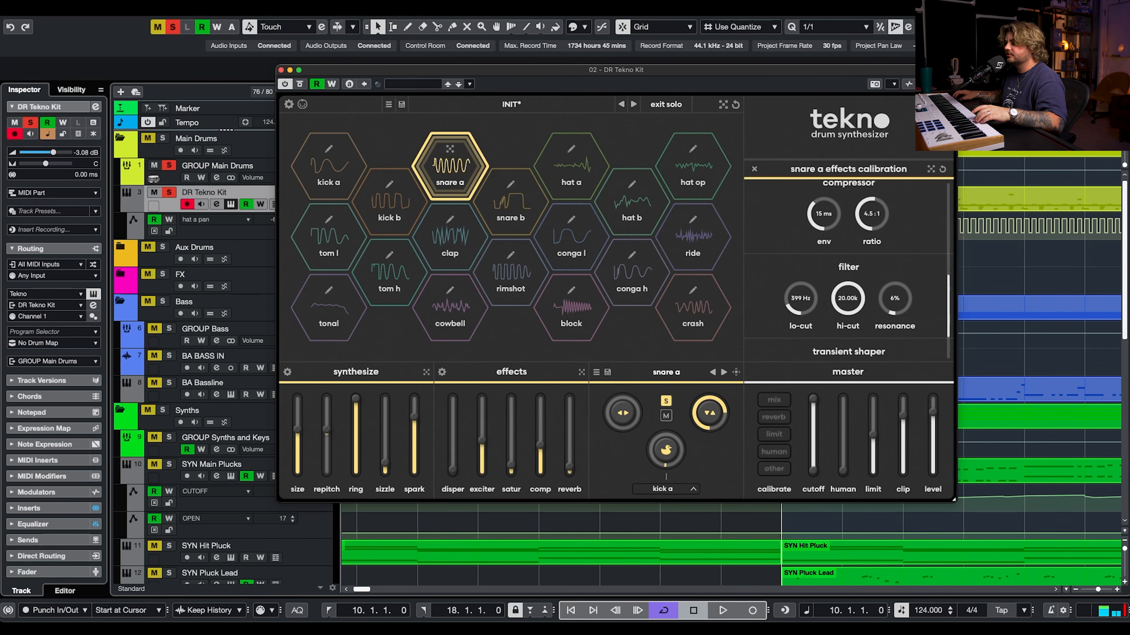
Close the DR Tekno Kit instrument window, clear the track solos and audition the full arrangement
left_click(280, 70)
left_click(172, 27)
key("space")
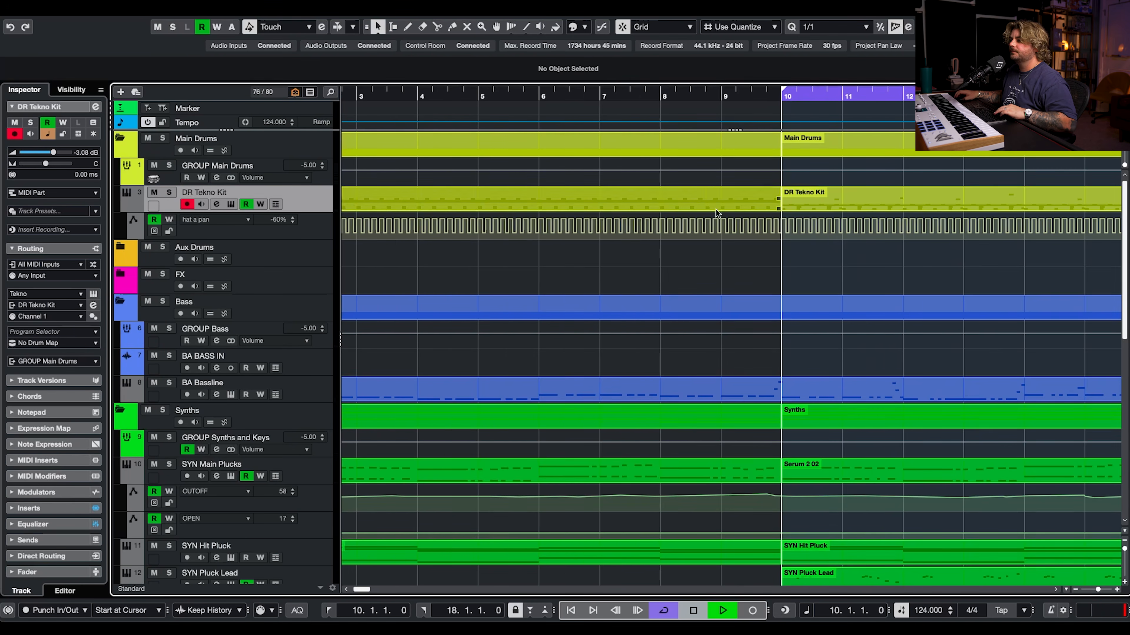
scroll(761, 255, "down", 5)
scroll(752, 252, "right", 2)
scroll(740, 247, "right", 1)
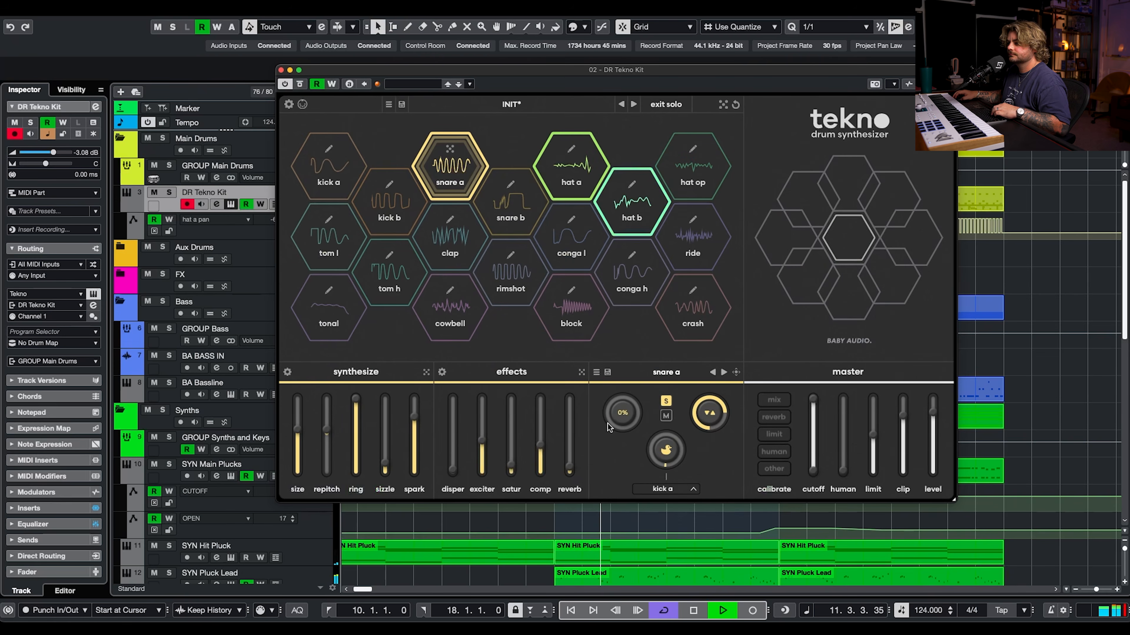
key("space")
Select hat b and lower its level slightly while the pattern plays
left_click(709, 415)
left_click(579, 177)
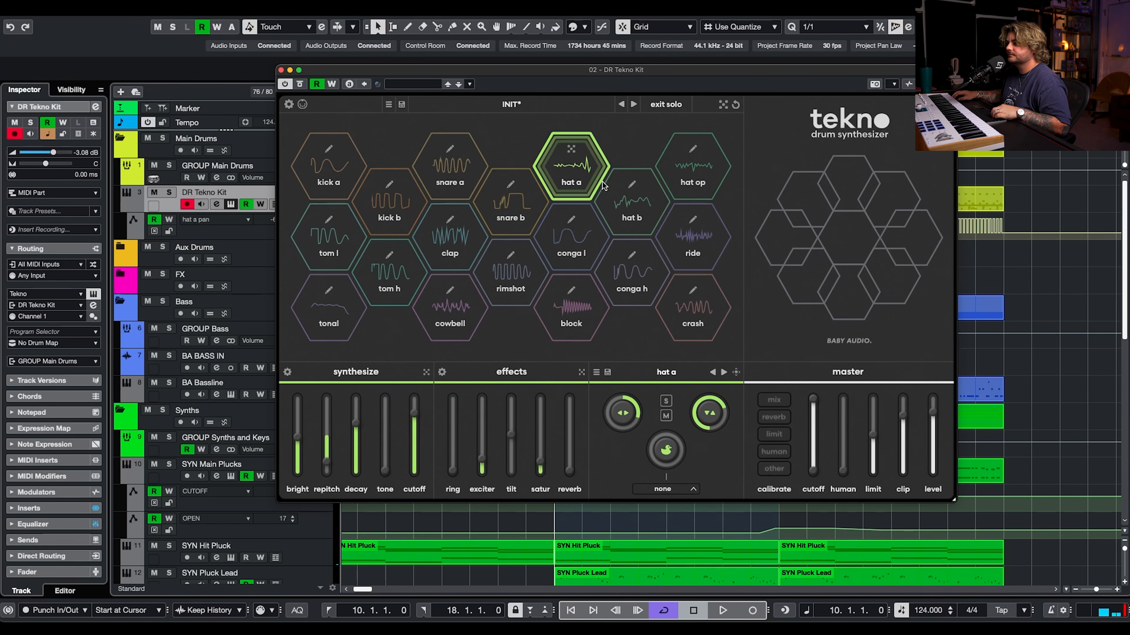
left_click(627, 203)
key("space")
left_click_drag(701, 406, 702, 415)
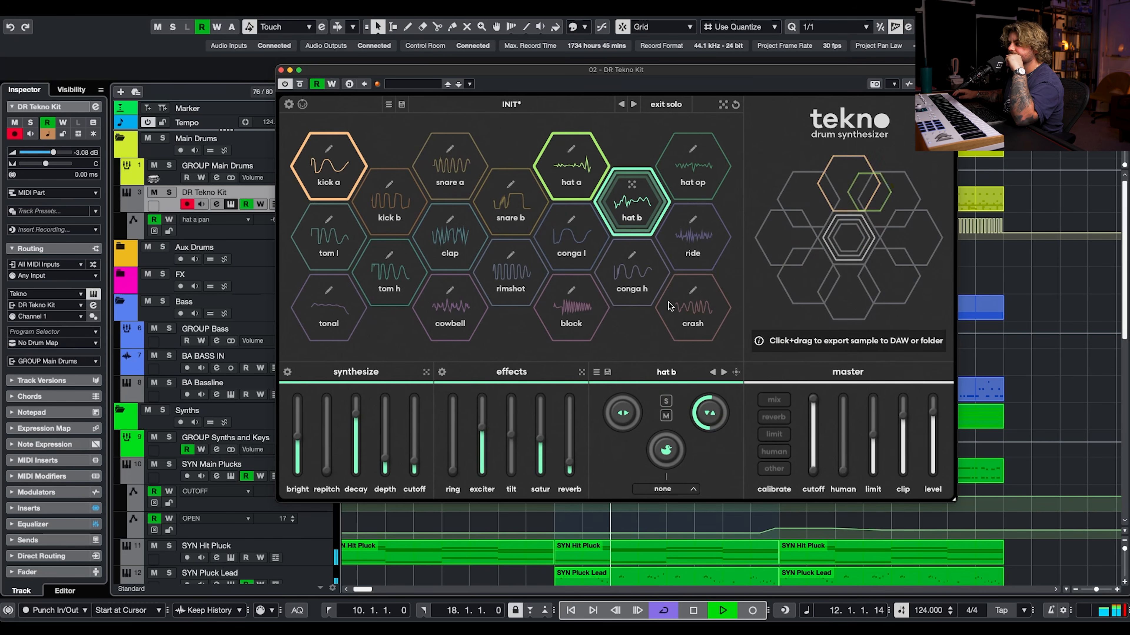
Raise hat b's decay and brightness slightly and open up its cutoff to about the middle during playback
left_click_drag(355, 425, 357, 418)
left_click_drag(297, 445, 303, 437)
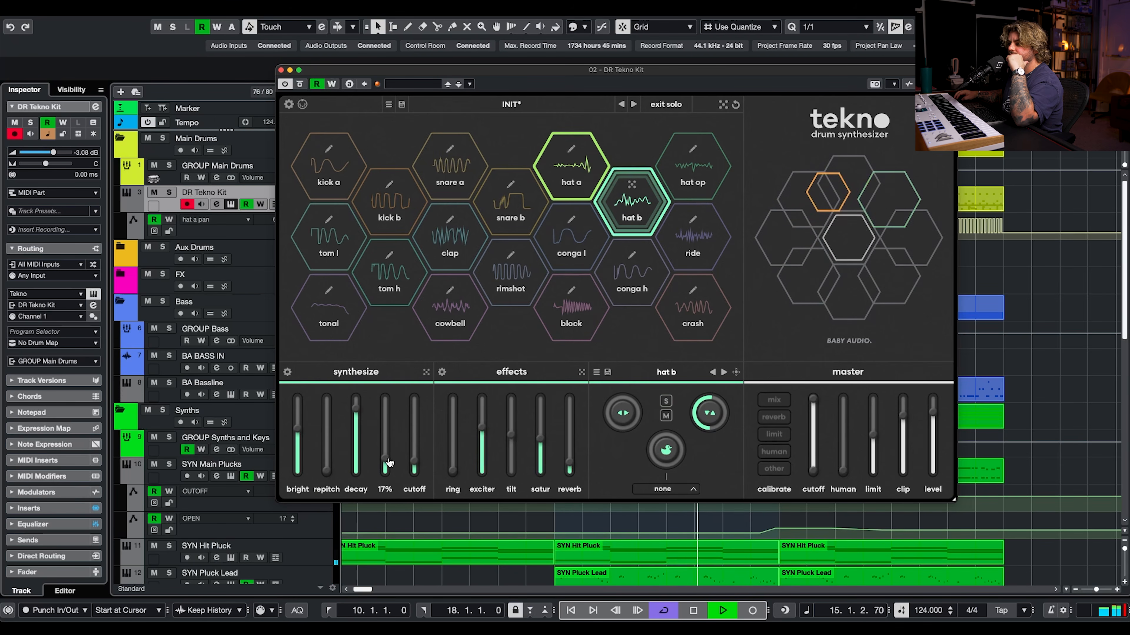
left_click_drag(416, 465, 418, 437)
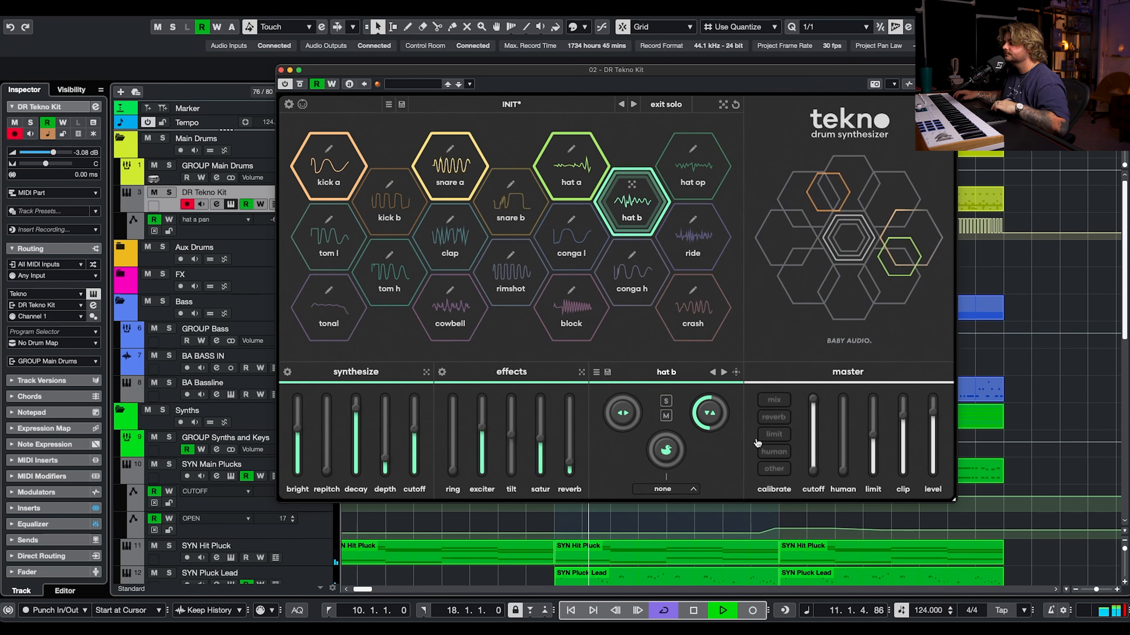
key("space")
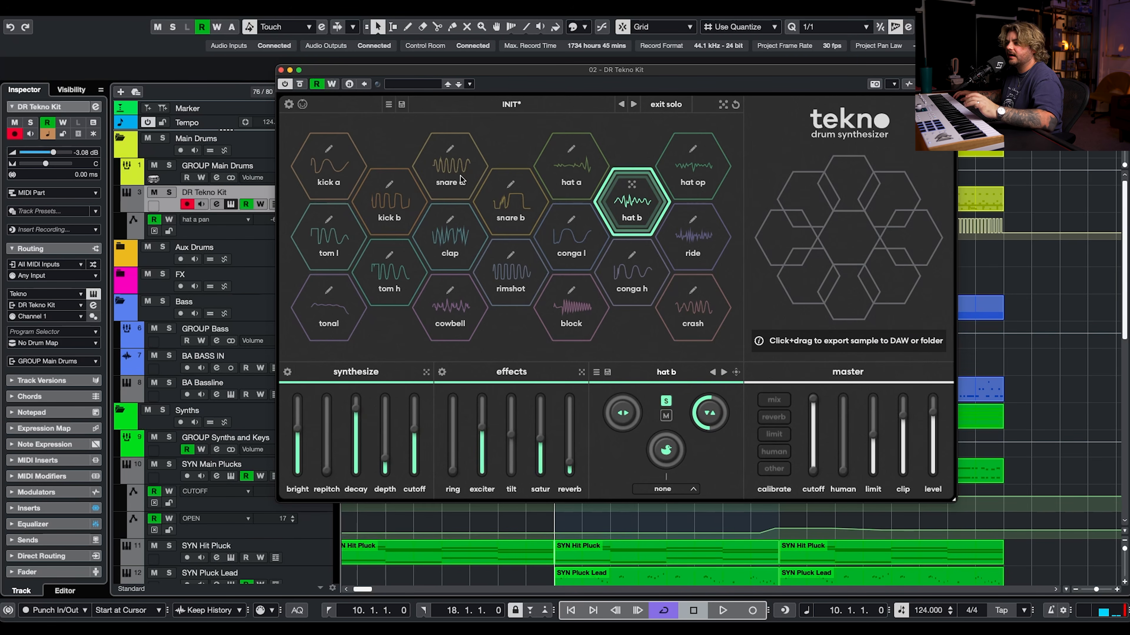
For kick b, switch the frequency control to pitch, raise the pitch and shorten the length to the minimum
left_click(421, 205)
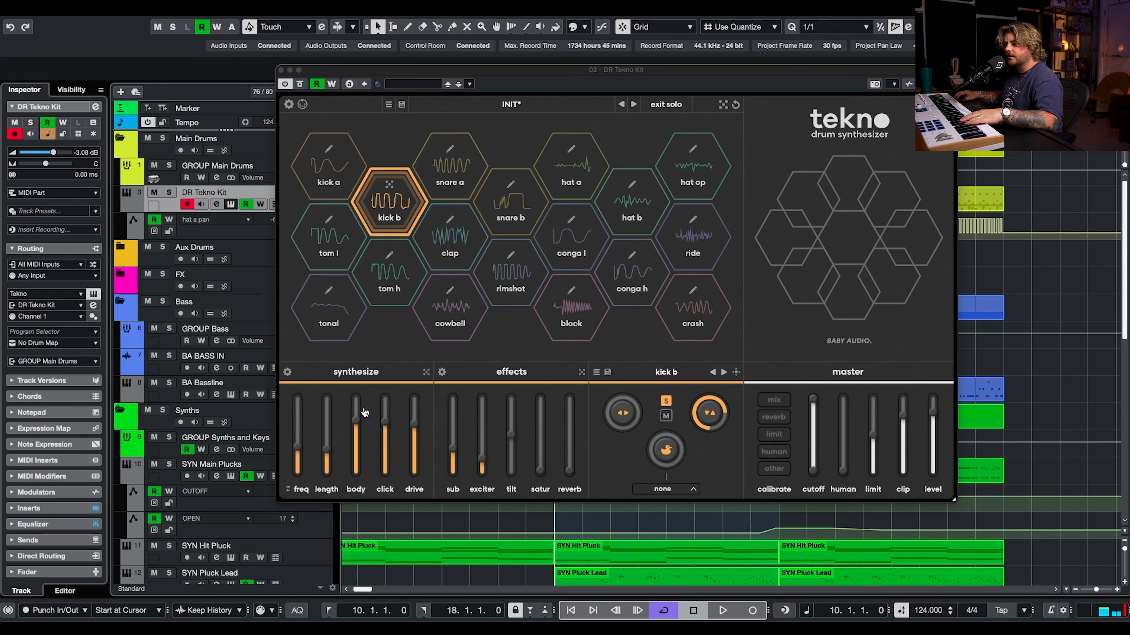
left_click(289, 490)
left_click_drag(299, 452, 301, 429)
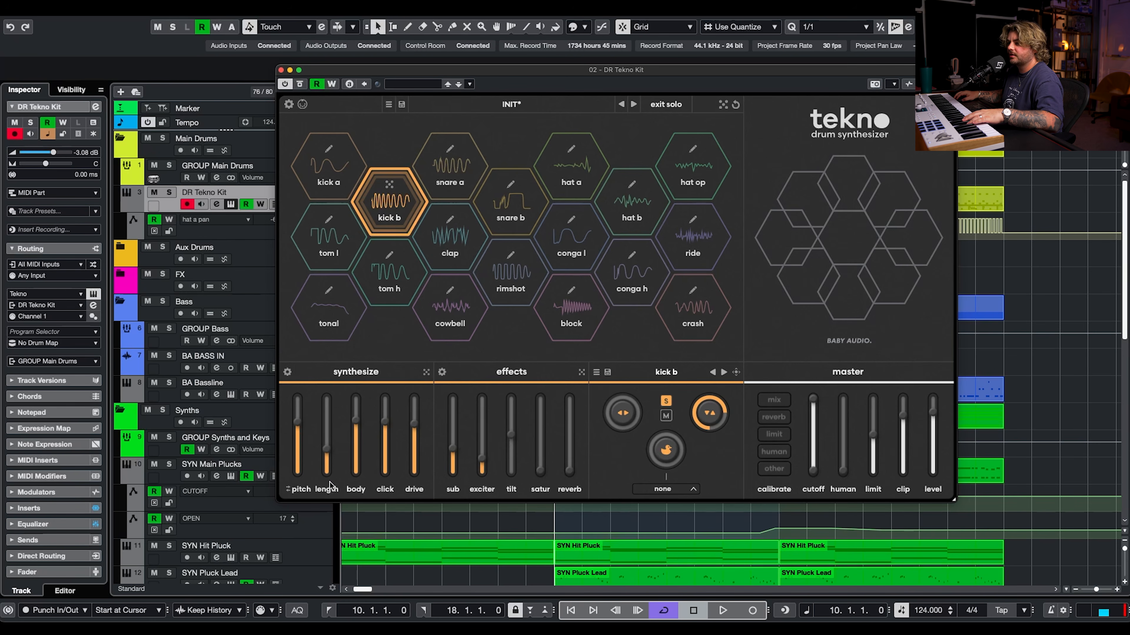
left_click_drag(329, 465, 329, 469)
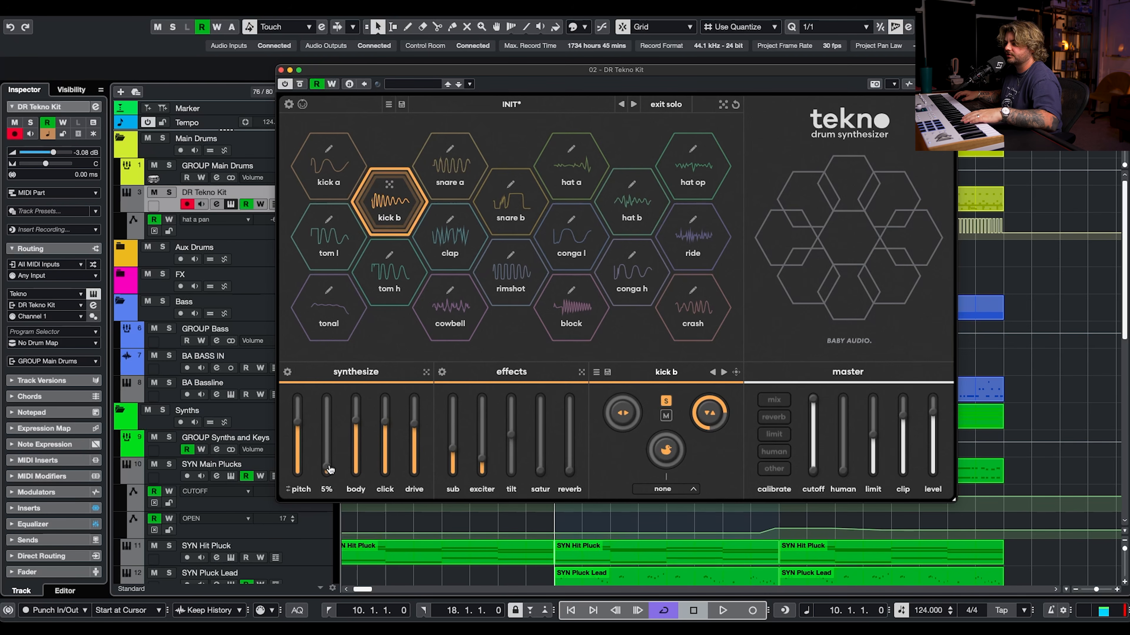
left_click_drag(329, 471, 329, 473)
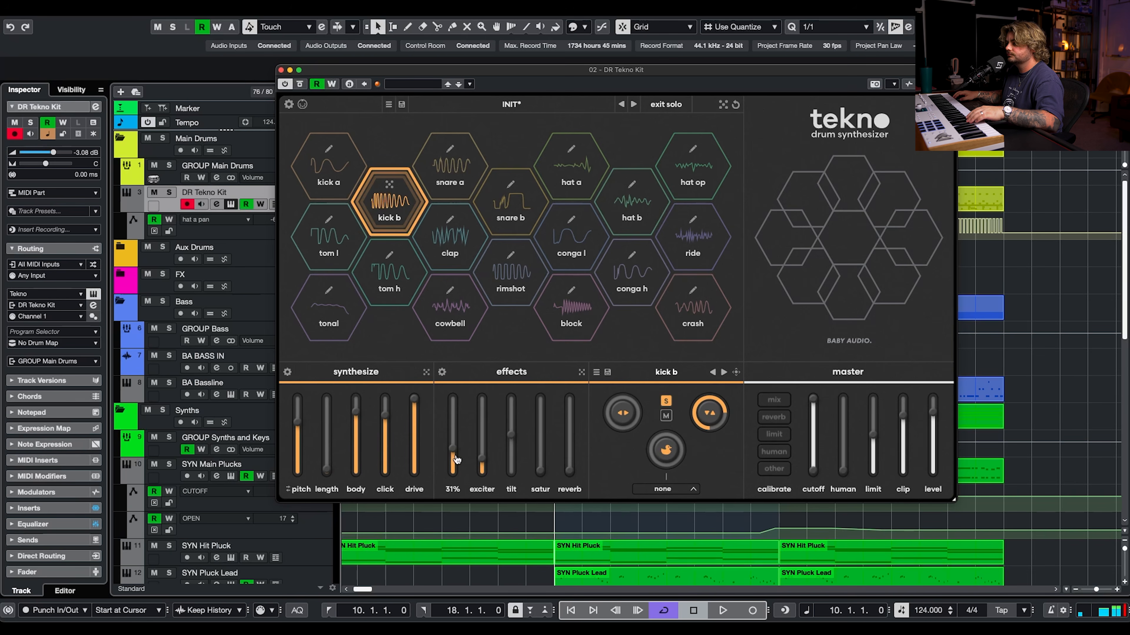
Raise kick b's tilt to the maximum, fine-tune its exciter and lower its level
left_click_drag(514, 434, 517, 395)
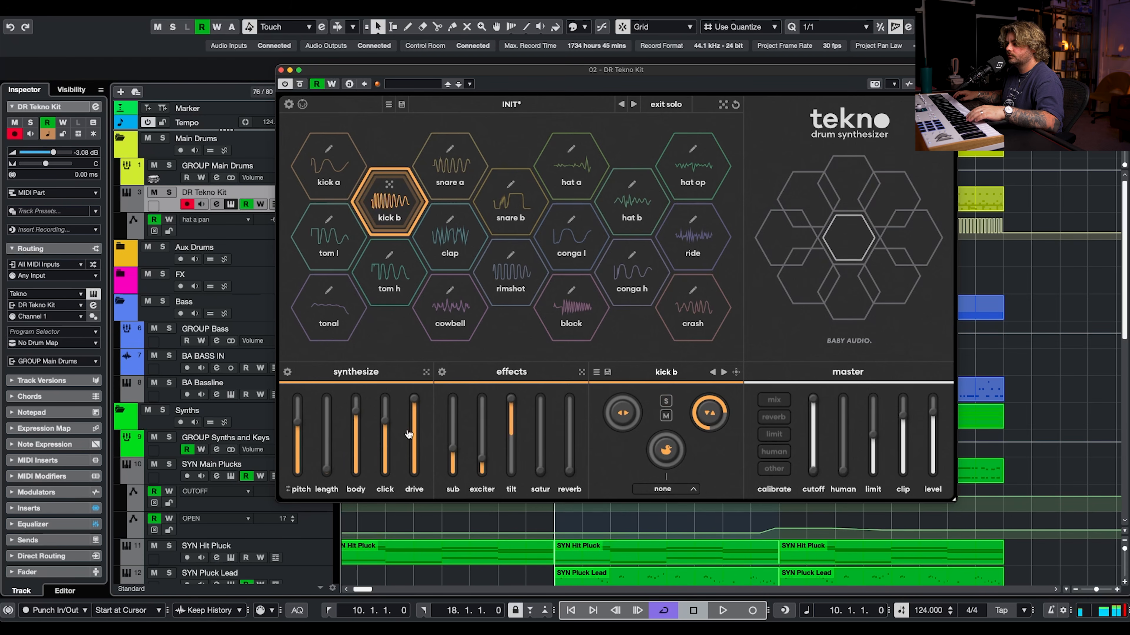
left_click_drag(488, 458, 485, 461)
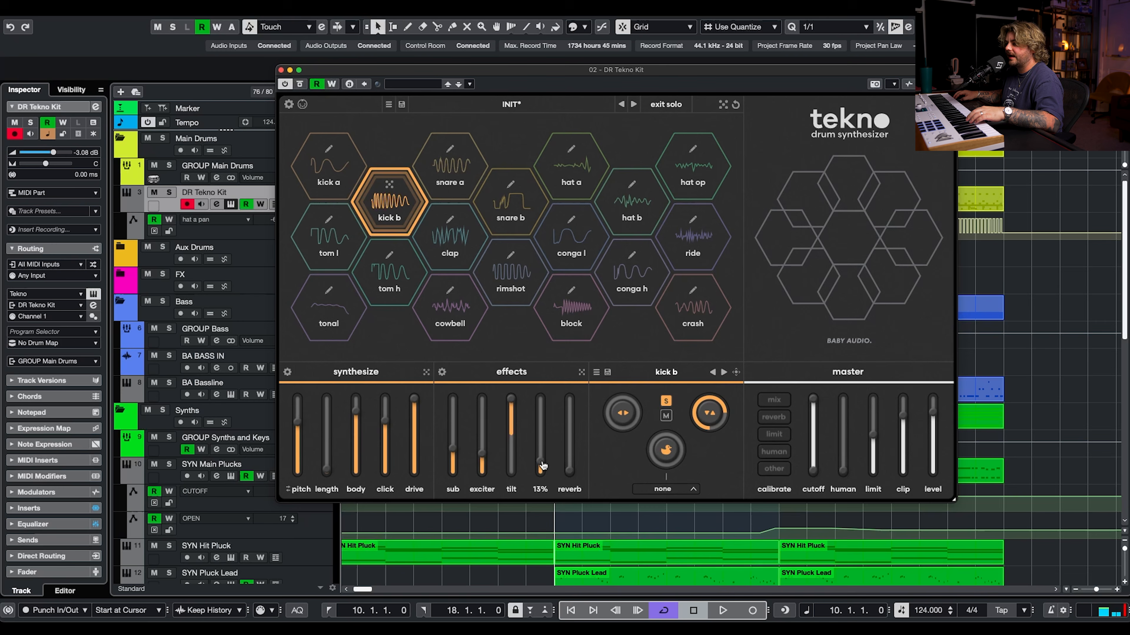
left_click_drag(704, 417, 699, 444)
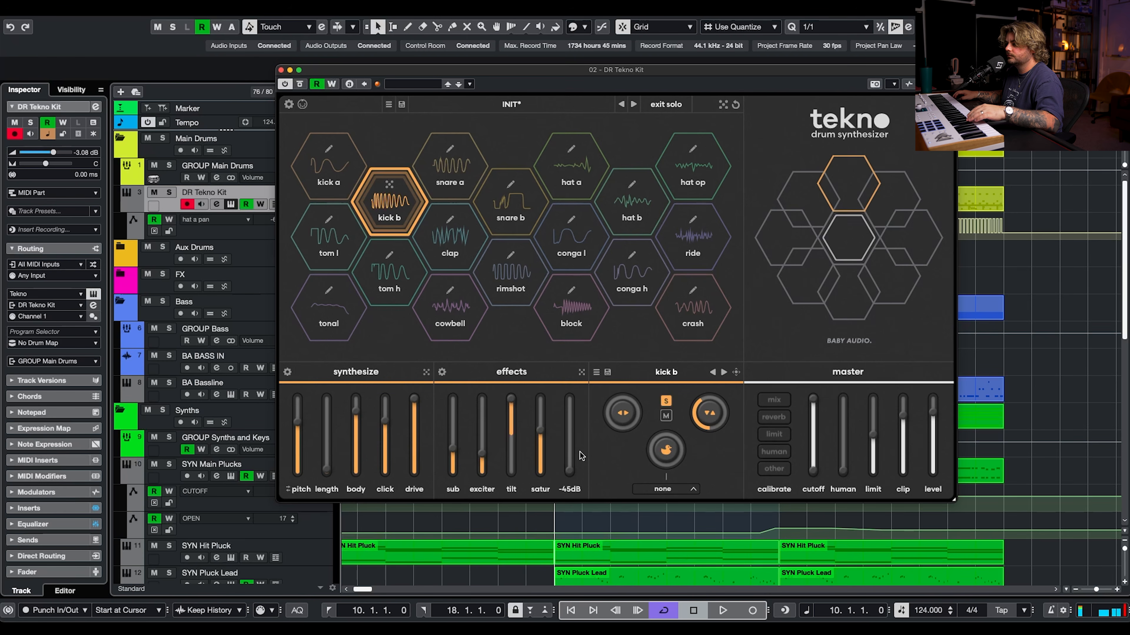
Set the master human calibration to 5% params, 9% time and 7% accent
left_click(774, 451)
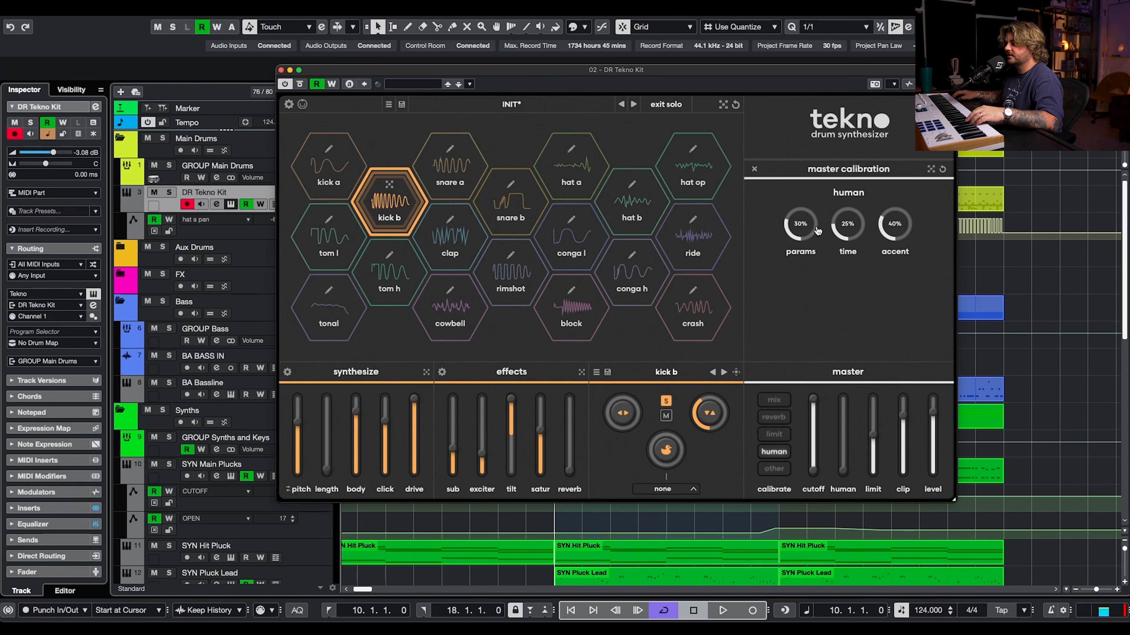
left_click_drag(801, 252, 880, 249)
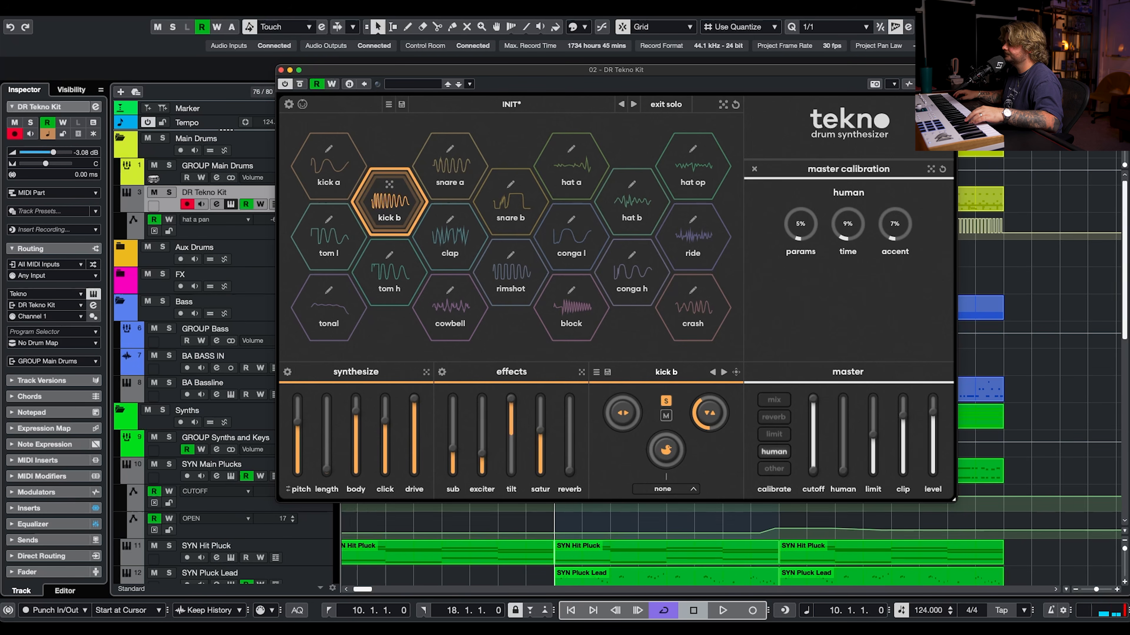
Lower kick b's click slightly and open its synthesis calibration at the pitch mod and resonator settings
mouse_move(414, 421)
mouse_move(380, 425)
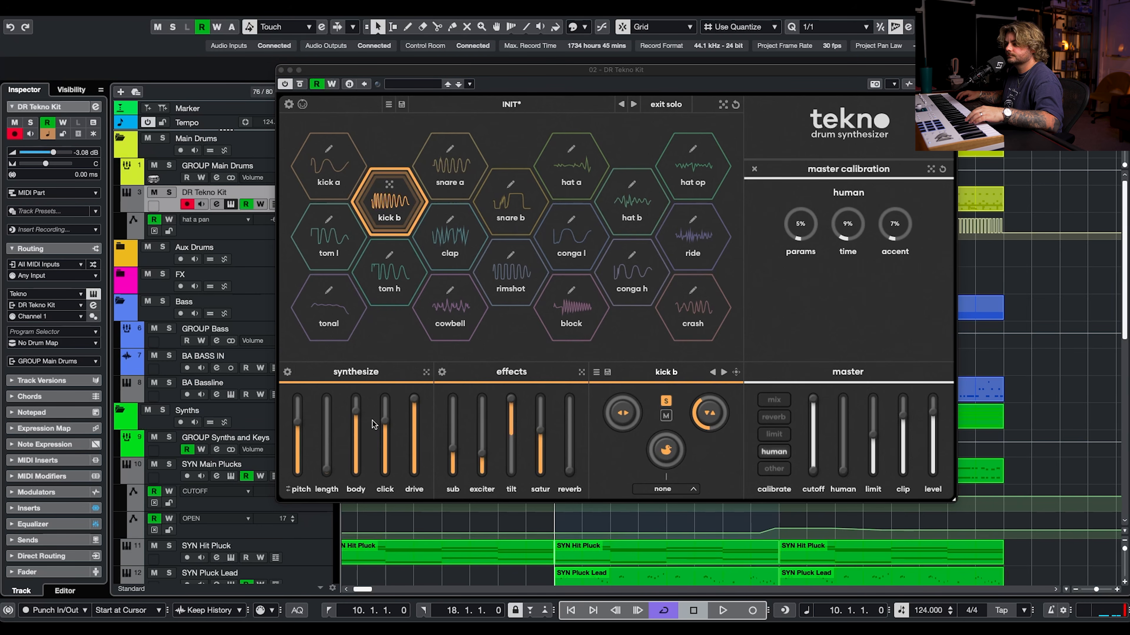
left_click_drag(381, 426, 383, 434)
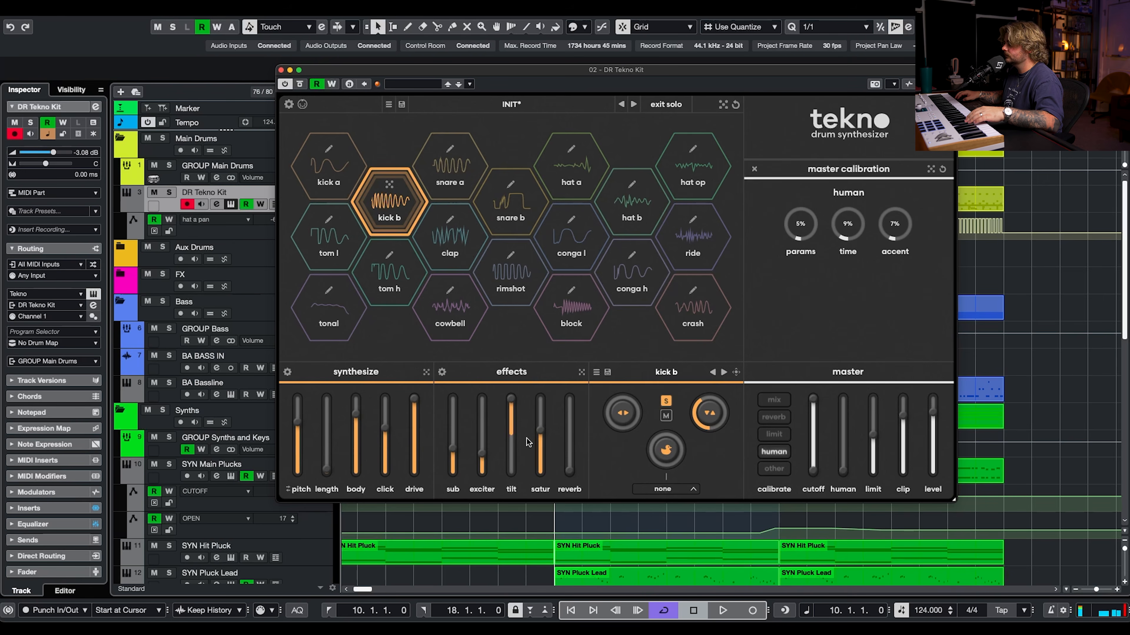
left_click(288, 372)
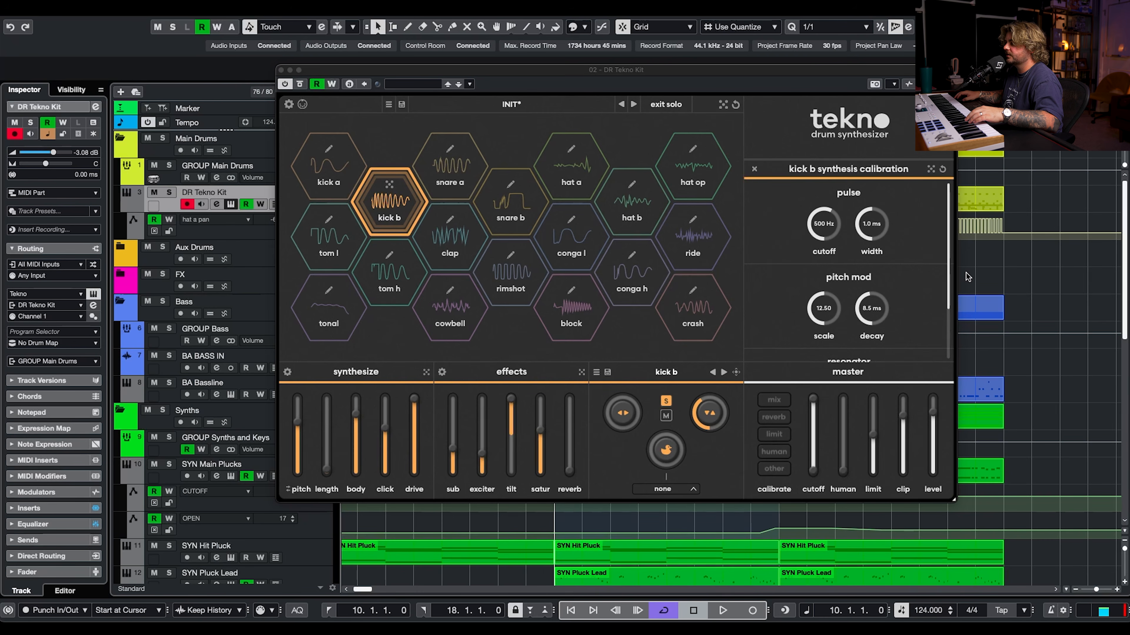
scroll(938, 275, "down", 3)
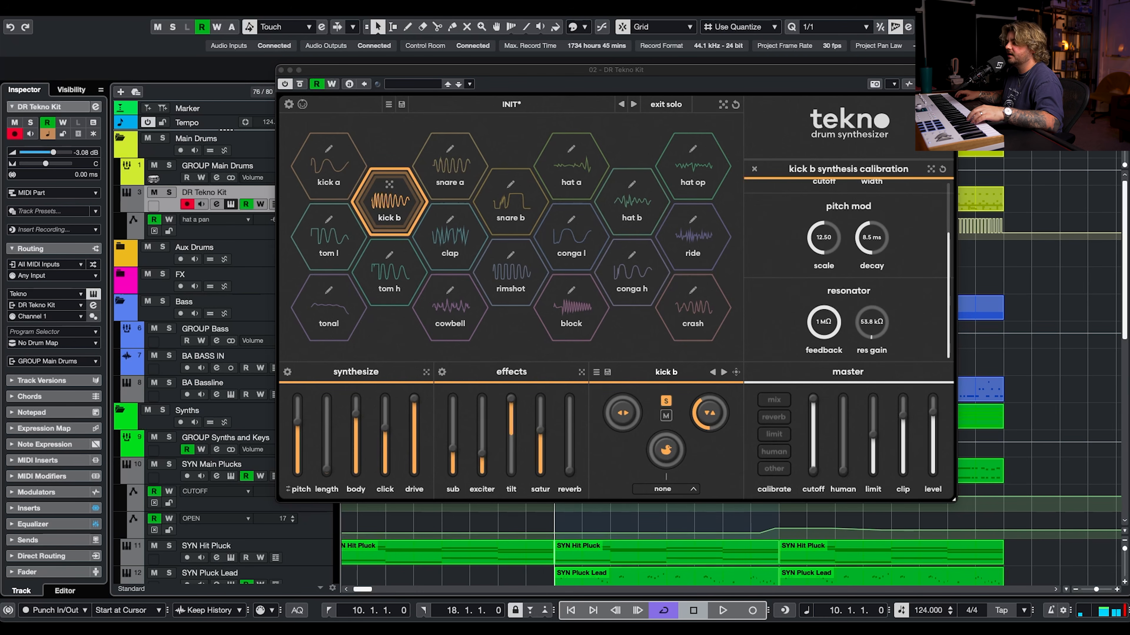
Audition the section from bar 18 with the DR Tekno Kit track soloed and the loop range moved to bars 18 to 26
left_click_drag(314, 73, 303, 190)
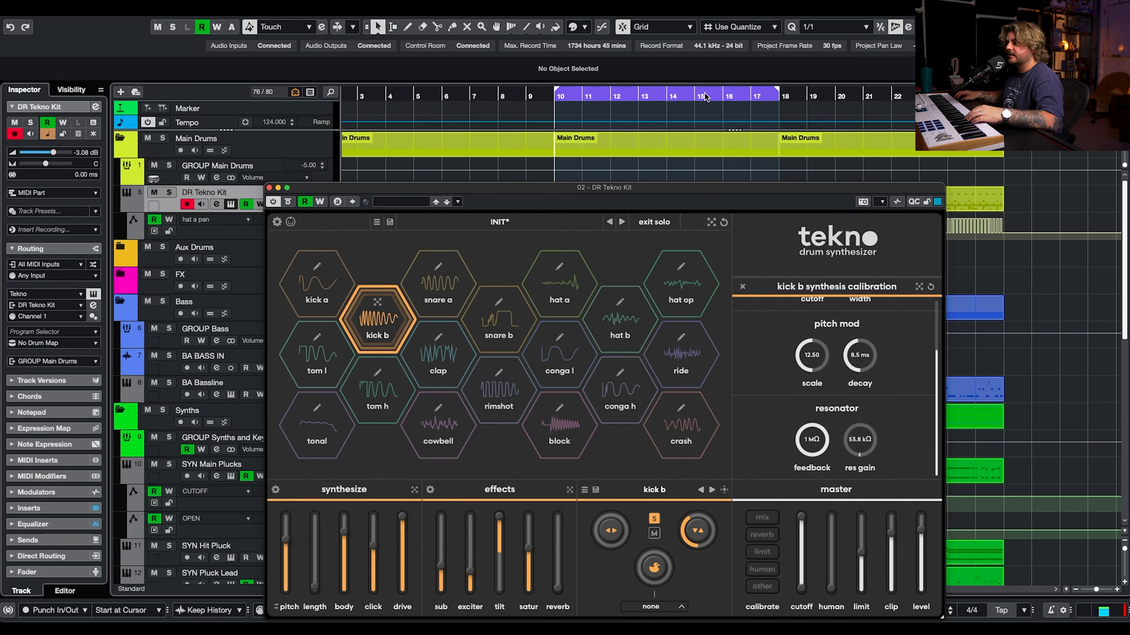
left_click(773, 96)
key("space")
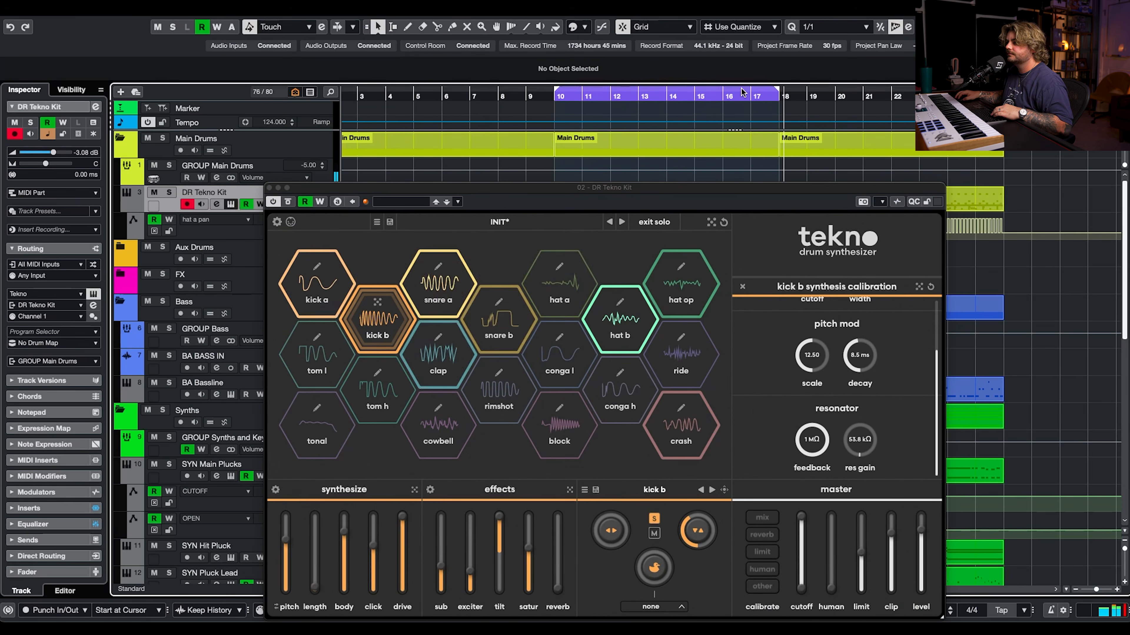
left_click(168, 192)
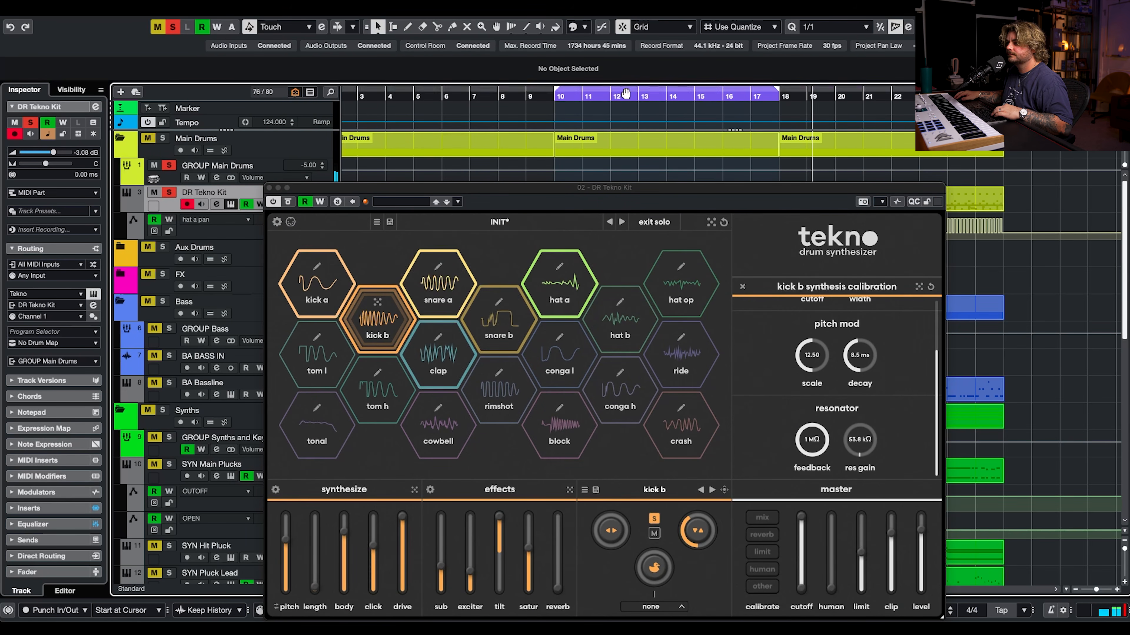
left_click_drag(622, 91, 842, 90)
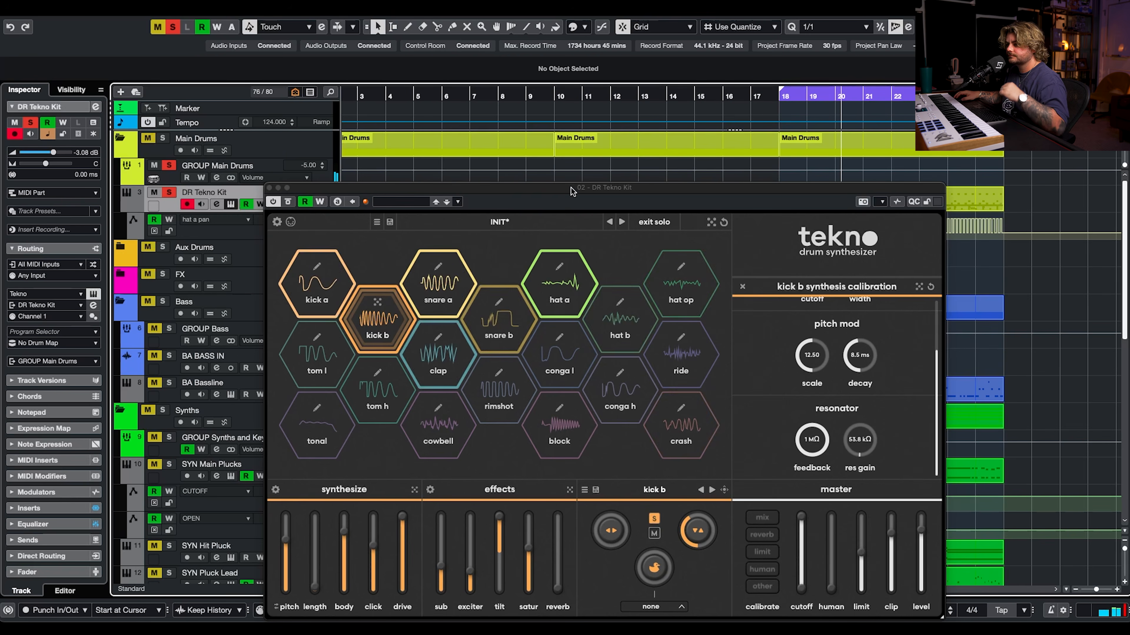
left_click_drag(585, 181, 600, 151)
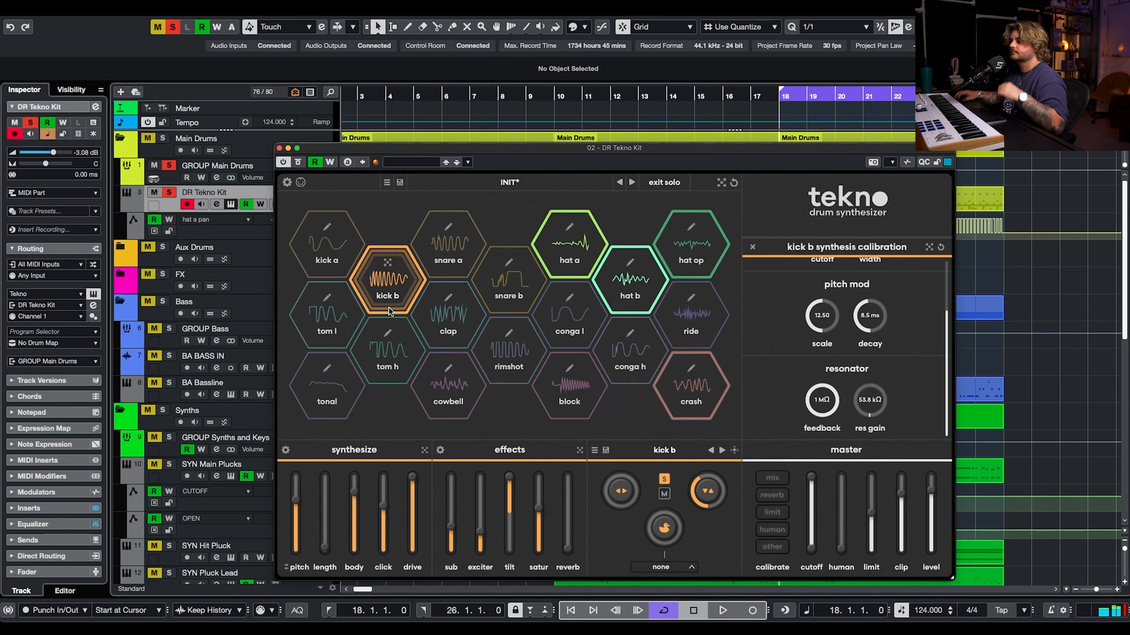
key("space")
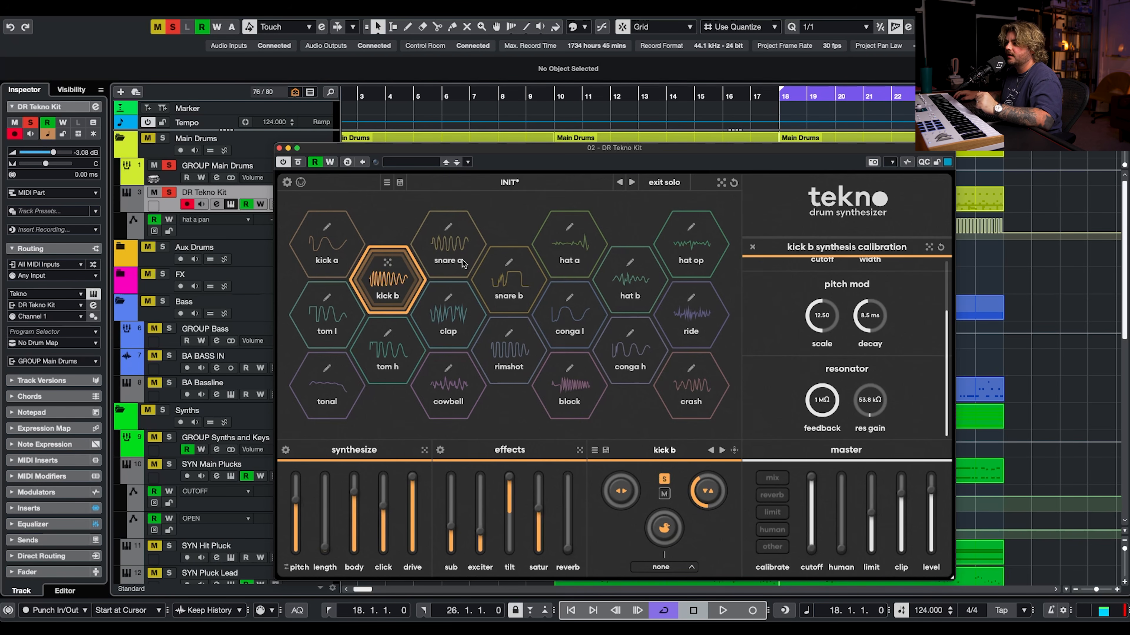
Solo snare b, lower its frequency, raise its repitch to 0.43 and reduce its body to the minimum
left_click(520, 281)
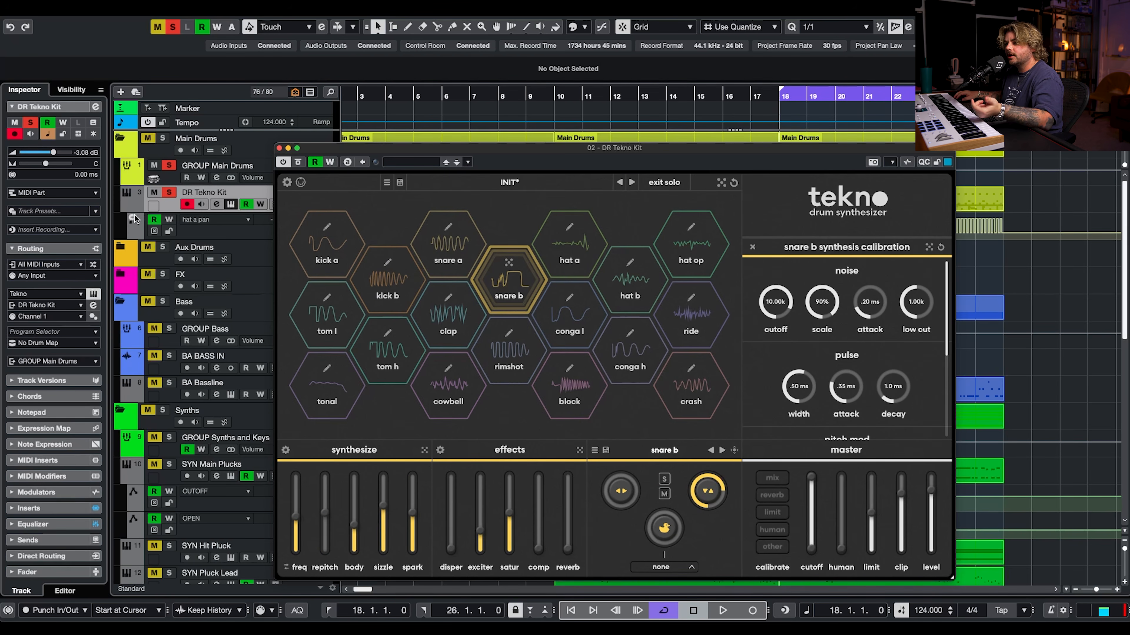
left_click(664, 479)
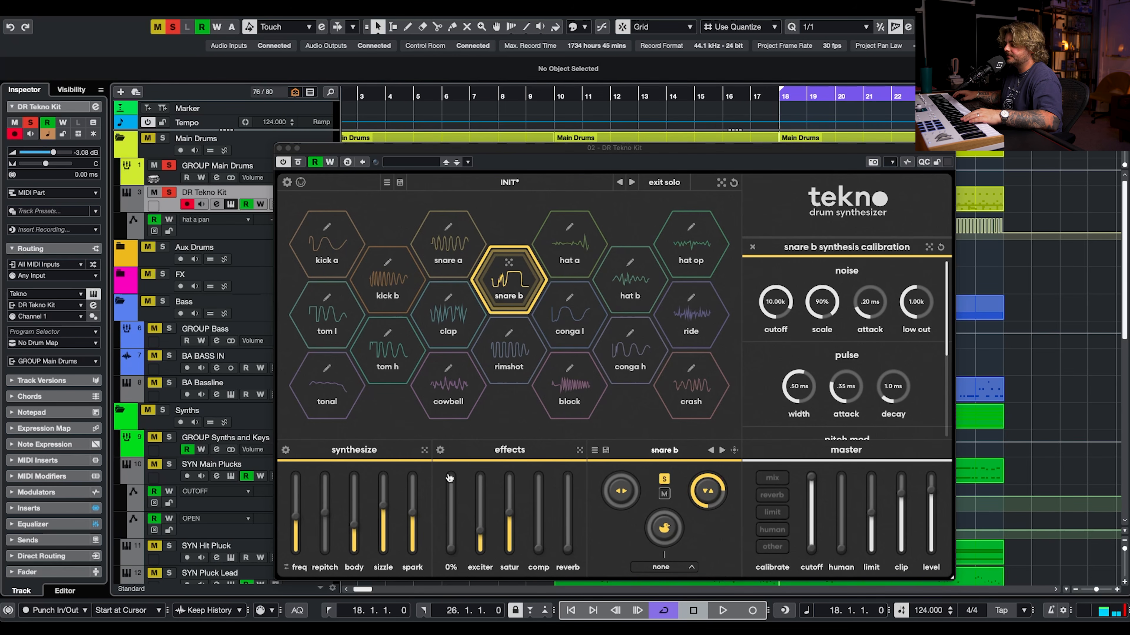
left_click_drag(296, 517, 326, 497)
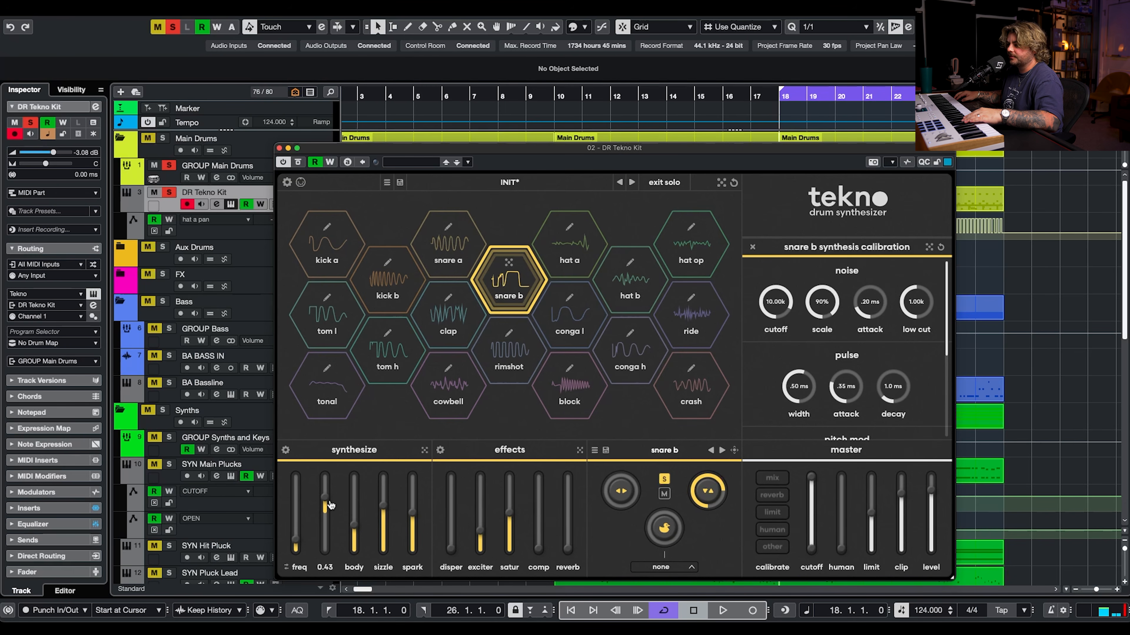
left_click_drag(356, 536, 356, 552)
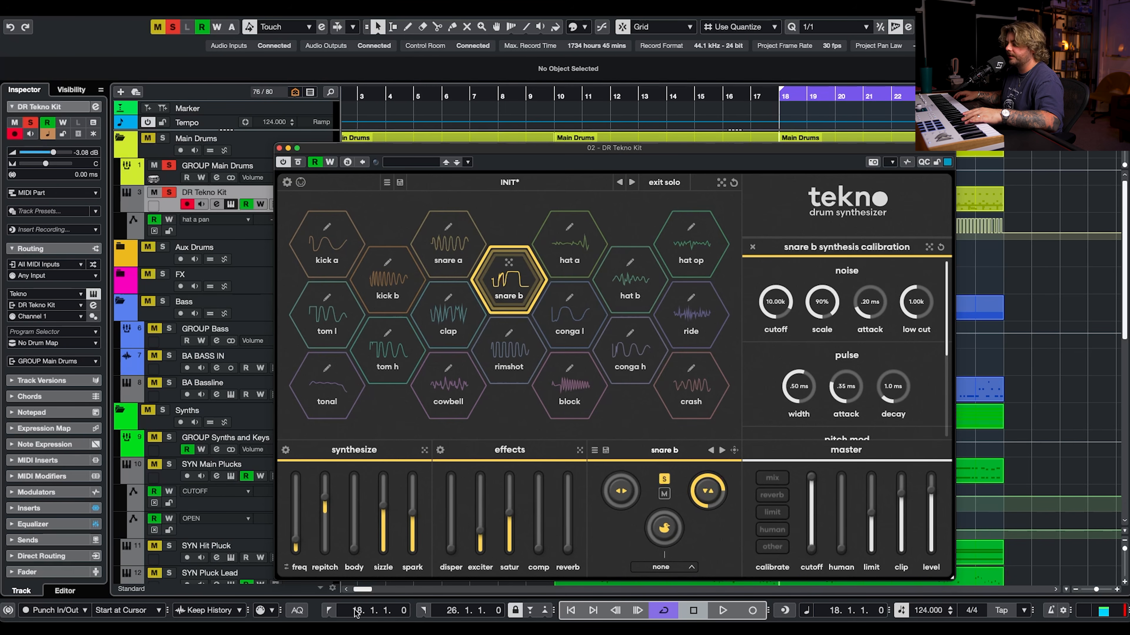
Raise snare b's sizzle, spark and reverb to the maximum and increase its exciter to about the middle
left_click_drag(383, 505, 386, 470)
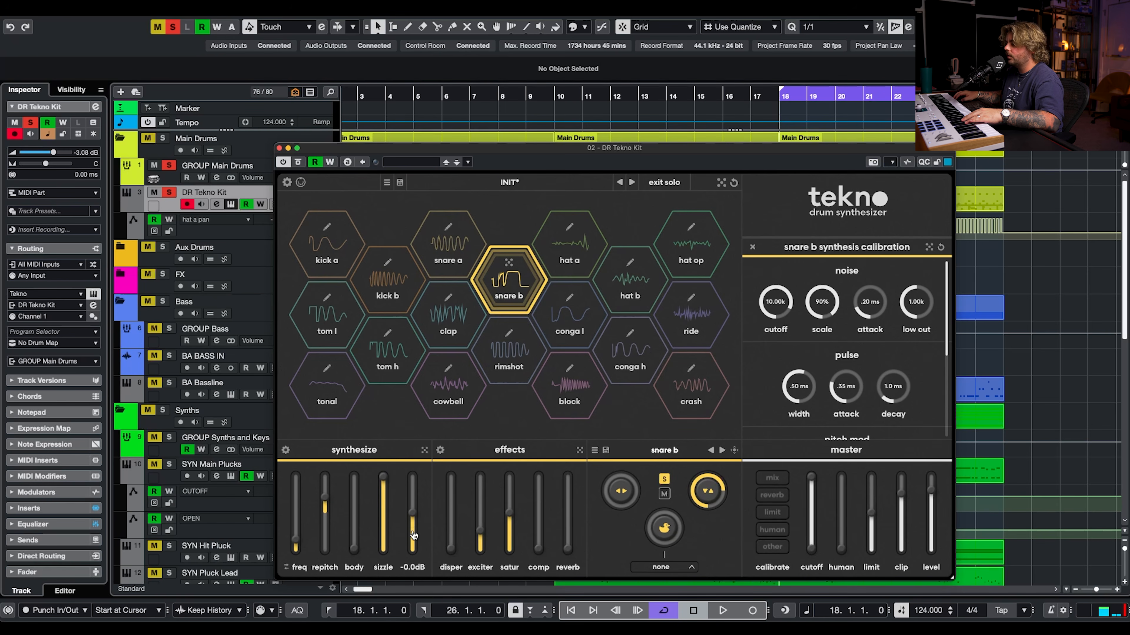
left_click_drag(413, 523, 413, 475)
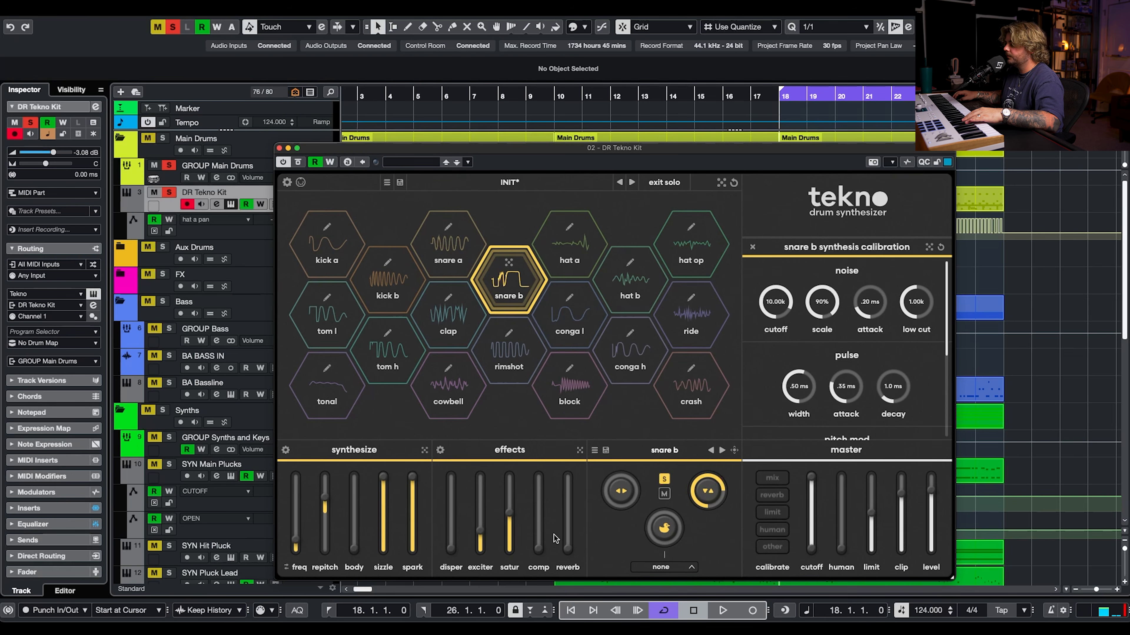
left_click_drag(561, 541, 567, 501)
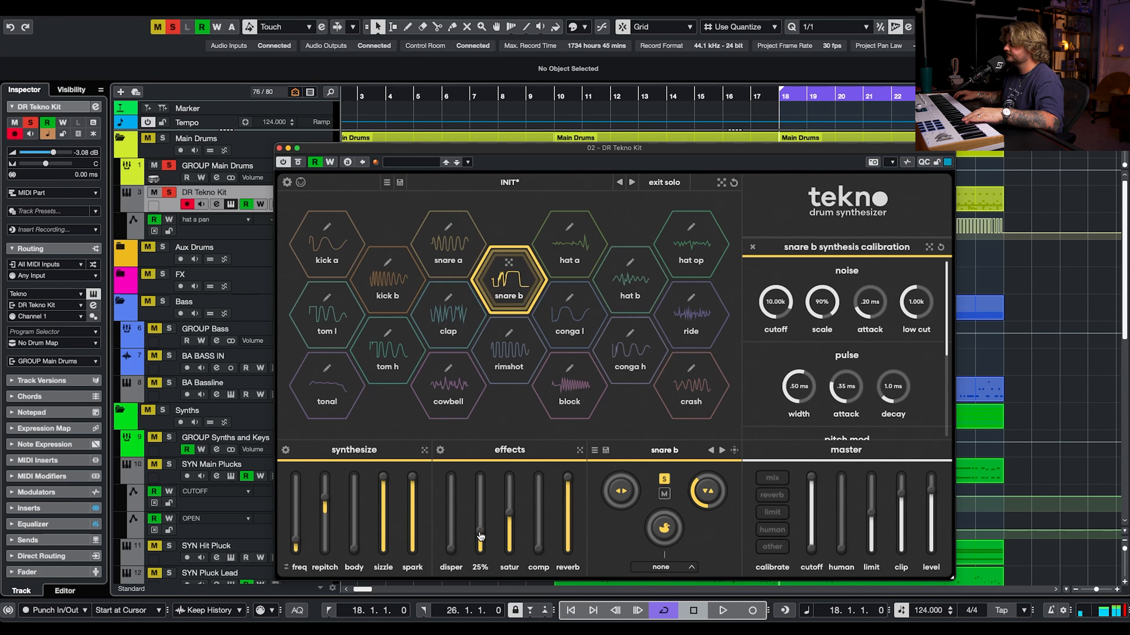
left_click_drag(480, 536, 481, 506)
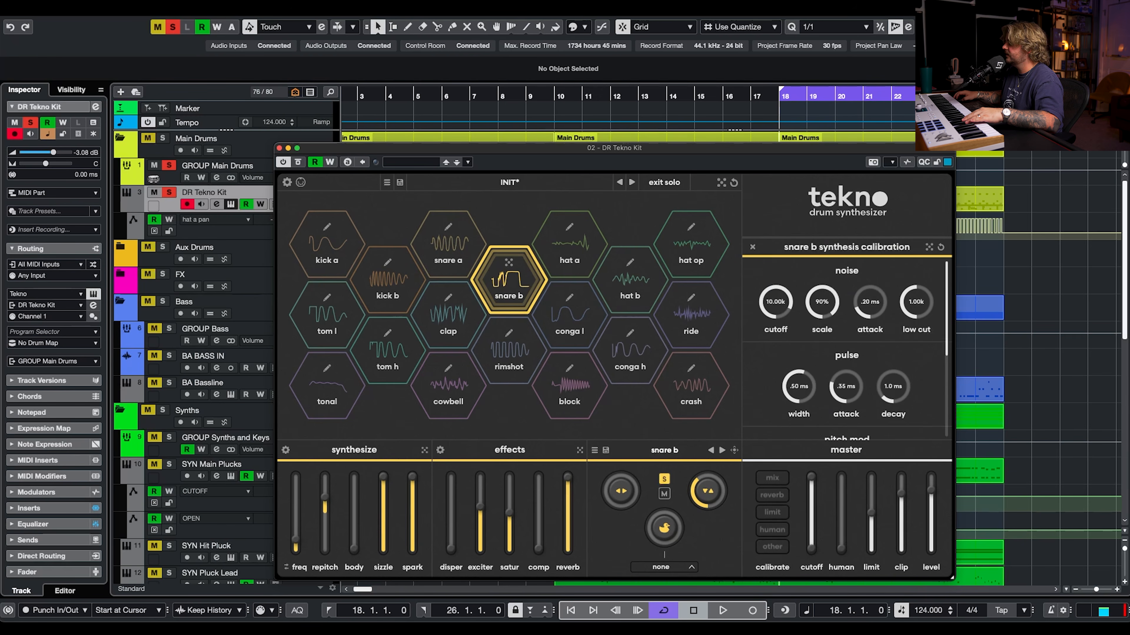
scroll(883, 294, "down", 2)
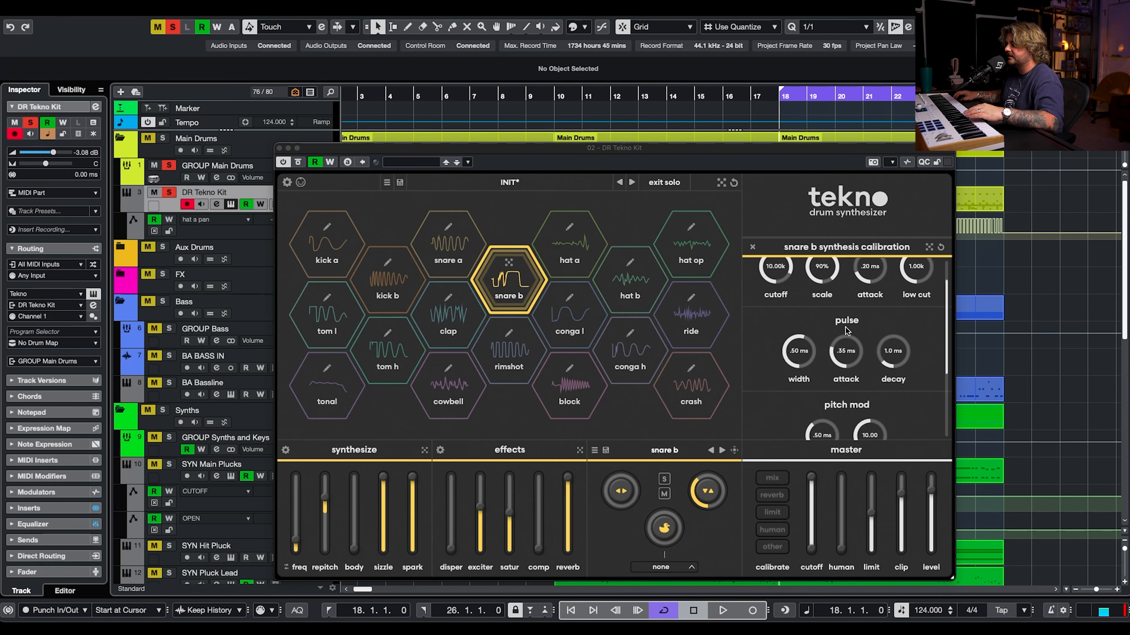
Set snare b's pitch mod decay to .12 ms and scale to 10.70, and adjust its tone damp and low cut
scroll(925, 309, "down", 3)
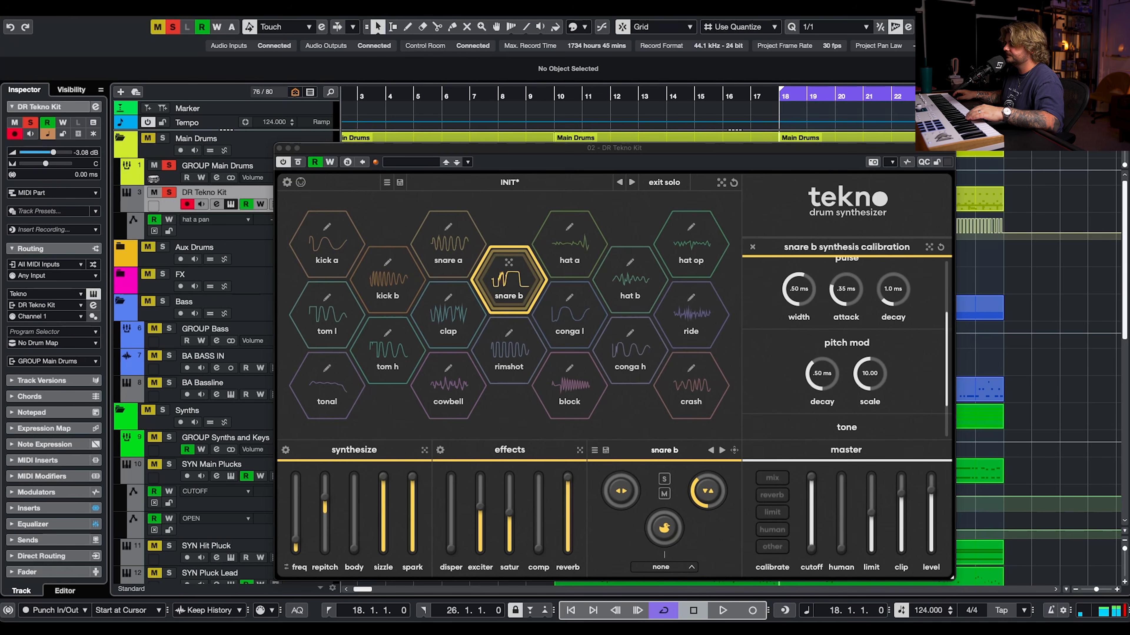
left_click_drag(821, 376, 871, 378)
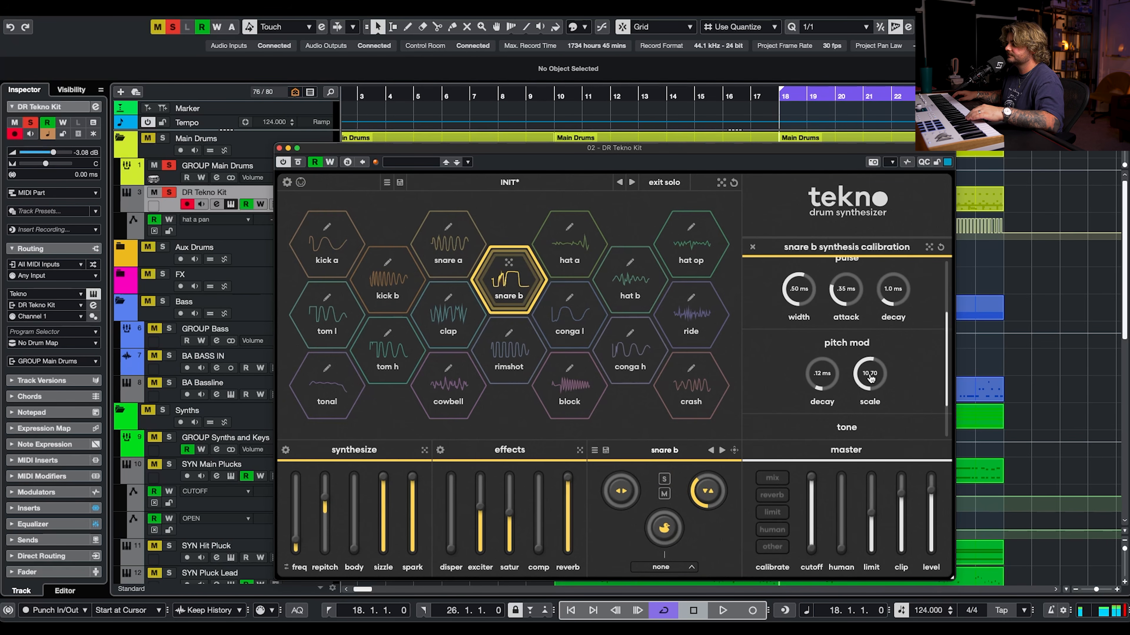
scroll(927, 370, "down", 2)
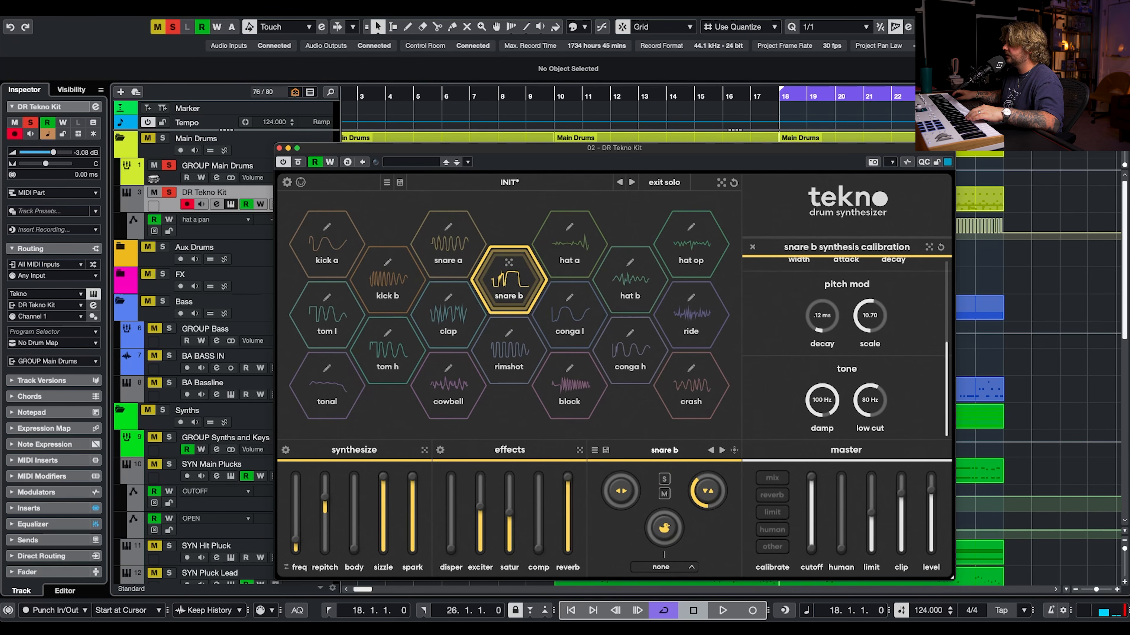
left_click_drag(841, 412, 865, 452)
left_click_drag(826, 400, 881, 386)
Open snare b's effects calibration and set the filter lo-cut to 646 Hz
left_click(440, 451)
scroll(823, 339, "down", 5)
left_click_drag(806, 317, 806, 317)
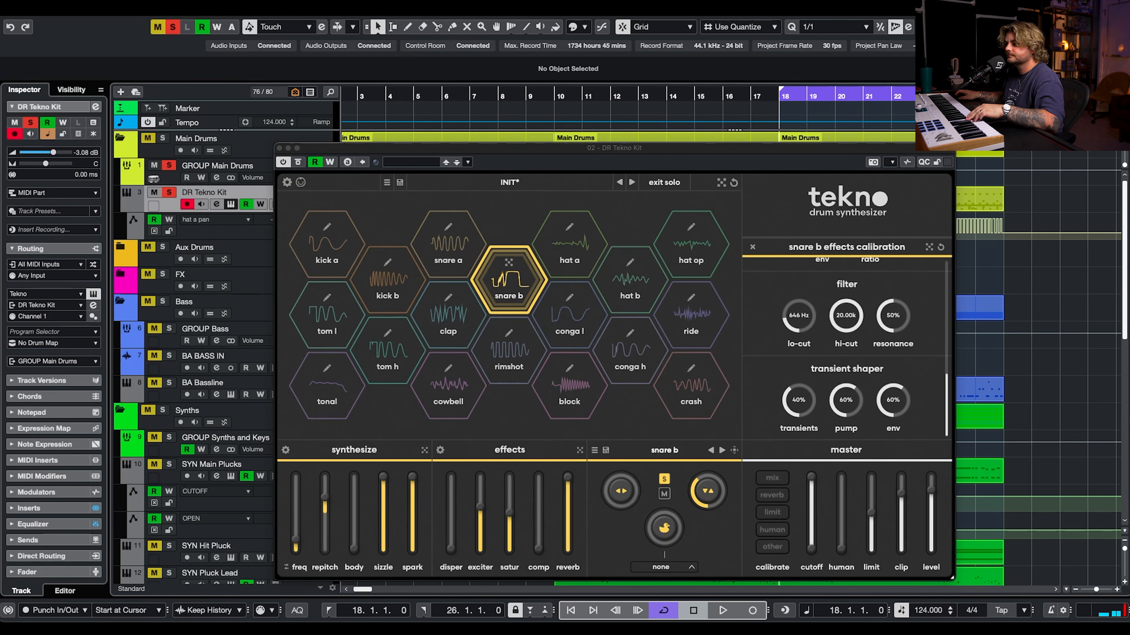
Make snare a duck snare b by about 18% and play the loop to audition it
left_click(654, 567)
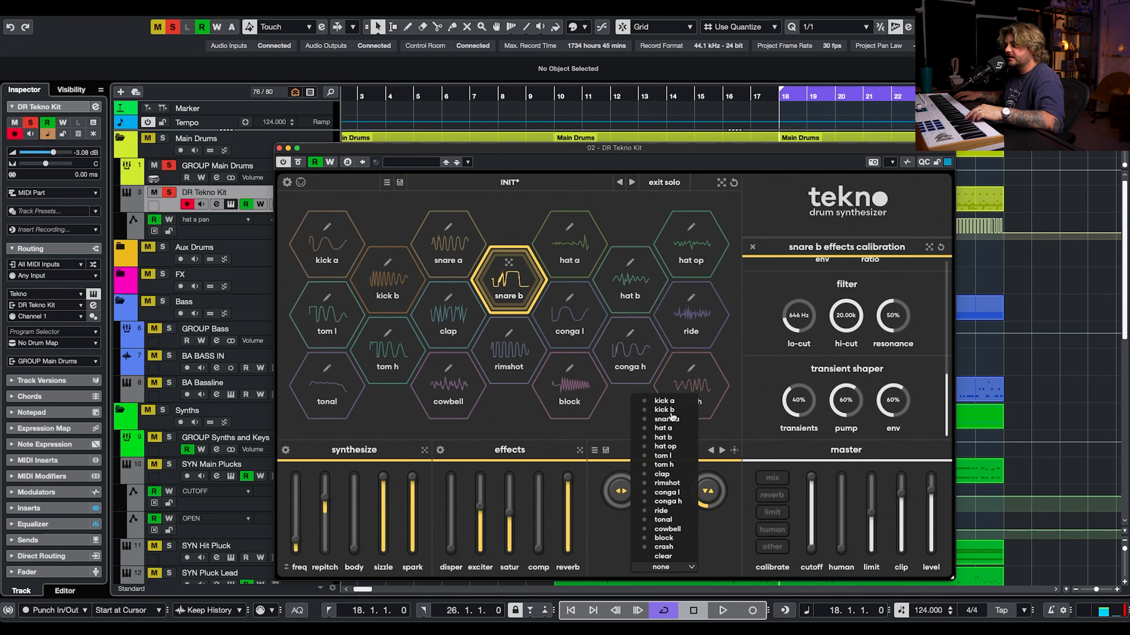
left_click(679, 422)
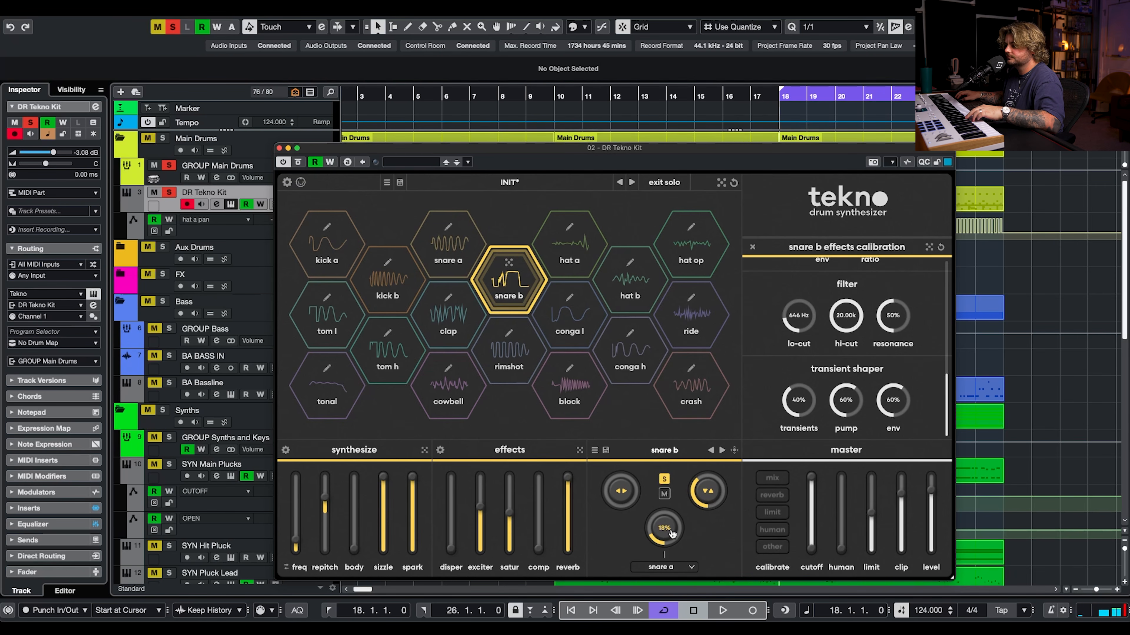
key("space")
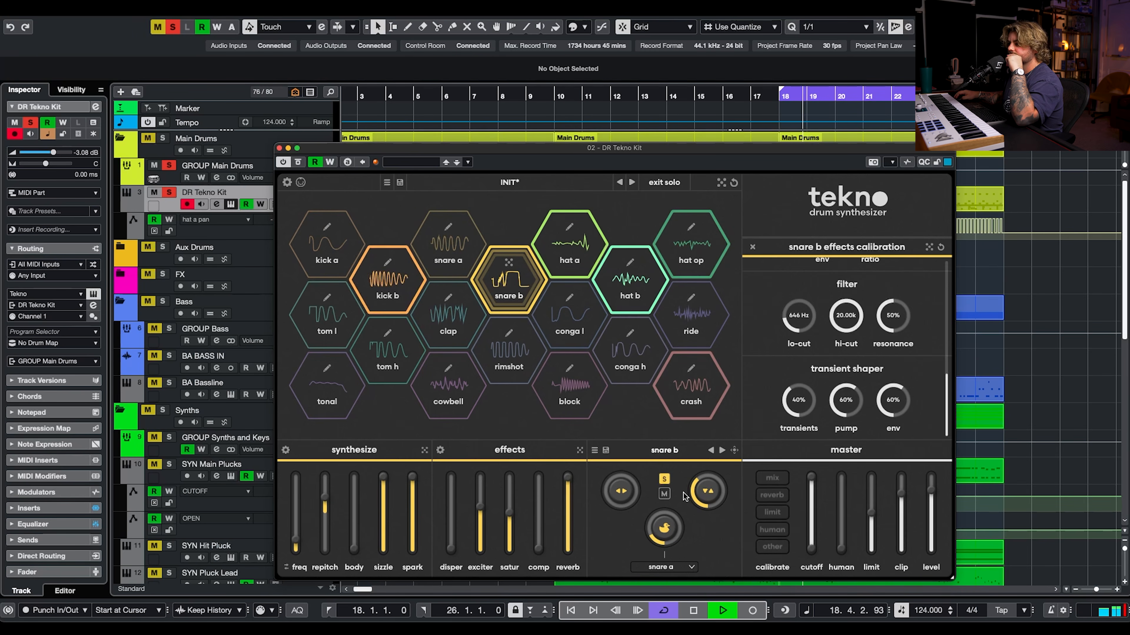
mouse_move(693, 496)
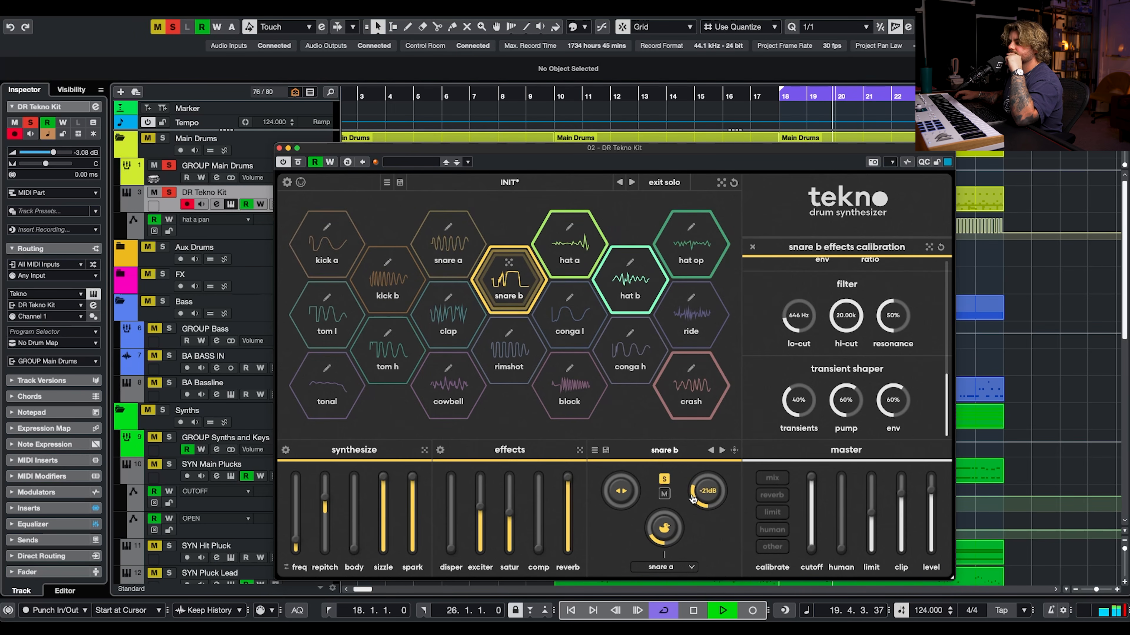
mouse_move(620, 511)
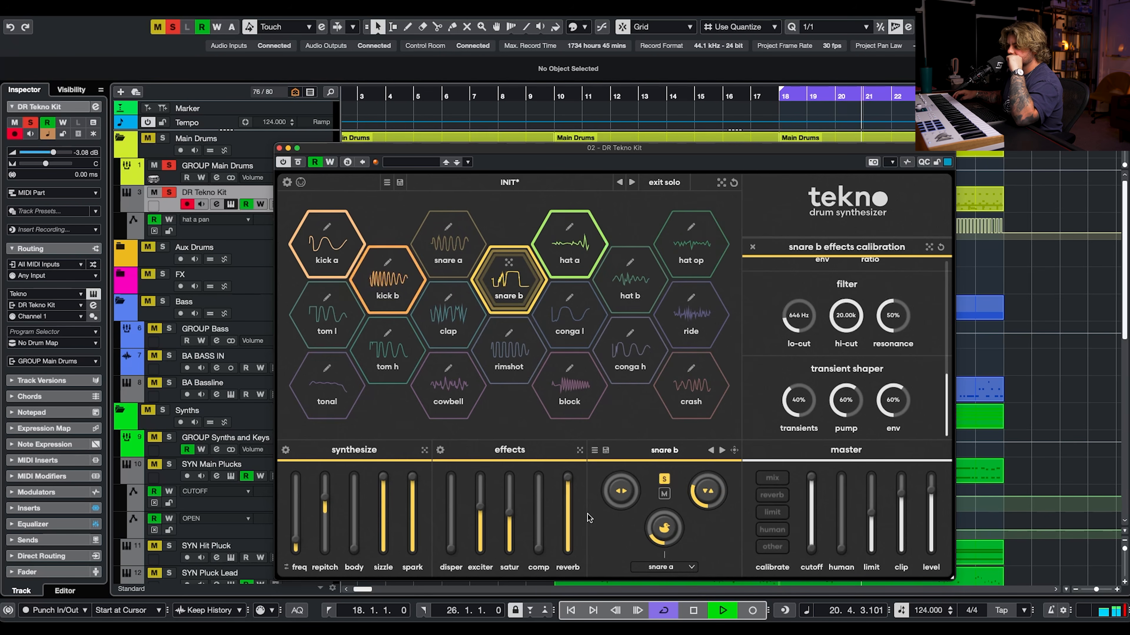
Raise snare b's compression, reduce its saturation almost to the minimum and add about 4% disperser, then stop playback
mouse_move(536, 541)
left_click_drag(536, 541, 511, 554)
mouse_move(515, 517)
mouse_move(453, 547)
left_click_drag(452, 547, 453, 548)
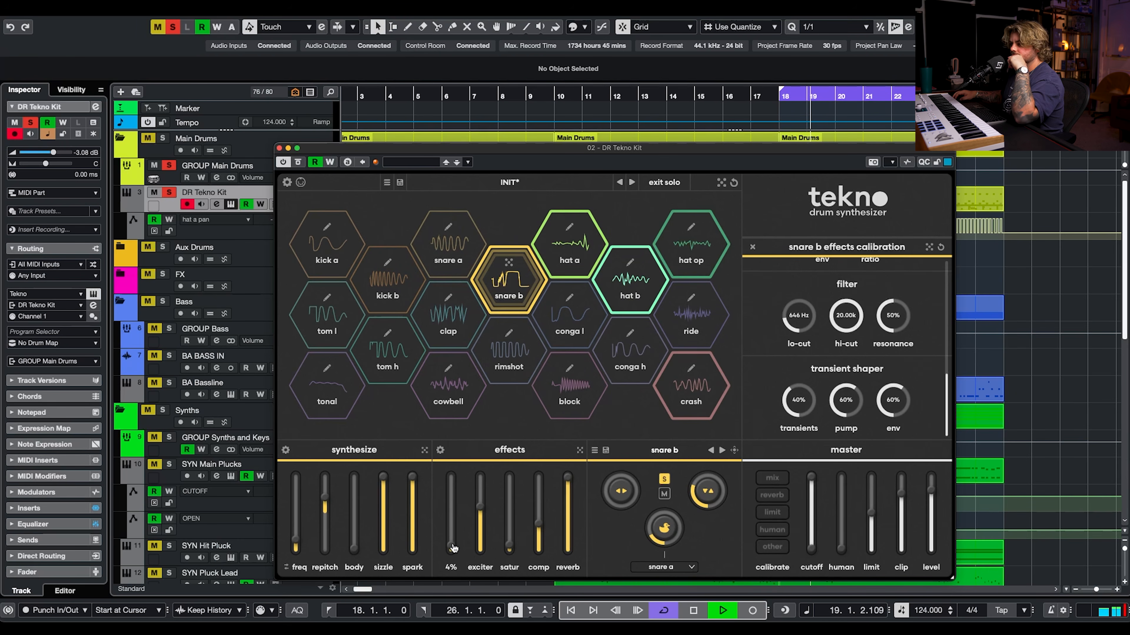
key("space")
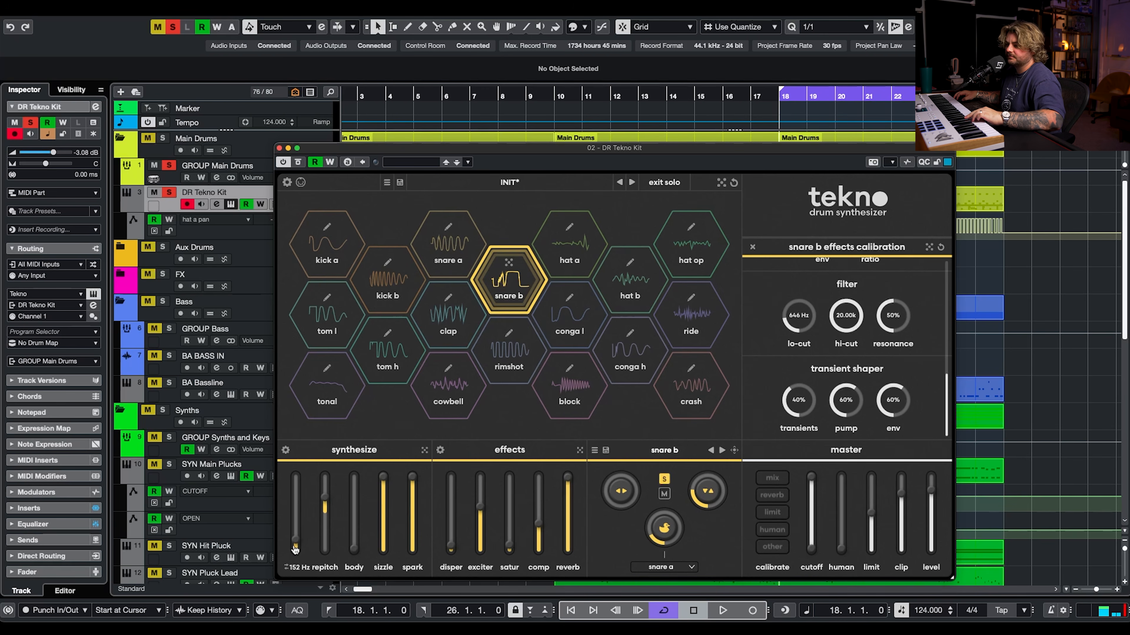
Lower snare b's frequency to the minimum and its repitch to -0.81, and audition the loop
mouse_move(295, 548)
left_mouse_down()
mouse_move(305, 507)
mouse_move(305, 557)
left_mouse_up()
left_click_drag(325, 500, 331, 544)
key("space")
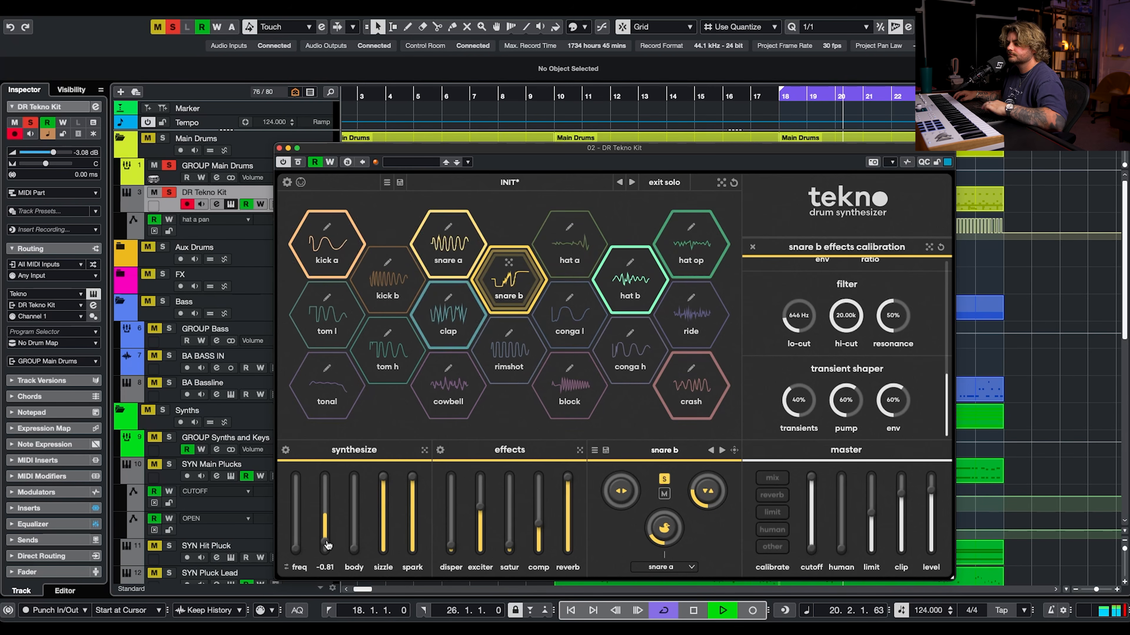
key("space")
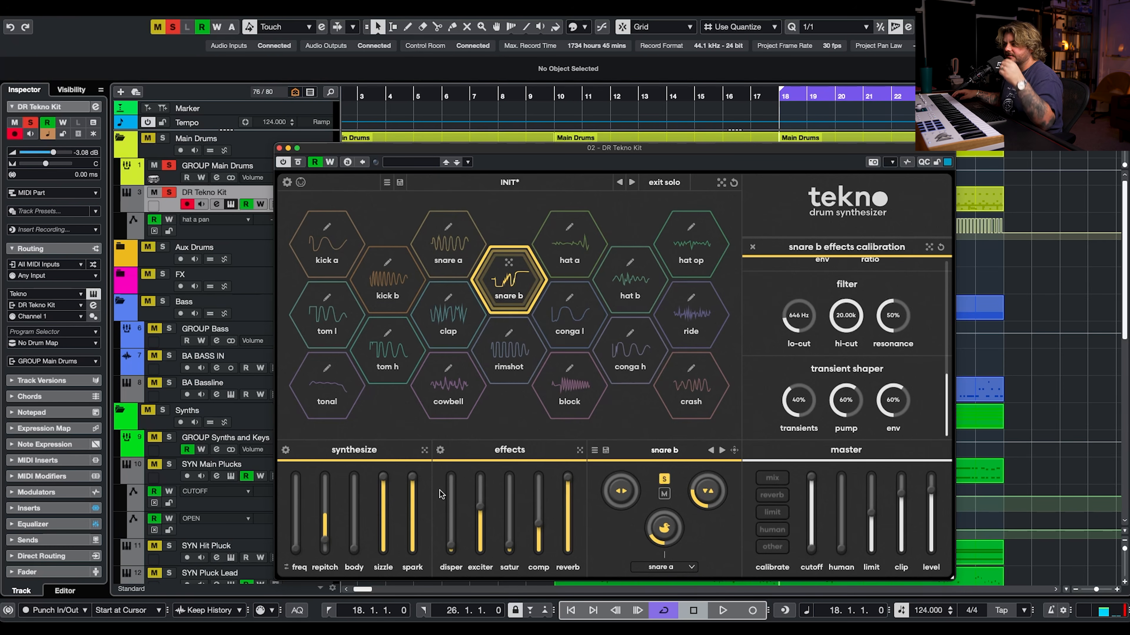
Select hat op, raise its bright, attack and cutoff, and lower its repitch and decay
left_click(708, 252)
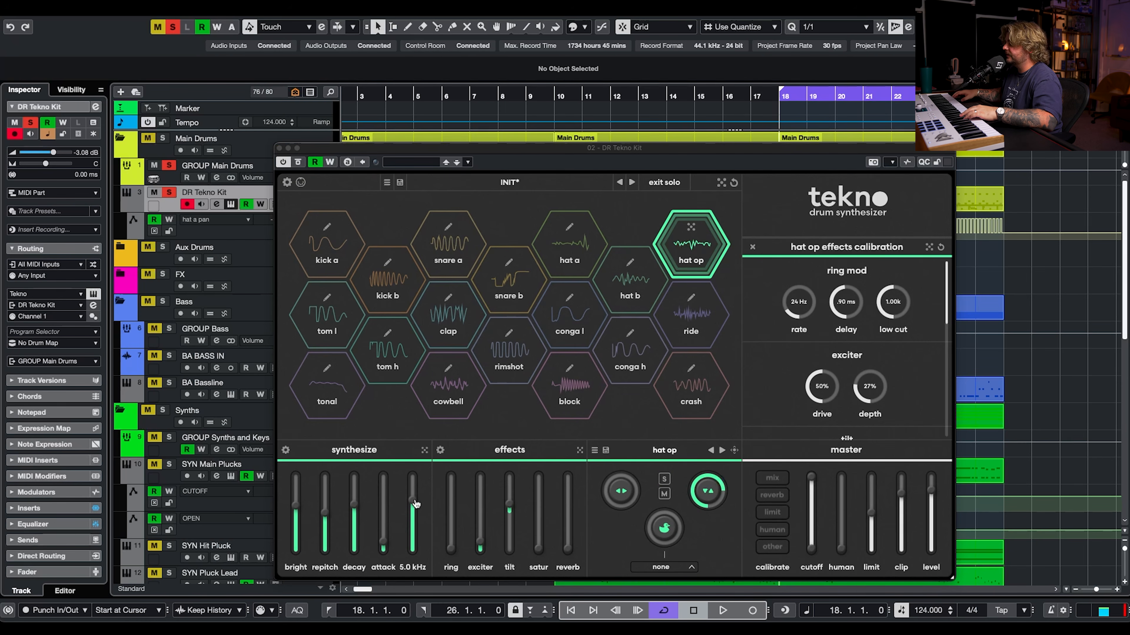
left_click(302, 506)
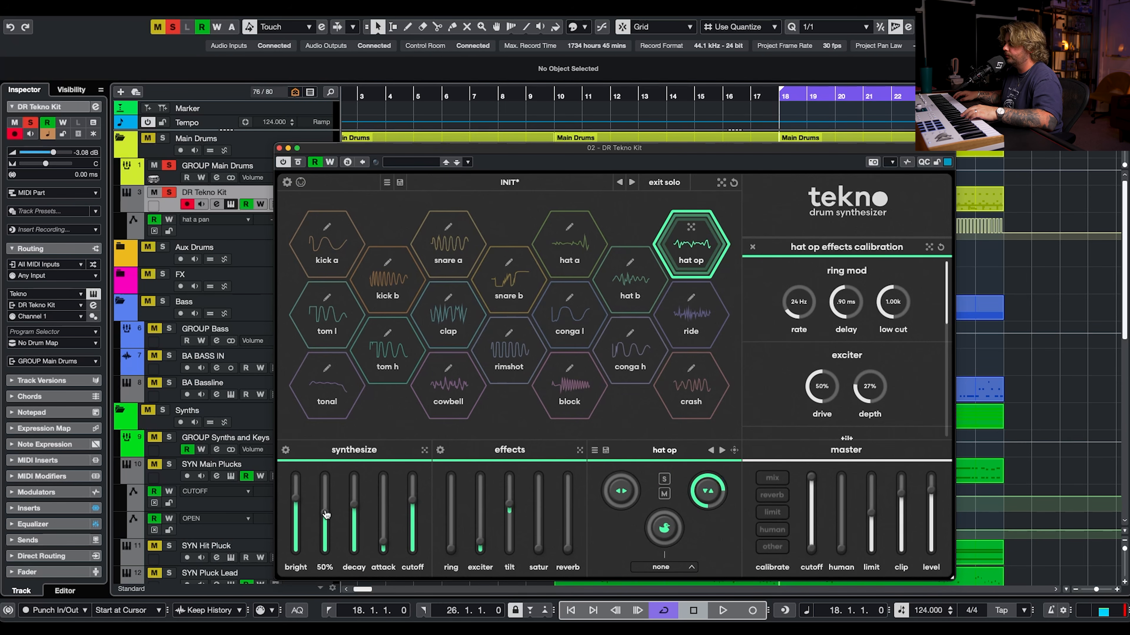
left_click_drag(326, 515, 417, 503)
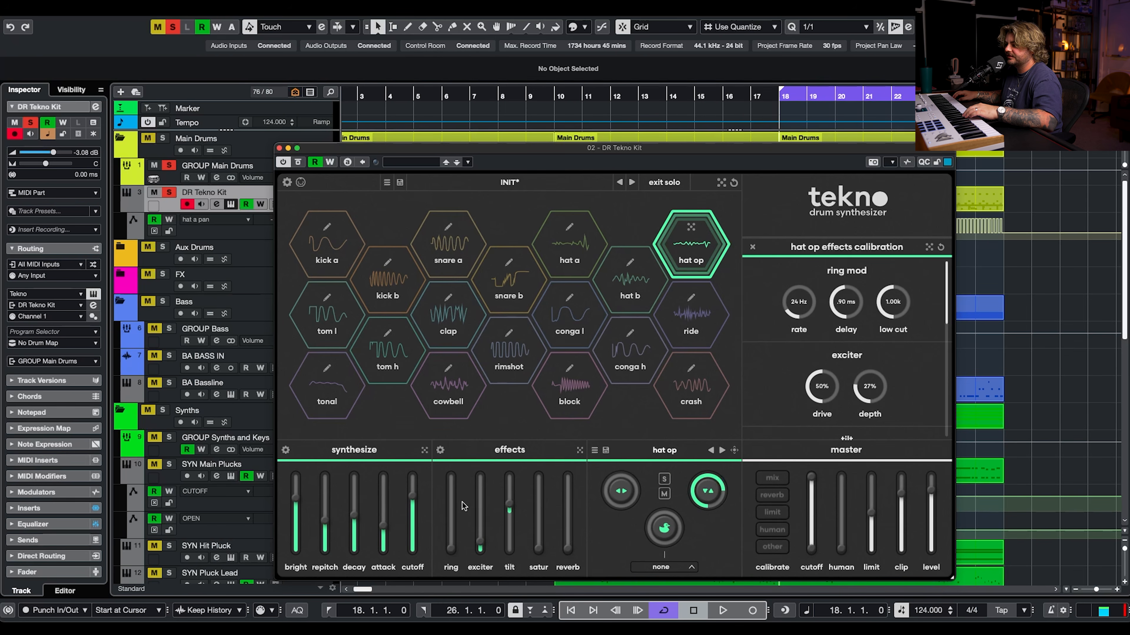
Calibrate hat op's metal oscillators to 164, 225, 417 and 114 Hz, and its pulse to .93 ms width and 1.1 ms attack
left_click(285, 450)
left_click(286, 450)
left_click(285, 450)
left_click_drag(776, 306, 773, 341)
left_click_drag(819, 310, 914, 316)
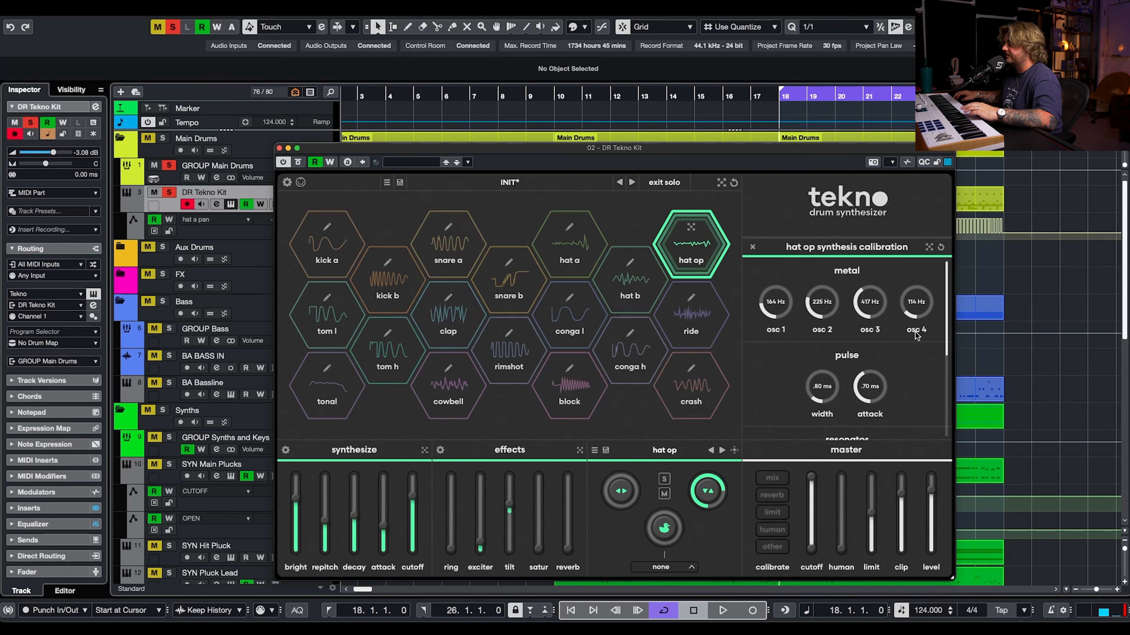
mouse_move(836, 394)
left_mouse_down()
mouse_move(867, 410)
mouse_move(884, 379)
mouse_move(837, 386)
left_mouse_up()
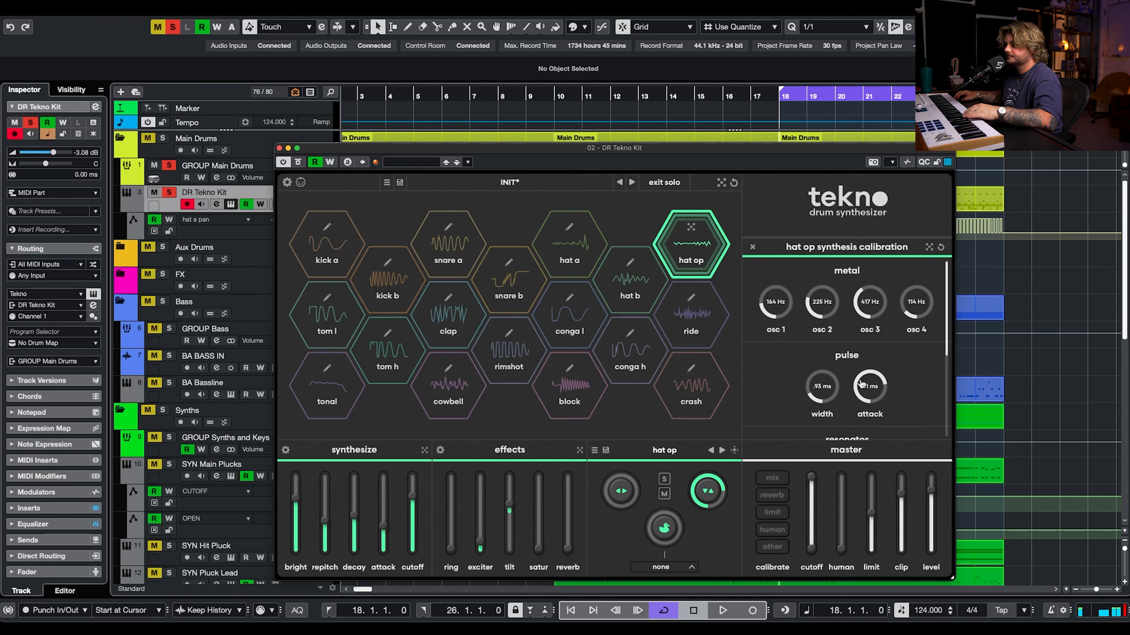
Raise hat op's tilt to the maximum, increase its exciter and reverb to about a third, and set saturation to about 27%
left_click_drag(517, 491, 522, 439)
left_click_drag(479, 546, 480, 527)
left_click_drag(537, 549, 540, 530)
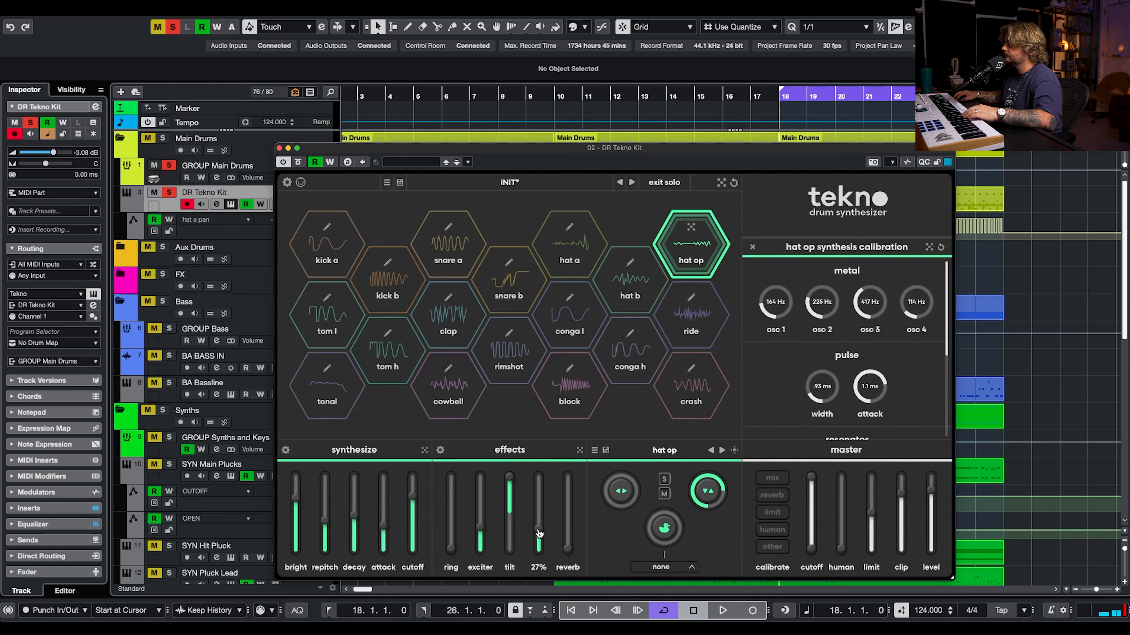
left_click_drag(568, 551, 569, 525)
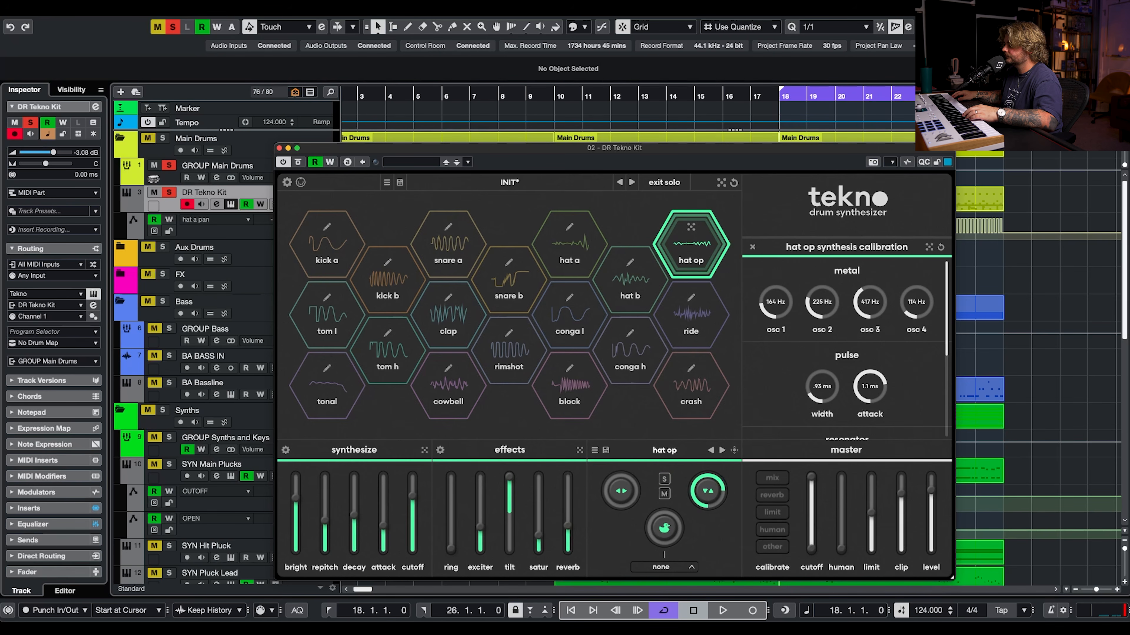
Lower hat op's bright and cutoff to slightly above the middle
left_click_drag(305, 501, 298, 513)
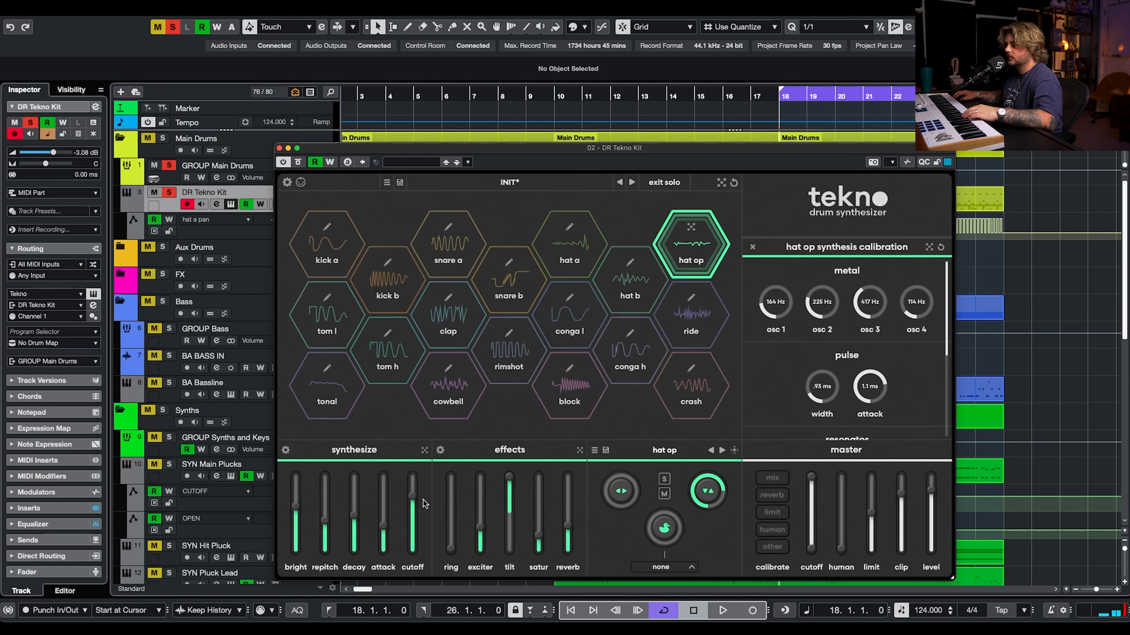
left_click_drag(412, 499, 413, 507)
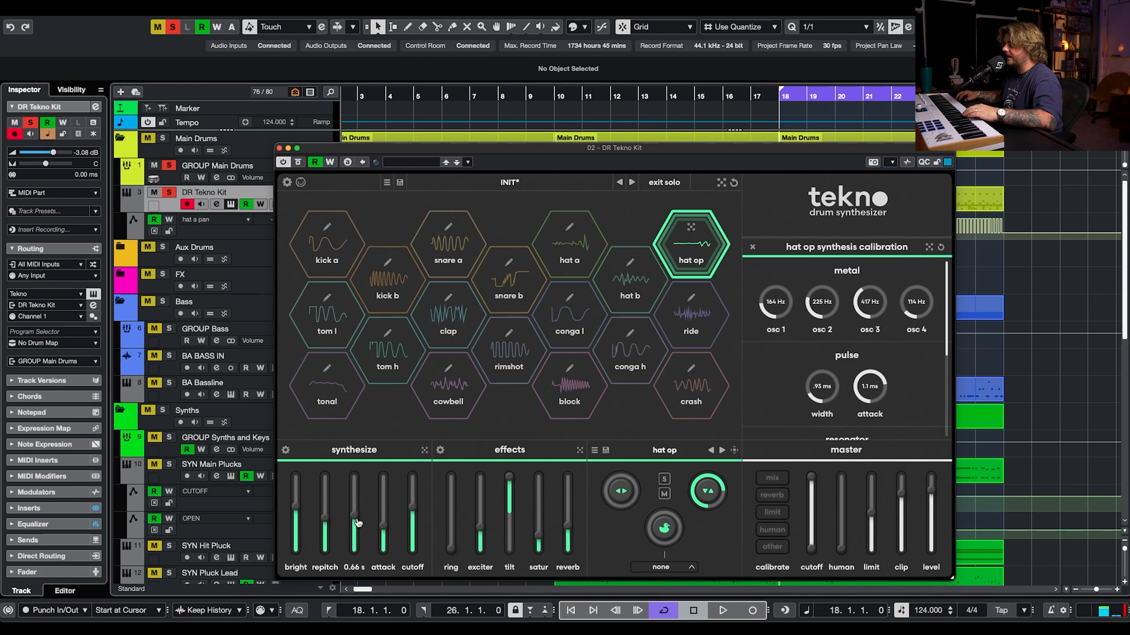
Play the loop with the DR Tekno Kit track unsoloed and pan hat op to the left
key("space")
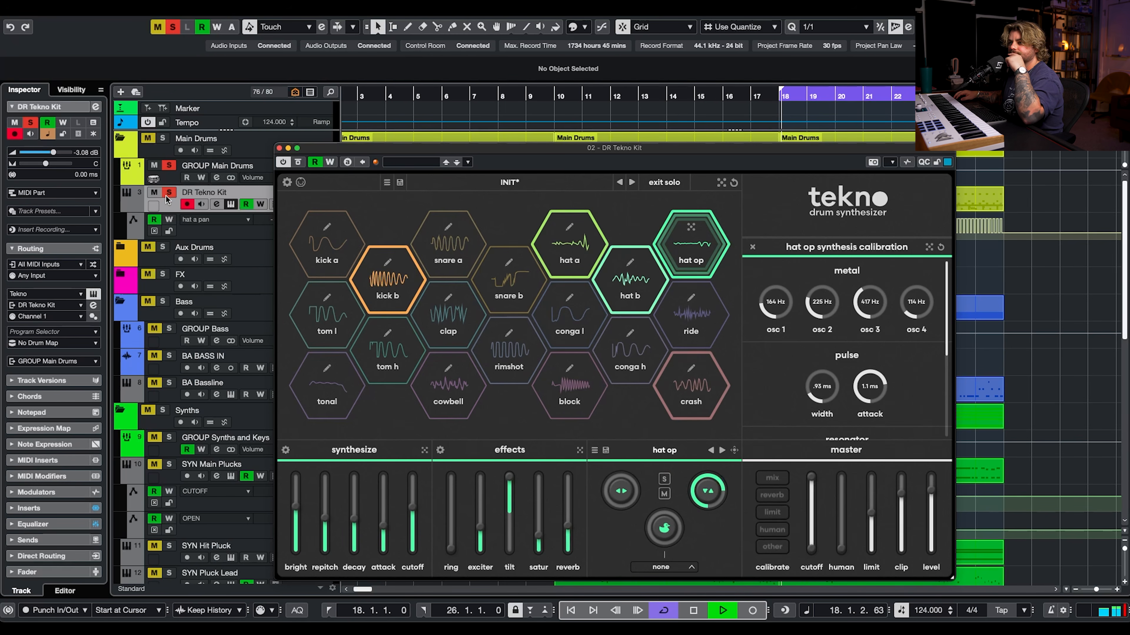
left_click(169, 193)
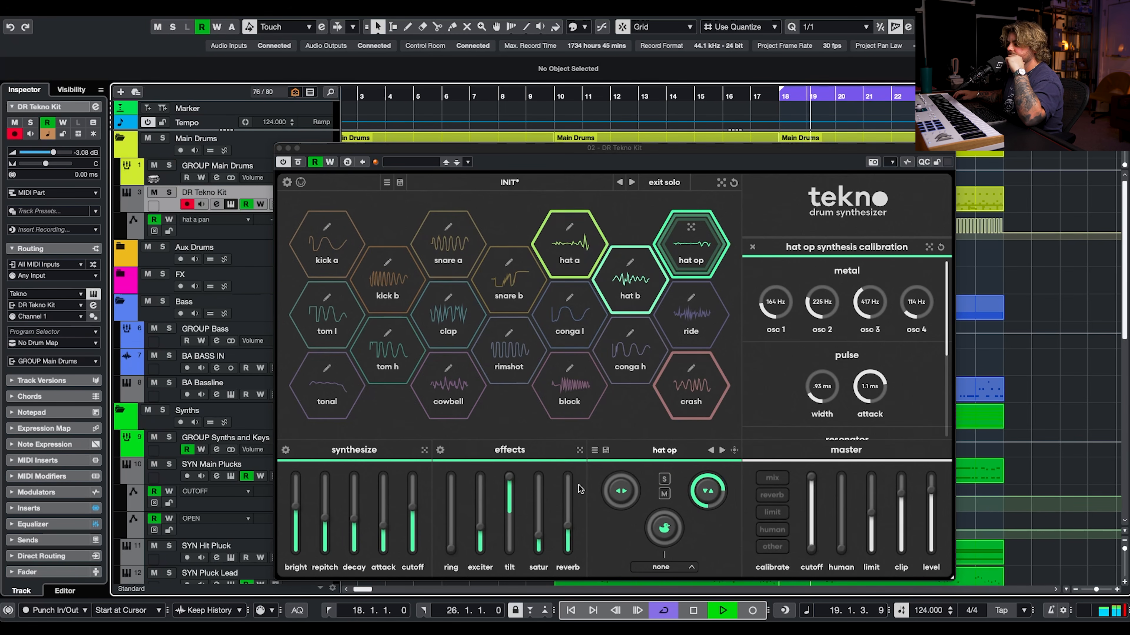
left_click(625, 495)
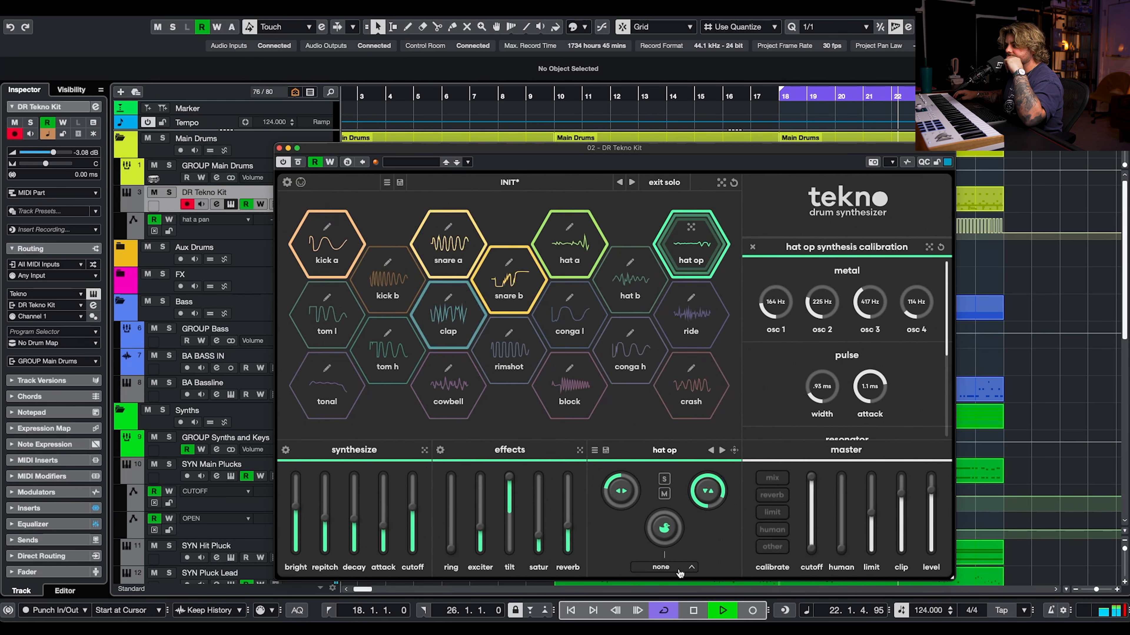
Make hat a duck hat op by 15% and stop playback
left_click(663, 567)
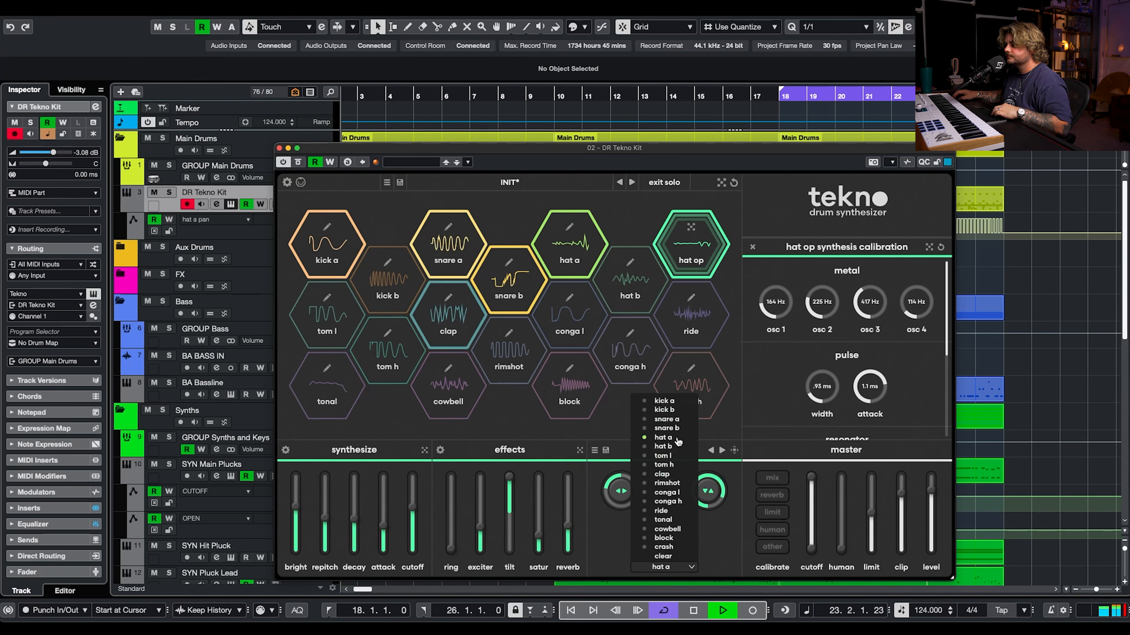
left_click(673, 439)
key("space")
left_click_drag(677, 546, 681, 537)
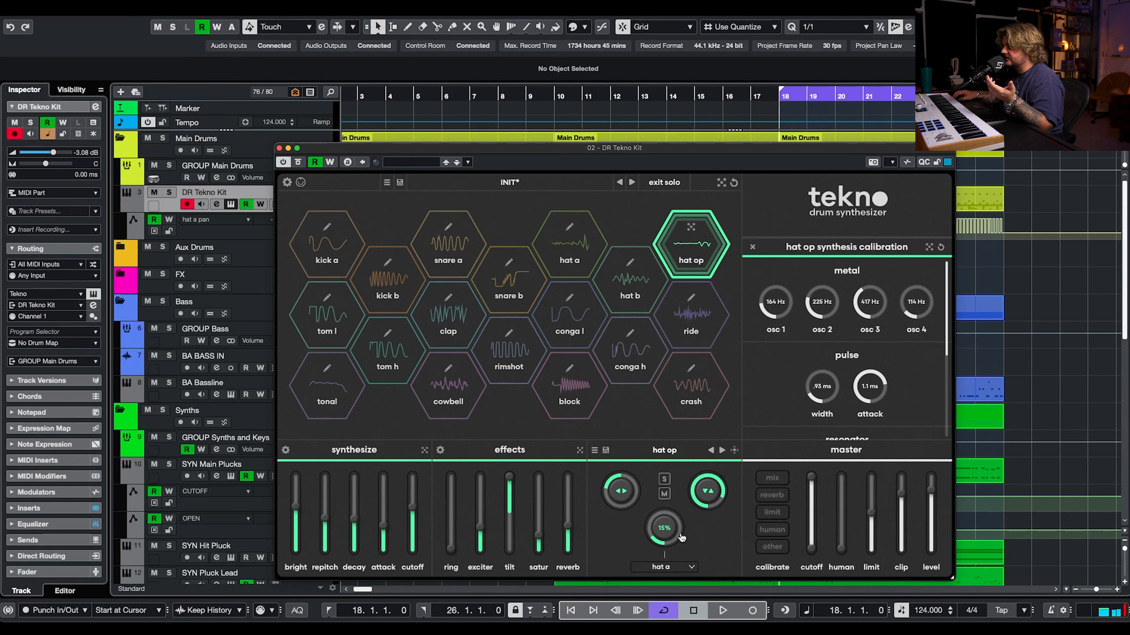
Play the loop with the DR Tekno Kit track soloed, lower hat op's attack and set its pulse width to 1.1 ms
key("space")
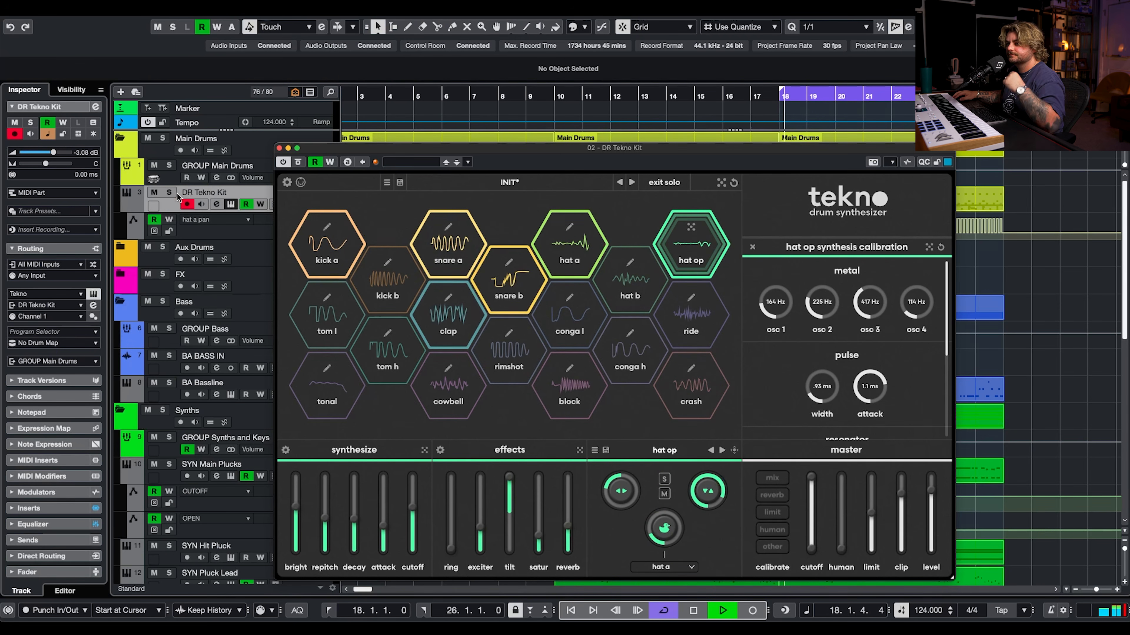
key("s")
mouse_move(381, 535)
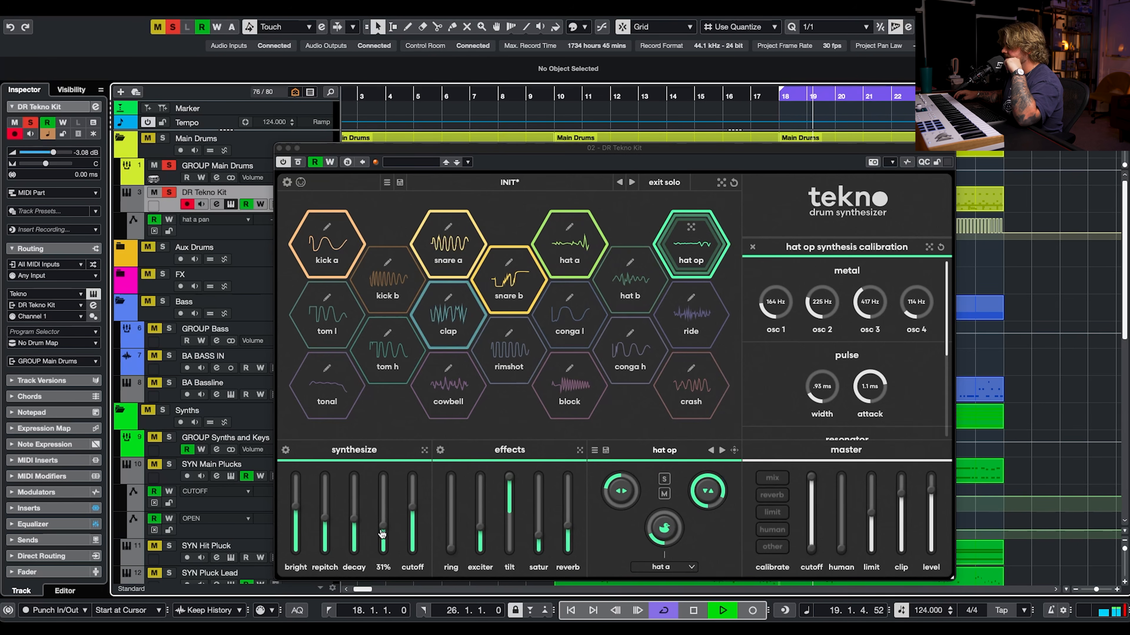
left_click_drag(380, 534, 381, 539)
left_click_drag(829, 402, 877, 392)
mouse_move(331, 527)
Unsolo the DR Tekno Kit track and lower hat op's repitch to 26%
left_click(169, 193)
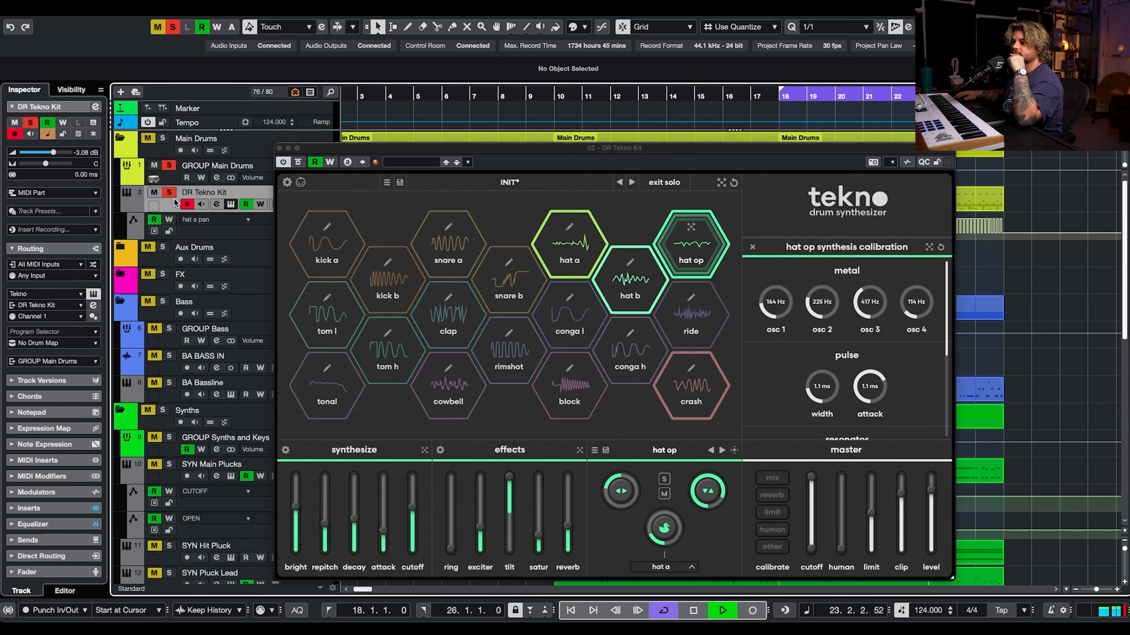
left_click_drag(325, 523, 325, 533)
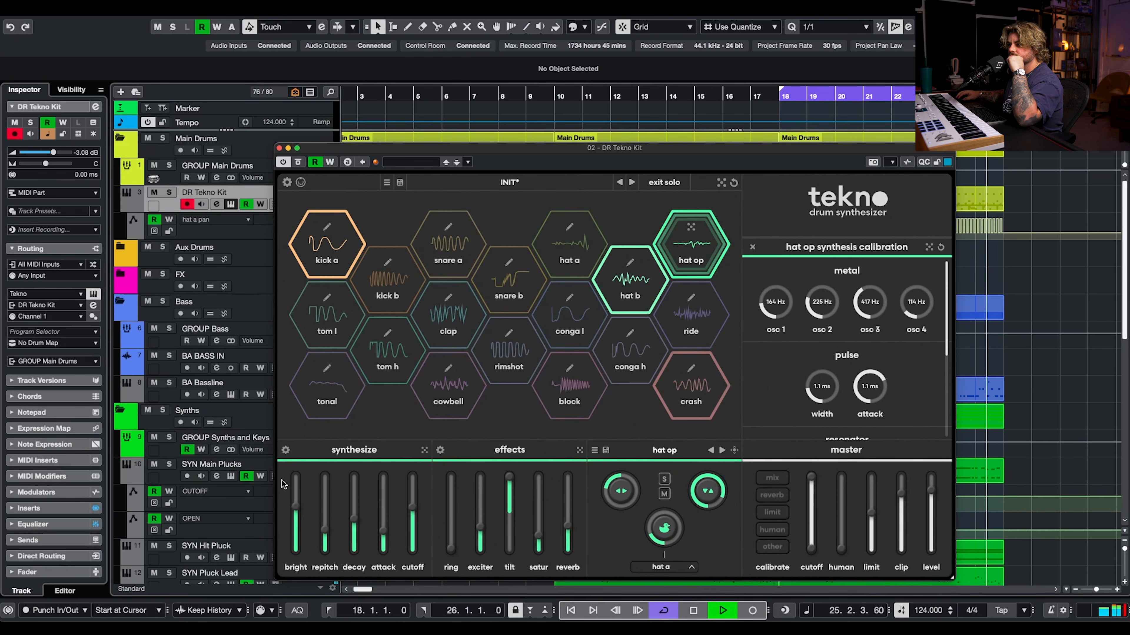
left_click(153, 201)
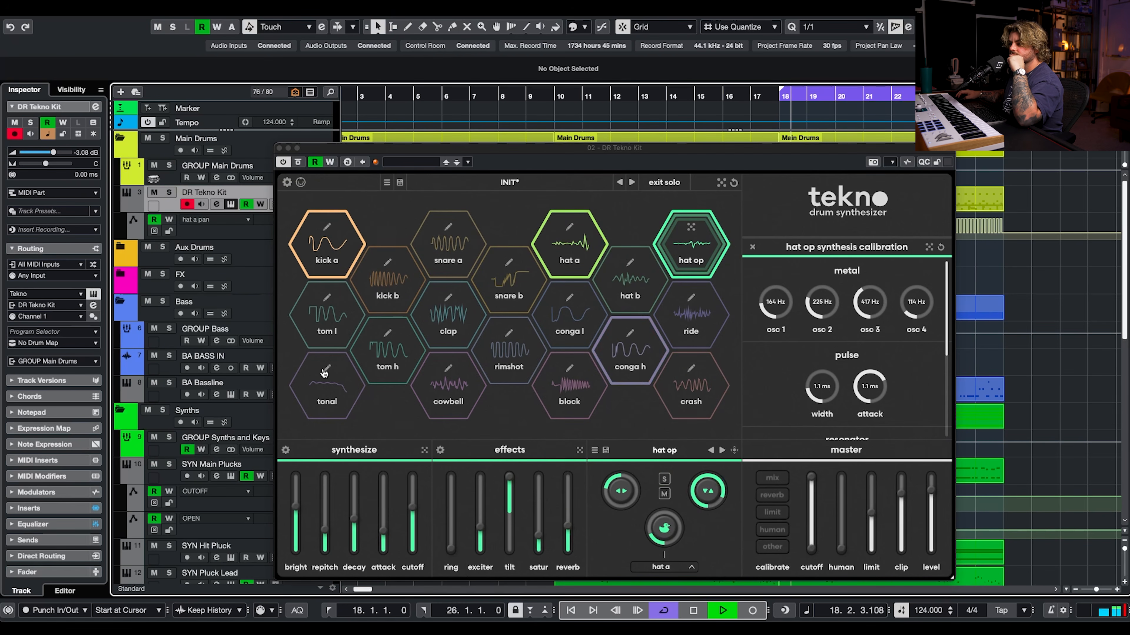
Raise hat op's bright, set its cutoff to 6.9 kHz and solo the GROUP Main Drums track
mouse_move(296, 506)
left_mouse_down()
mouse_move(299, 530)
mouse_move(296, 496)
left_mouse_up()
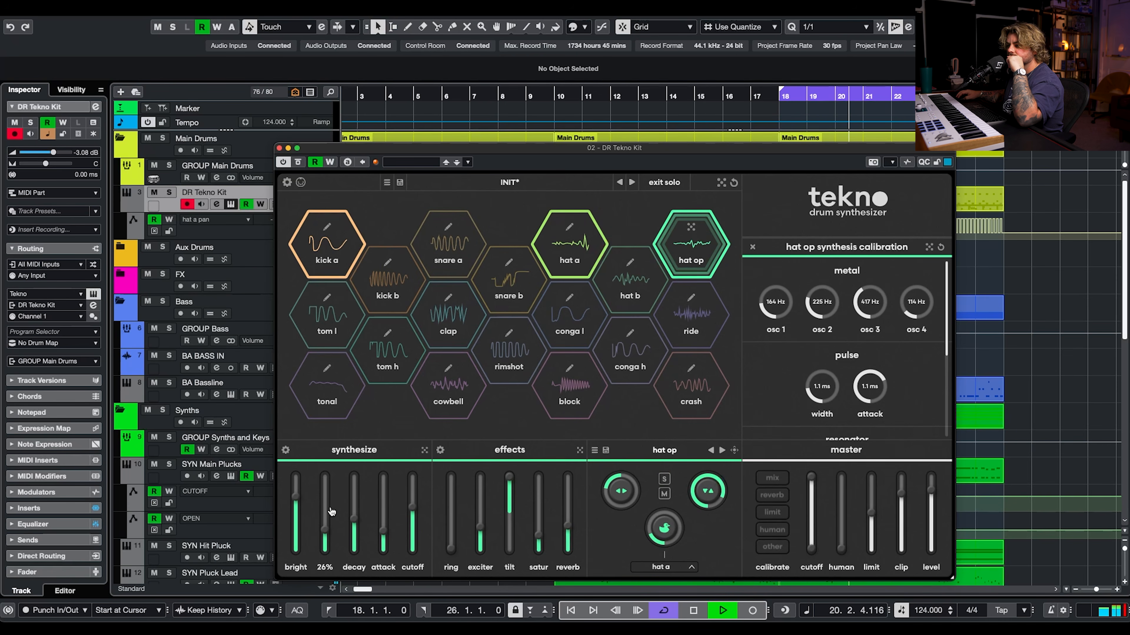
left_click_drag(419, 515, 417, 493)
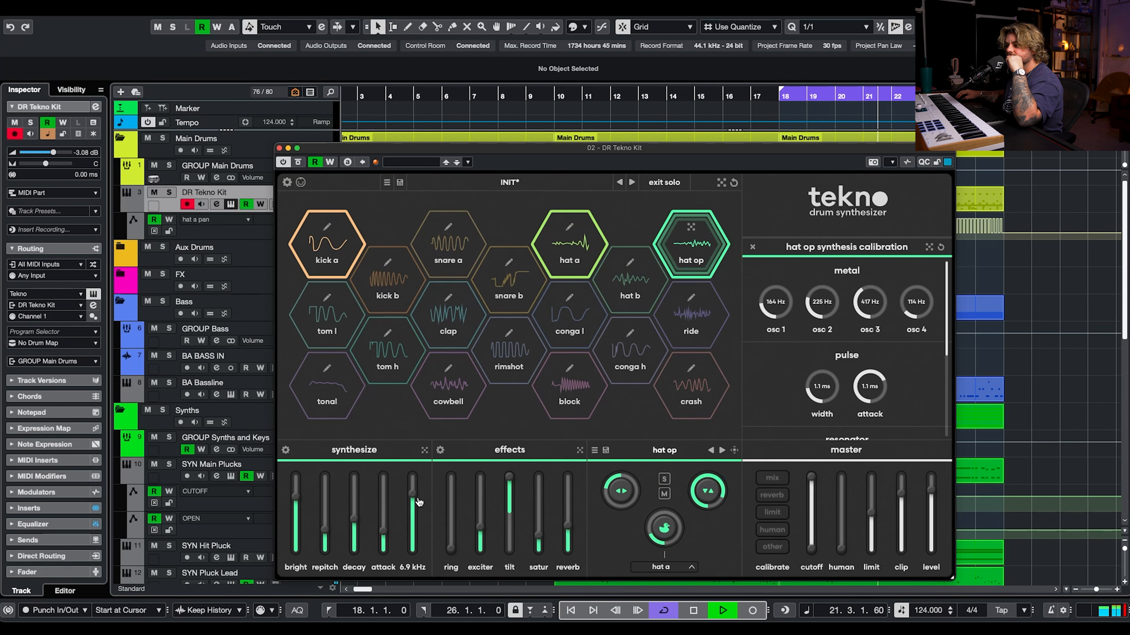
left_click(169, 165)
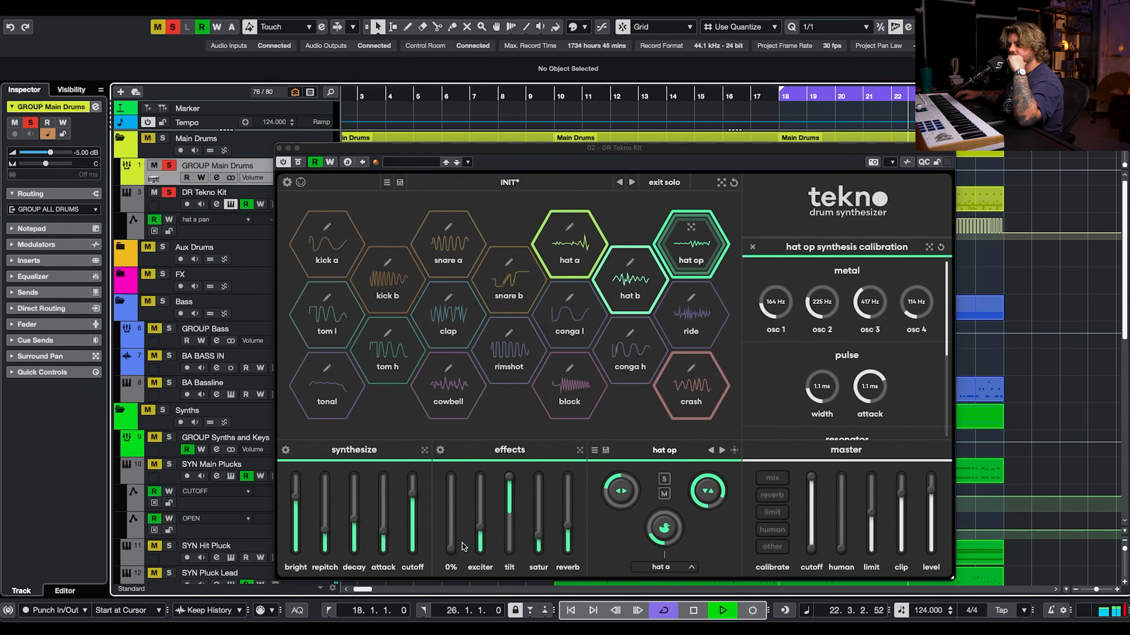
Set hat op's cutoff to 9.1 kHz, unsolo the GROUP Main Drums track, and stop the loop after listening in the mix
left_click(426, 491)
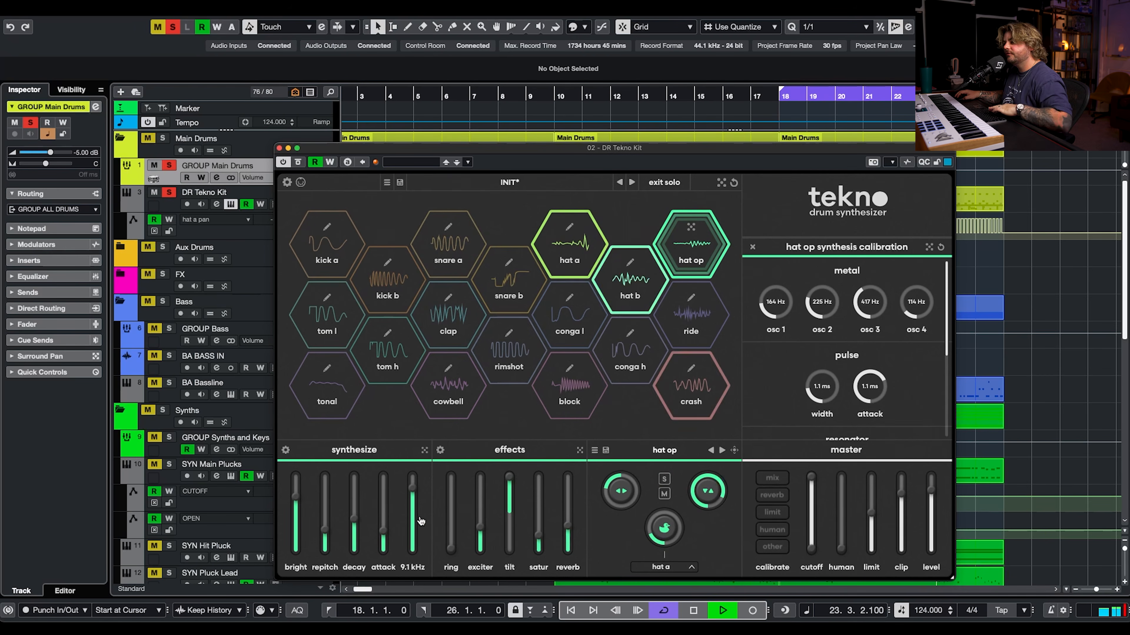
key("space")
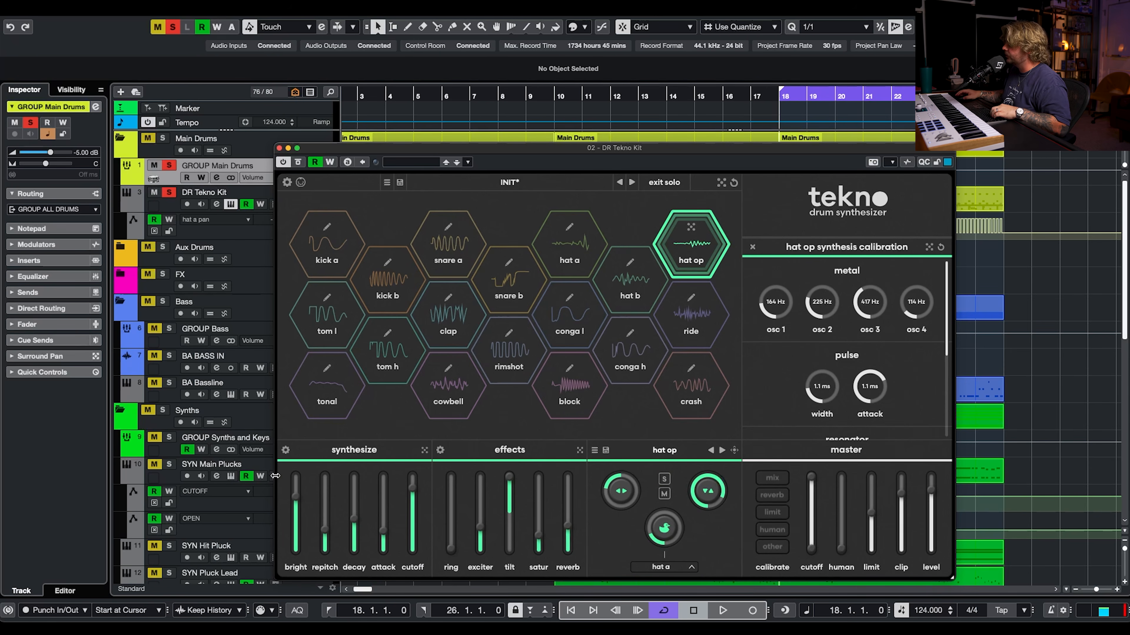
key("space")
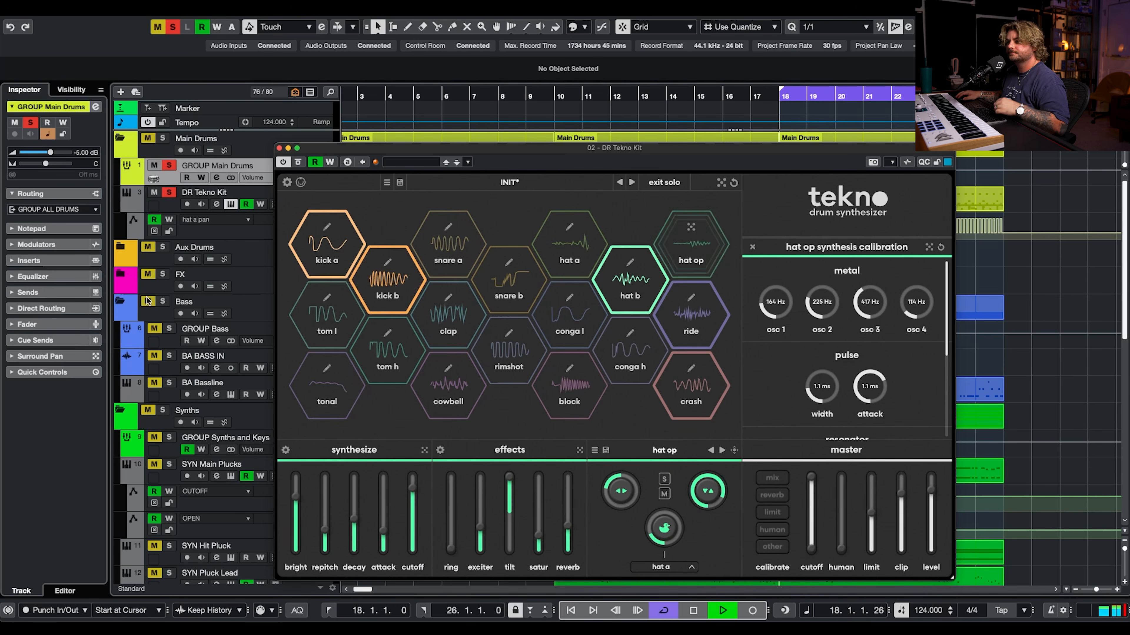
left_click(170, 166)
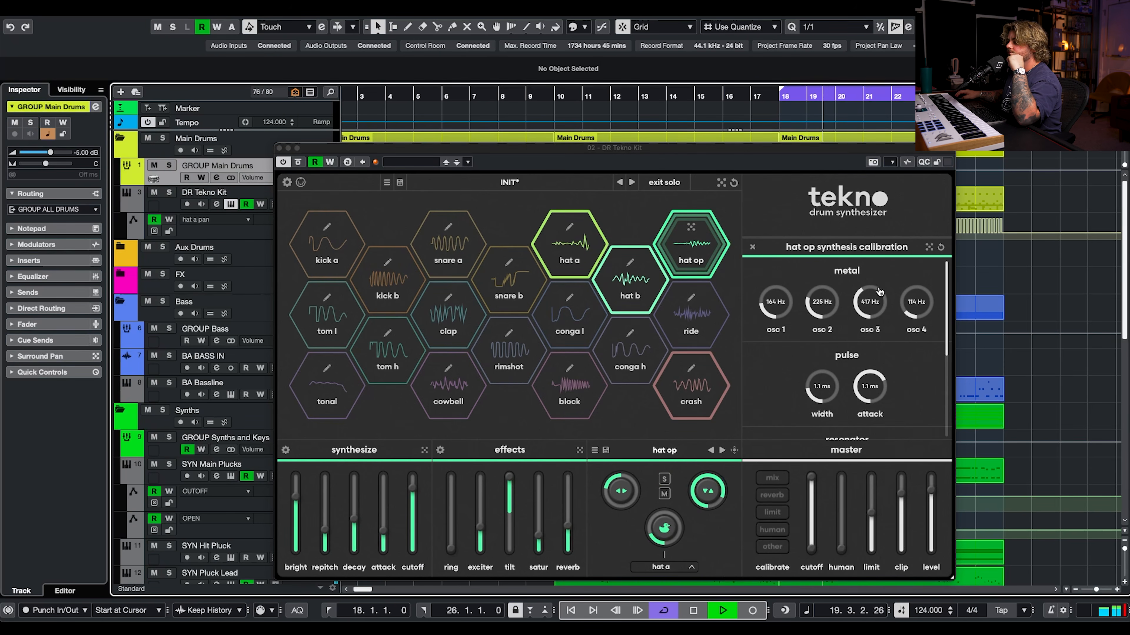
key("space")
Select the crash, pan it 58% to the right, audition it and raise its pitch to maximum
left_click(701, 401)
left_click_drag(624, 493, 643, 471)
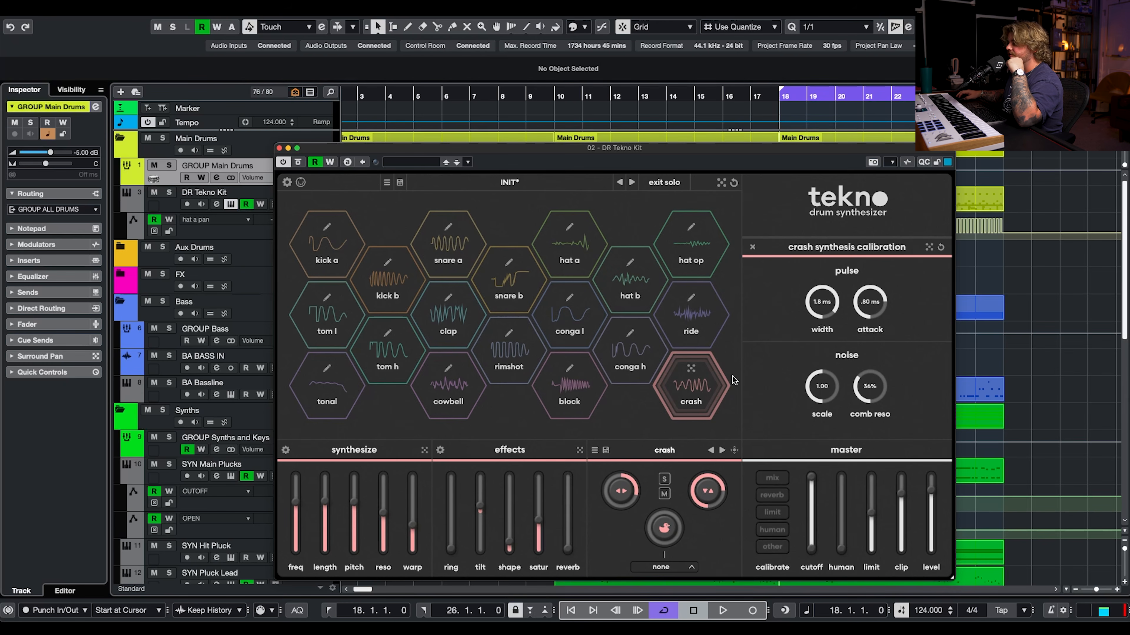
left_click(690, 403)
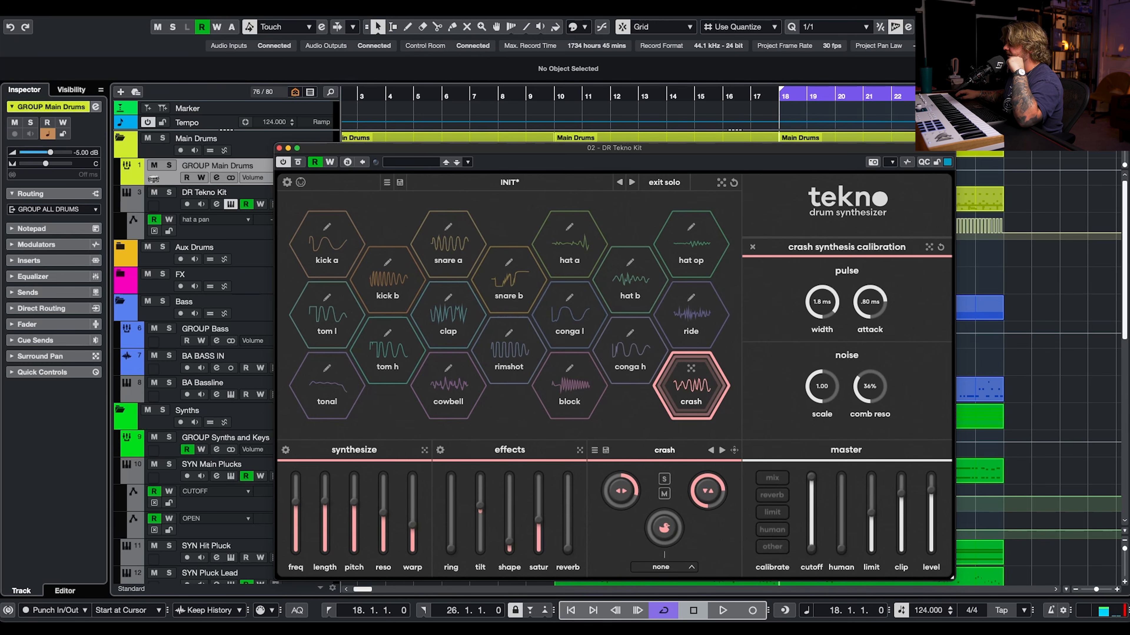
mouse_move(361, 508)
left_click_drag(361, 508, 372, 467)
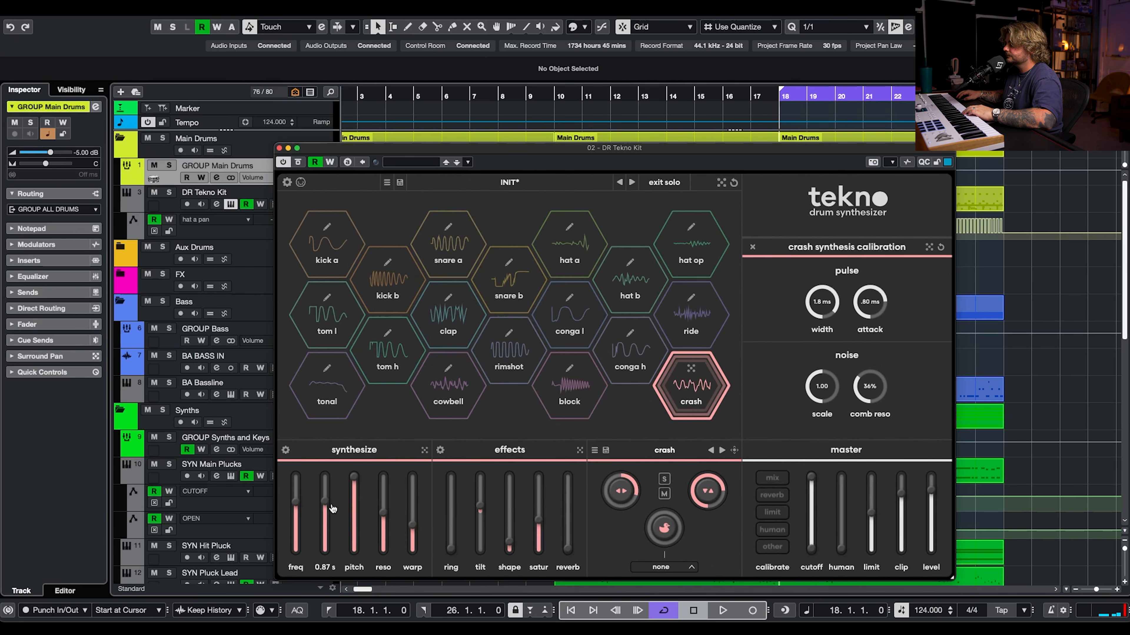
Set the crash's tilt to maximum, raise its shape, lower its saturation and level, and audition it
left_click_drag(539, 521, 487, 474)
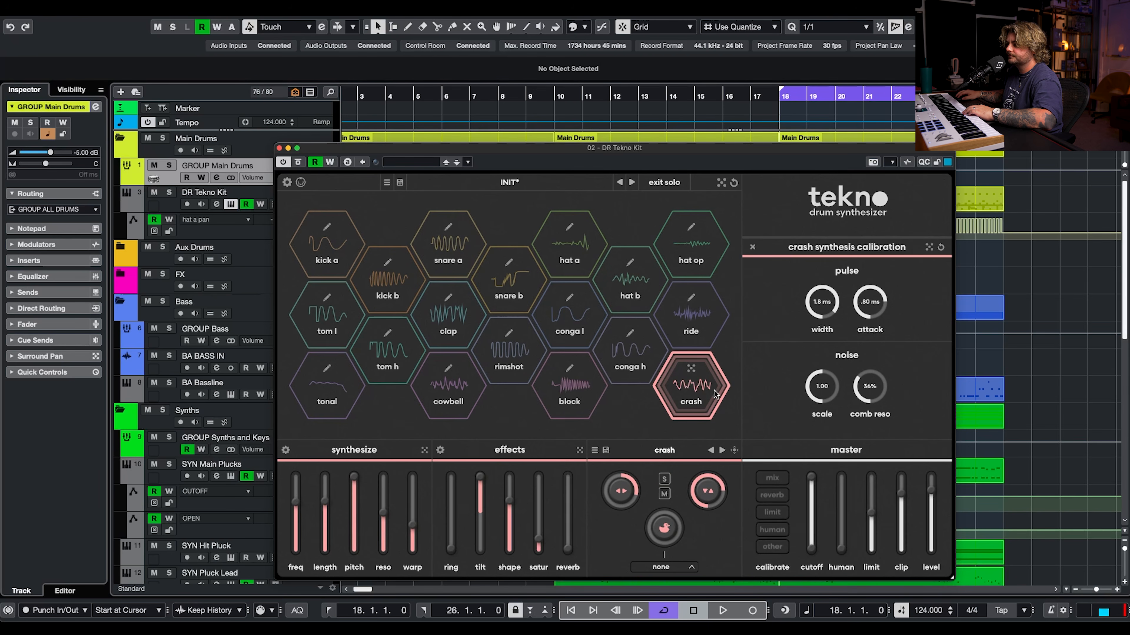
left_click_drag(704, 493, 701, 507)
left_click(702, 394)
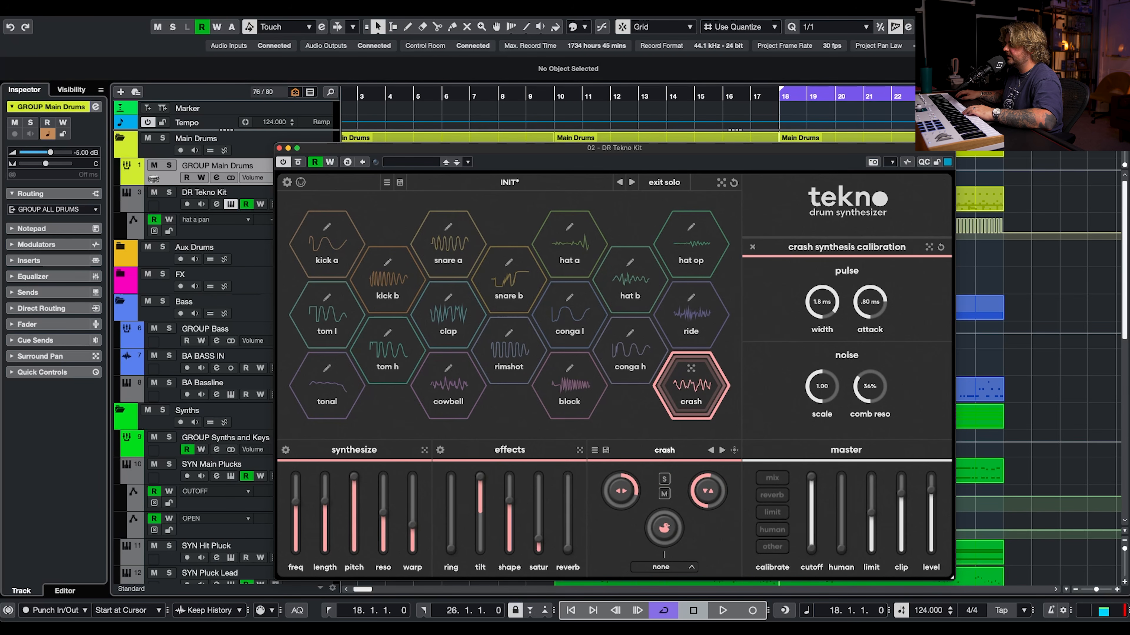
Shorten the crash's length and set its reso to 0.63, auditioning the sound
mouse_move(329, 516)
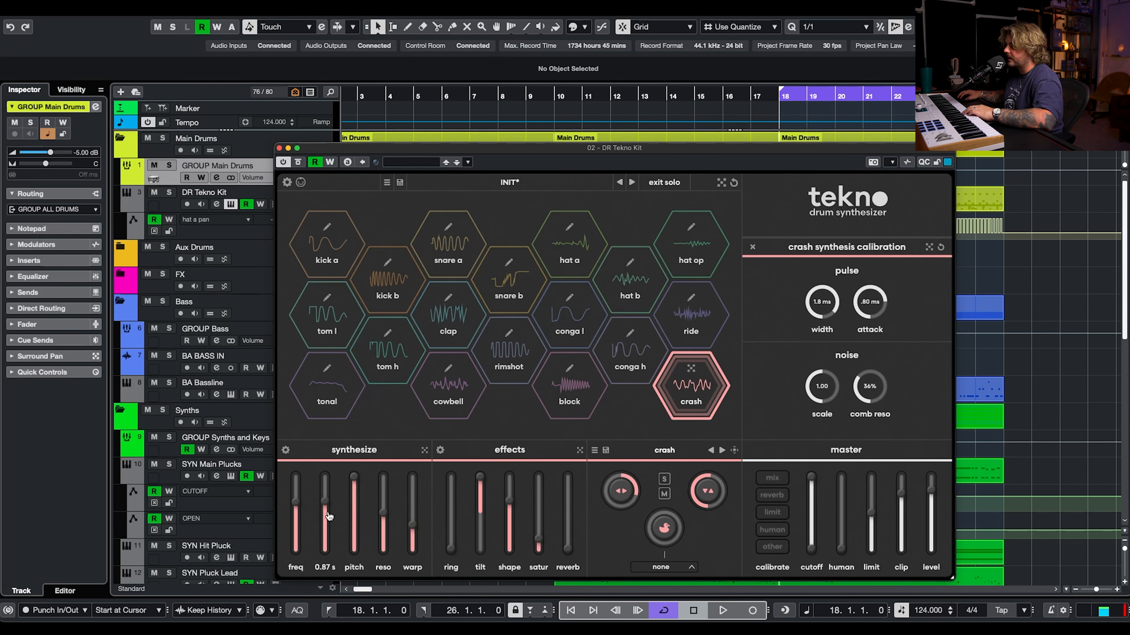
left_click_drag(329, 517, 329, 532)
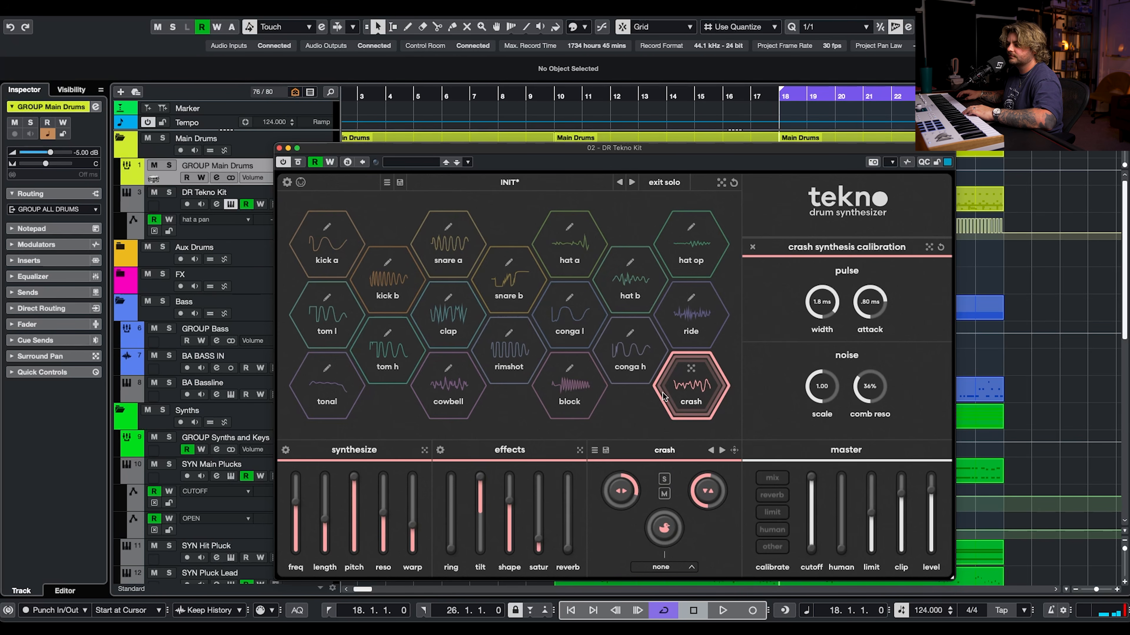
mouse_move(334, 521)
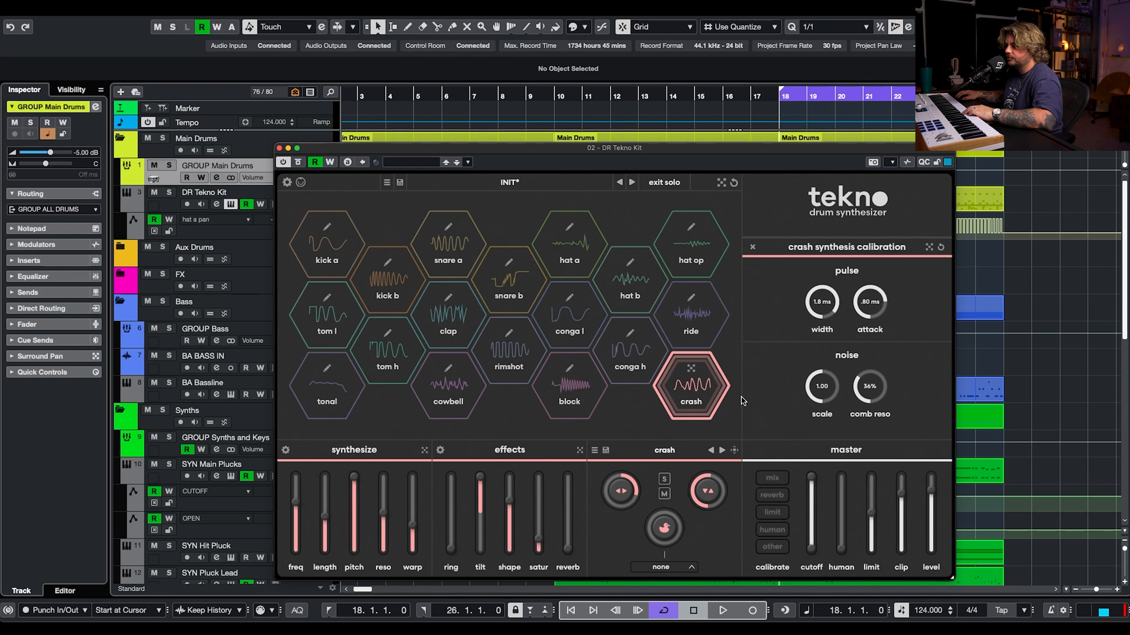
left_click_drag(384, 513, 385, 529)
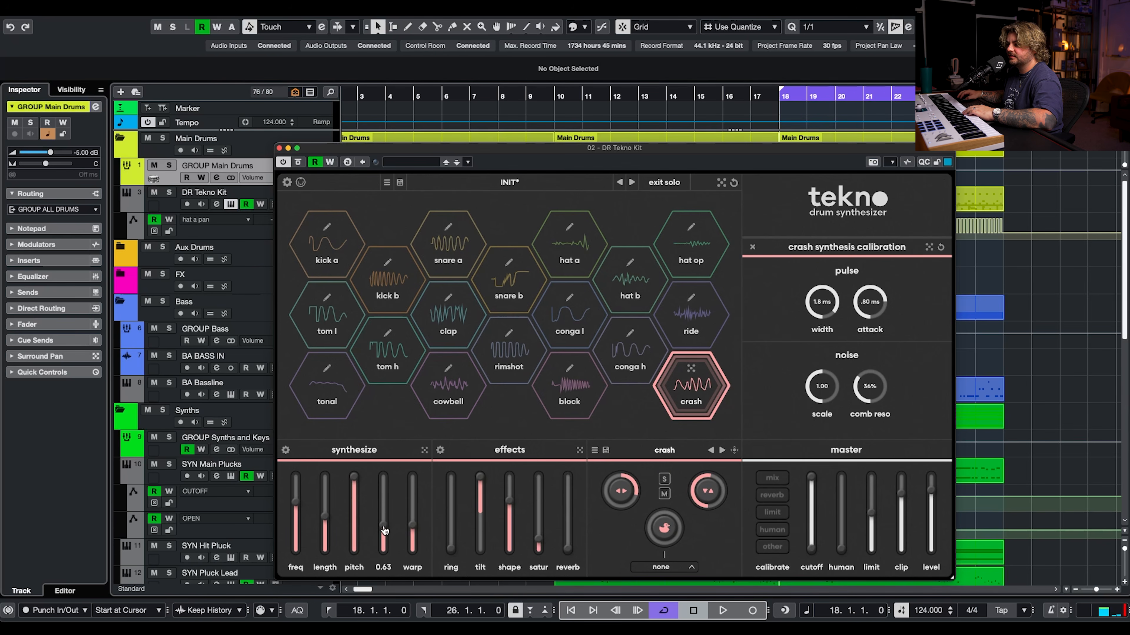
left_click(709, 405)
Raise the crash's warp and set its ring modulation to 12% with a 7 Hz rate
left_click_drag(418, 533, 413, 517)
left_click_drag(451, 550, 452, 510)
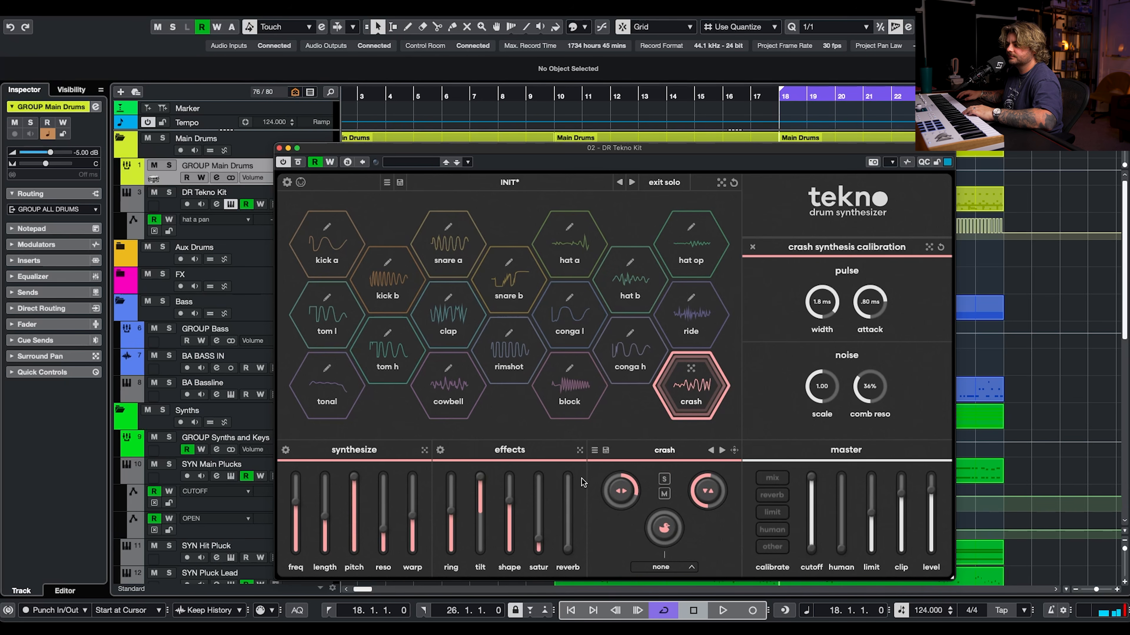
left_click(439, 449)
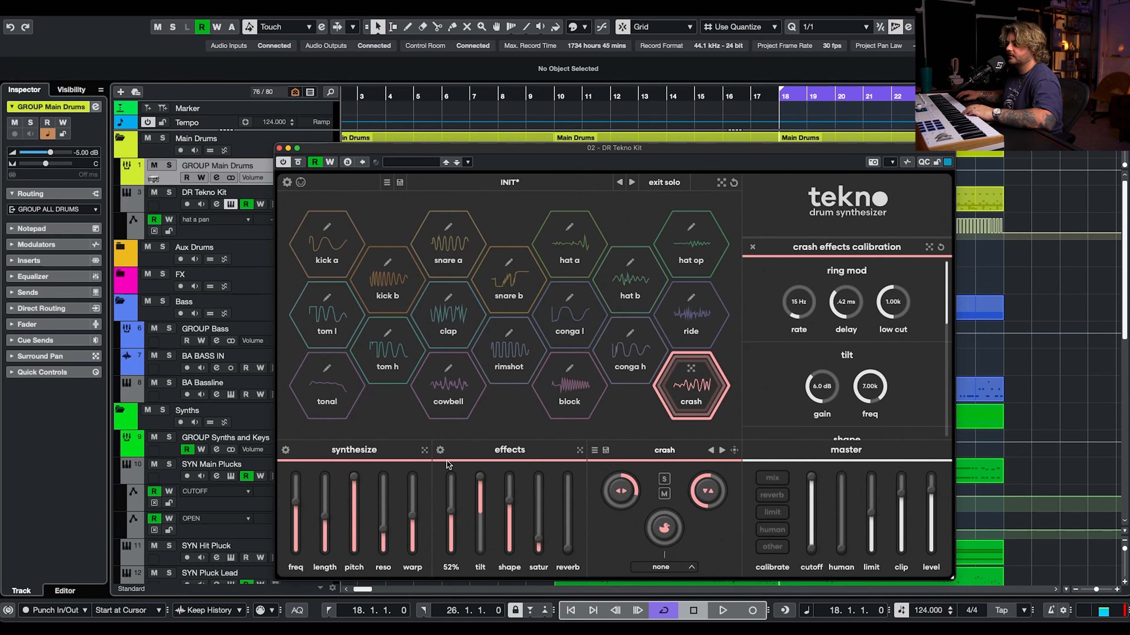
left_click(687, 389)
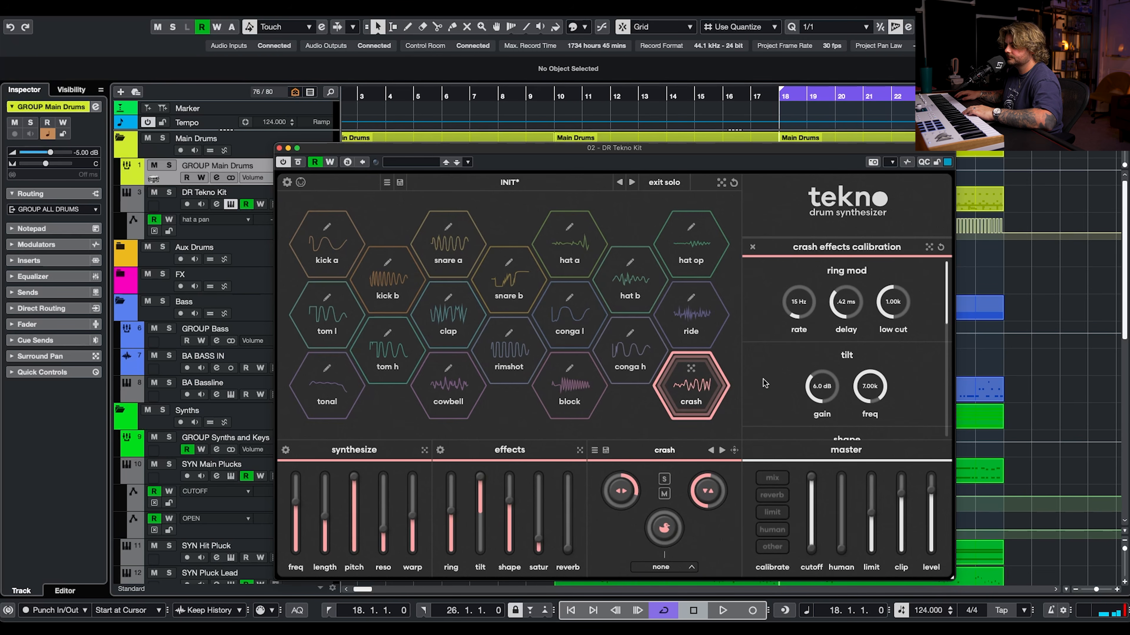
left_click_drag(451, 511, 450, 539)
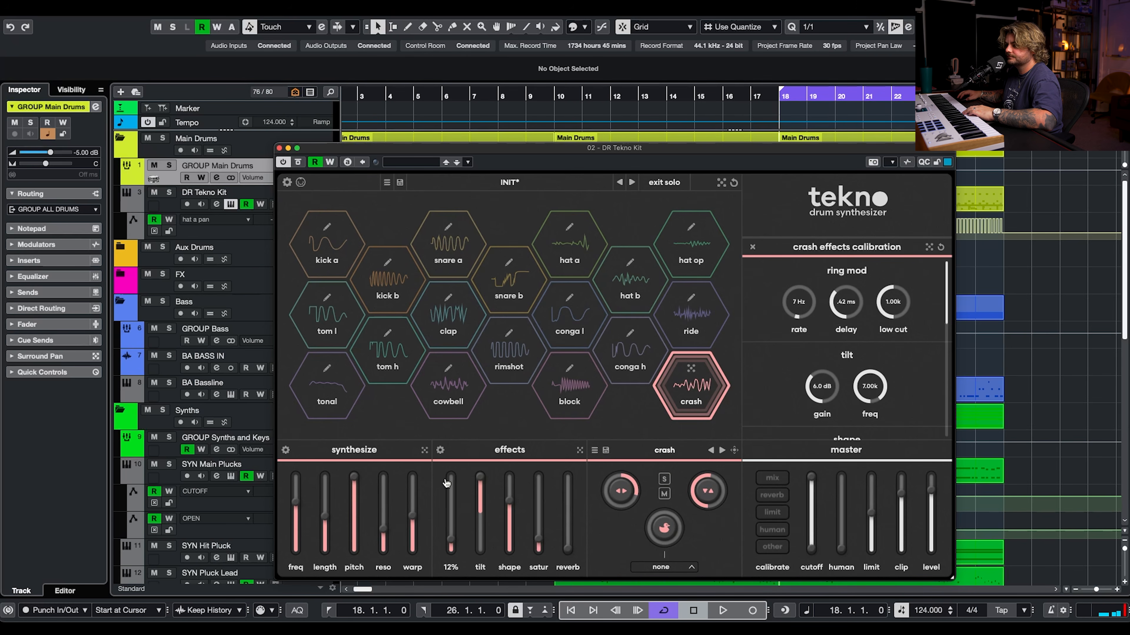
In the crash's synthesis calibration, set the noise scale to 2.61 and the comb reso to 3%
left_click(285, 450)
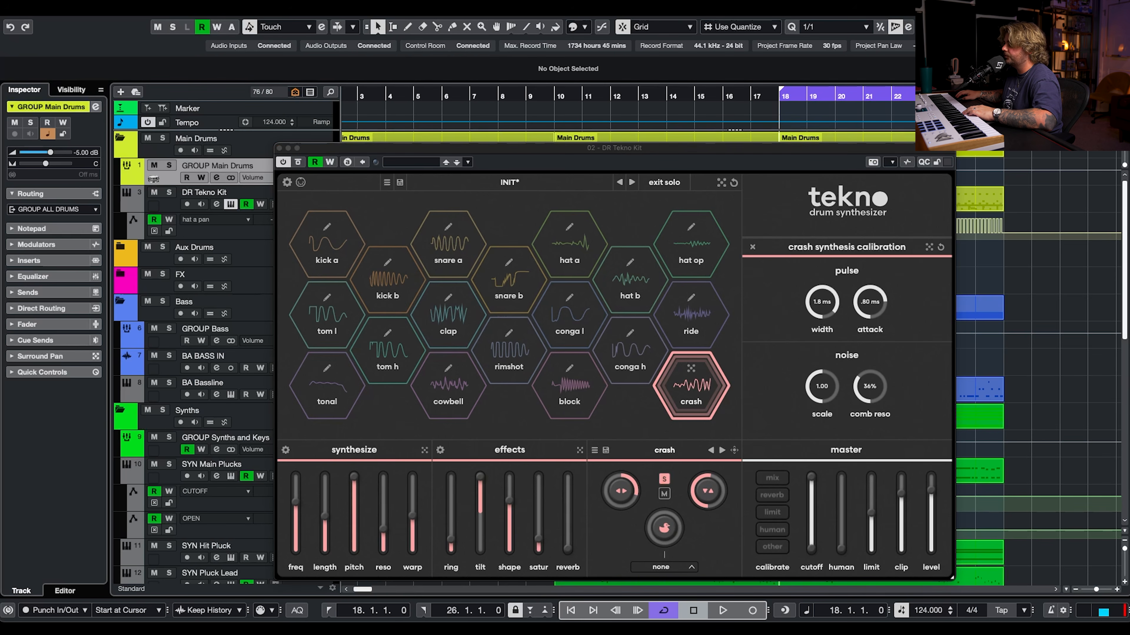
left_click(715, 396)
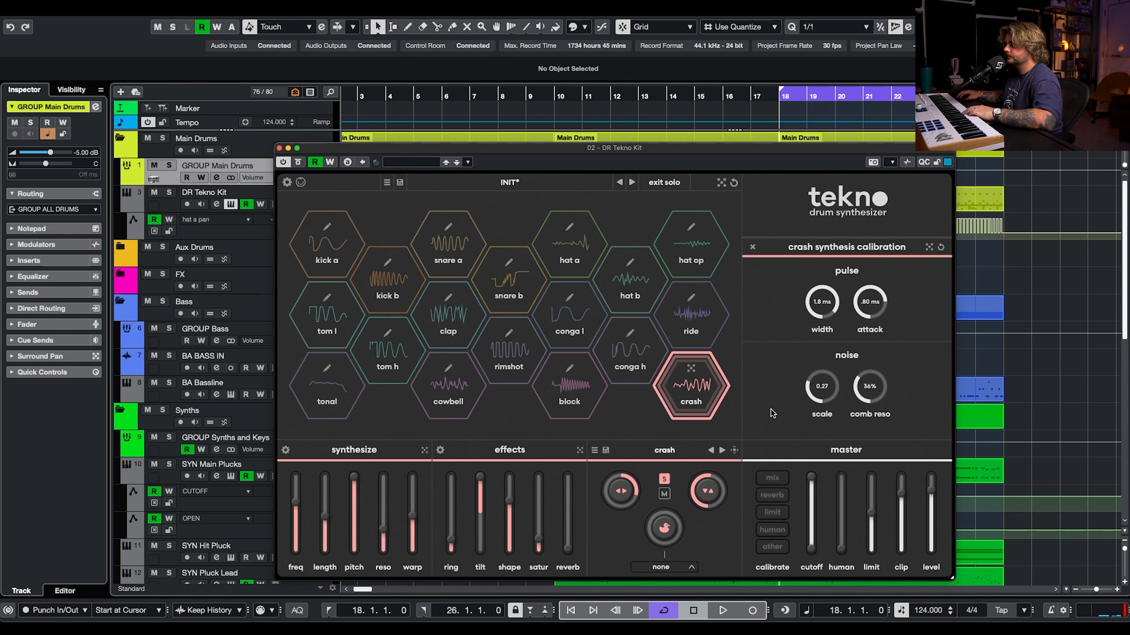
left_click(710, 401)
left_click_drag(825, 392, 701, 398)
left_click(696, 396)
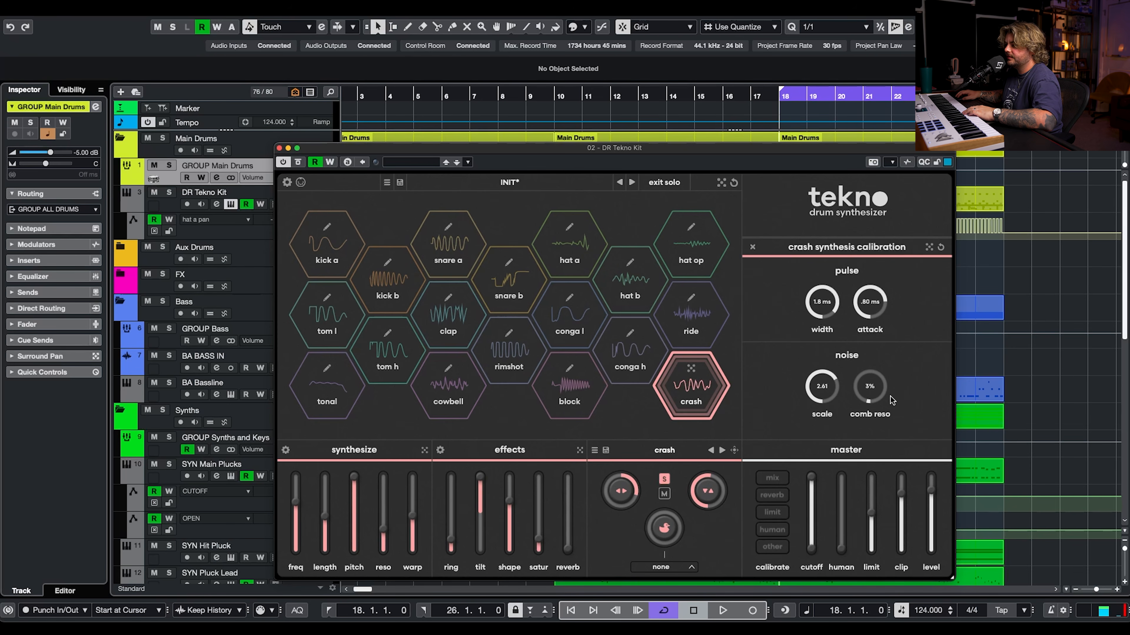
In the crash's effects calibration, set the filter lo-cut to 912 Hz
left_click(440, 450)
scroll(844, 347, "down", 5)
scroll(823, 359, "down", 3)
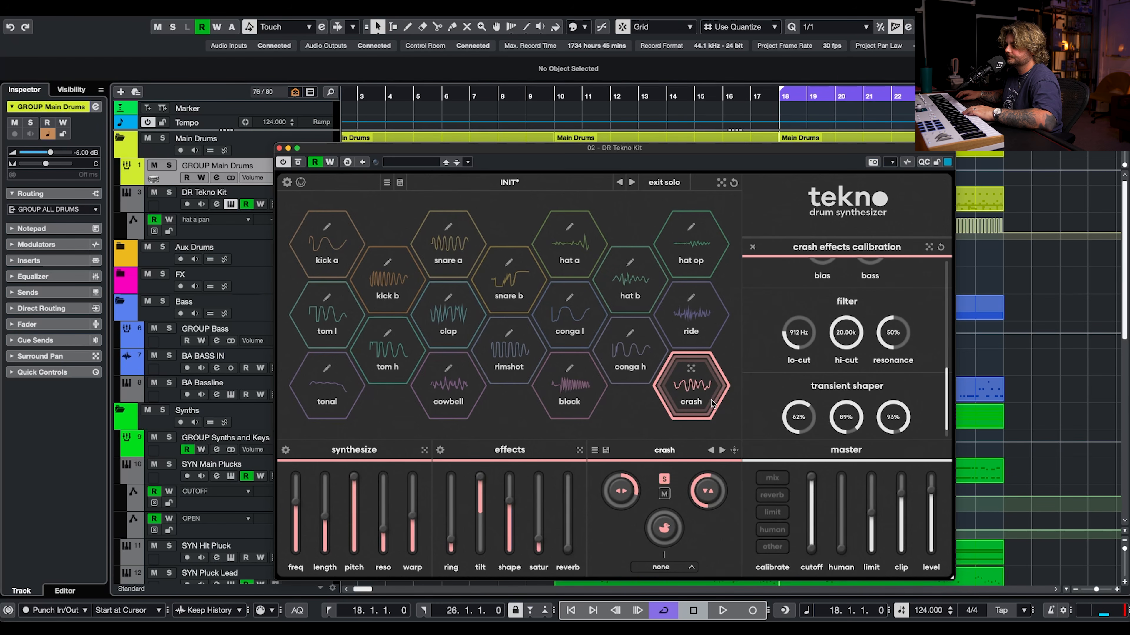
Play the loop, fine-tune the crash's level and solo the DR Tekno Kit track
key("space")
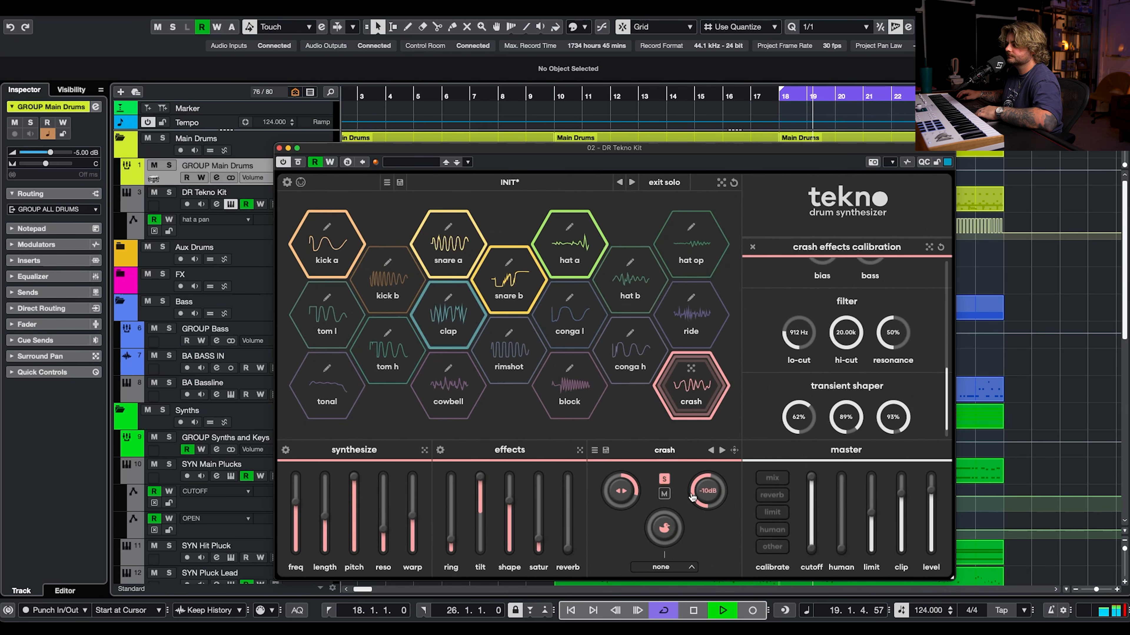
left_click_drag(697, 498, 697, 491)
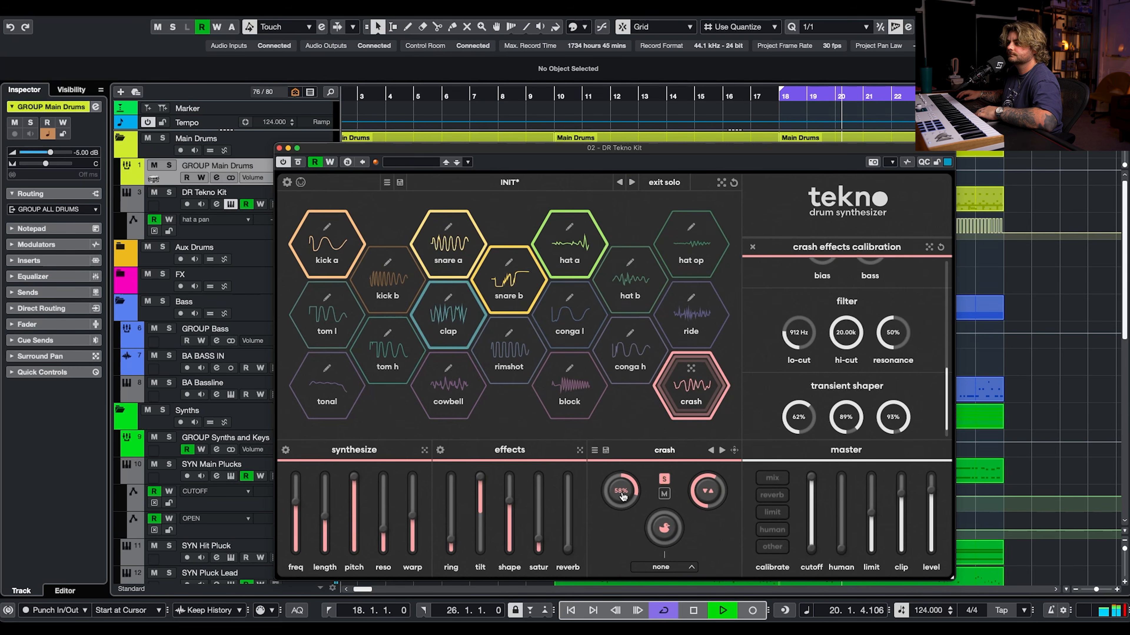
left_click(179, 196)
key("s")
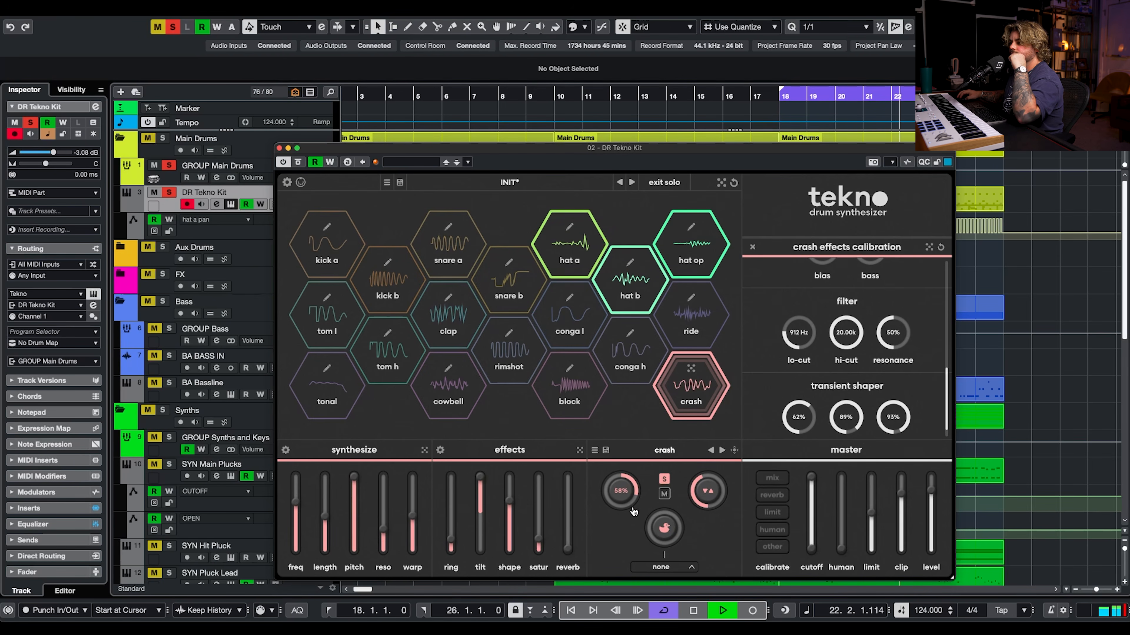
Compare hat op's pan with the crash's settings while the loop plays, and stop playback
left_click(714, 249)
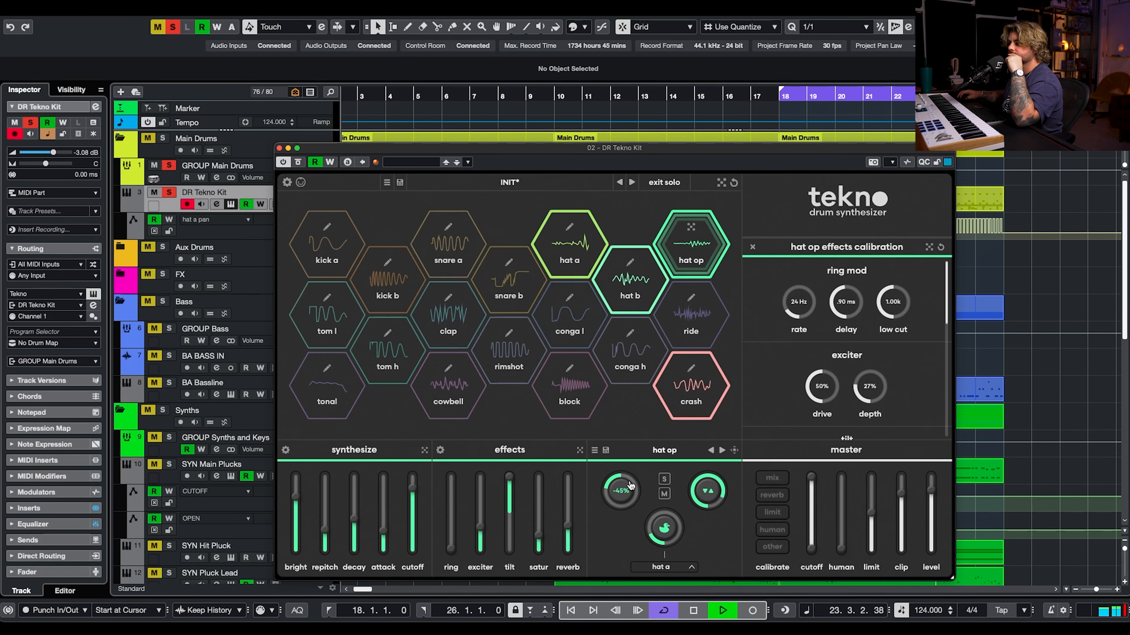
left_click(692, 396)
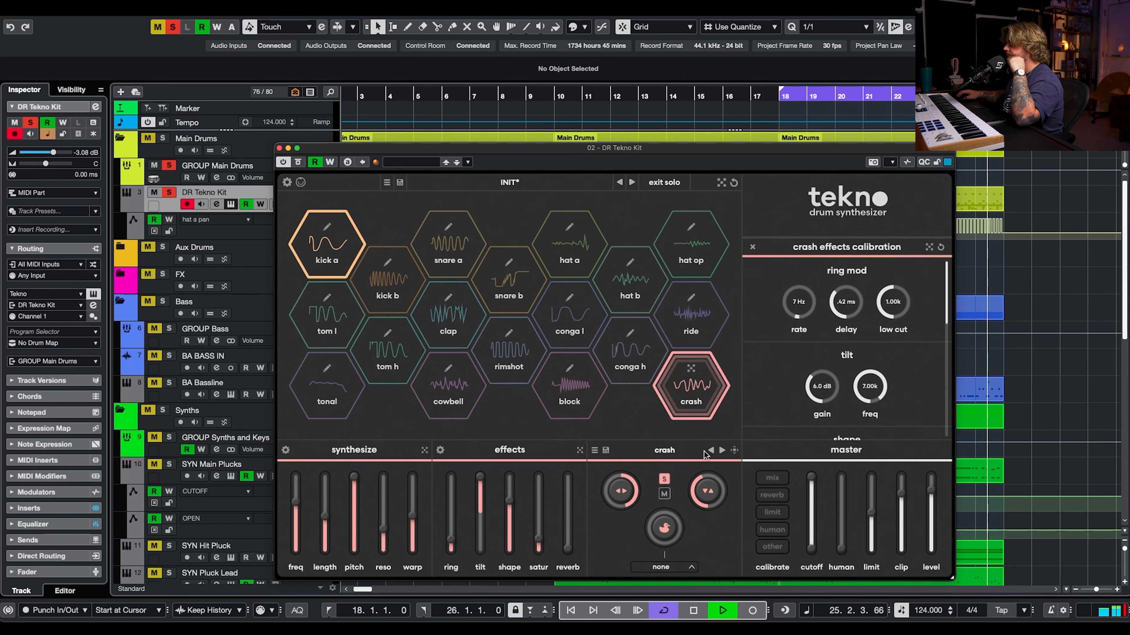
key("space")
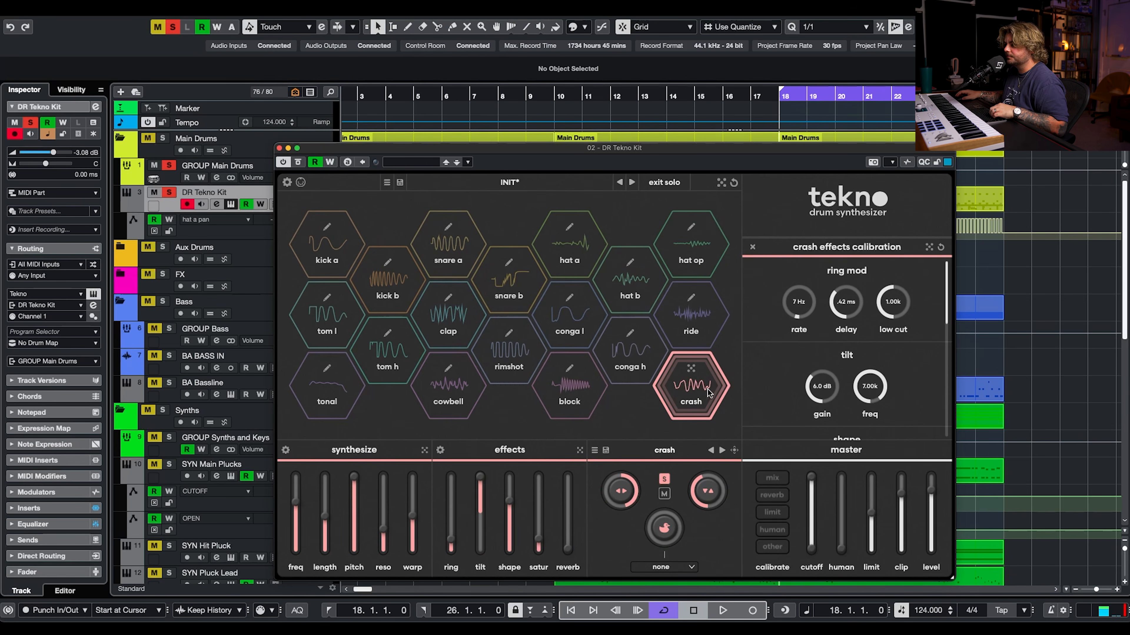
Select the clap, audition it alongside the cowbell and slightly lower its pitch and hands
left_click(569, 318)
left_click(448, 317)
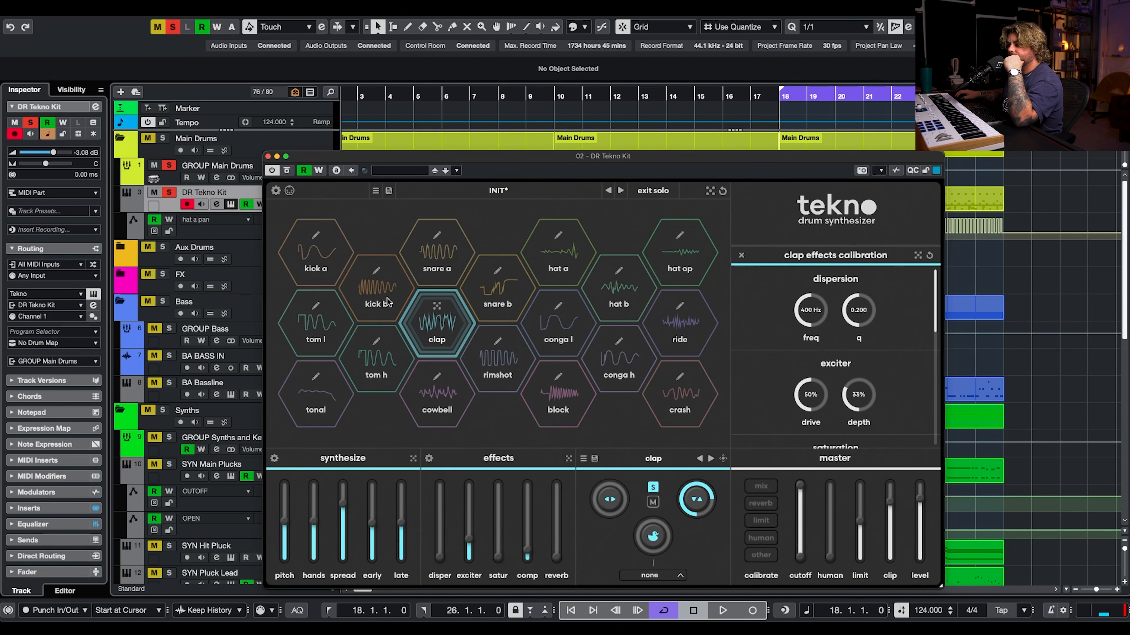
left_click_drag(285, 521, 290, 534)
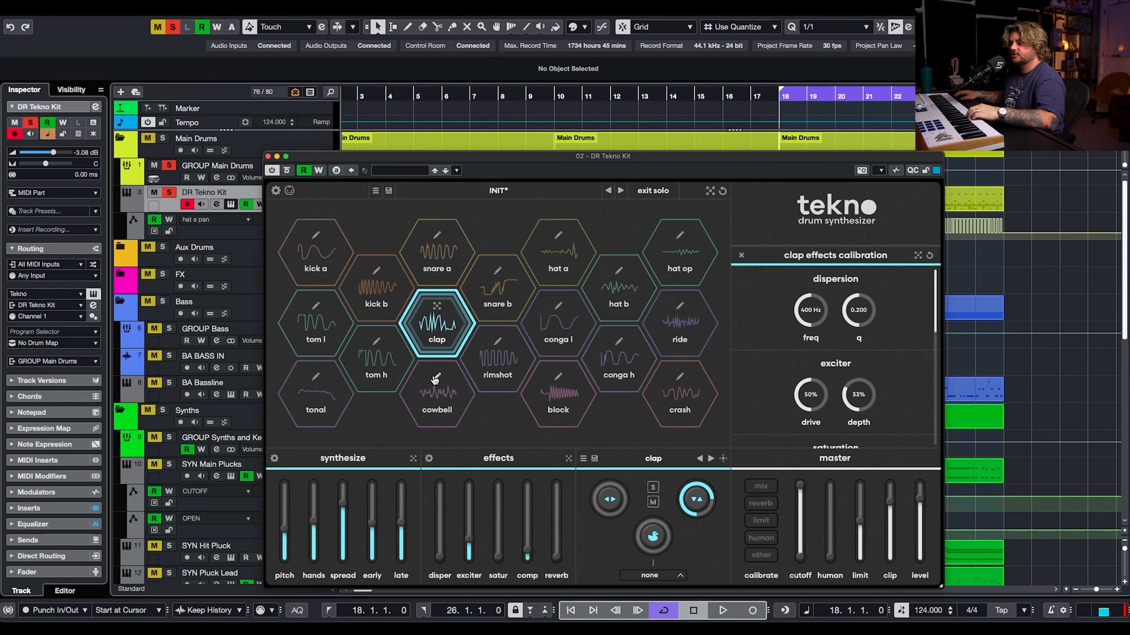
left_click(435, 380)
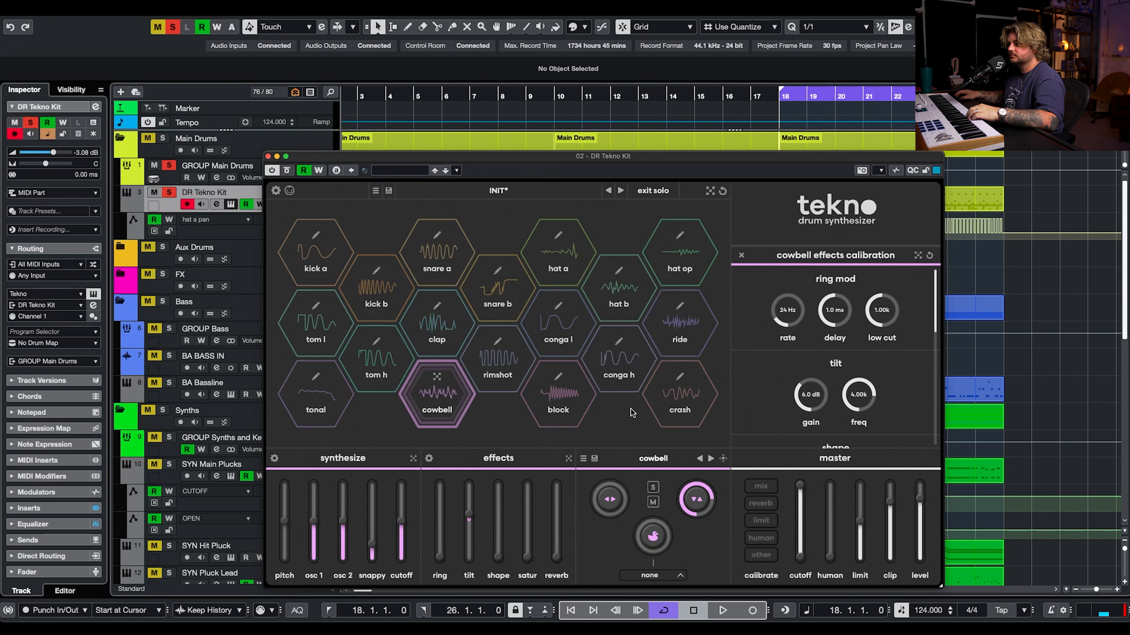
left_click(422, 324)
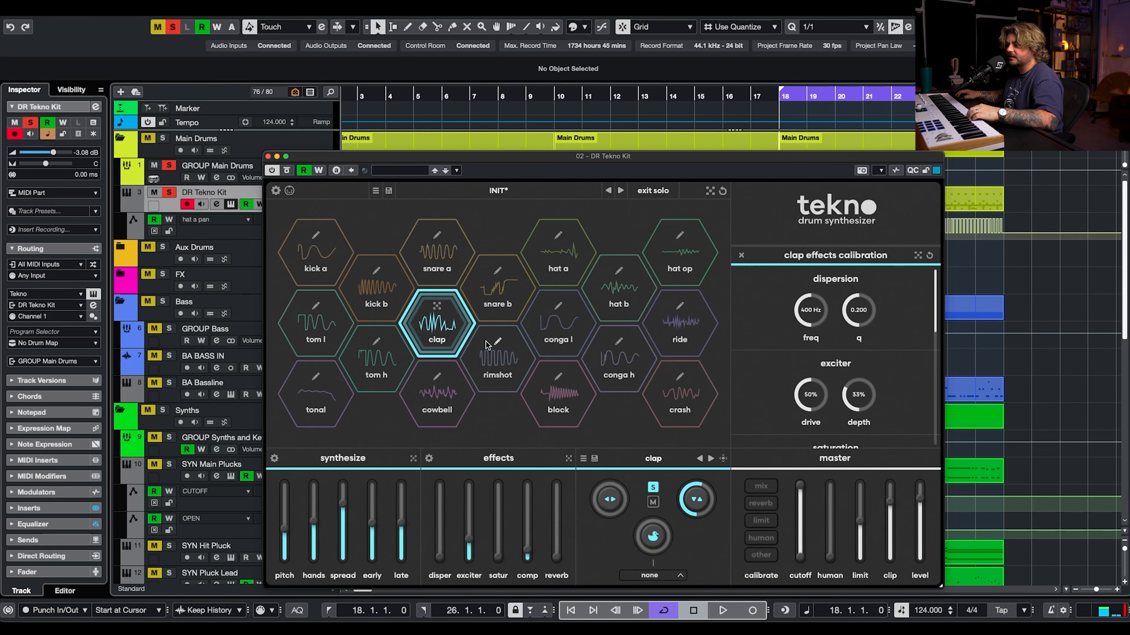
left_click_drag(286, 535, 318, 517)
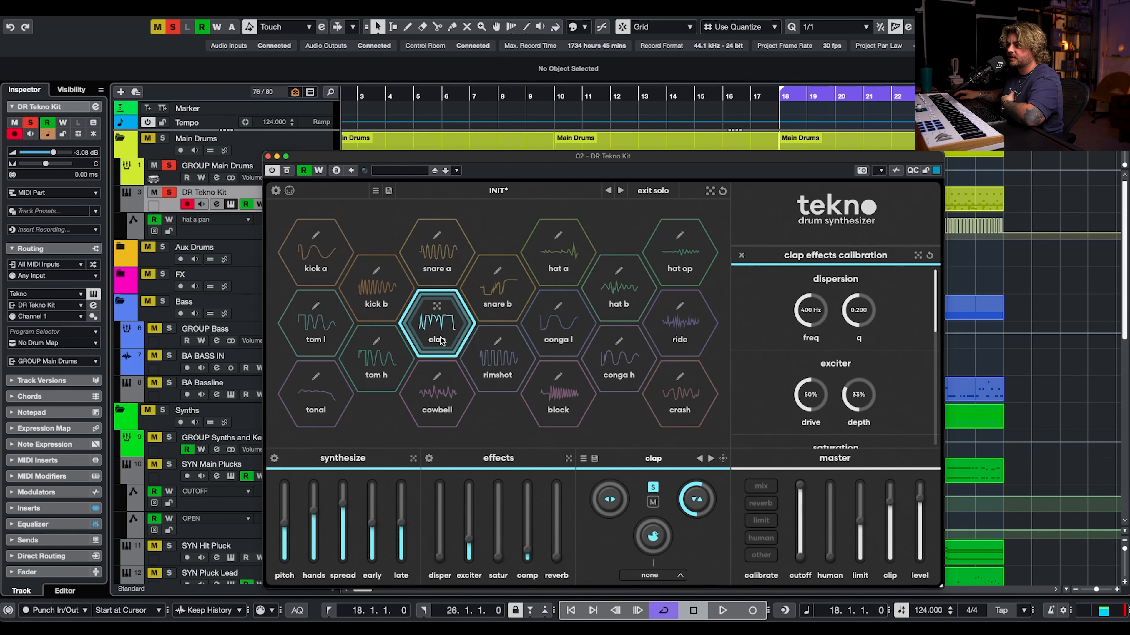
mouse_move(314, 510)
left_mouse_down()
mouse_move(315, 560)
mouse_move(320, 529)
left_mouse_up()
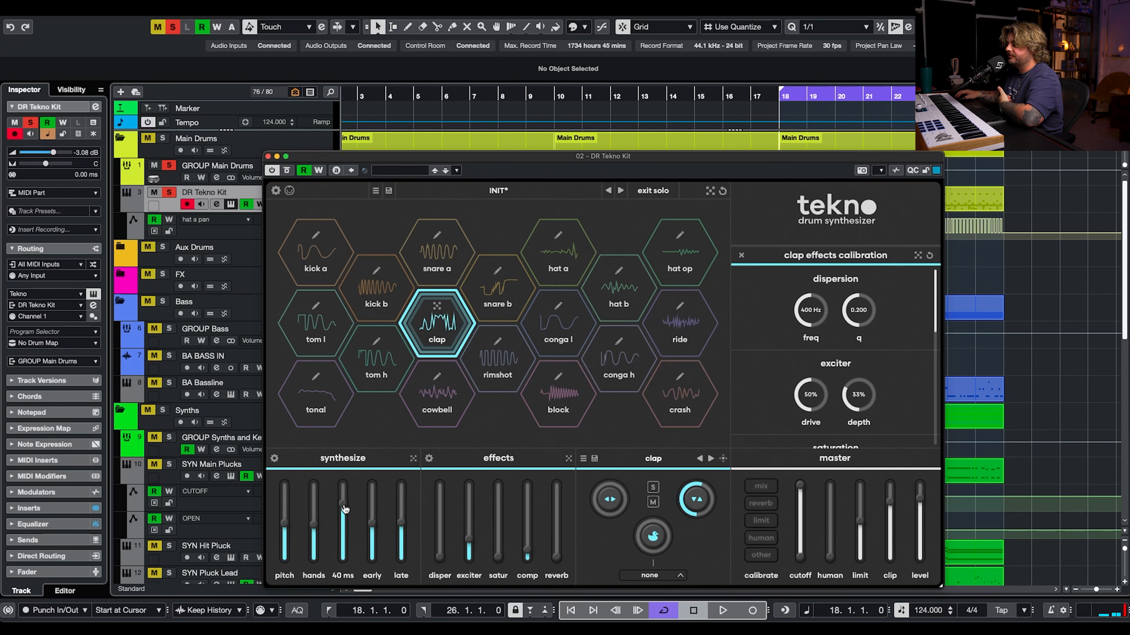
Set the clap's spread to 48 ms and lower its early and late amounts
left_click_drag(344, 508, 346, 497)
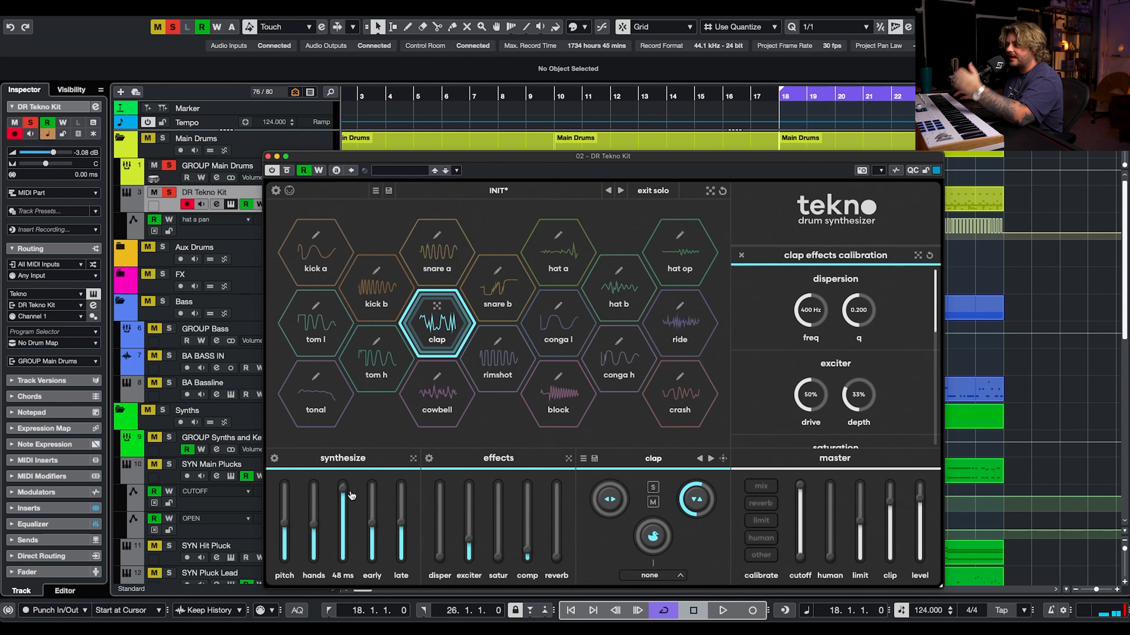
left_click_drag(376, 528, 402, 541)
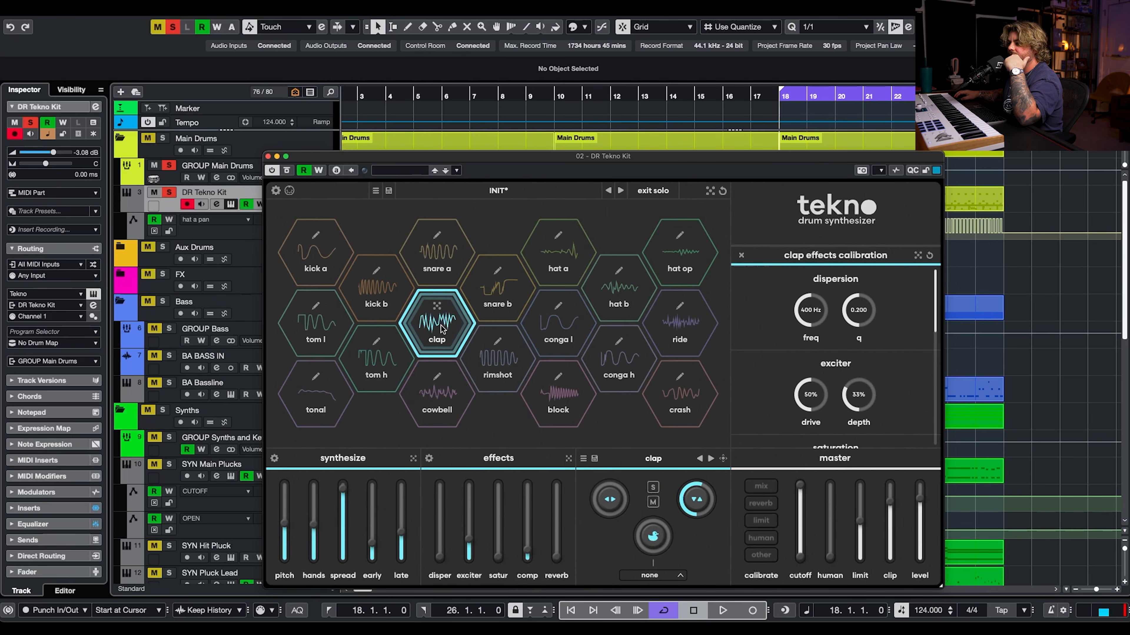
Randomize the clap's settings, remove its dispersion and lower the reverb, saturation and compression amounts
left_click_drag(402, 538, 405, 530)
left_click(437, 307)
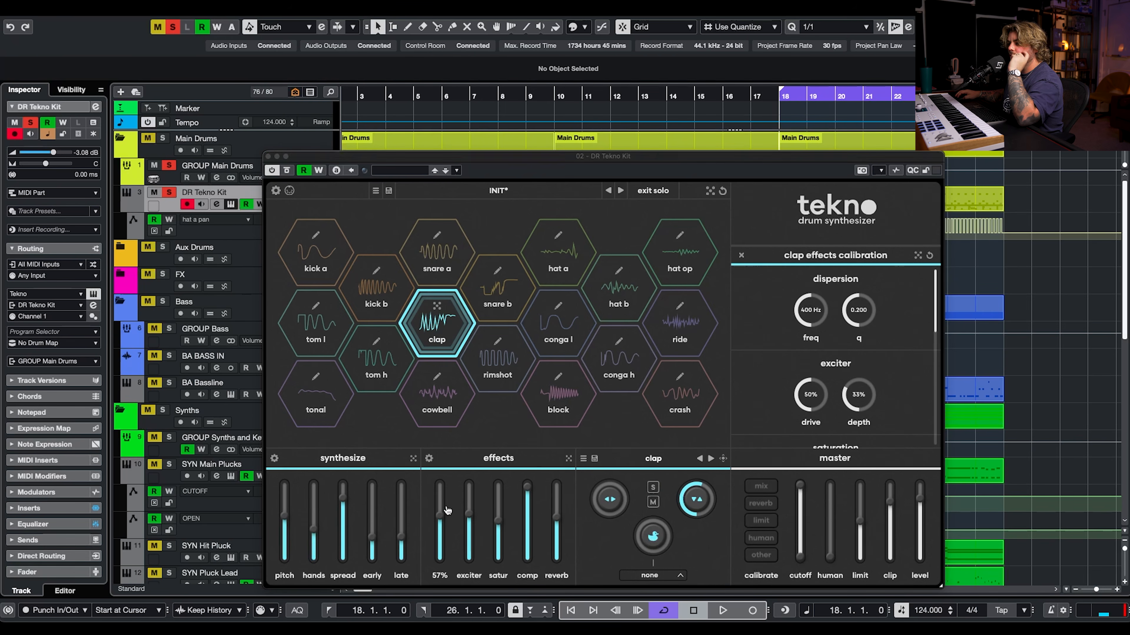
left_click_drag(437, 520, 431, 622)
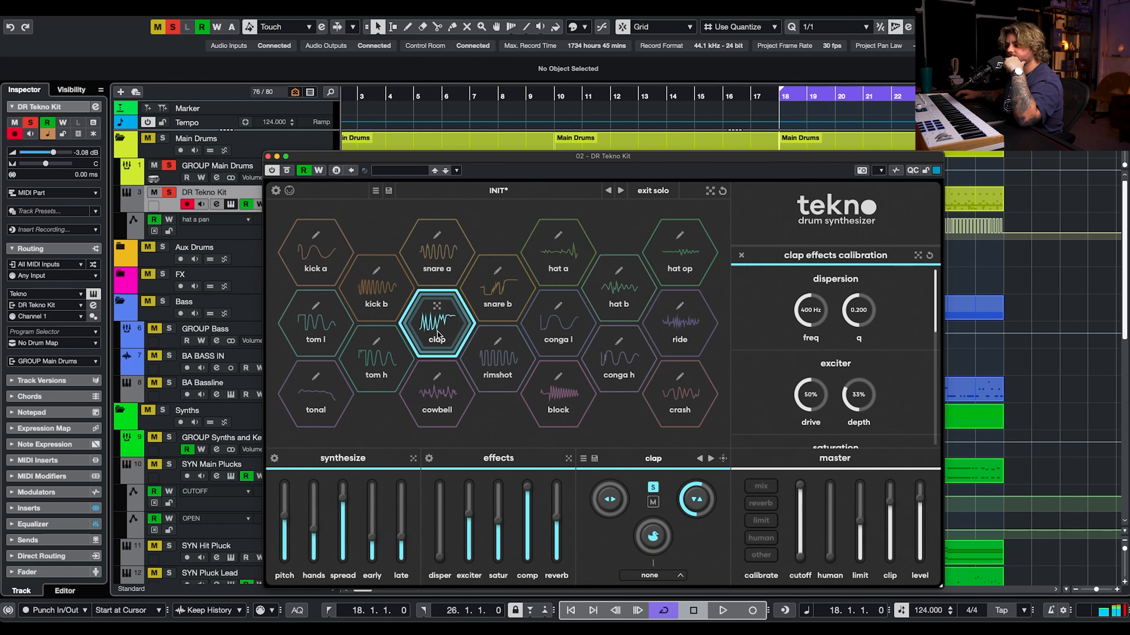
left_click_drag(403, 538, 405, 533)
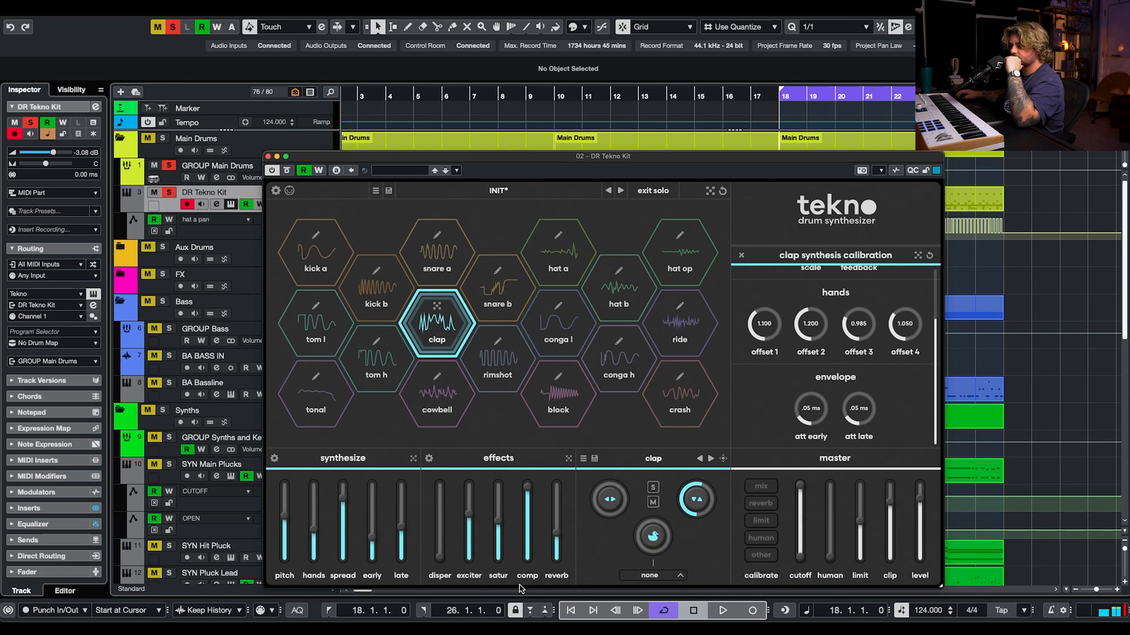
left_click_drag(498, 521, 498, 547)
left_click_drag(527, 486, 528, 521)
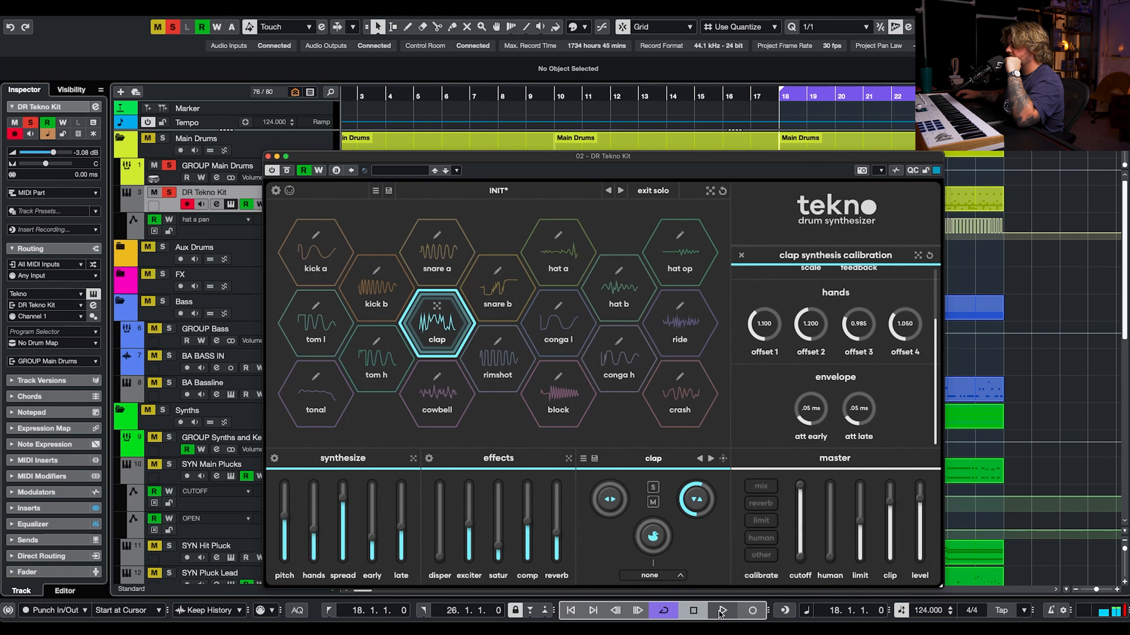
Duck the clap with snare a as the trigger, using a small ducking amount
left_click(662, 576)
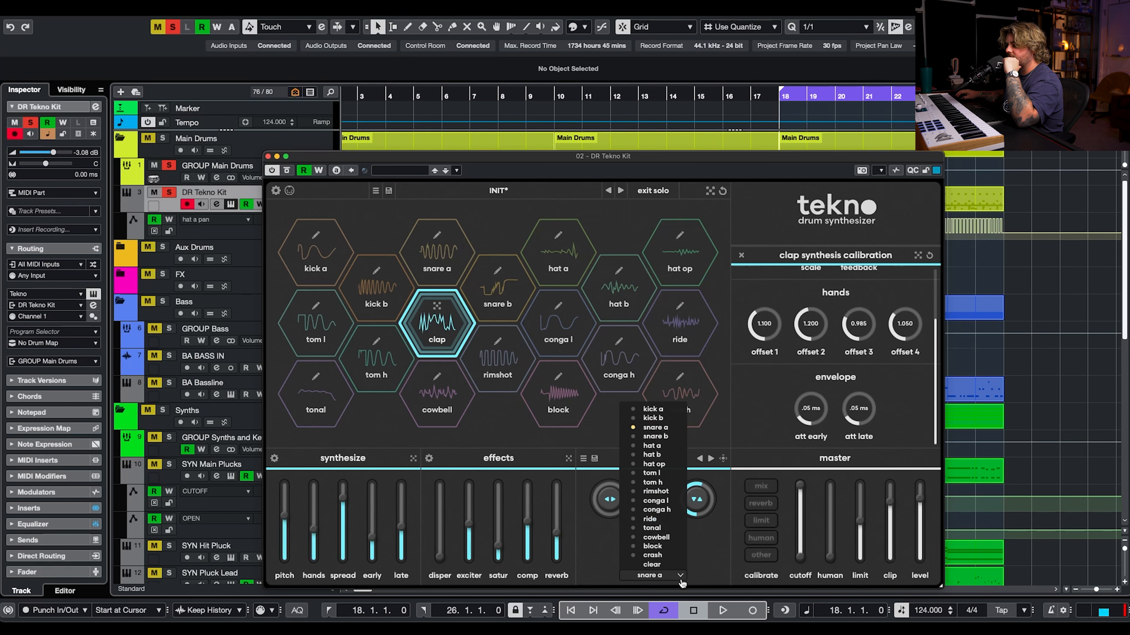
left_click(695, 559)
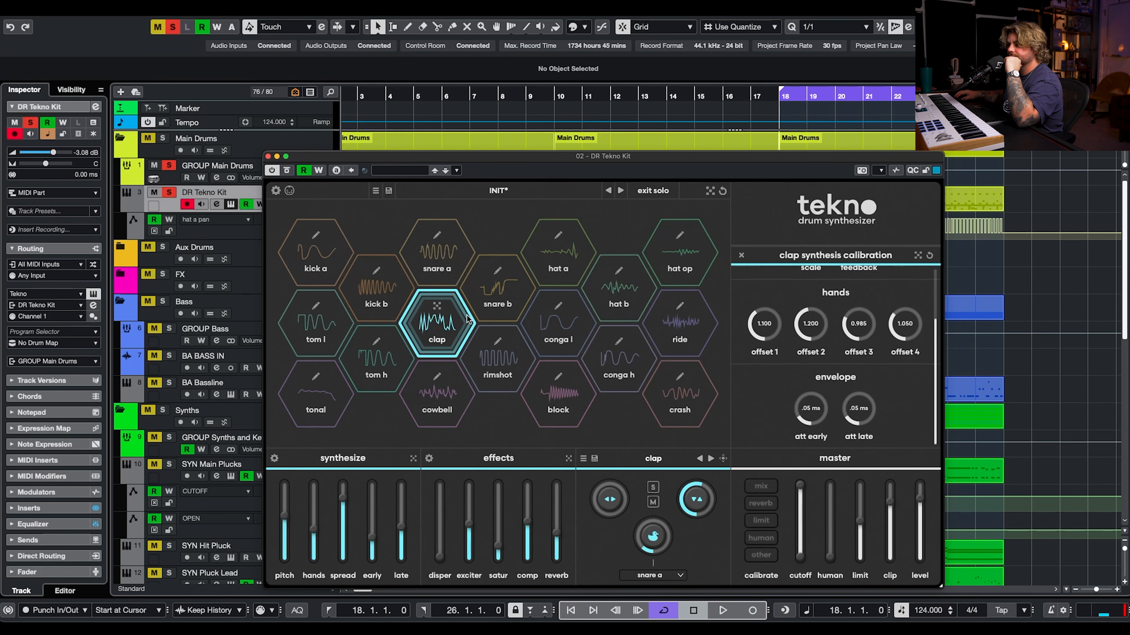
While the loop plays, set the clap's late to 41 ms and slightly lower its level
key("space")
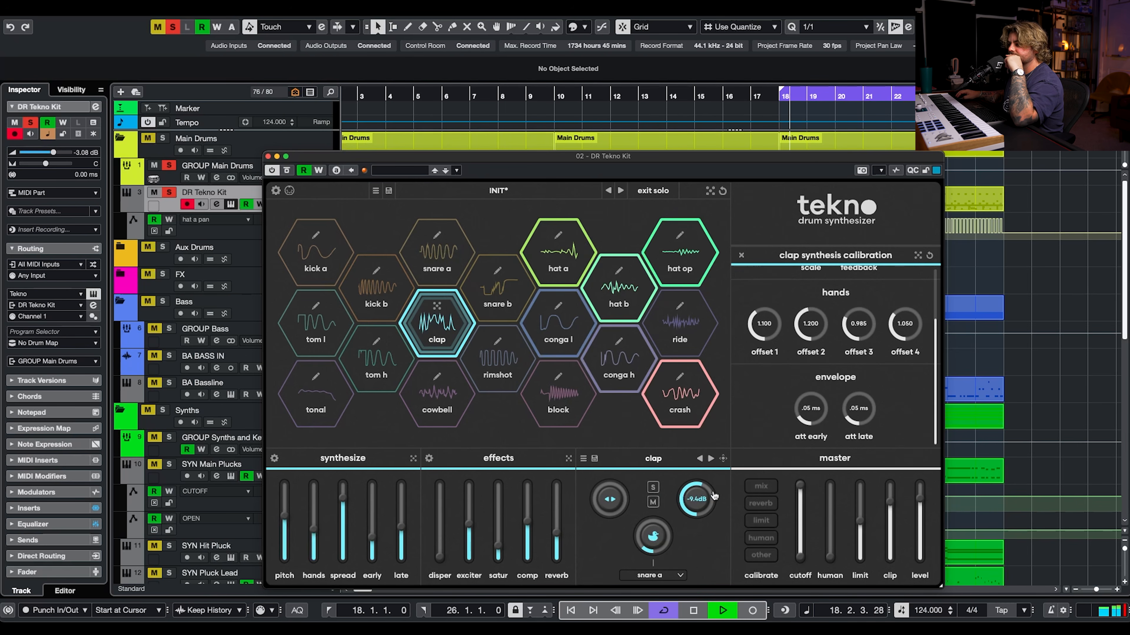
left_click_drag(408, 533, 410, 527)
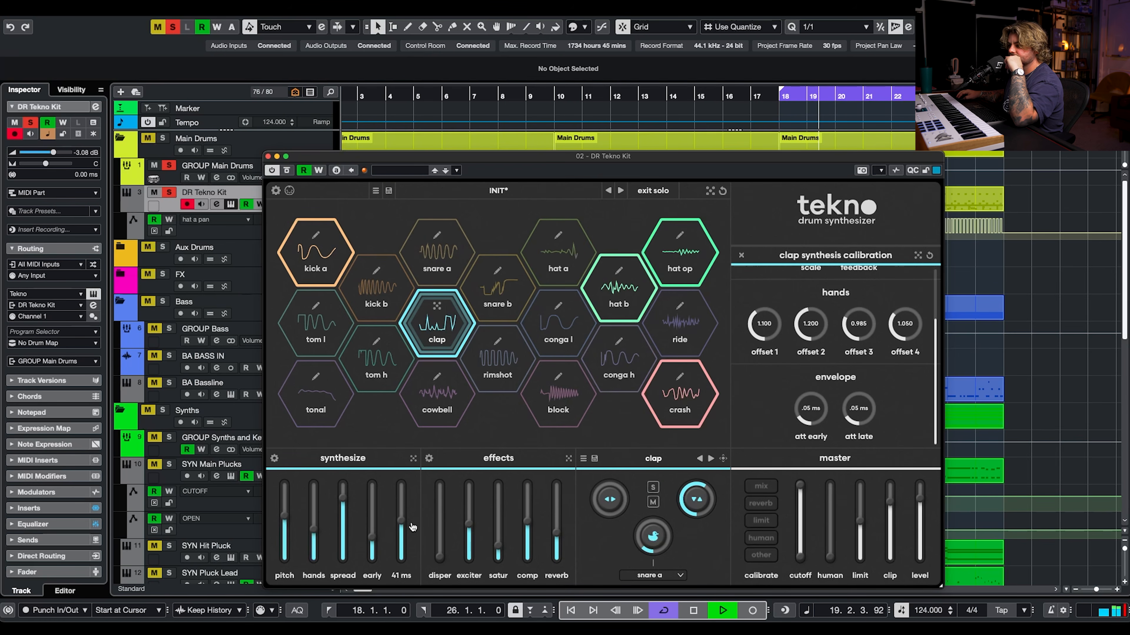
left_click_drag(687, 511, 686, 516)
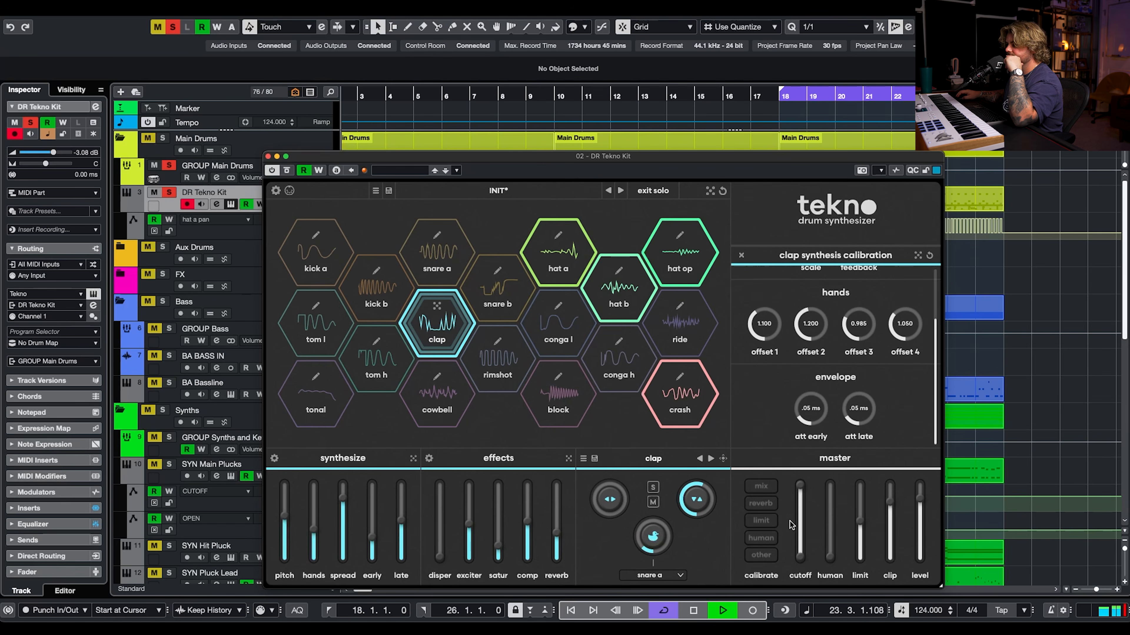
key("space")
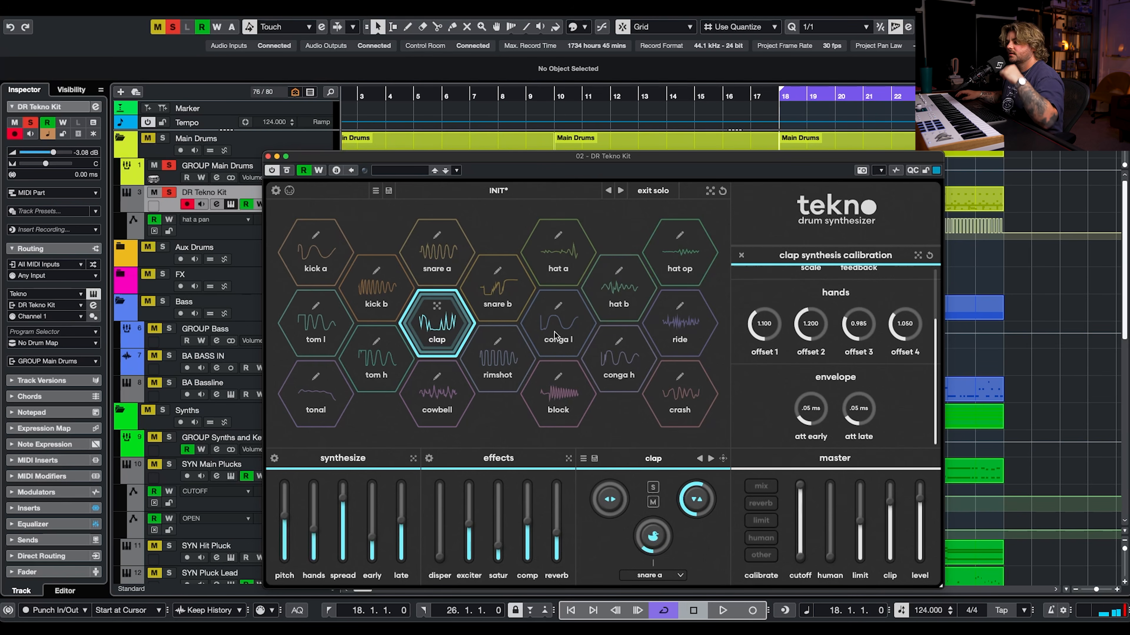
Audition the unused pads, comparing conga l, tom l, tom h, tonal, cowbell, block and rimshot
left_click(556, 332)
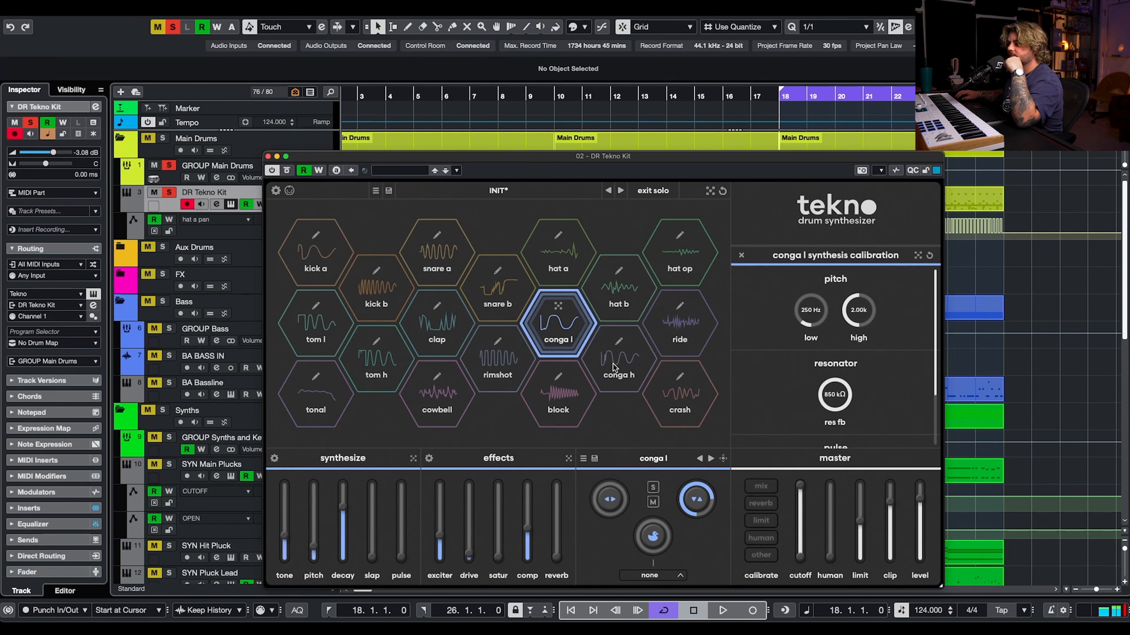
left_click(553, 349)
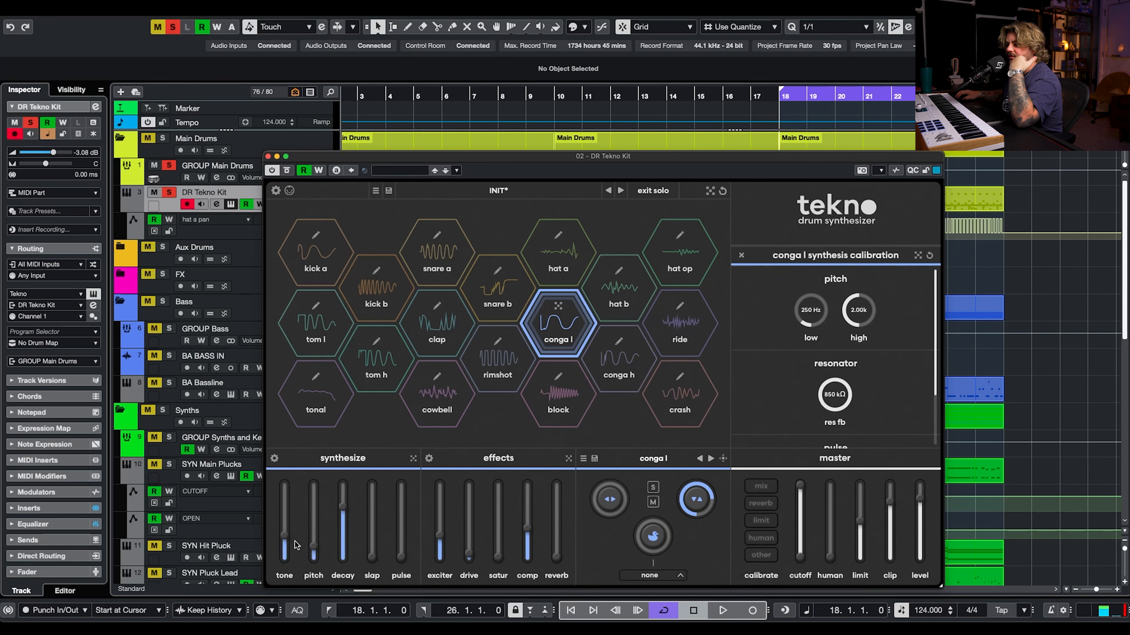
left_click(300, 351)
left_click(372, 367)
left_click(310, 421)
left_click(449, 411)
left_click(534, 396)
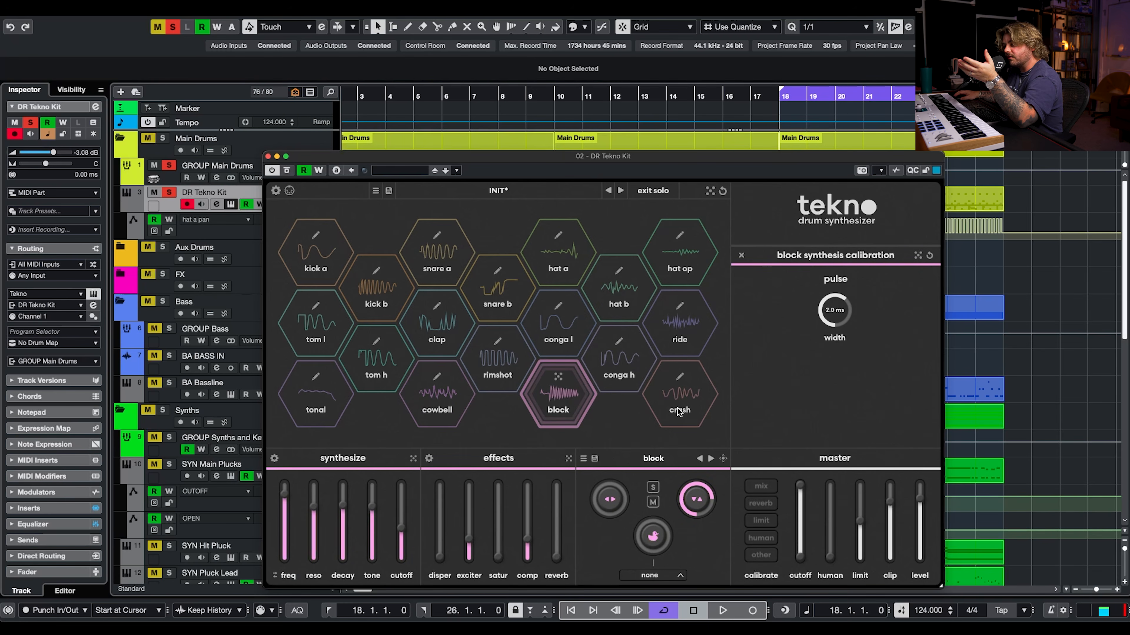
left_click(574, 339)
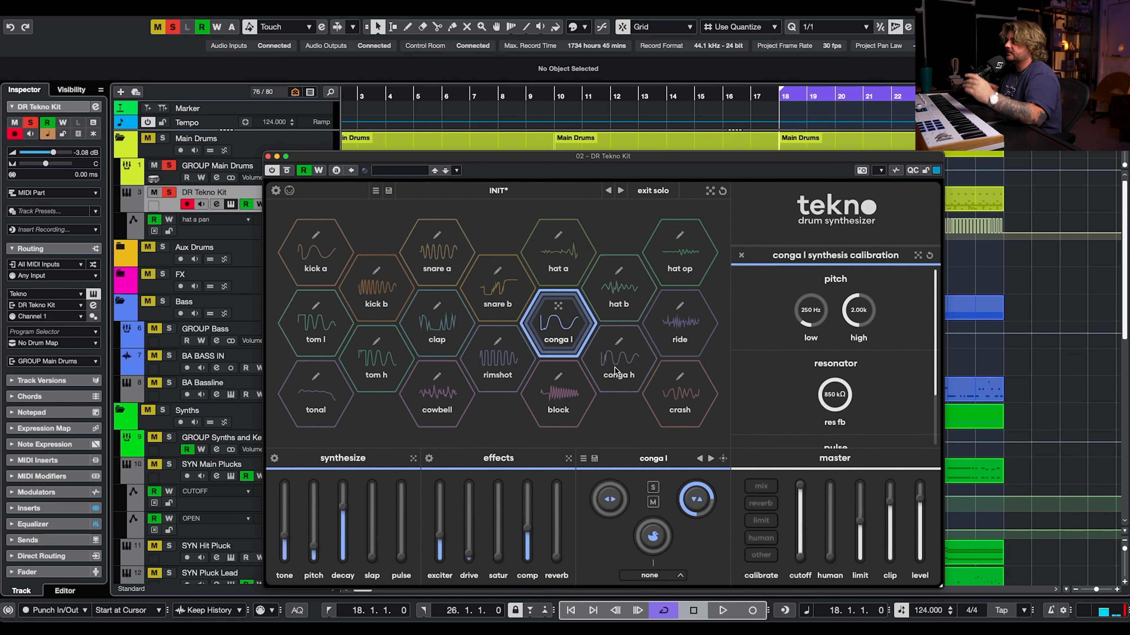
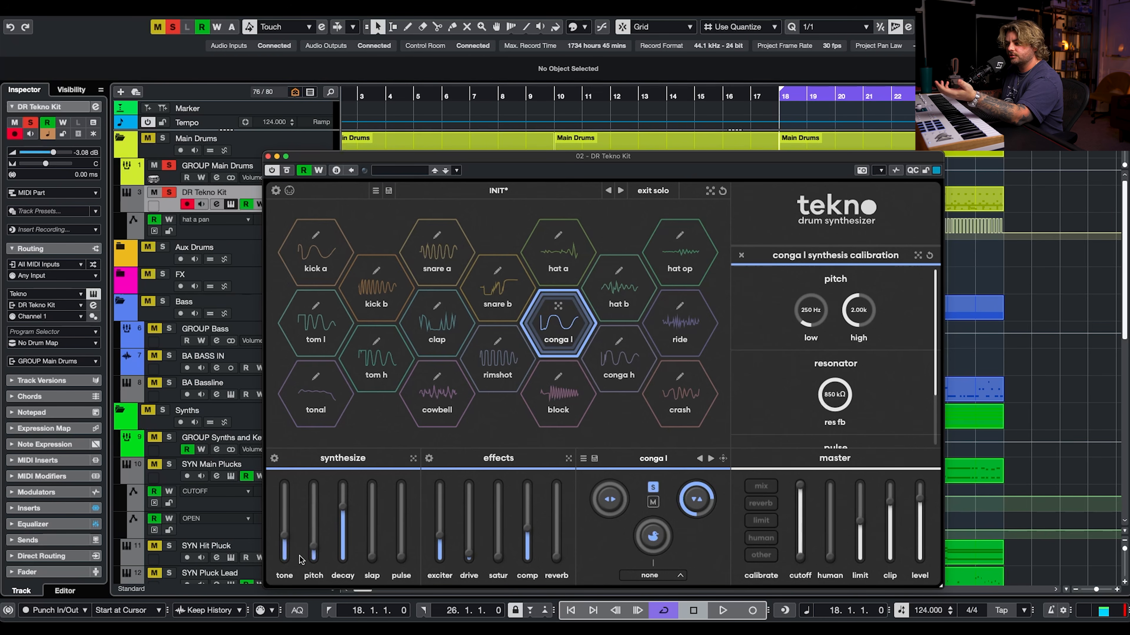
left_click(312, 356)
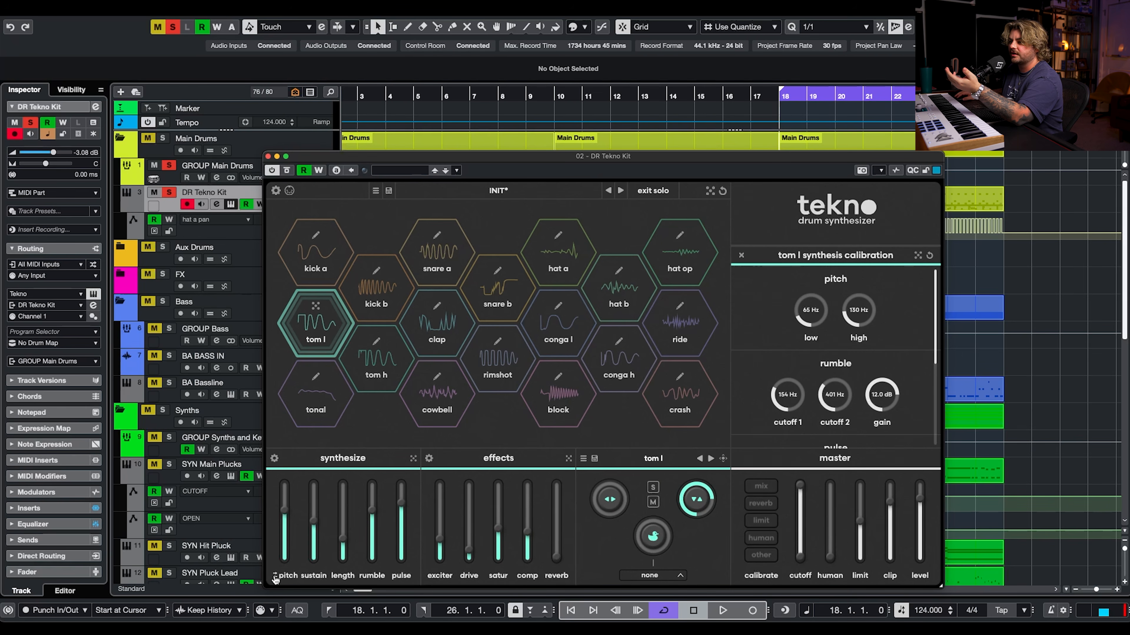
left_click(378, 364)
left_click(474, 361)
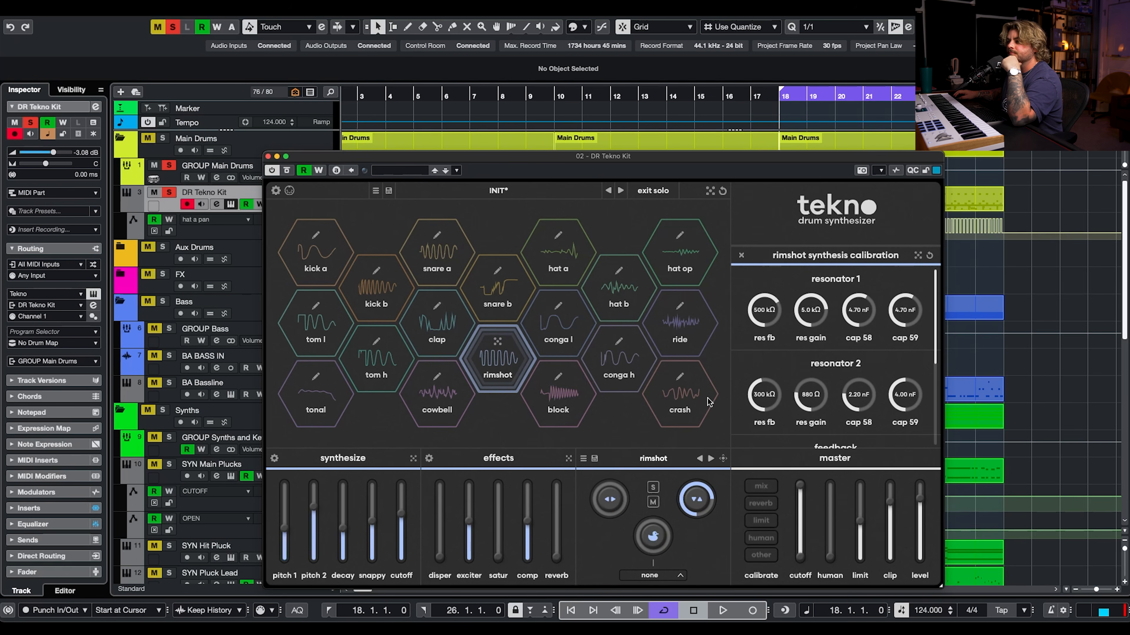
Close the synth, unsolo the DR Tekno Kit track and lower its volume to -5.76 dB while the full mix plays
left_click(268, 156)
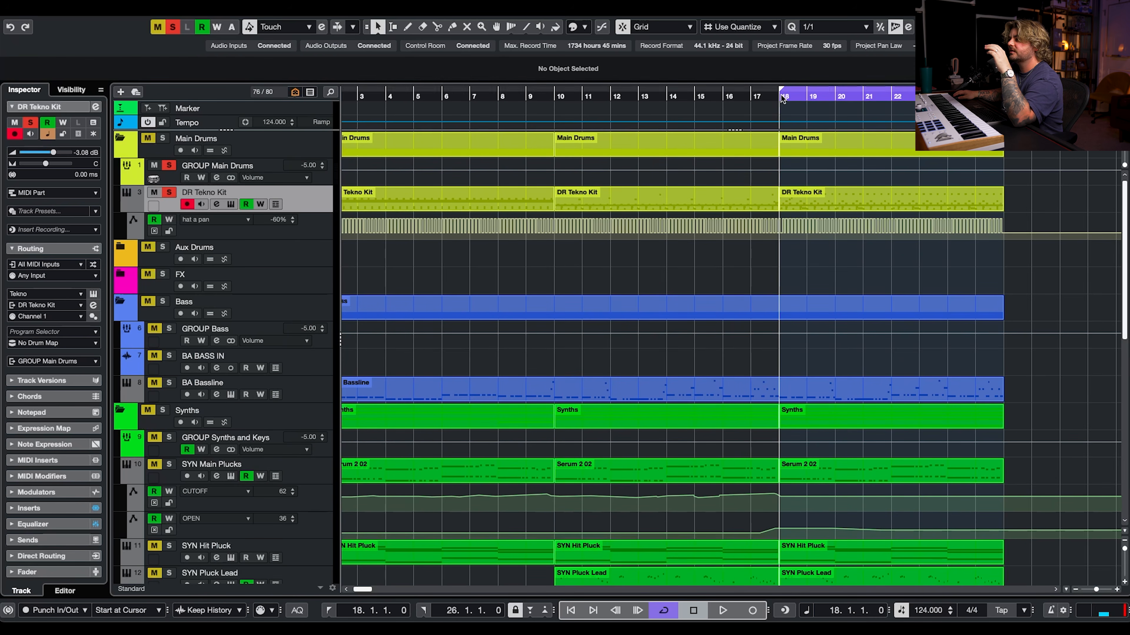
key("space")
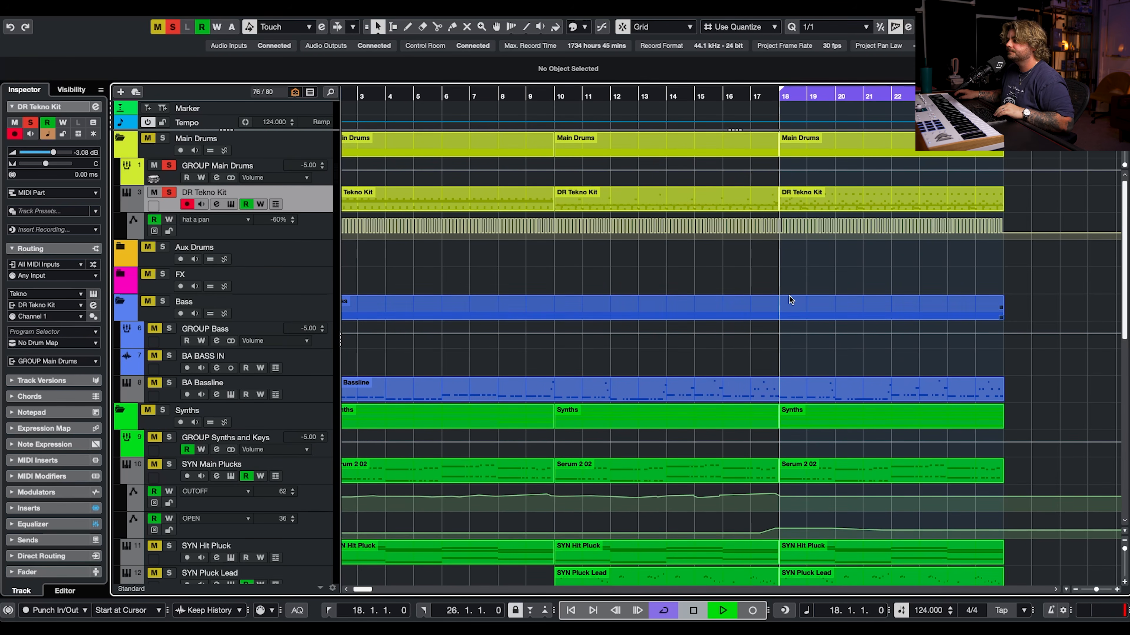
scroll(792, 303, "down", 5)
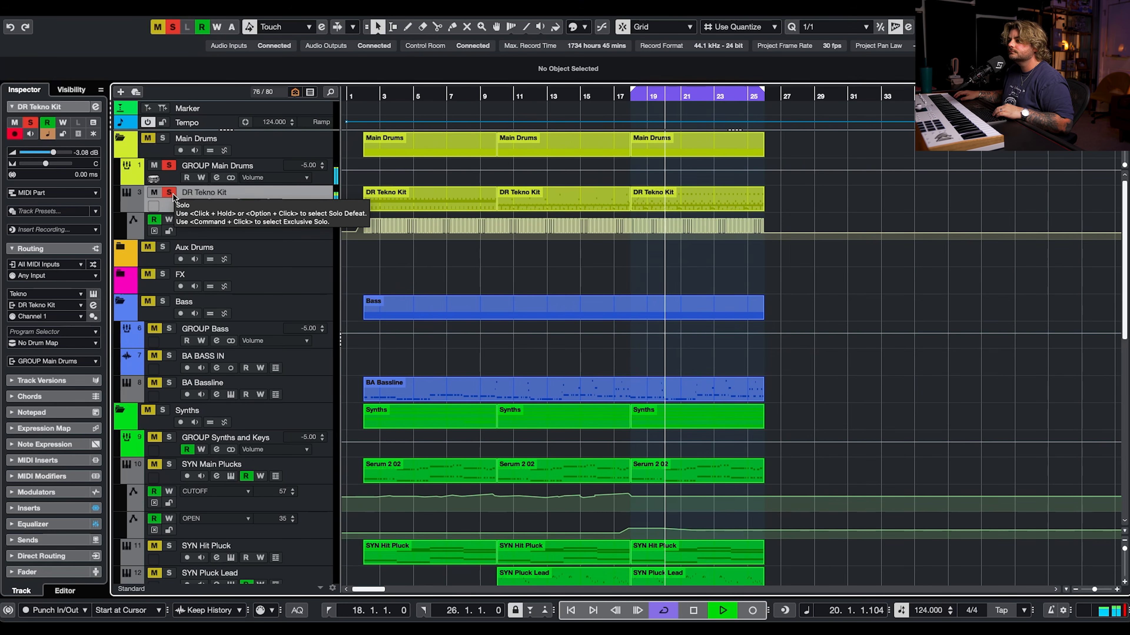
key("space")
left_click(170, 192)
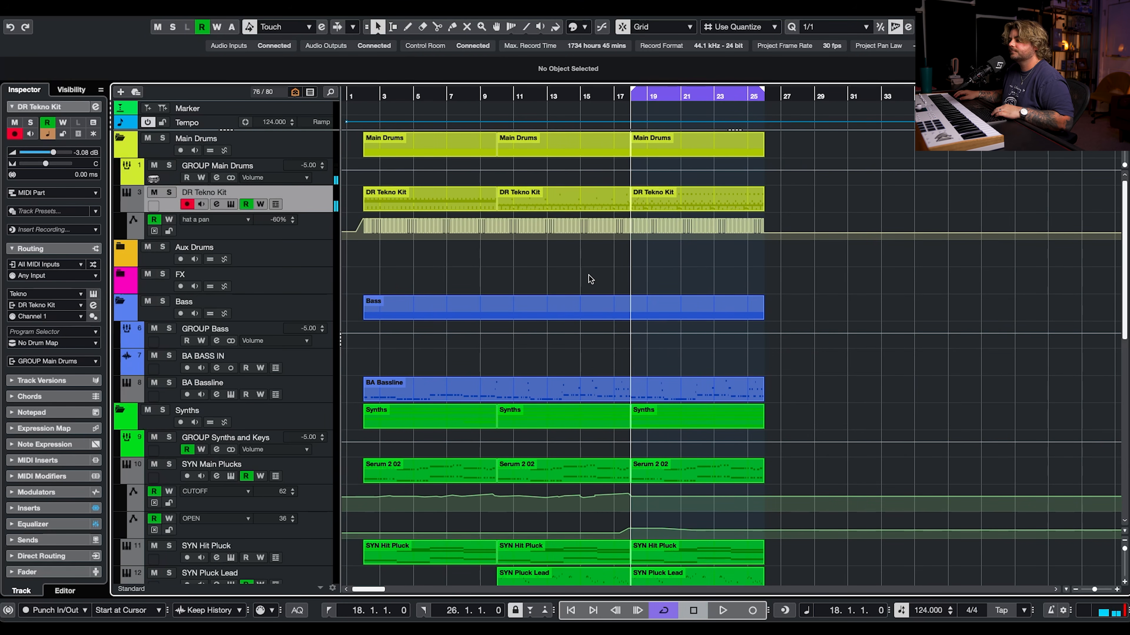
key("space")
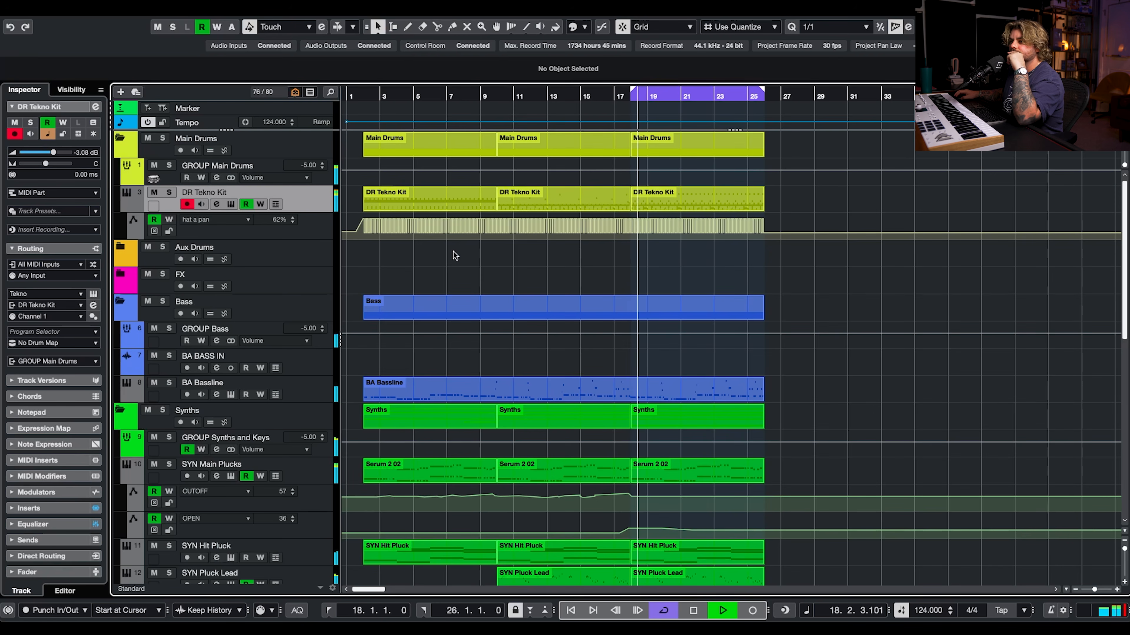
left_click_drag(53, 153, 48, 155)
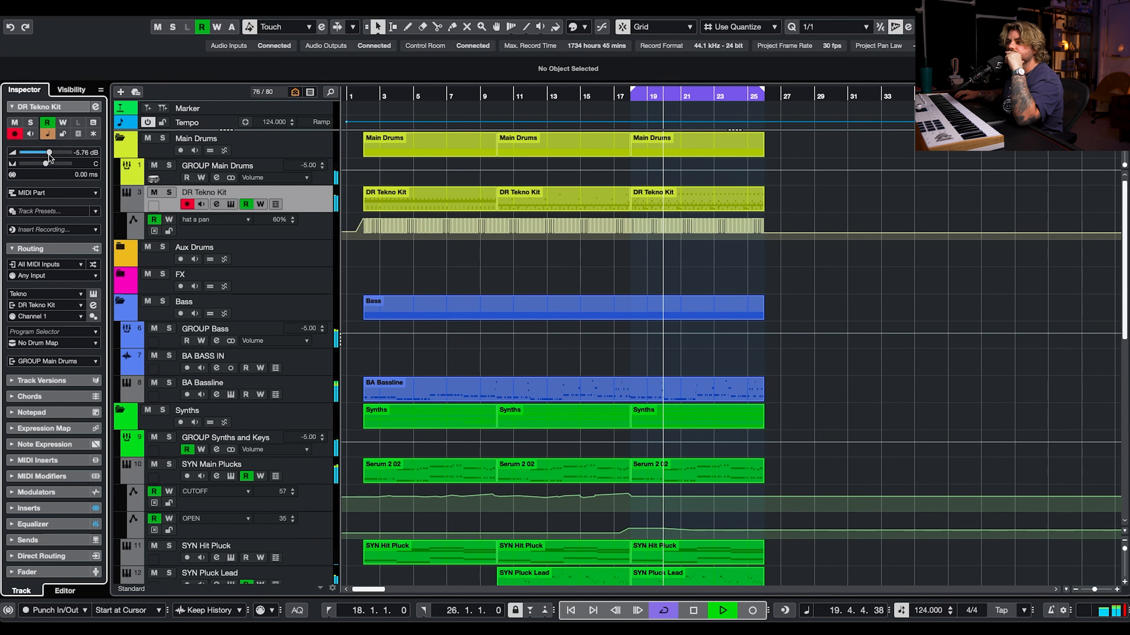
Reopen the track's drum synth, fine-tune kick a's level during playback and check the clap's level
left_click(231, 204)
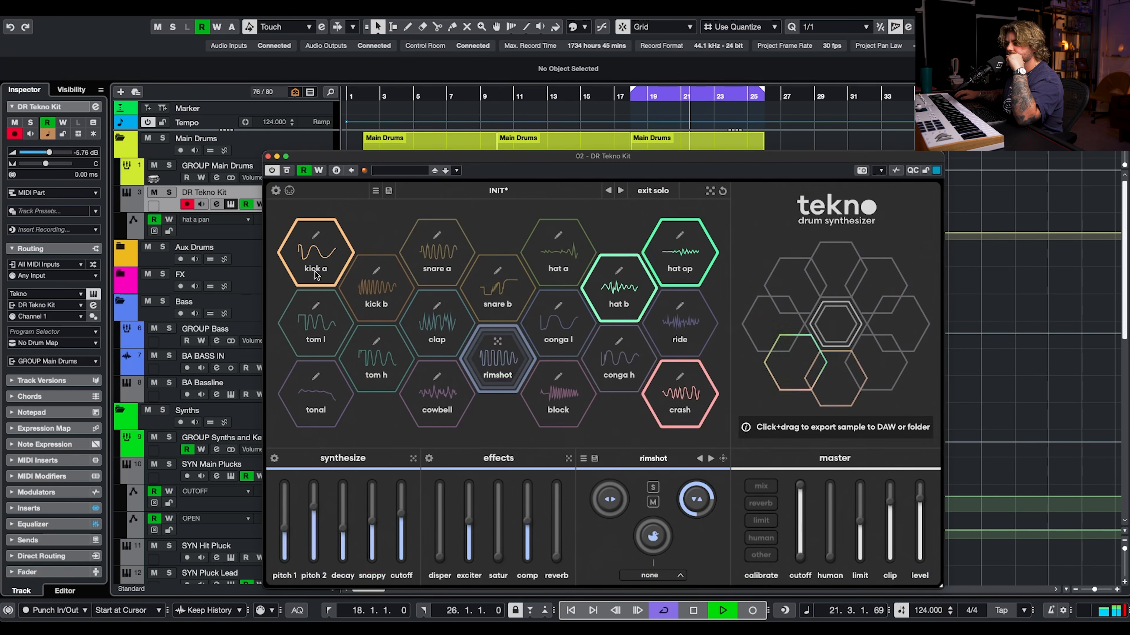
left_click_drag(704, 501, 704, 499)
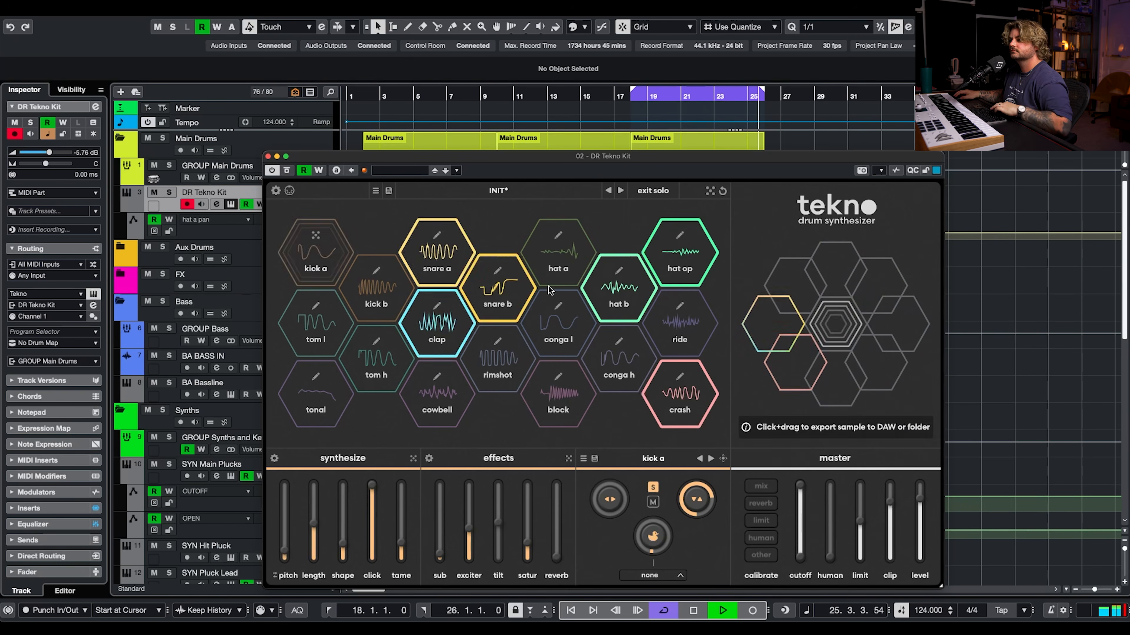
key("space")
left_click(446, 352)
mouse_move(691, 507)
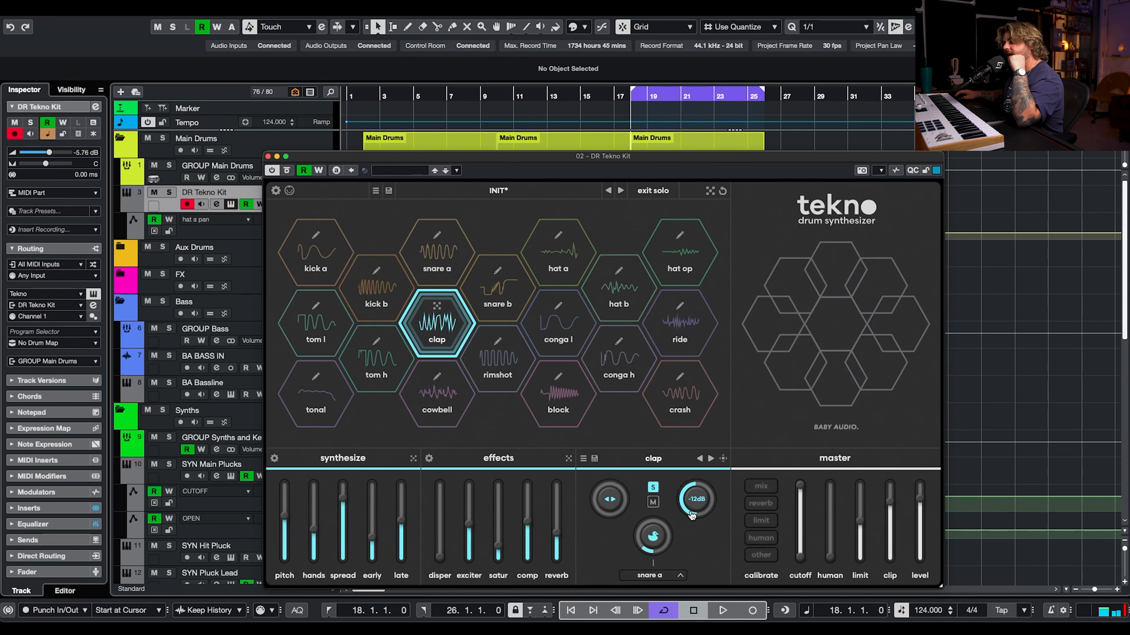
Show all pad faders in the mix calibration, fine-tune hat op's level and lower the crash's level during playback
left_click(773, 488)
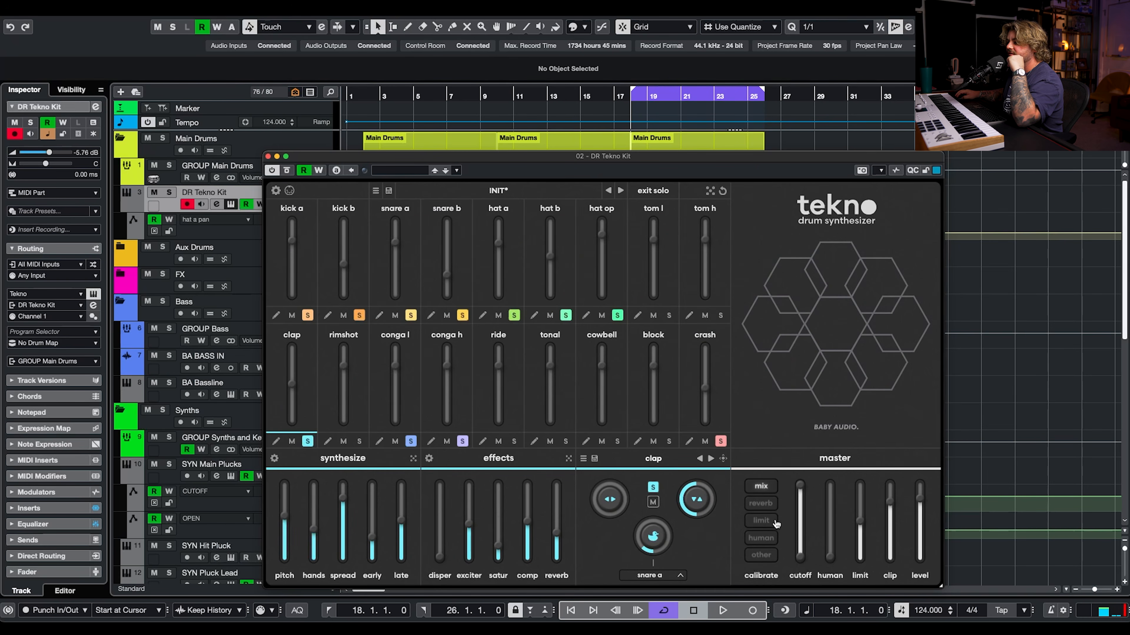
left_click(763, 521)
left_click(752, 522)
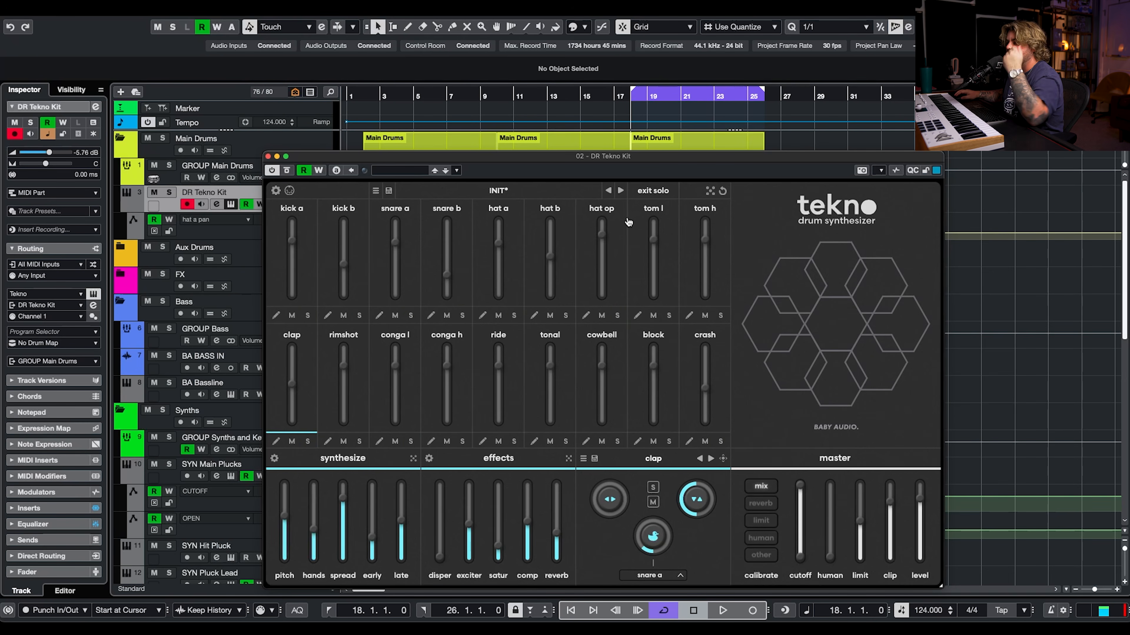
mouse_move(604, 239)
key("space")
left_click_drag(602, 242, 602, 244)
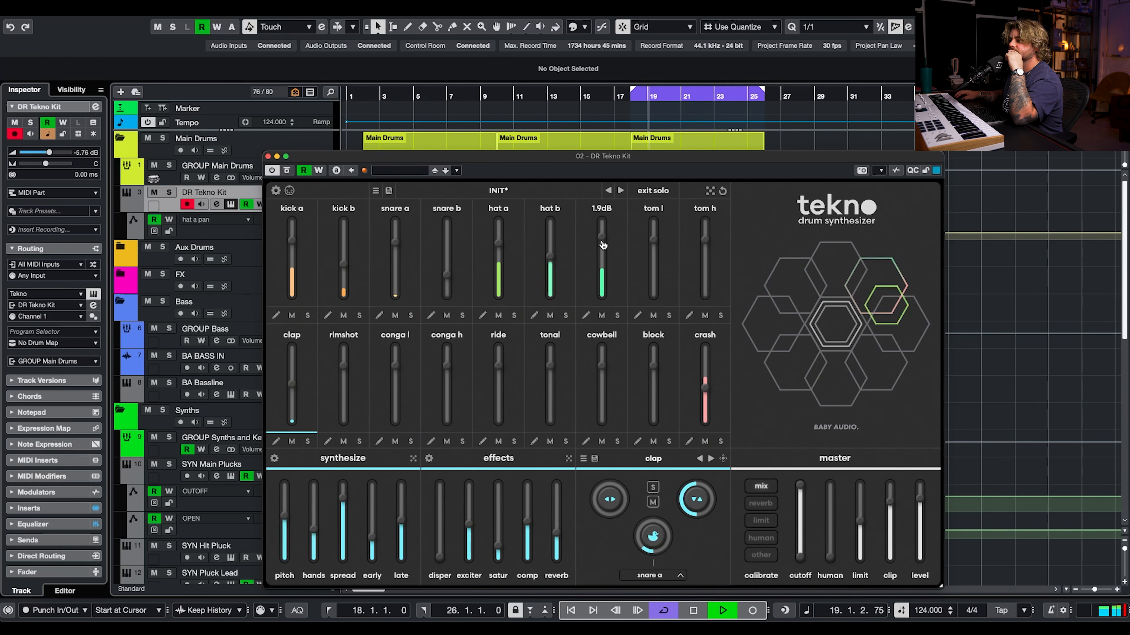
mouse_move(705, 383)
left_click_drag(705, 384, 705, 398)
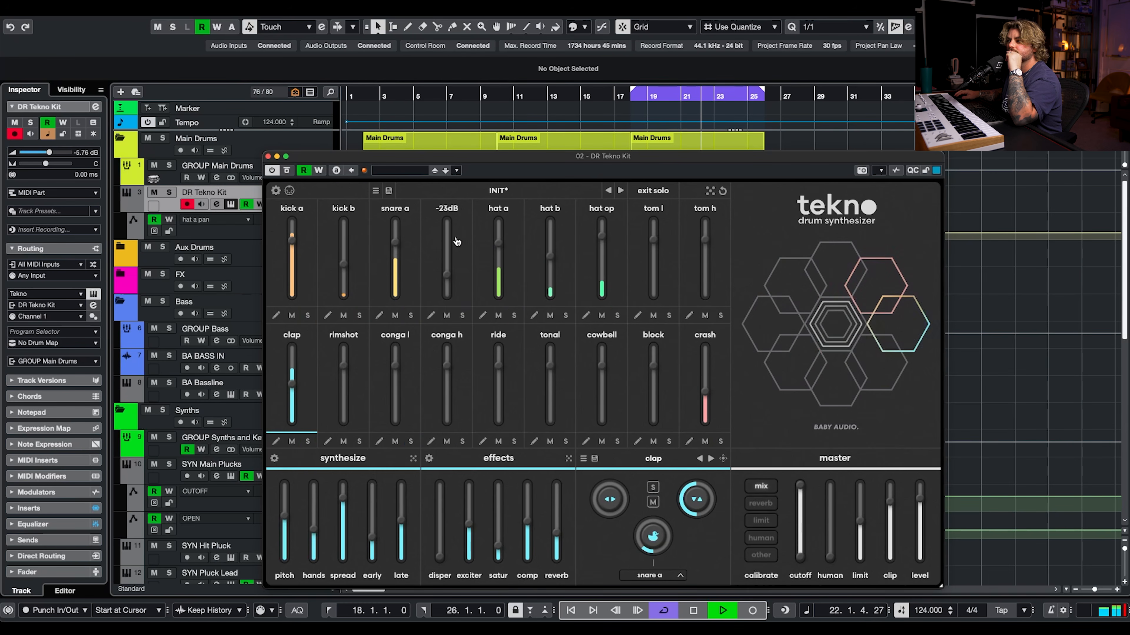
key("space")
Play the full arrangement from bar 2 and watch the reopened drum synth with kick a and hat a selected
left_click(363, 92)
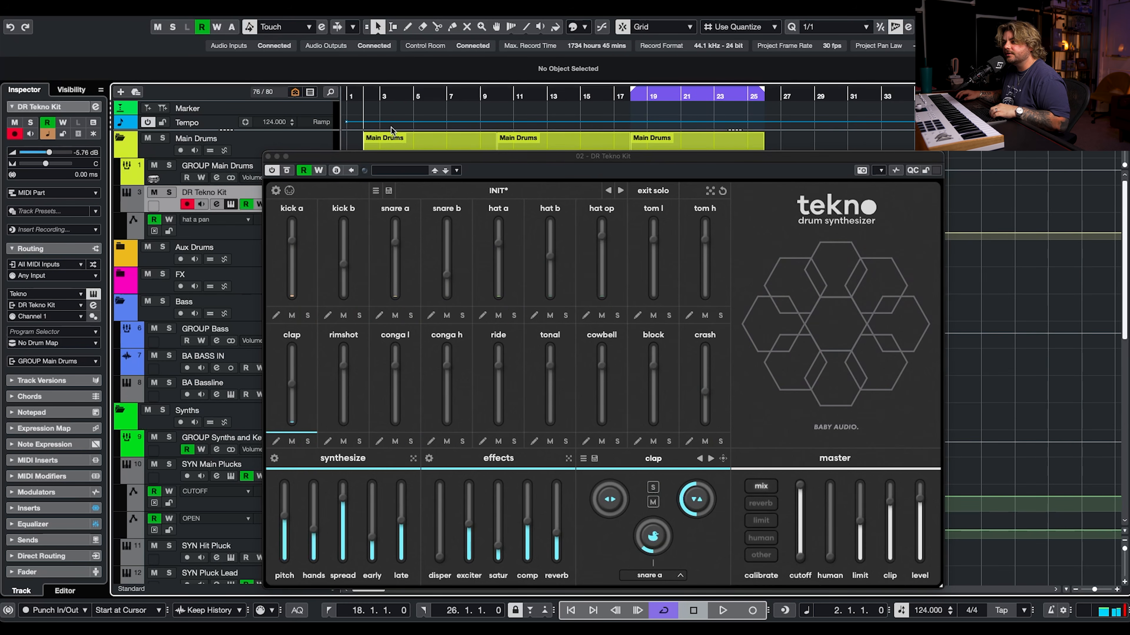
left_click(269, 156)
key("space")
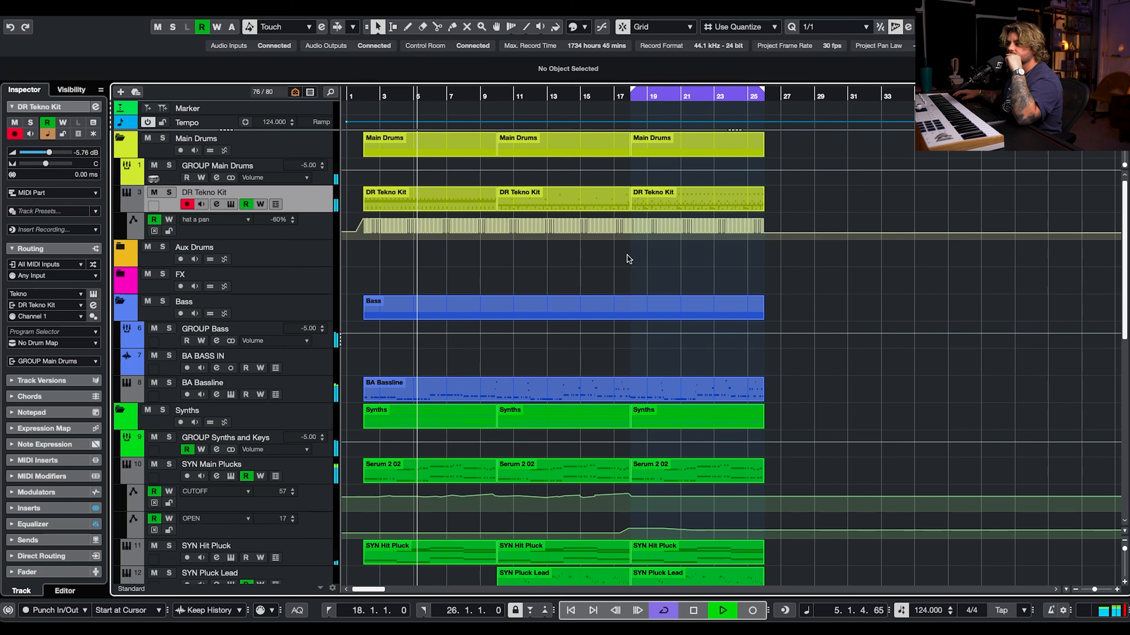
left_click(230, 205)
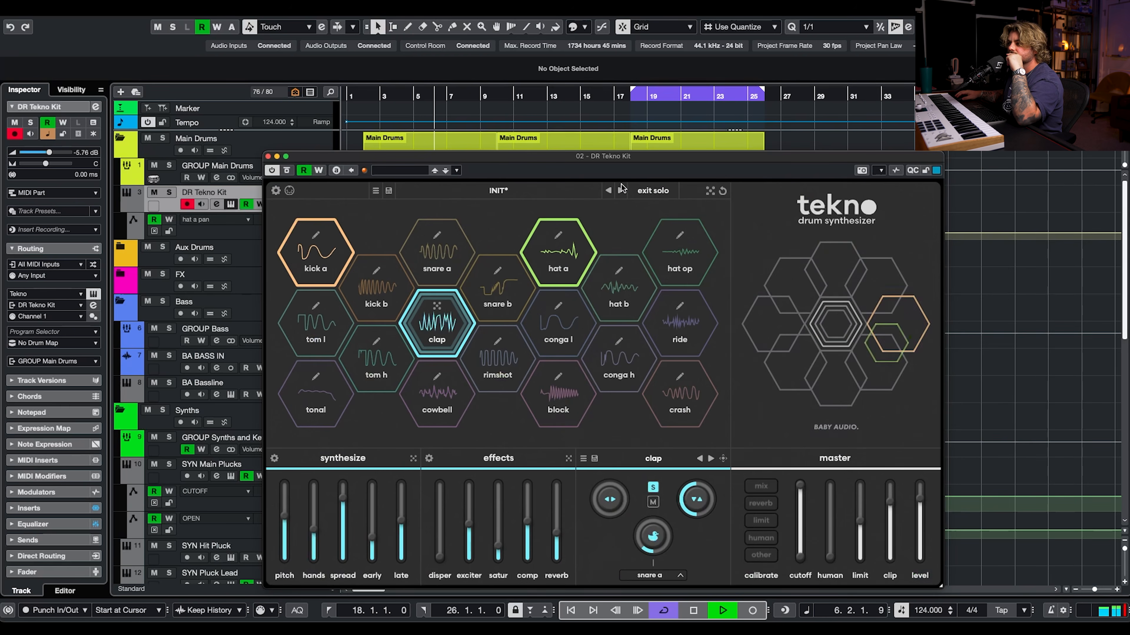
left_click_drag(620, 155, 617, 122)
left_click(339, 237)
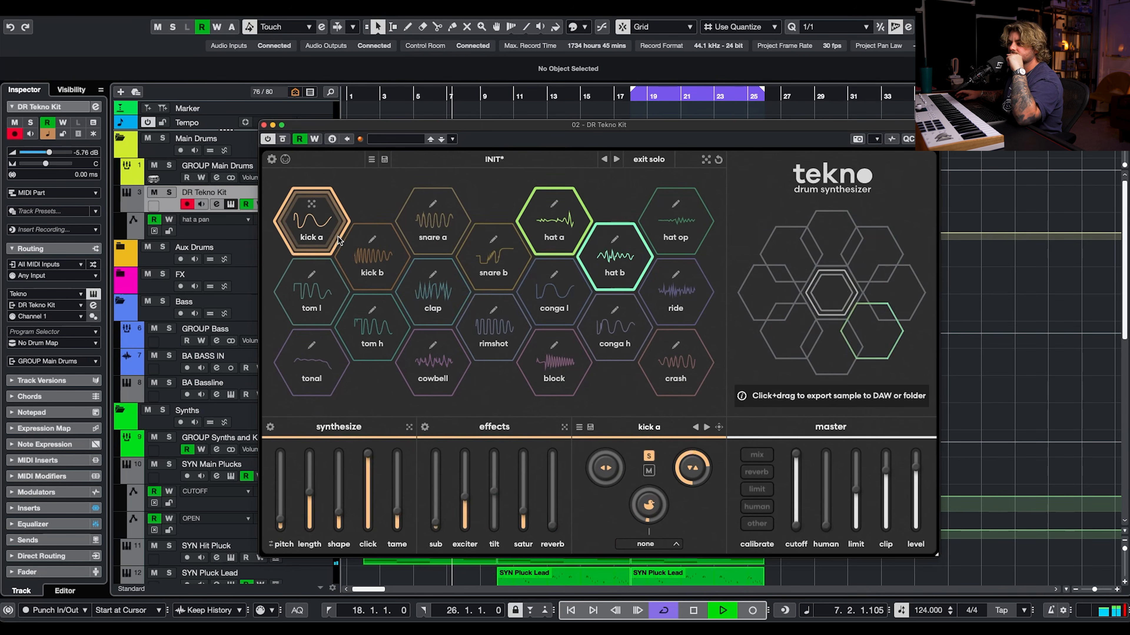
left_click(553, 223)
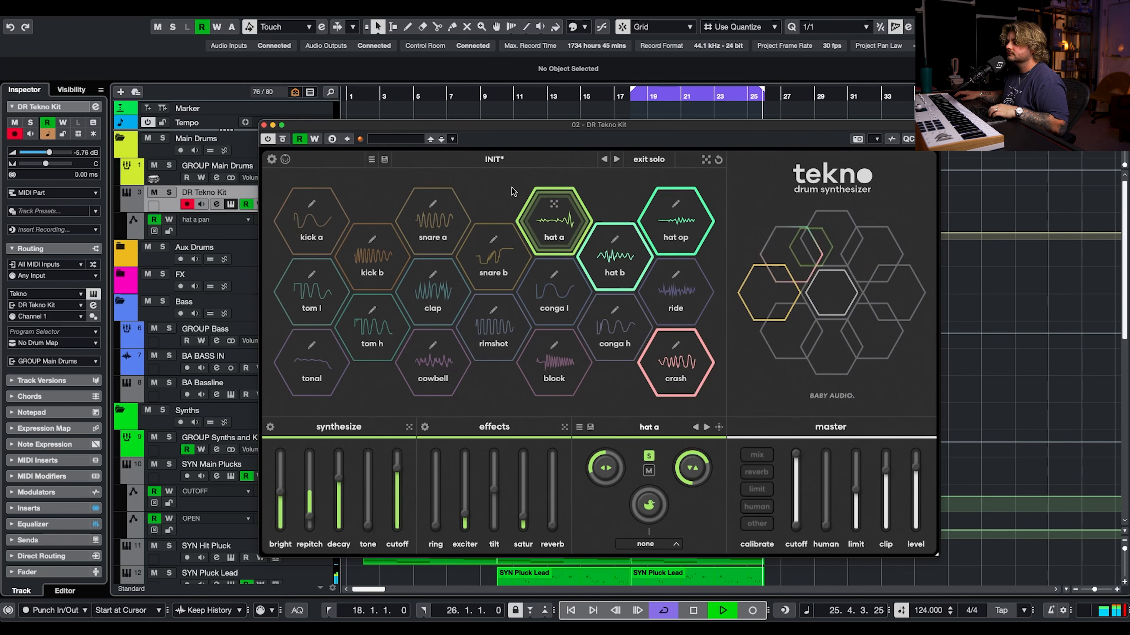
Stop playback, move the drum synth window clear of the track list and try to export the kick a sample onto the DR Tekno Kit track
key("space")
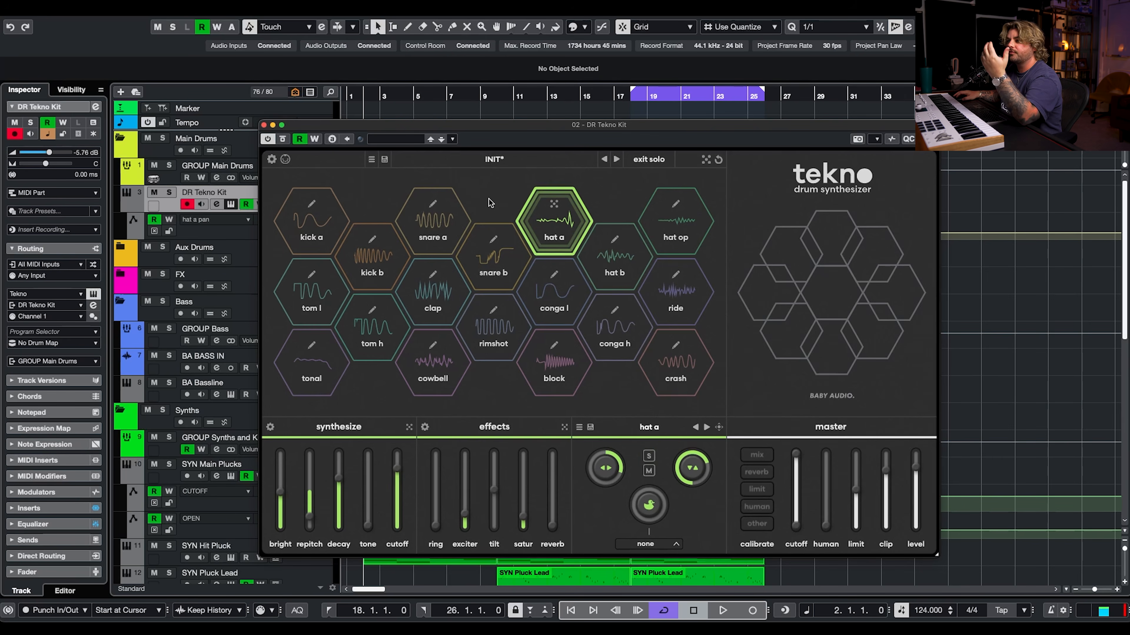
left_click_drag(397, 127, 570, 139)
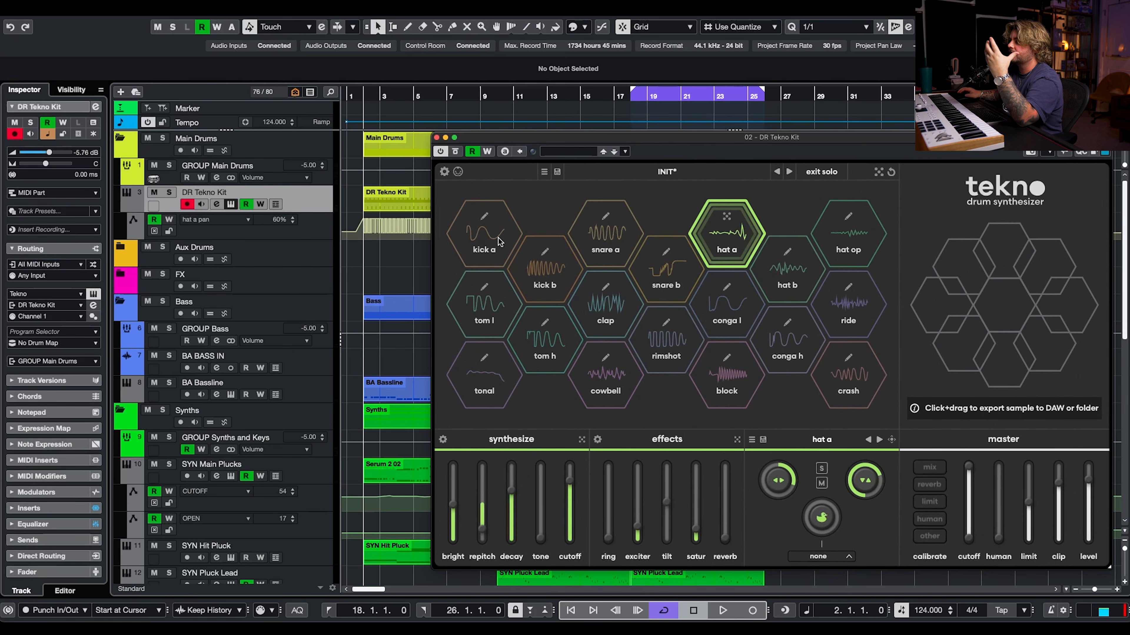
left_click_drag(499, 241, 308, 193)
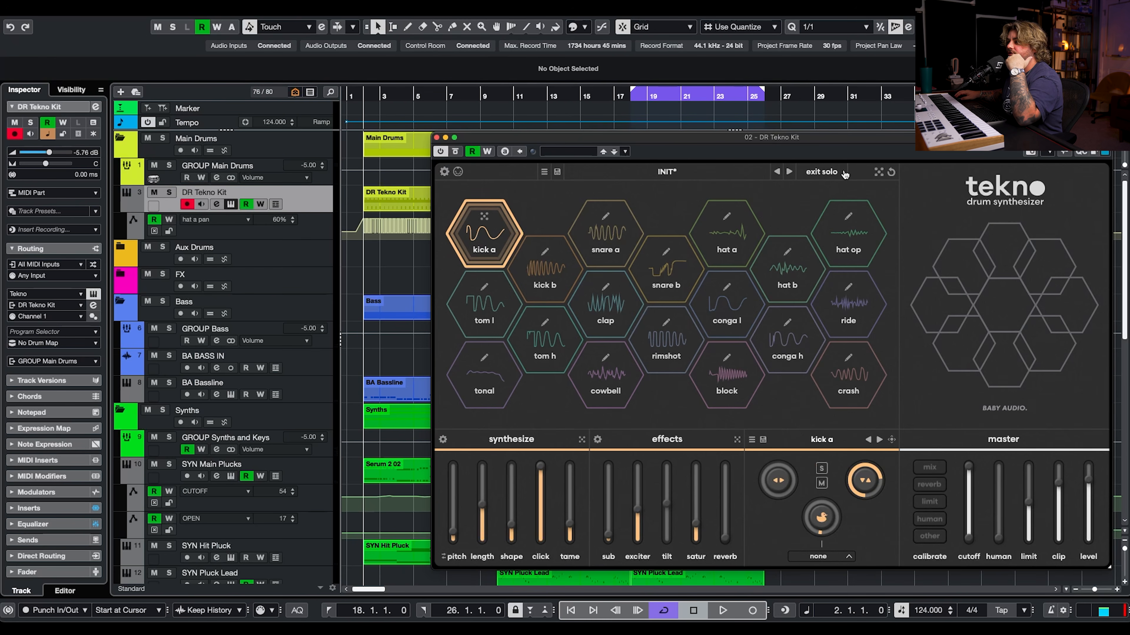
Look over all pad faders in the mix calibration and the synth's settings menu, and return to the pad view
left_click(928, 467)
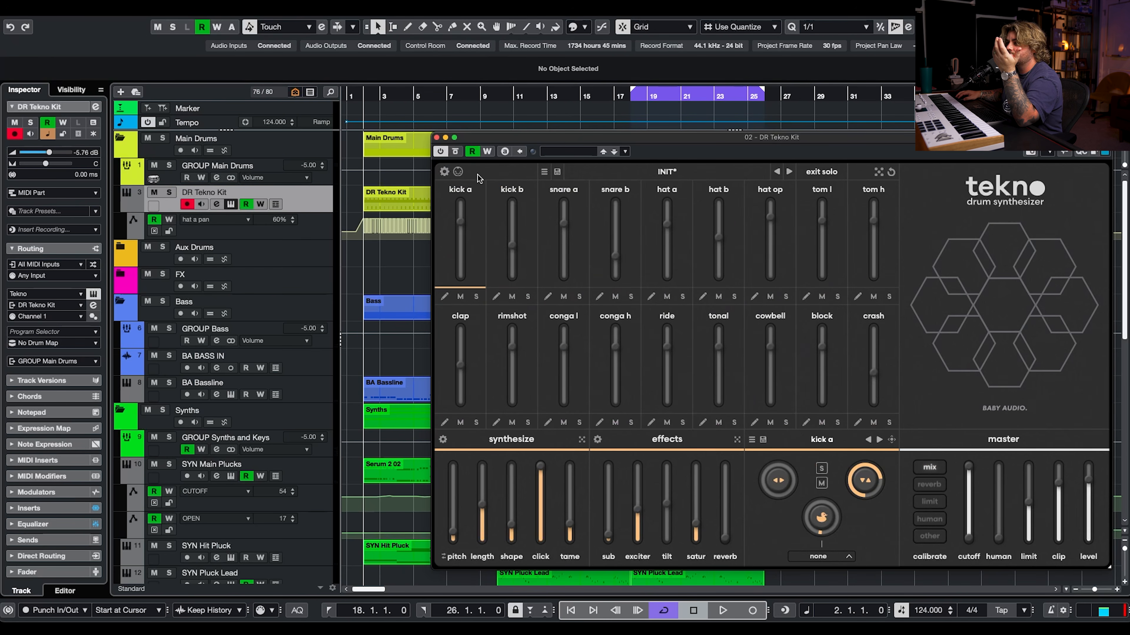
left_click(444, 172)
left_click(444, 172)
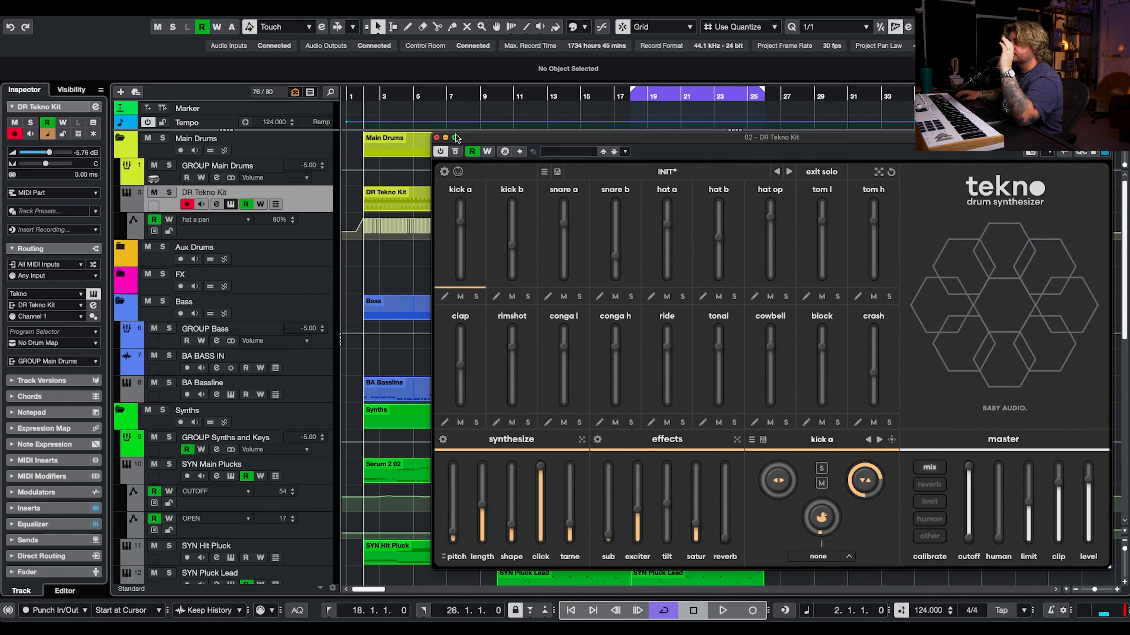
left_click(929, 467)
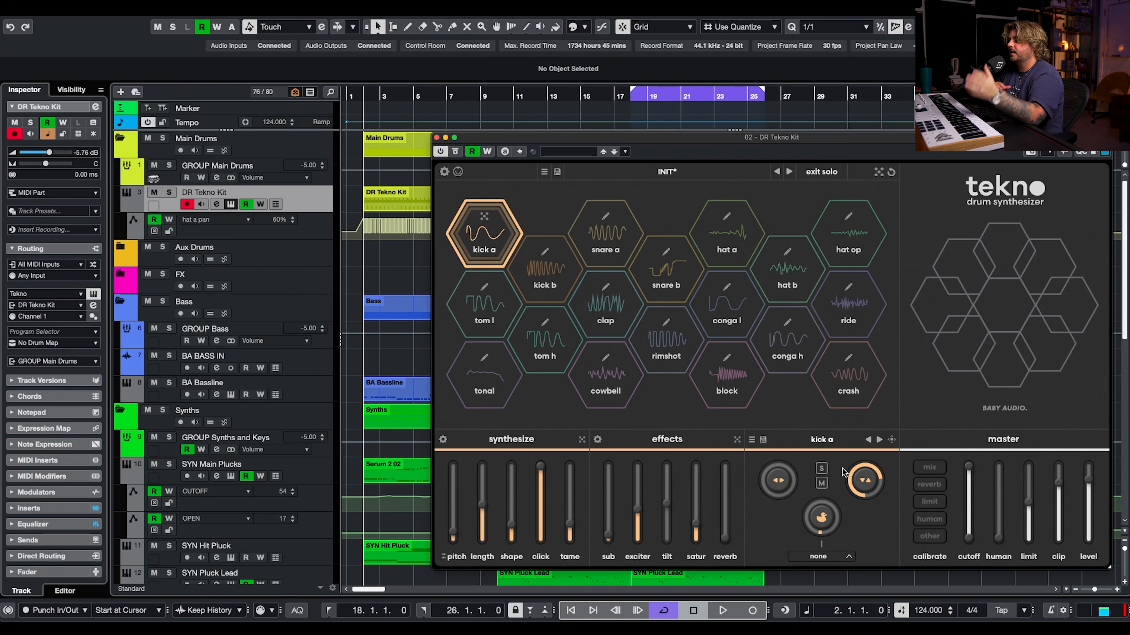